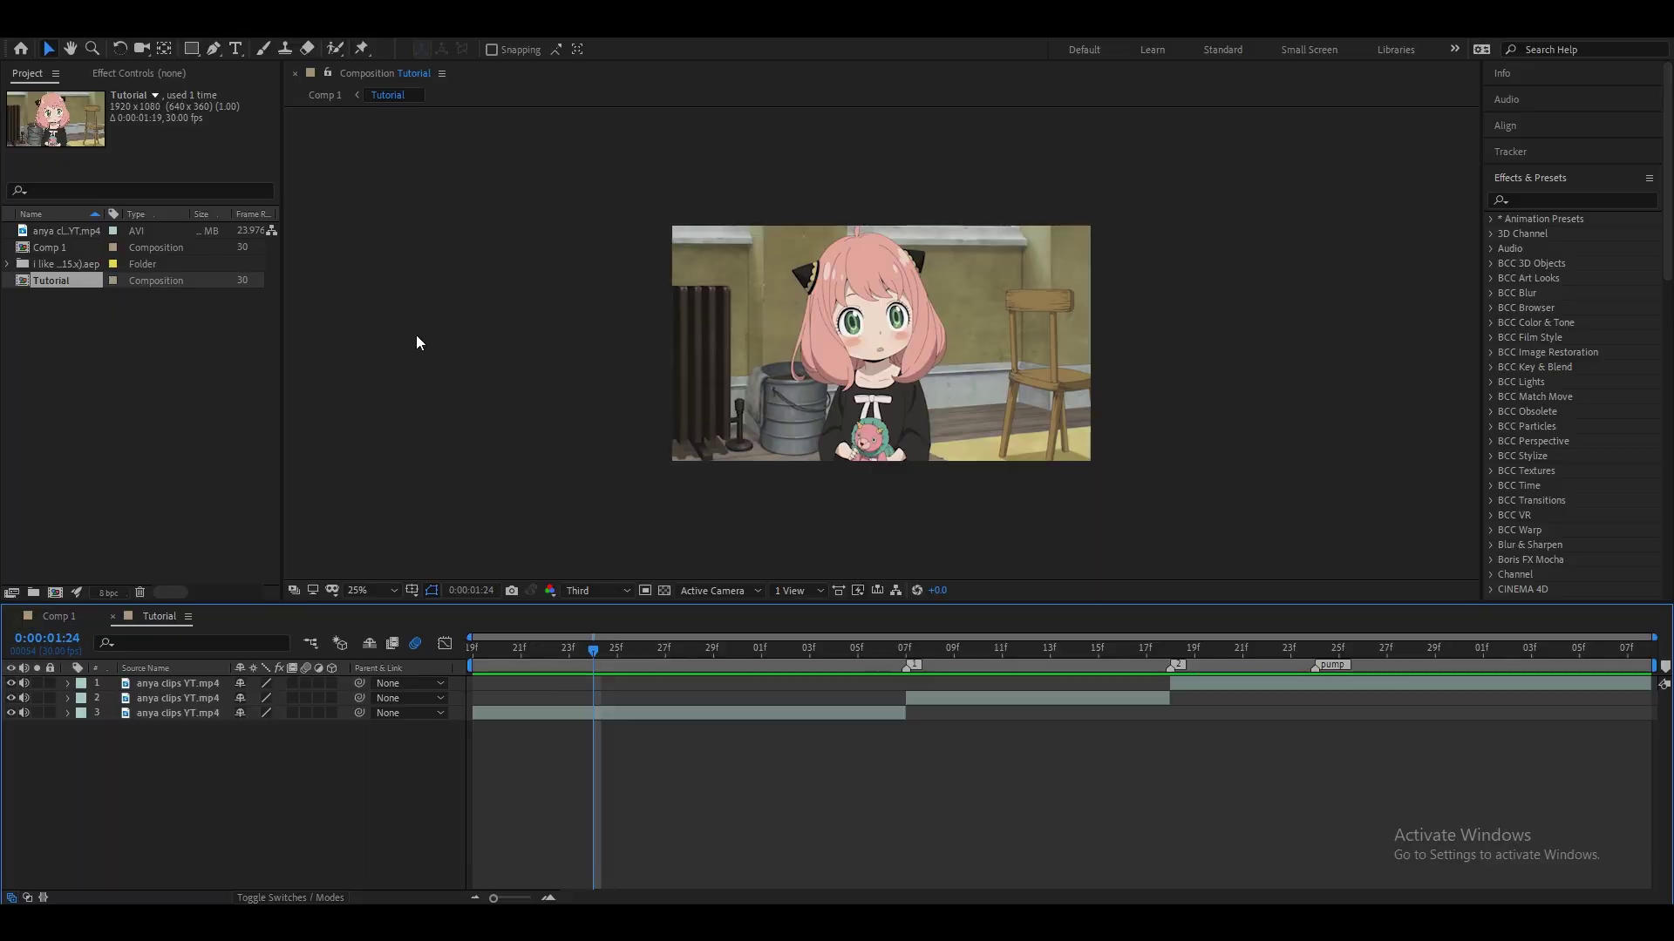
# Step: Review the Tutorial comp's Basic and Advanced composition settings
pyautogui.click(131, 31)
pyautogui.click(145, 75)
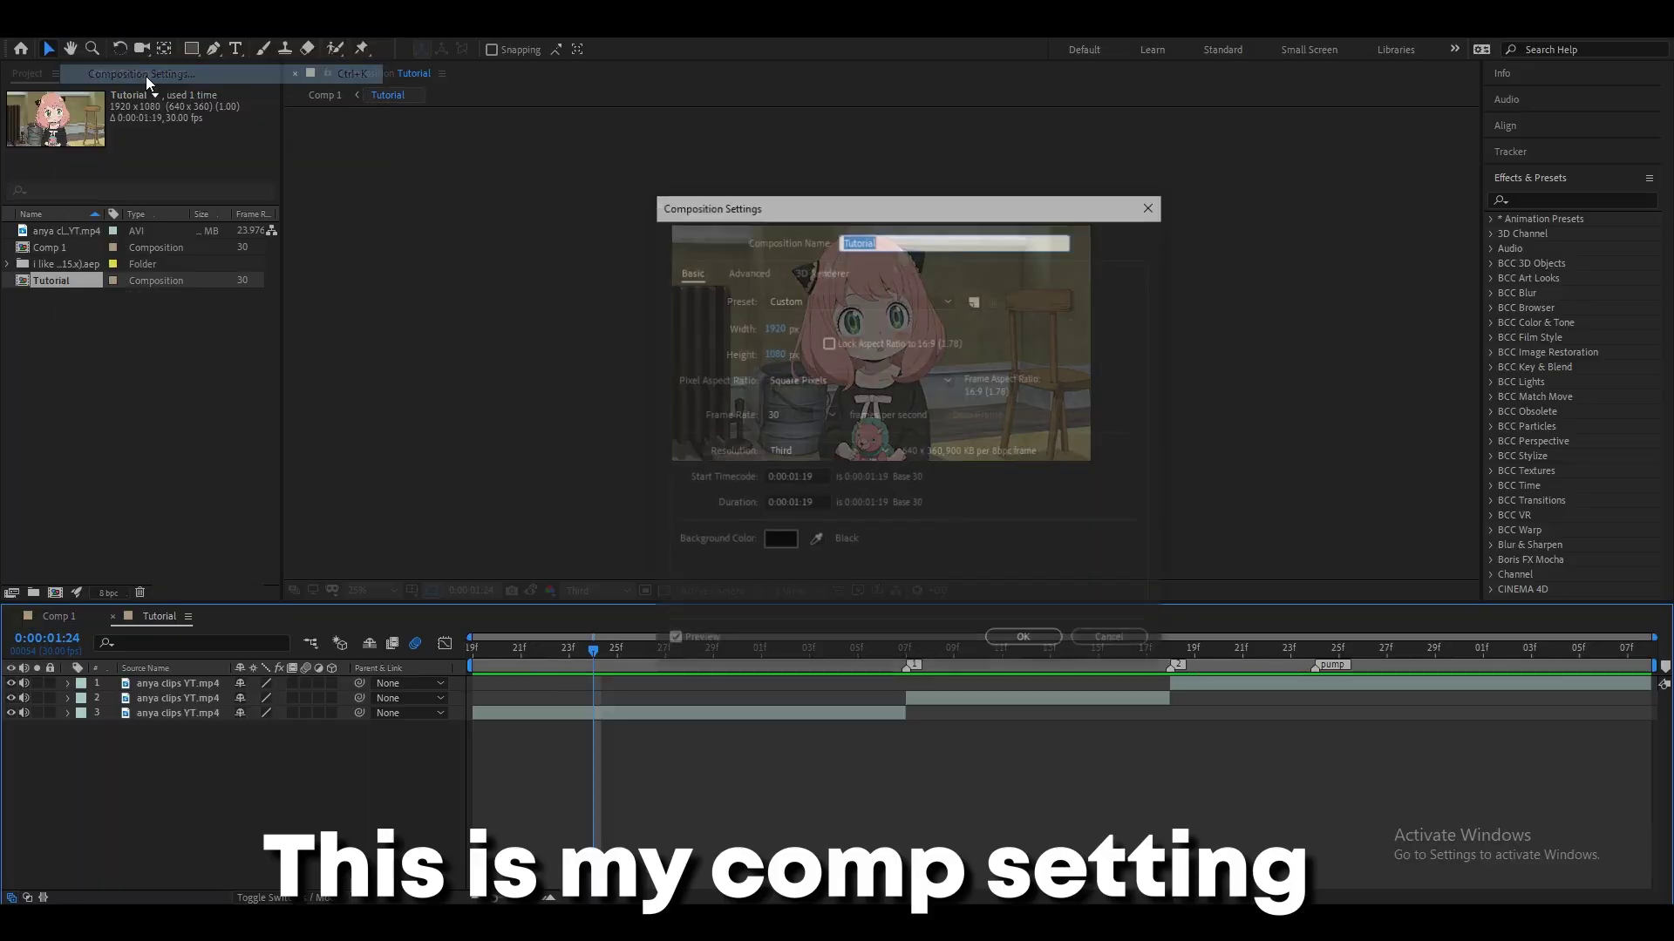
pyautogui.click(628, 224)
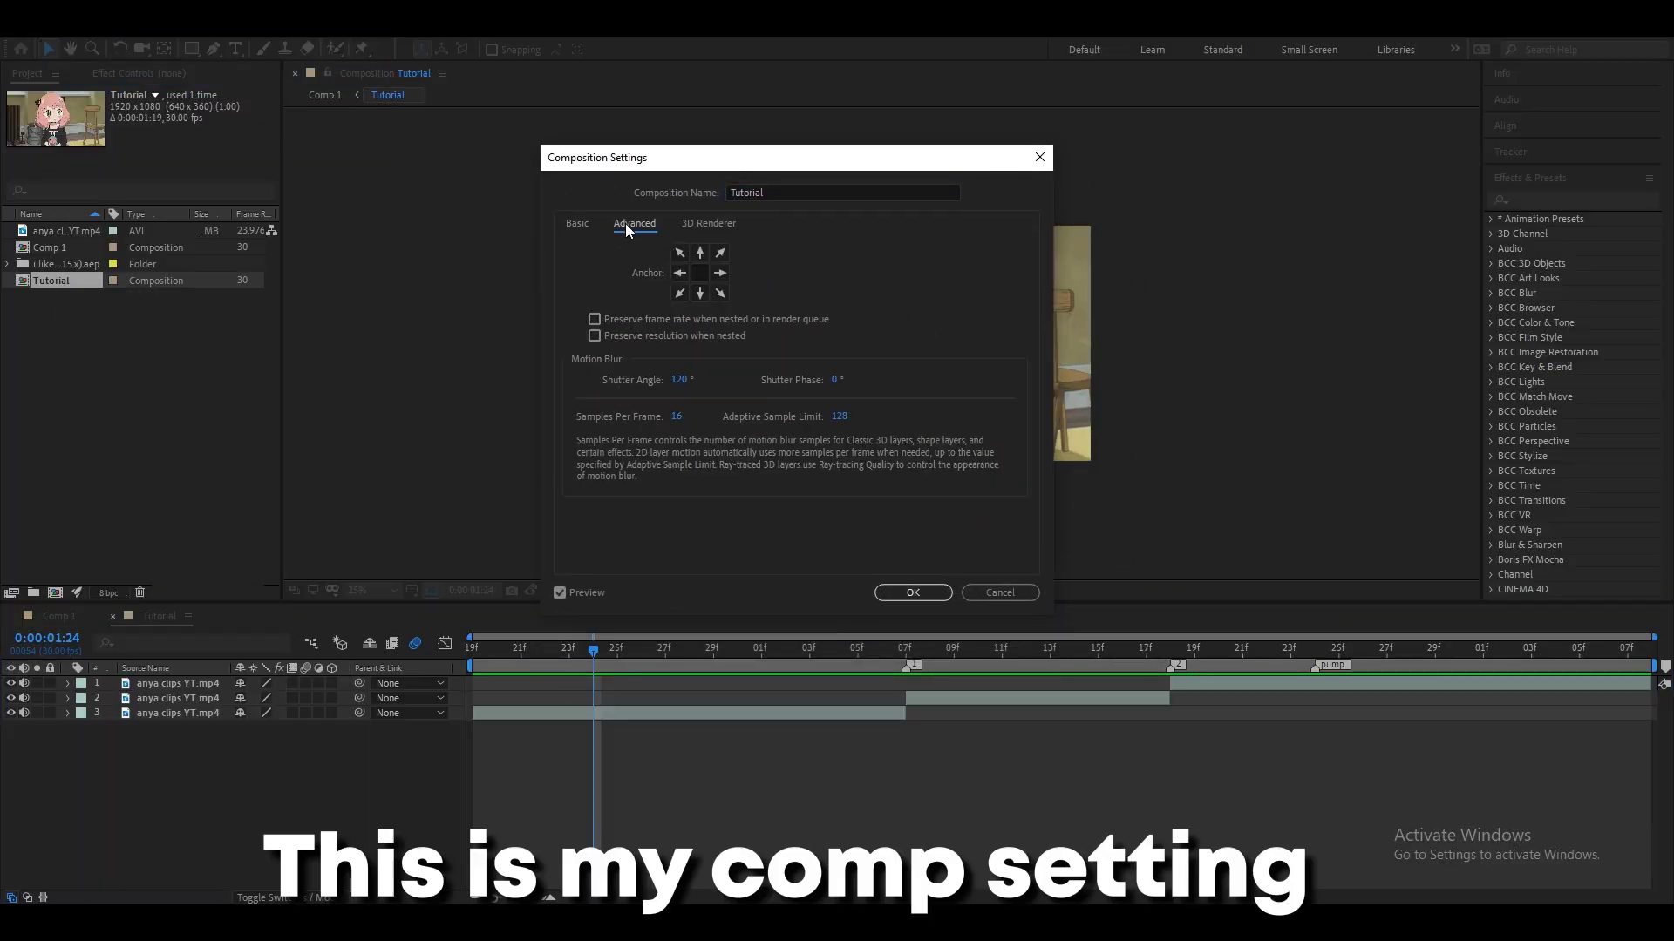
pyautogui.click(996, 590)
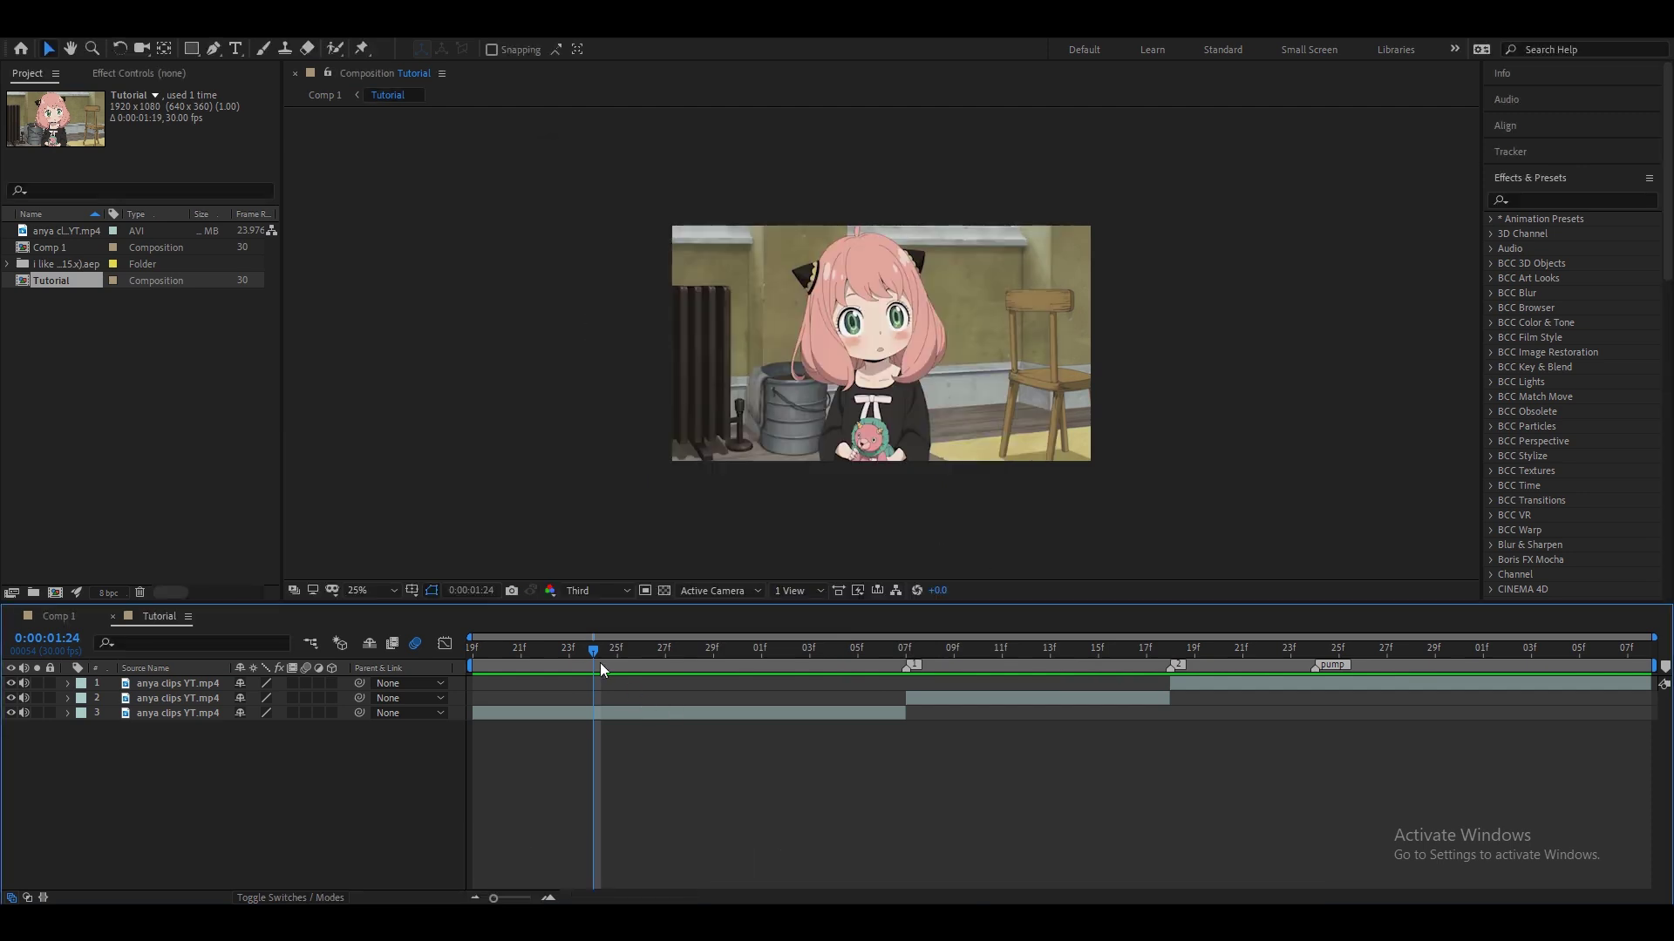
# Step: Add a new Null Object layer to the Tutorial comp timeline
pyautogui.rightClick(469, 707)
pyautogui.moveTo(511, 519)
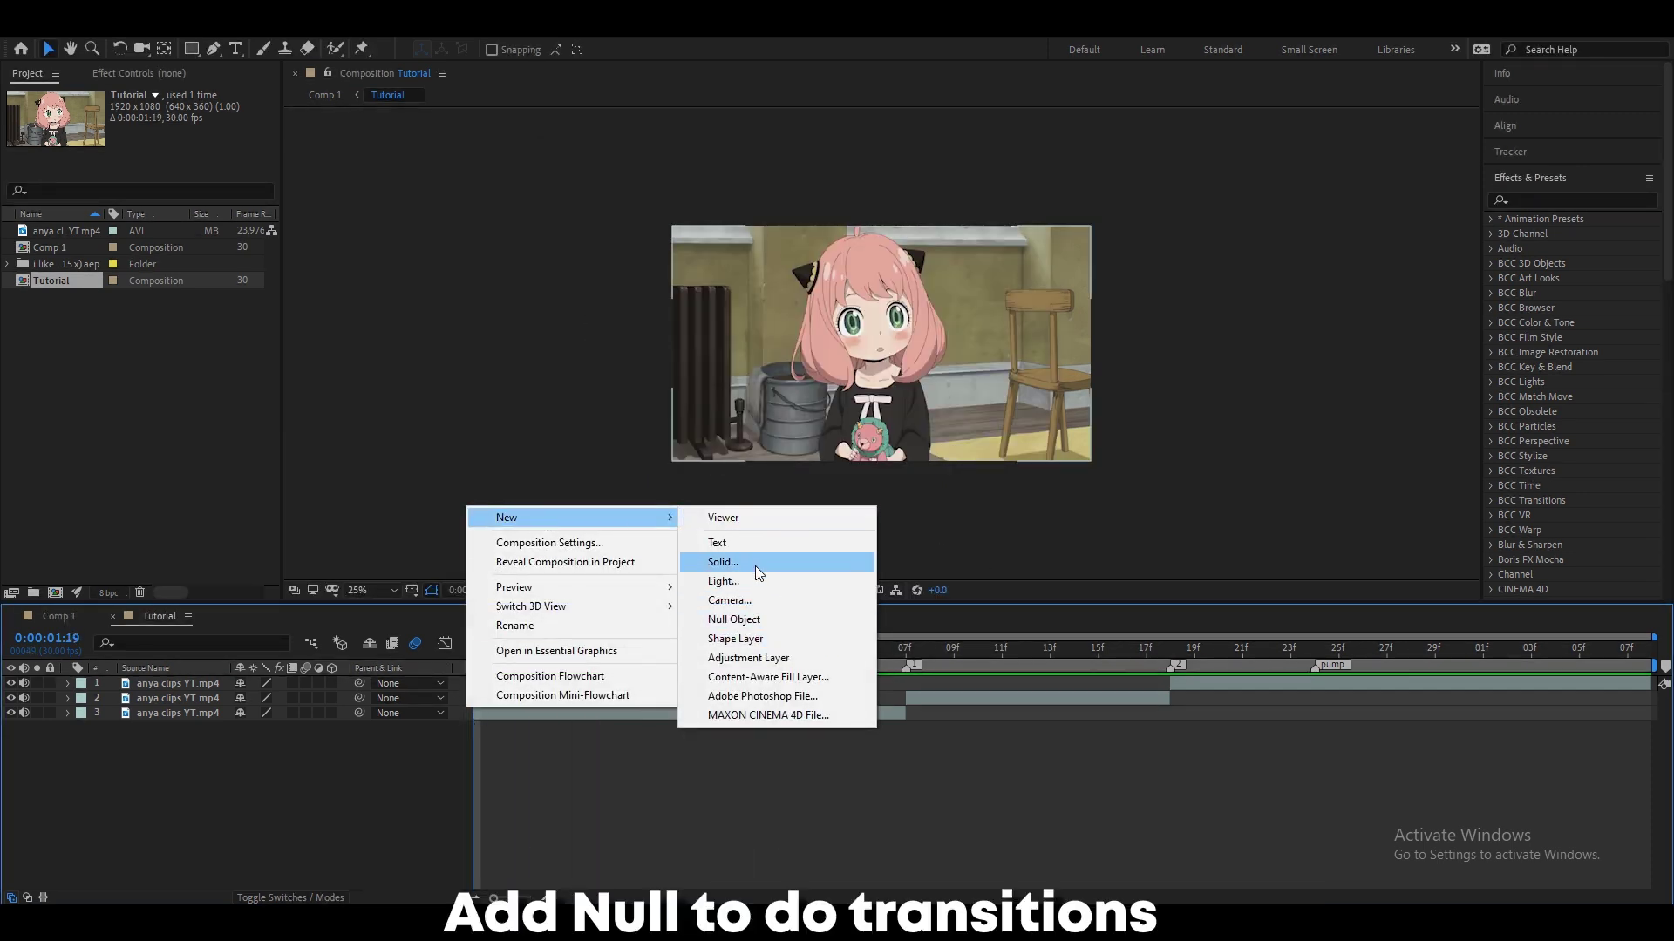
pyautogui.click(734, 619)
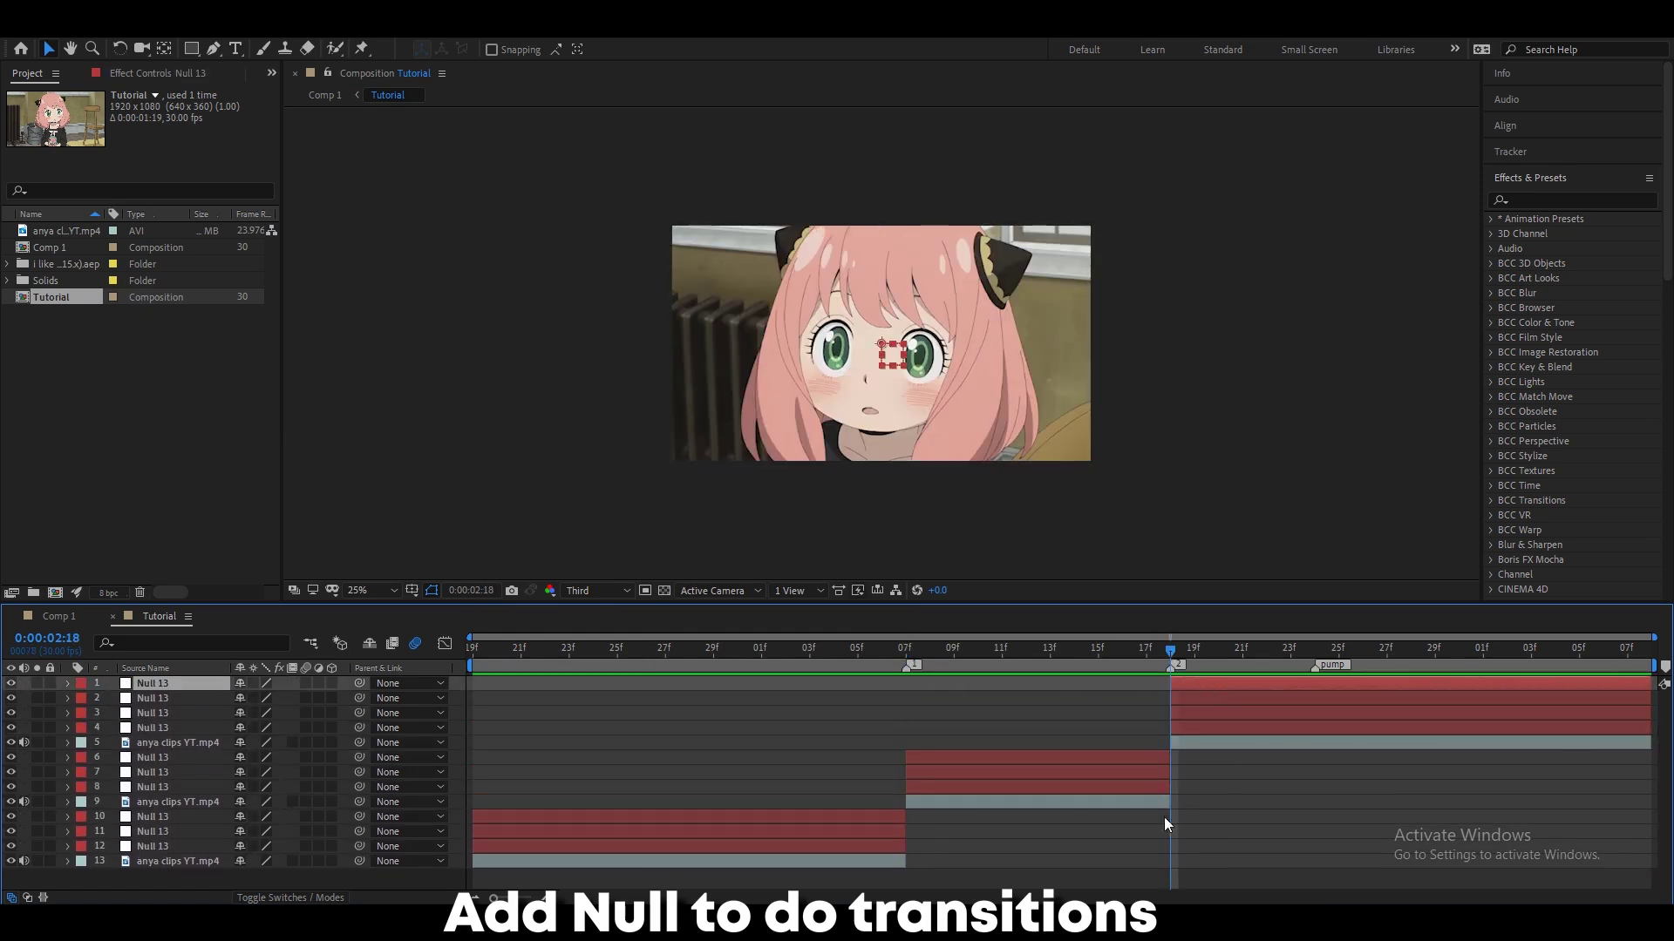
# Step: Turn on motion blur for all three anime clip layers
pyautogui.click(1189, 741)
pyautogui.keyDown('ctrl'); pyautogui.click(959, 802); pyautogui.keyUp('ctrl')
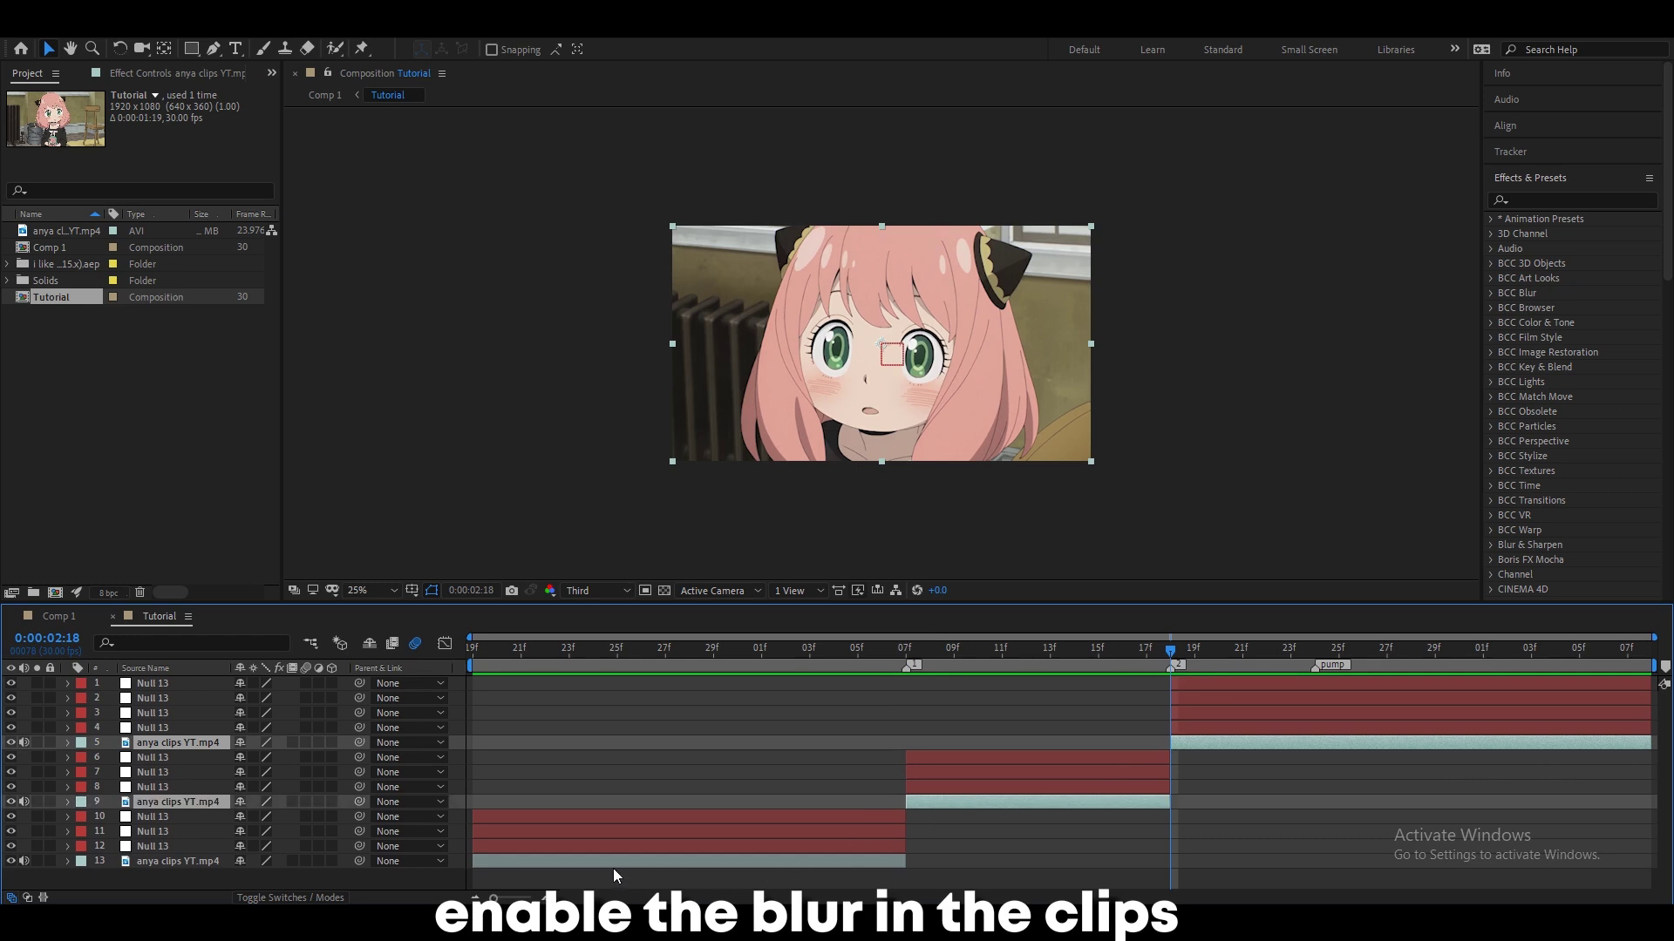
pyautogui.keyDown('ctrl'); pyautogui.click(520, 863); pyautogui.keyUp('ctrl')
pyautogui.click(305, 861)
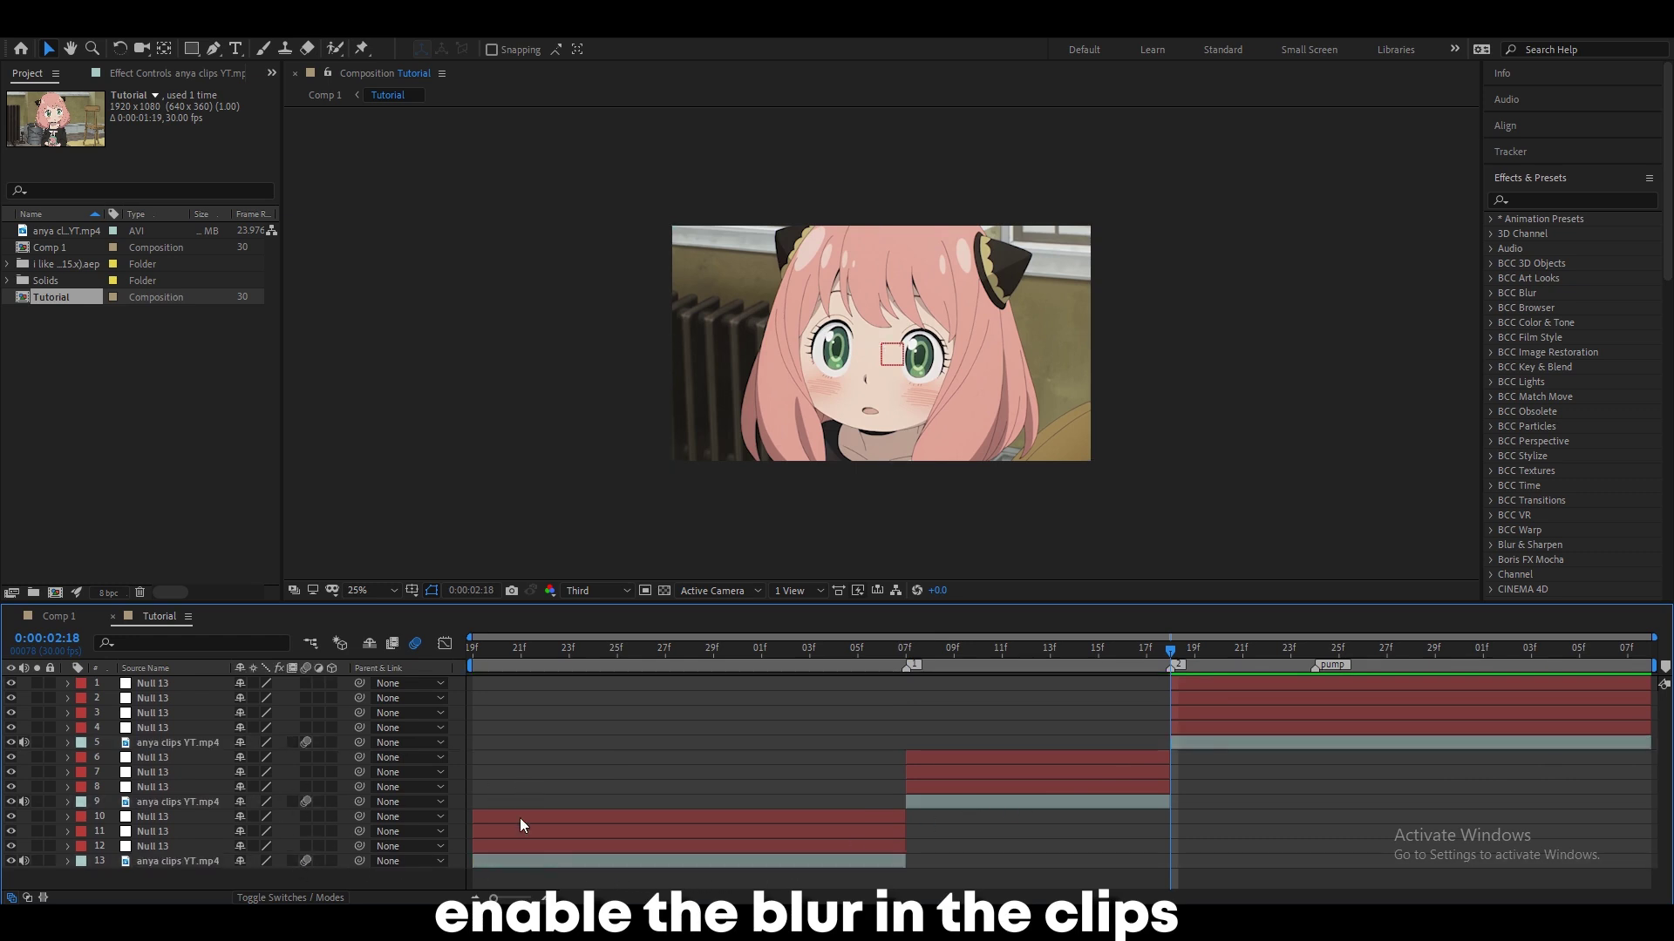
pyautogui.click(353, 861)
# Step: Parent each clip and lower null to the null directly above it, then preview
pyautogui.moveTo(358, 861); pyautogui.dragTo(917, 784)
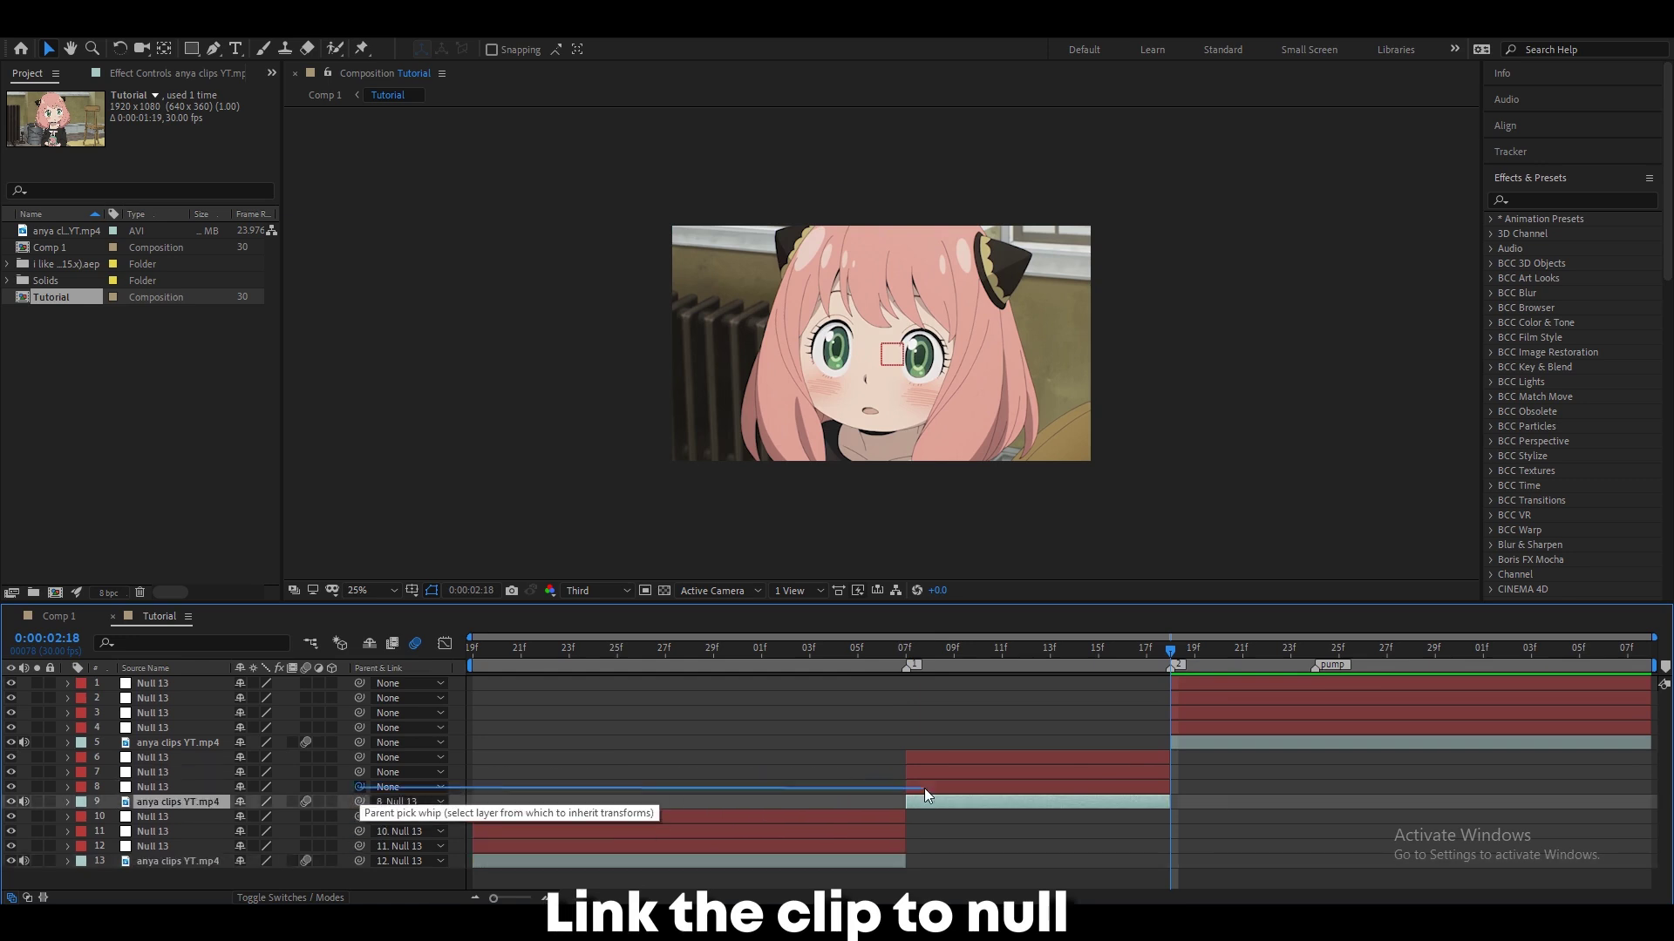
pyautogui.moveTo(358, 787); pyautogui.dragTo(917, 762)
pyautogui.click(1015, 748)
pyautogui.moveTo(360, 742); pyautogui.dragTo(359, 713)
pyautogui.moveTo(359, 713); pyautogui.dragTo(361, 683)
pyautogui.press('space')
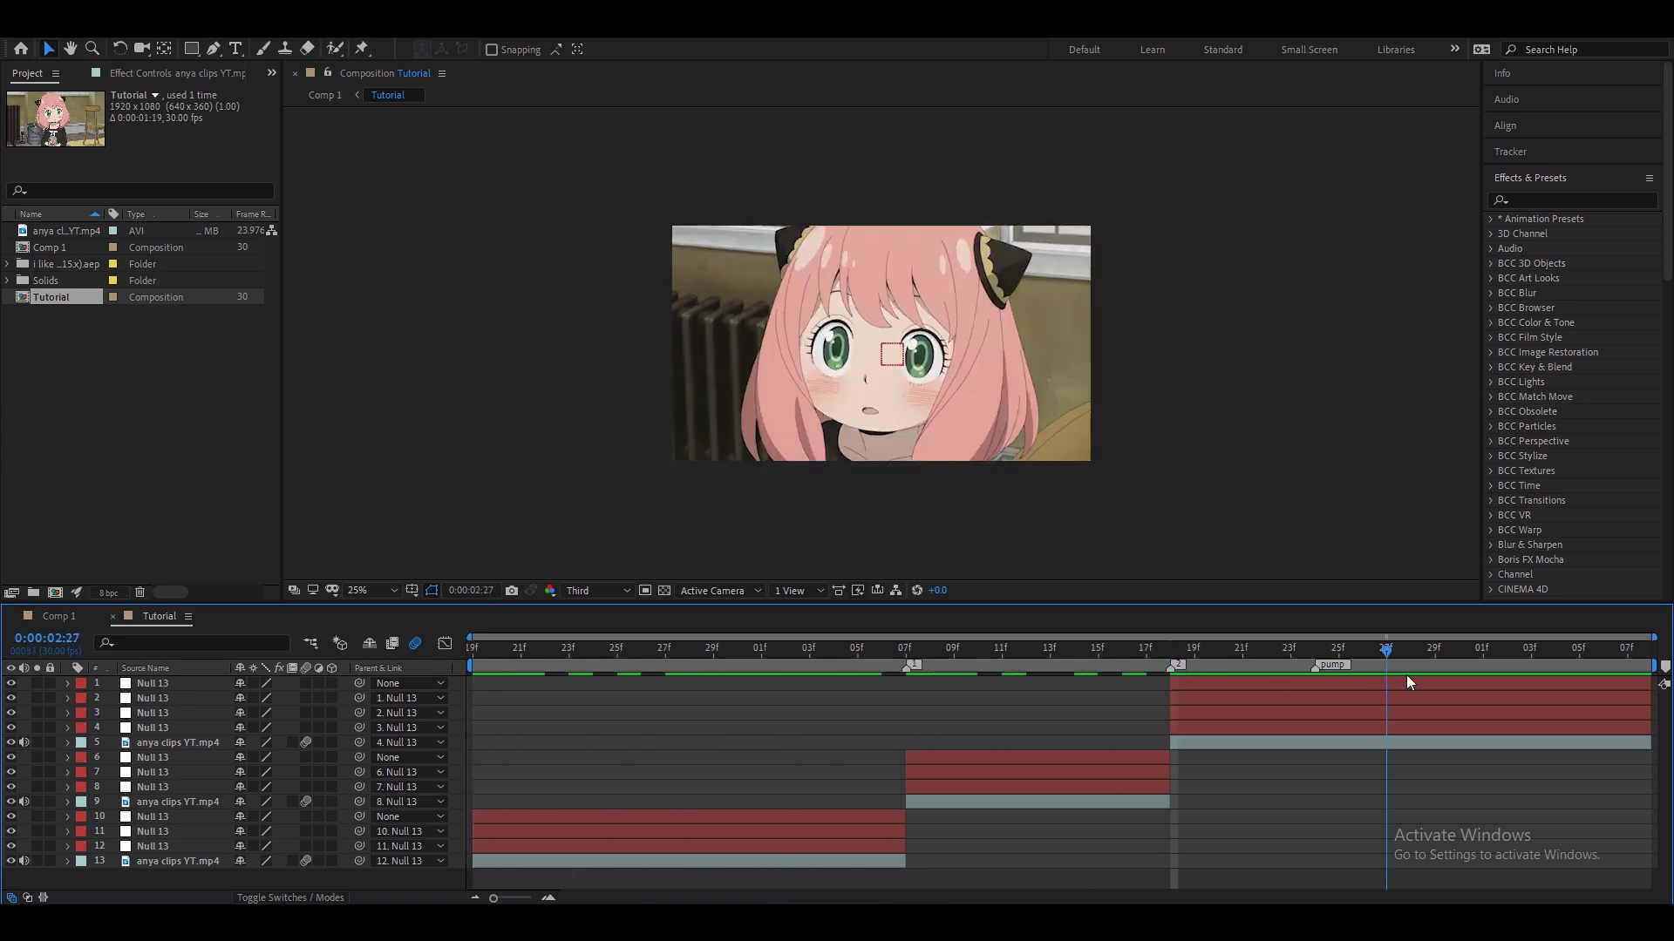
# Step: Keyframe null layer 12's Scale at 100% at 0:00:02:07 and 300% at comp start
pyautogui.click(484, 847)
pyautogui.press('s')
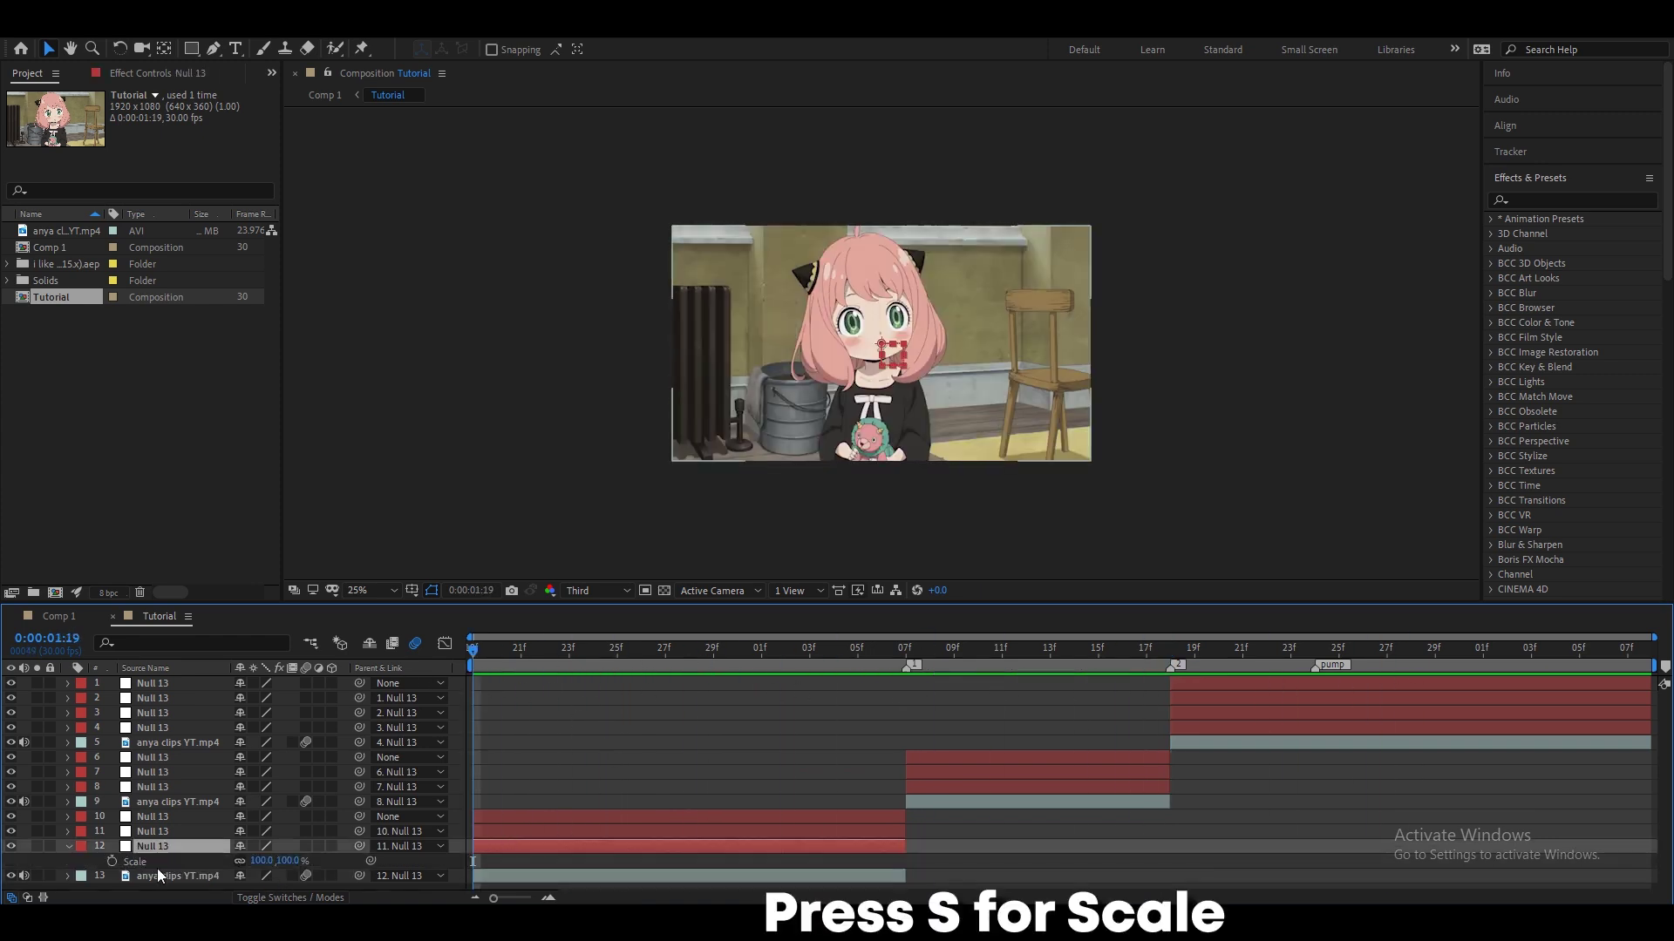
pyautogui.click(903, 652)
pyautogui.click(25, 862)
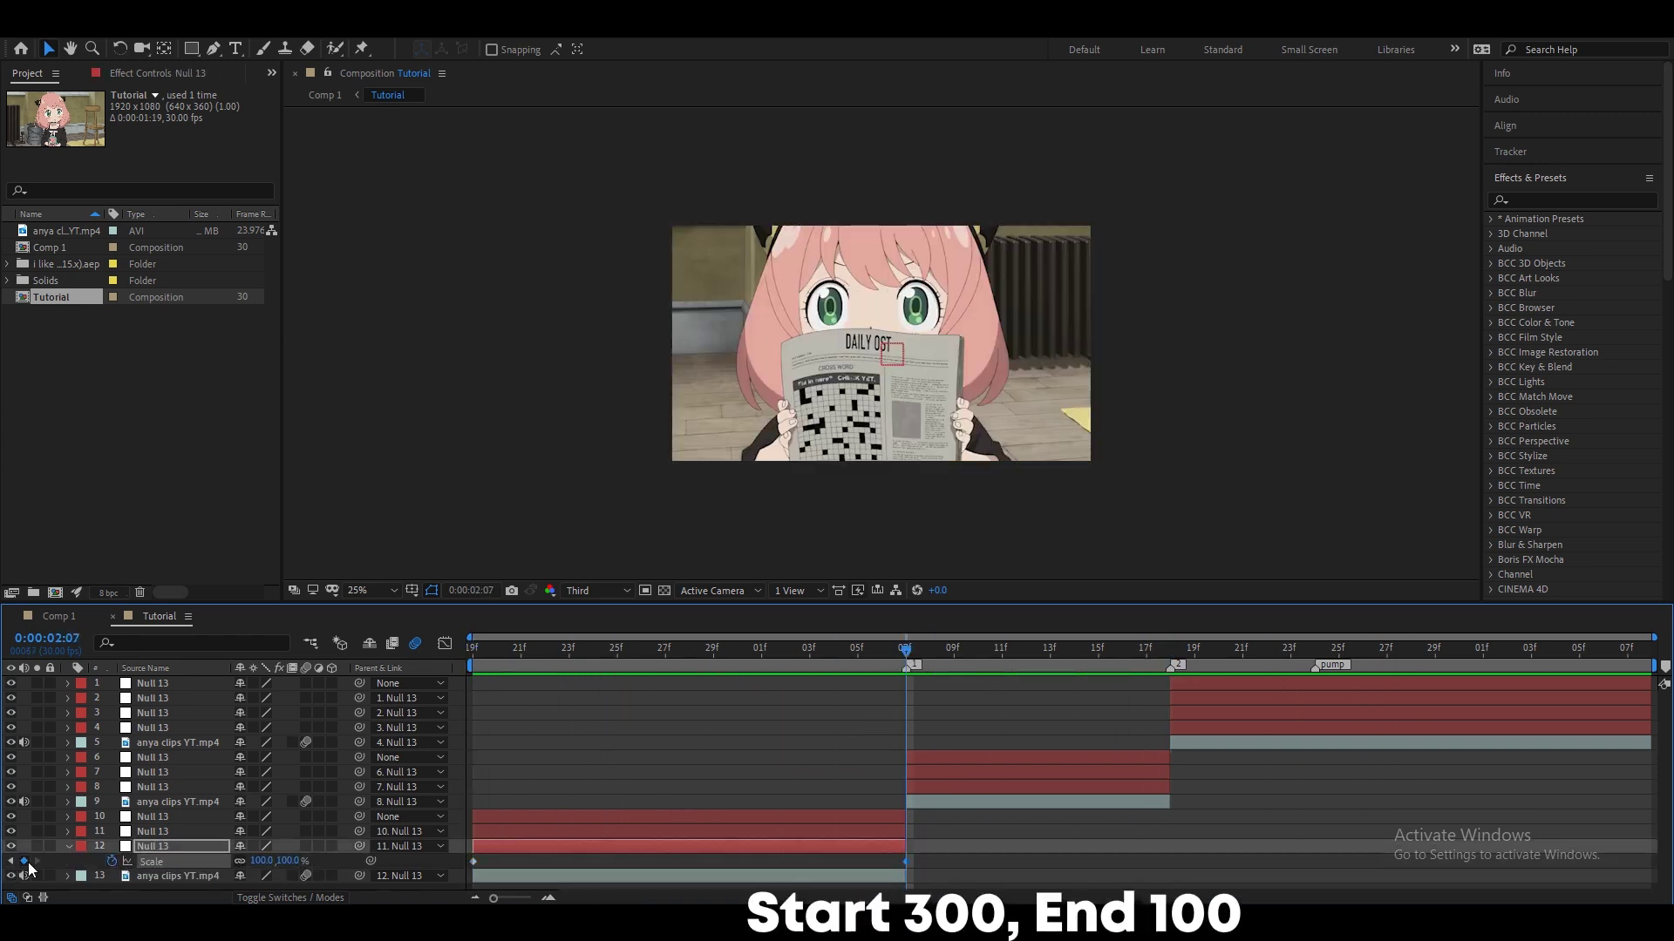
pyautogui.press('Home')
pyautogui.click(294, 862)
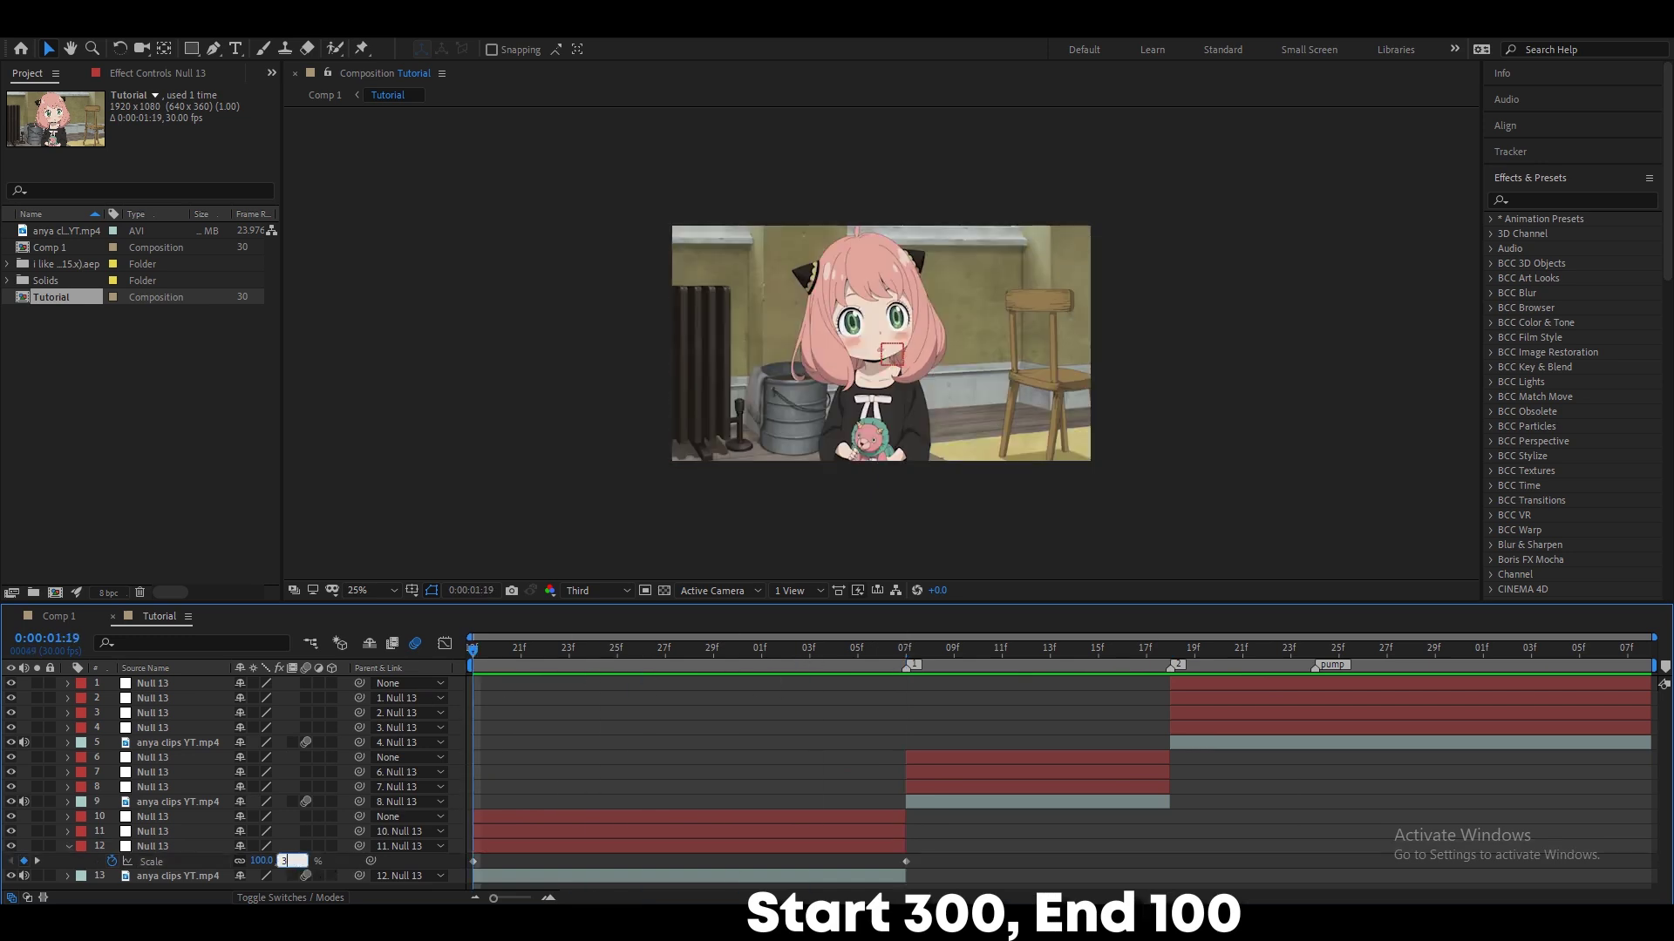
pyautogui.write('00')
pyautogui.press('Return')
# Step: Pull the Scale speed-graph handles into a sharp ease-out for the zoom
pyautogui.click(445, 643)
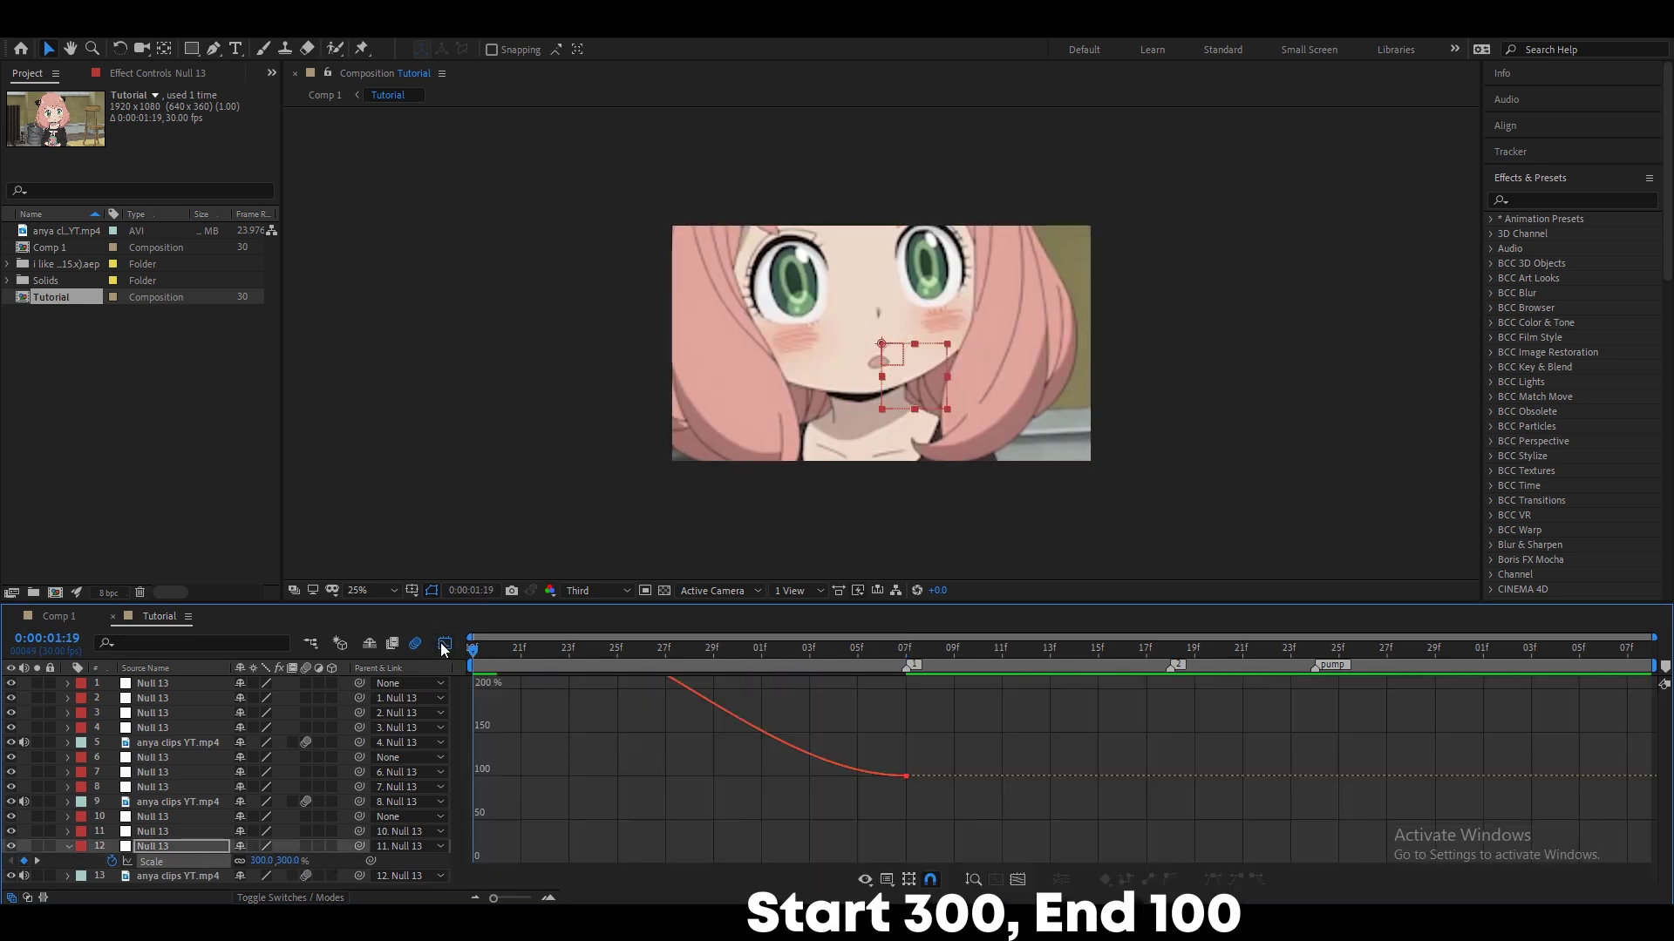
pyautogui.click(1012, 877)
pyautogui.moveTo(994, 843); pyautogui.dragTo(641, 843)
pyautogui.moveTo(734, 682); pyautogui.dragTo(472, 819)
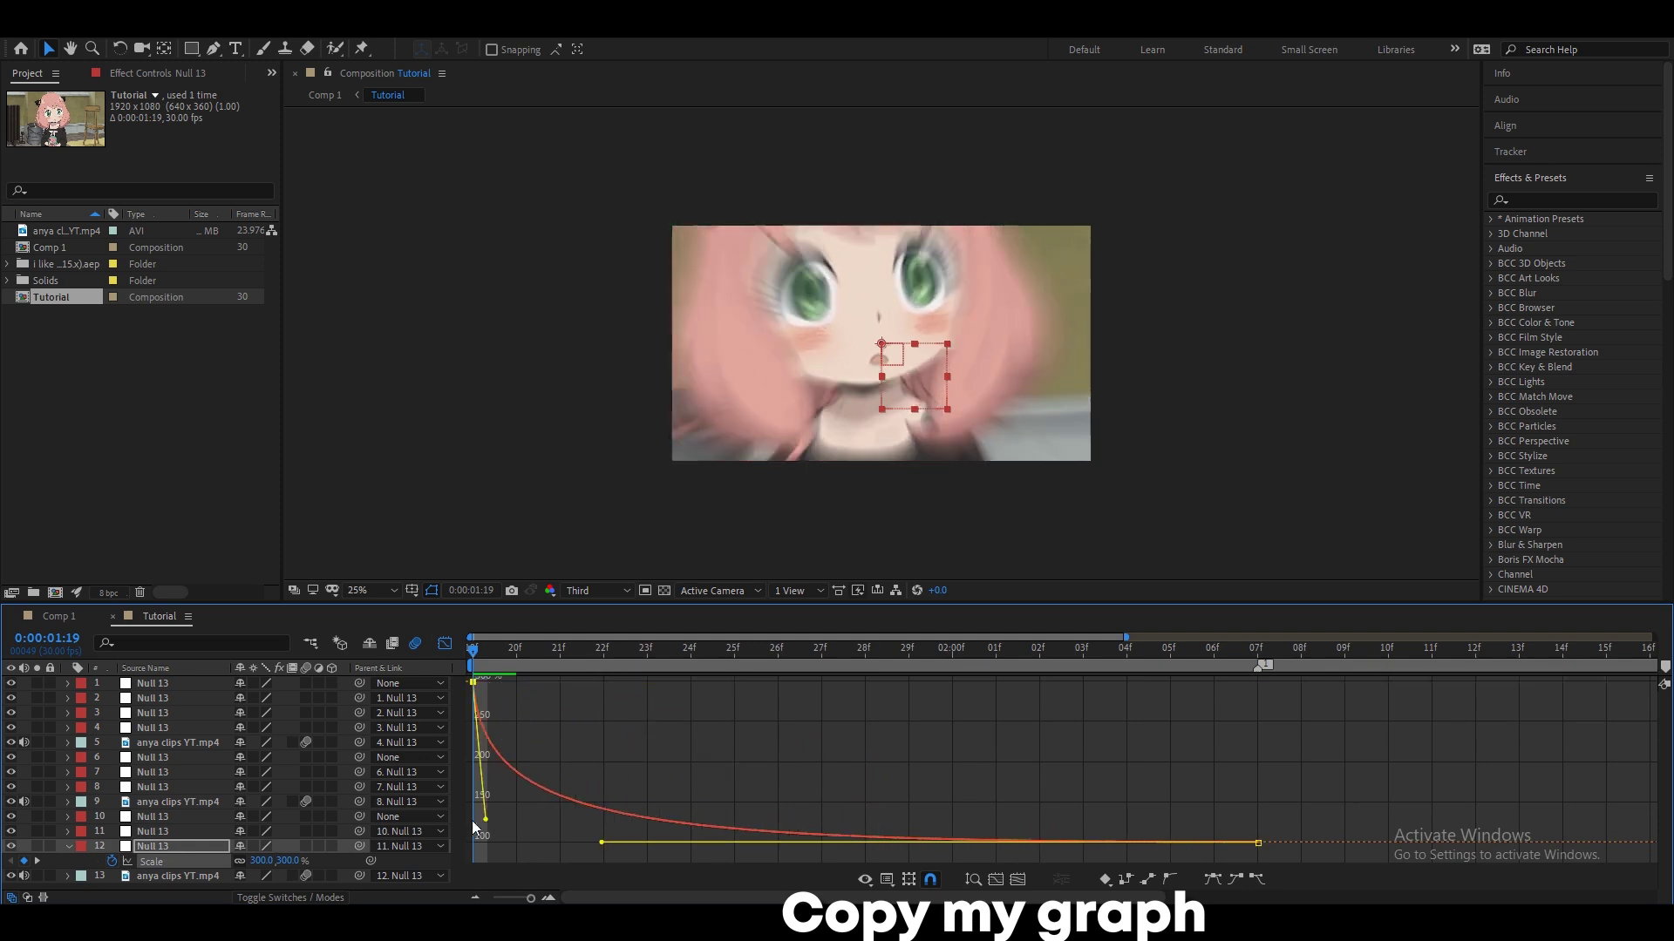
pyautogui.click(590, 844)
pyautogui.hotkey('shift', 'F3')
pyautogui.press('-')
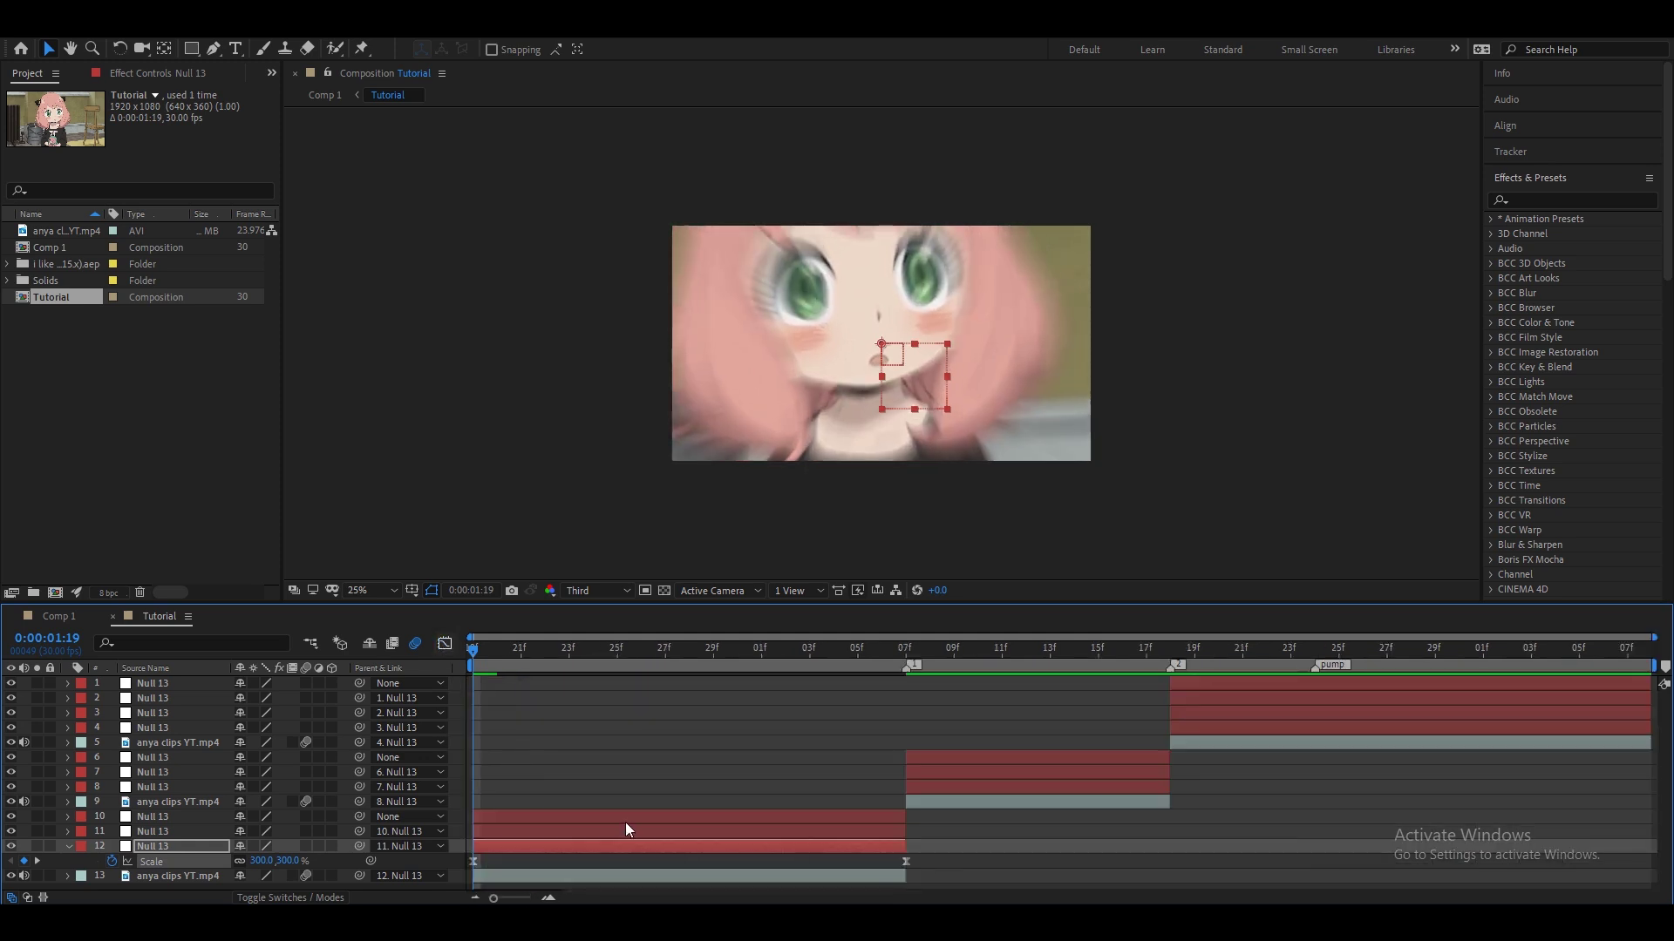
pyautogui.moveTo(495, 662); pyautogui.dragTo(761, 667)
# Step: Keyframe null layer 11's Scale at 100% at 0:00:01:28 and 500% at 0:00:02:07
pyautogui.click(876, 833)
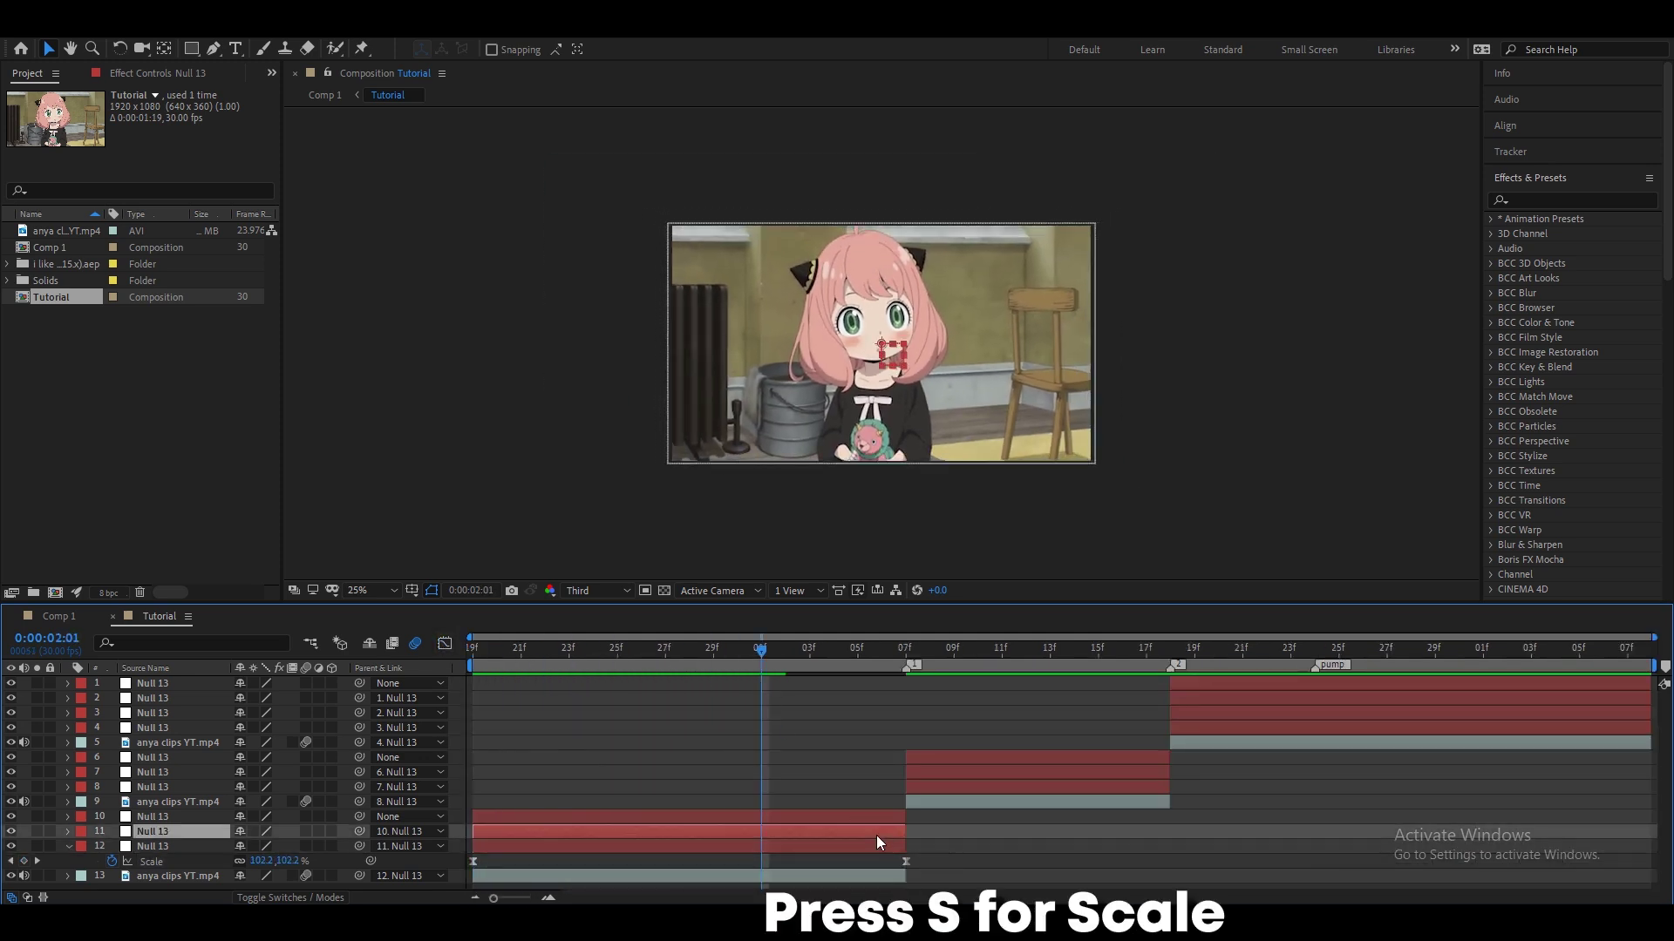
pyautogui.press('s')
pyautogui.click(903, 652)
pyautogui.hotkey('alt', 'shift', 's')
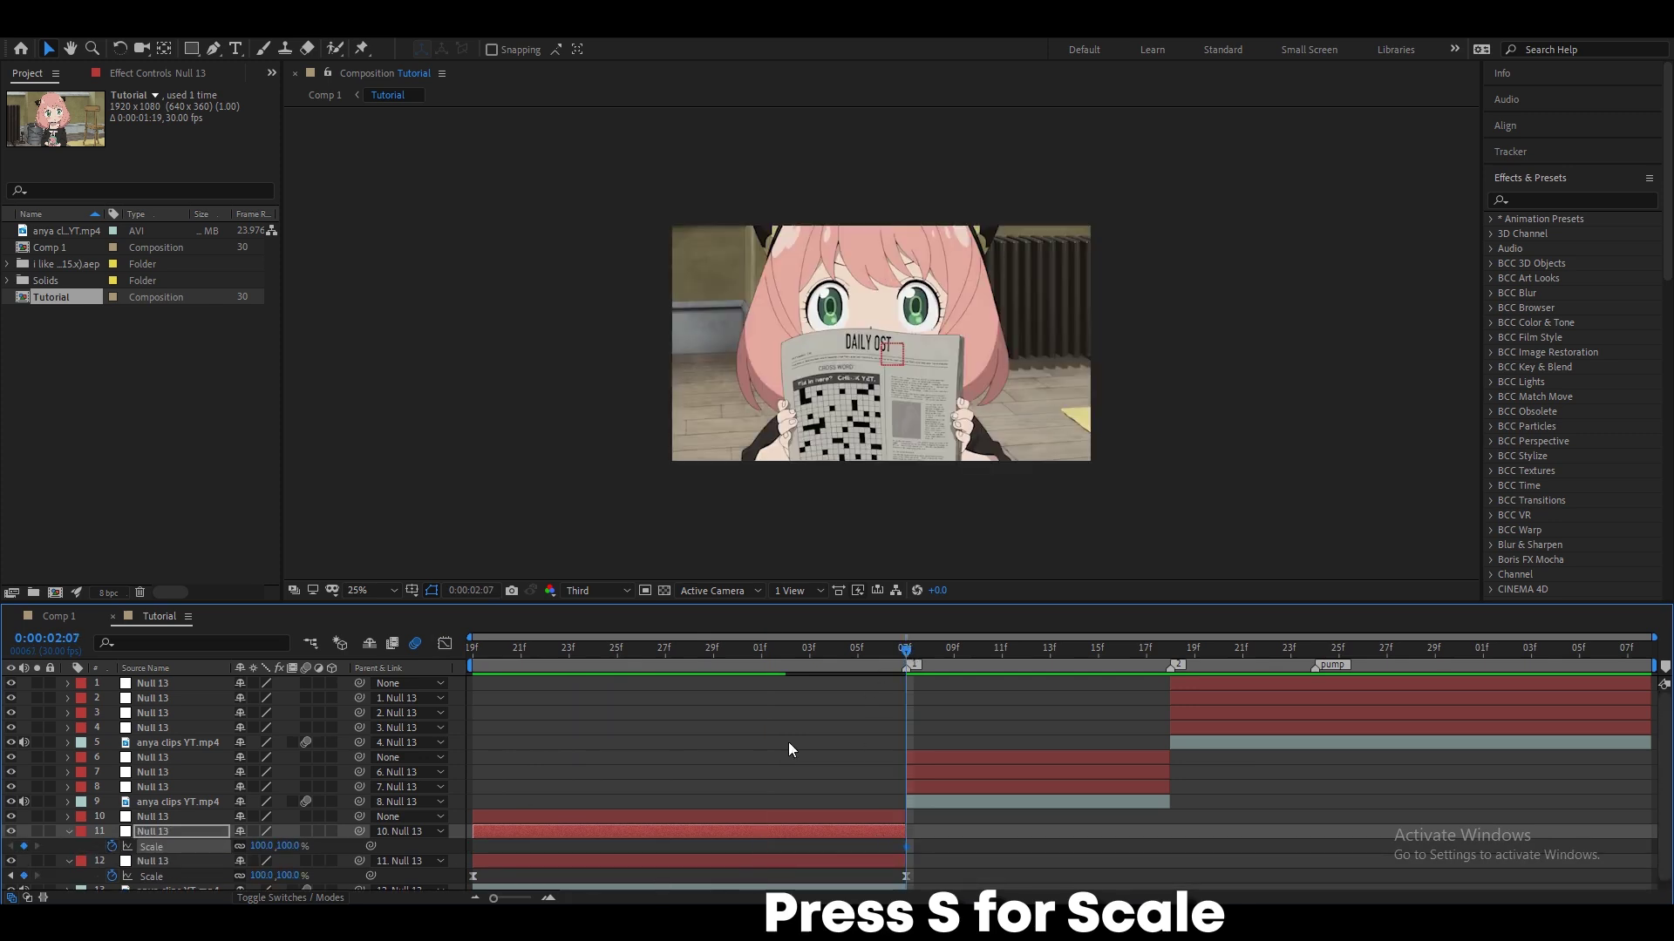
pyautogui.moveTo(903, 656); pyautogui.dragTo(692, 662)
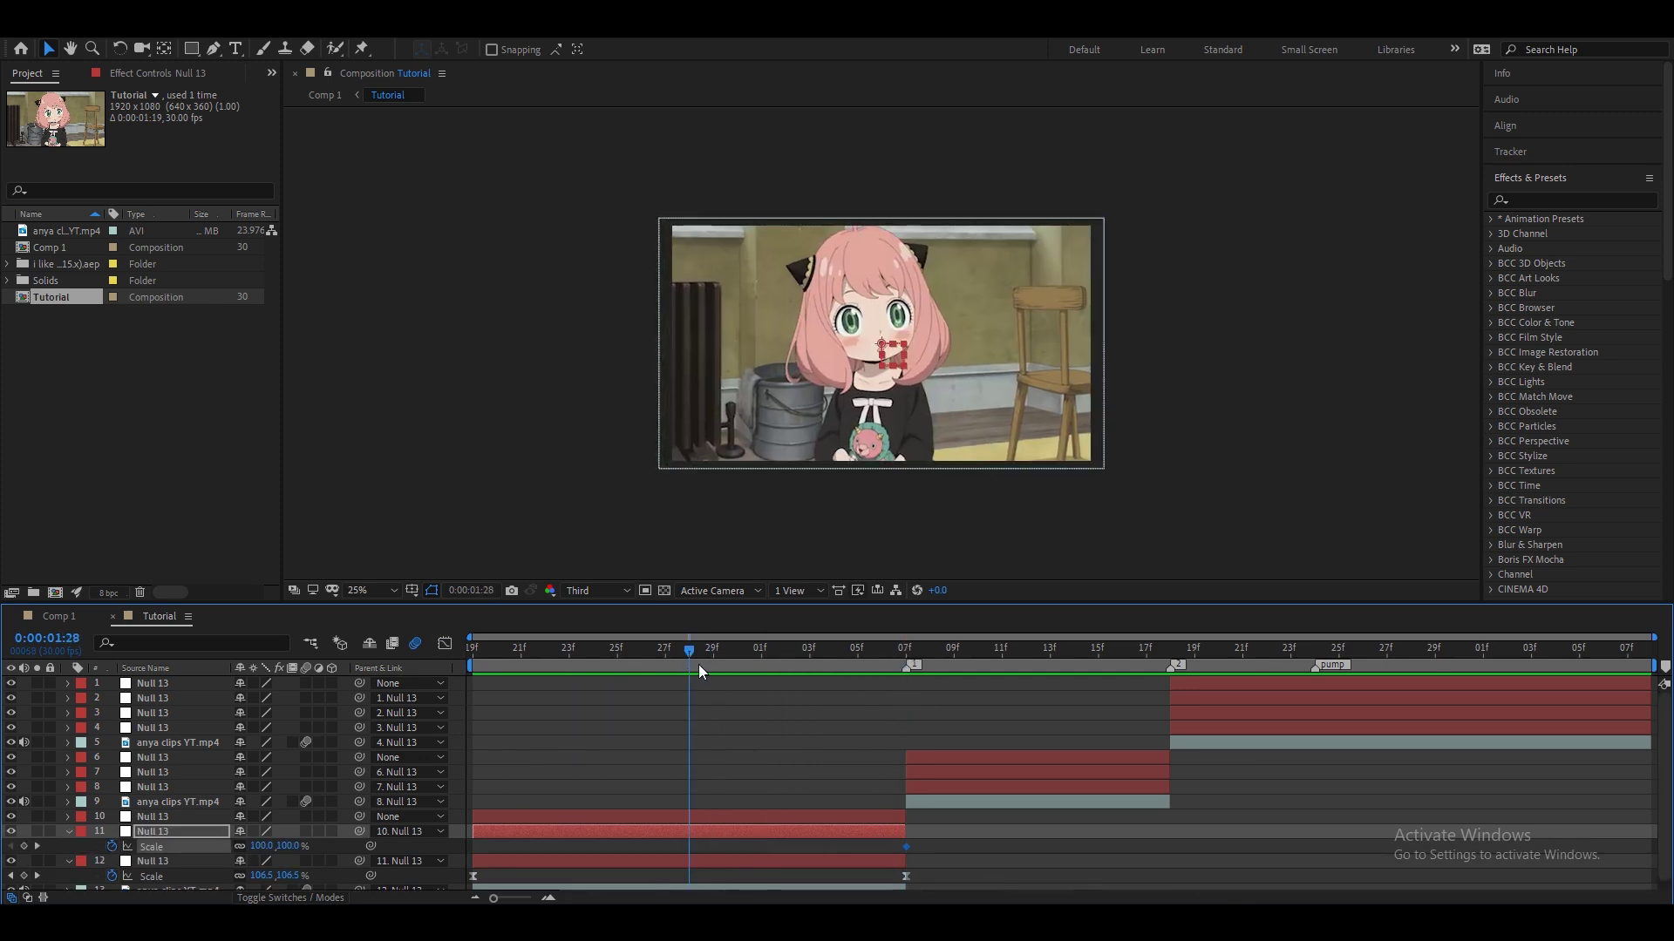
pyautogui.hotkey('alt', 'shift', 's')
pyautogui.press('k')
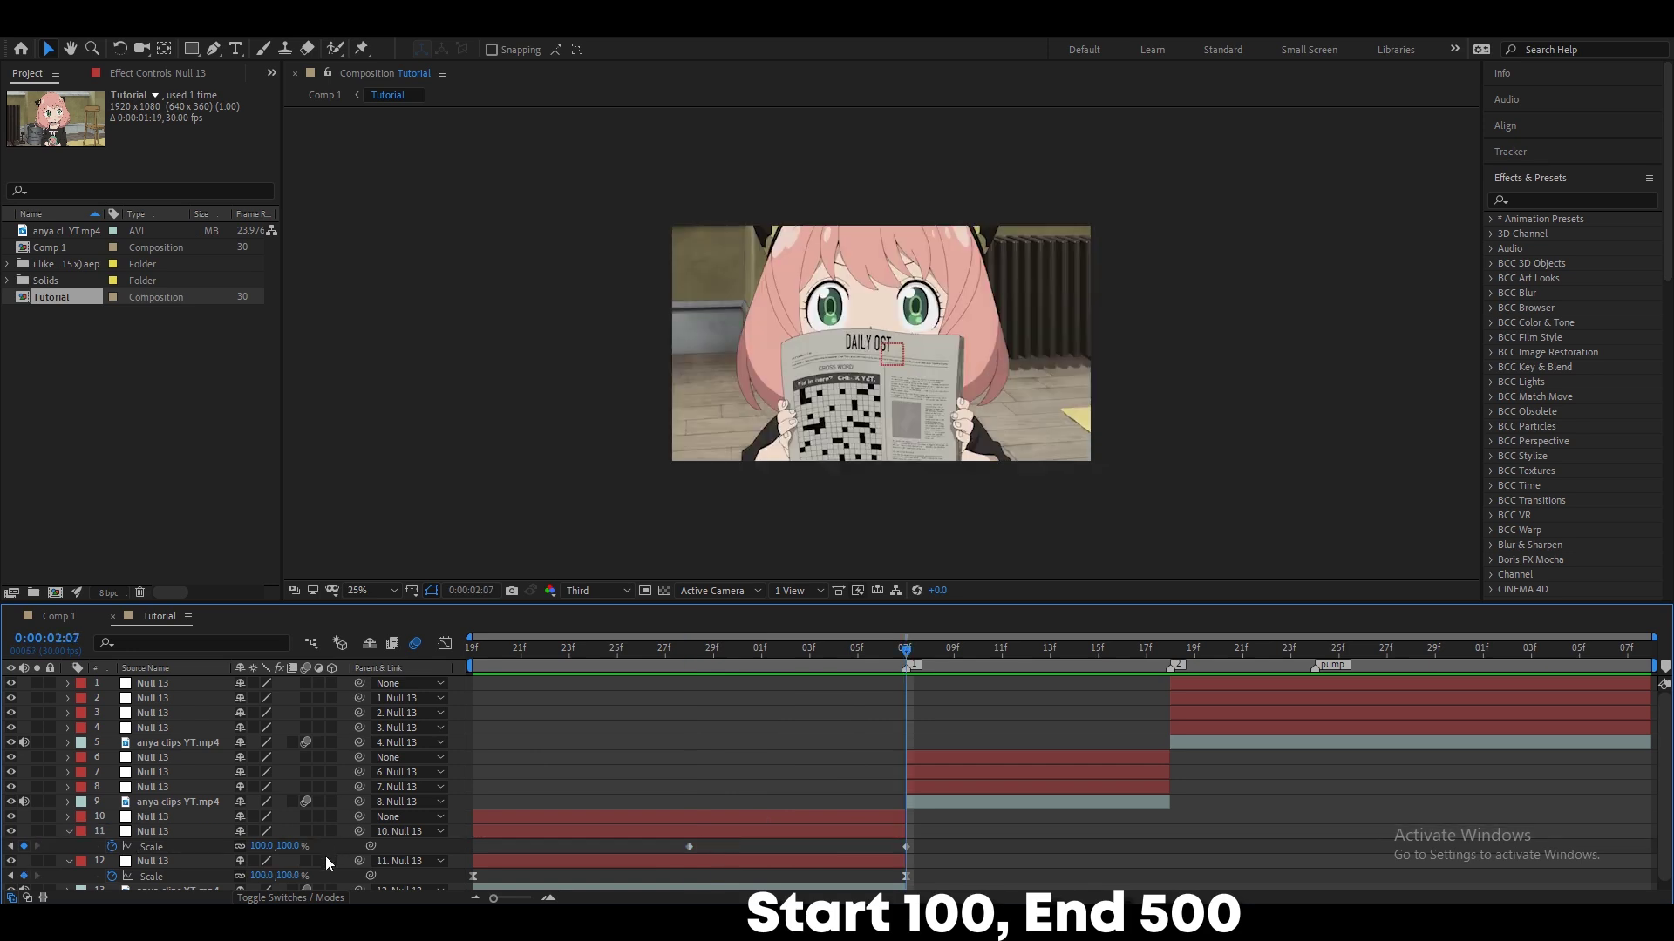
pyautogui.write('500')
pyautogui.press('Return')
# Step: Easy Ease both Scale keyframes and steepen the curve so the zoom accelerates at the end
pyautogui.moveTo(974, 842); pyautogui.dragTo(661, 856)
pyautogui.press('F9')
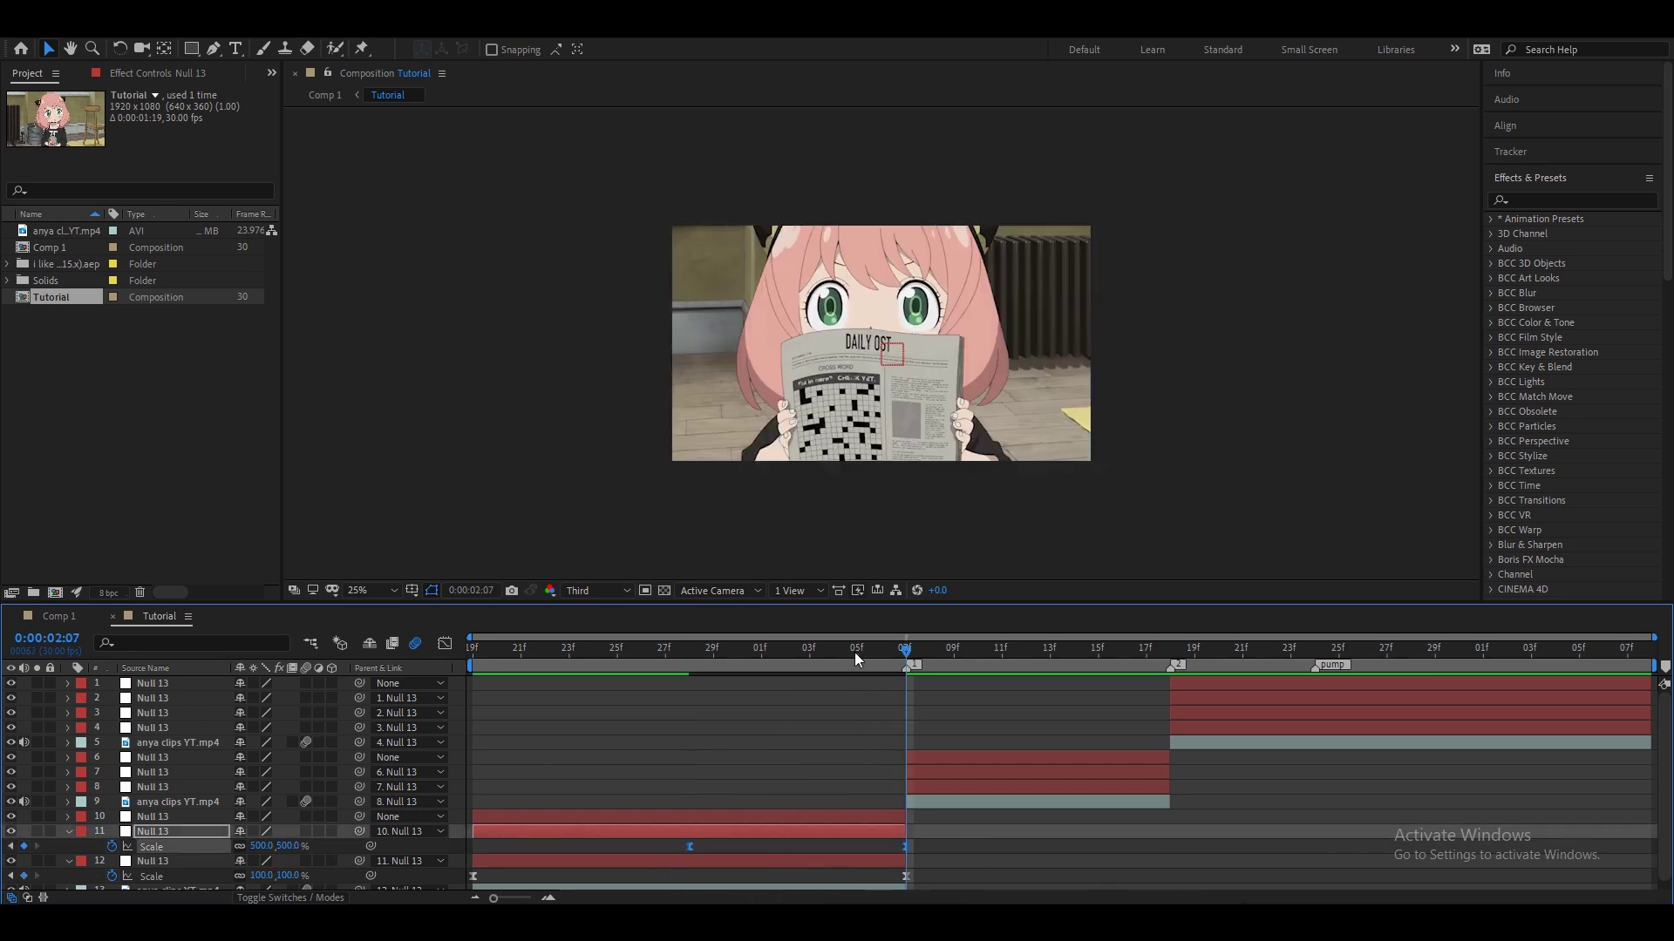
pyautogui.click(855, 652)
pyautogui.hotkey('shift', 'F3')
pyautogui.doubleClick(768, 750)
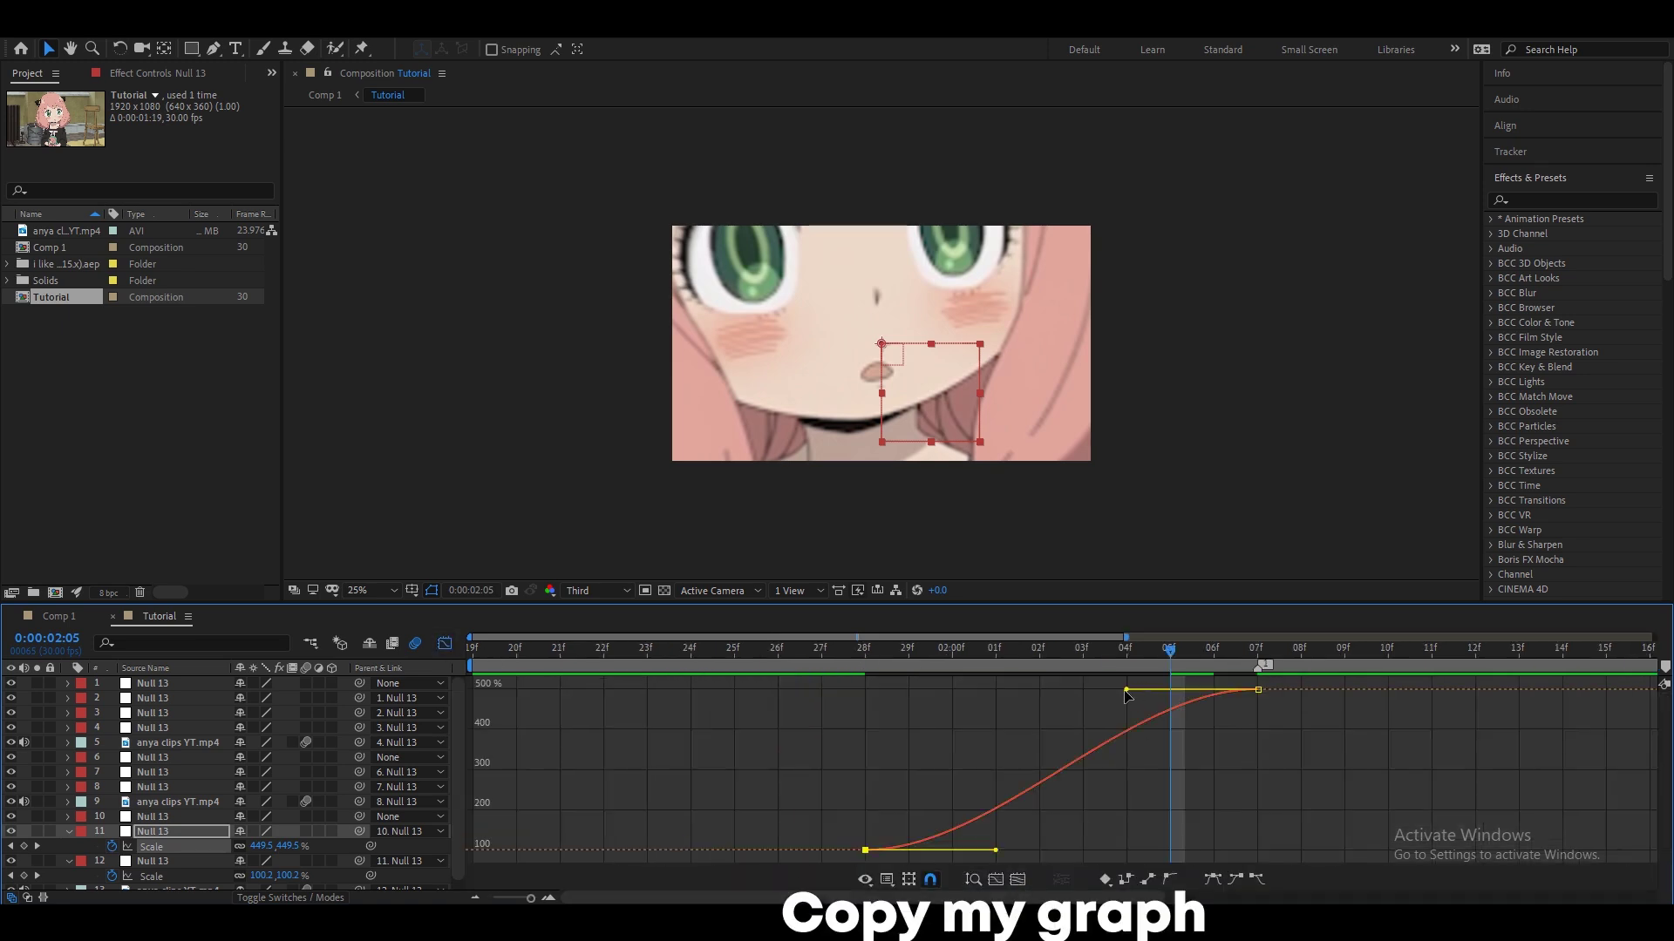
pyautogui.moveTo(1124, 690); pyautogui.dragTo(1246, 850)
pyautogui.hotkey('shift', 'F3')
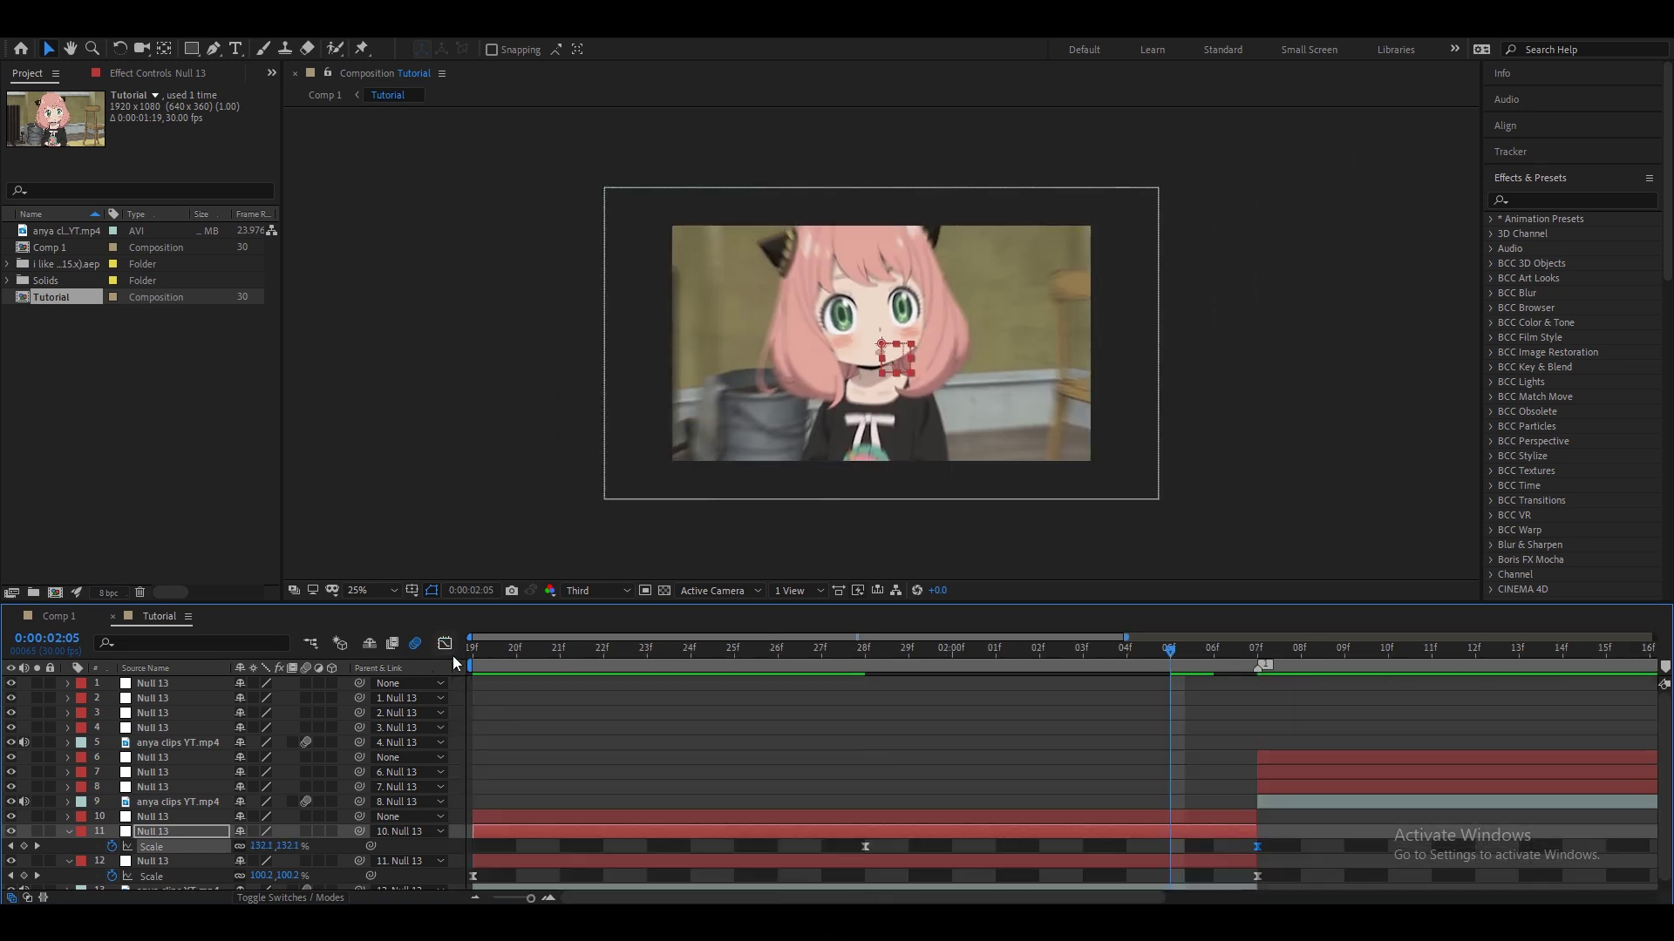
pyautogui.press('-')
pyautogui.press('-')
# Step: Reveal null layer 8's Scale and add a keyframe at 0:00:02:18
pyautogui.press('u')
pyautogui.press('k')
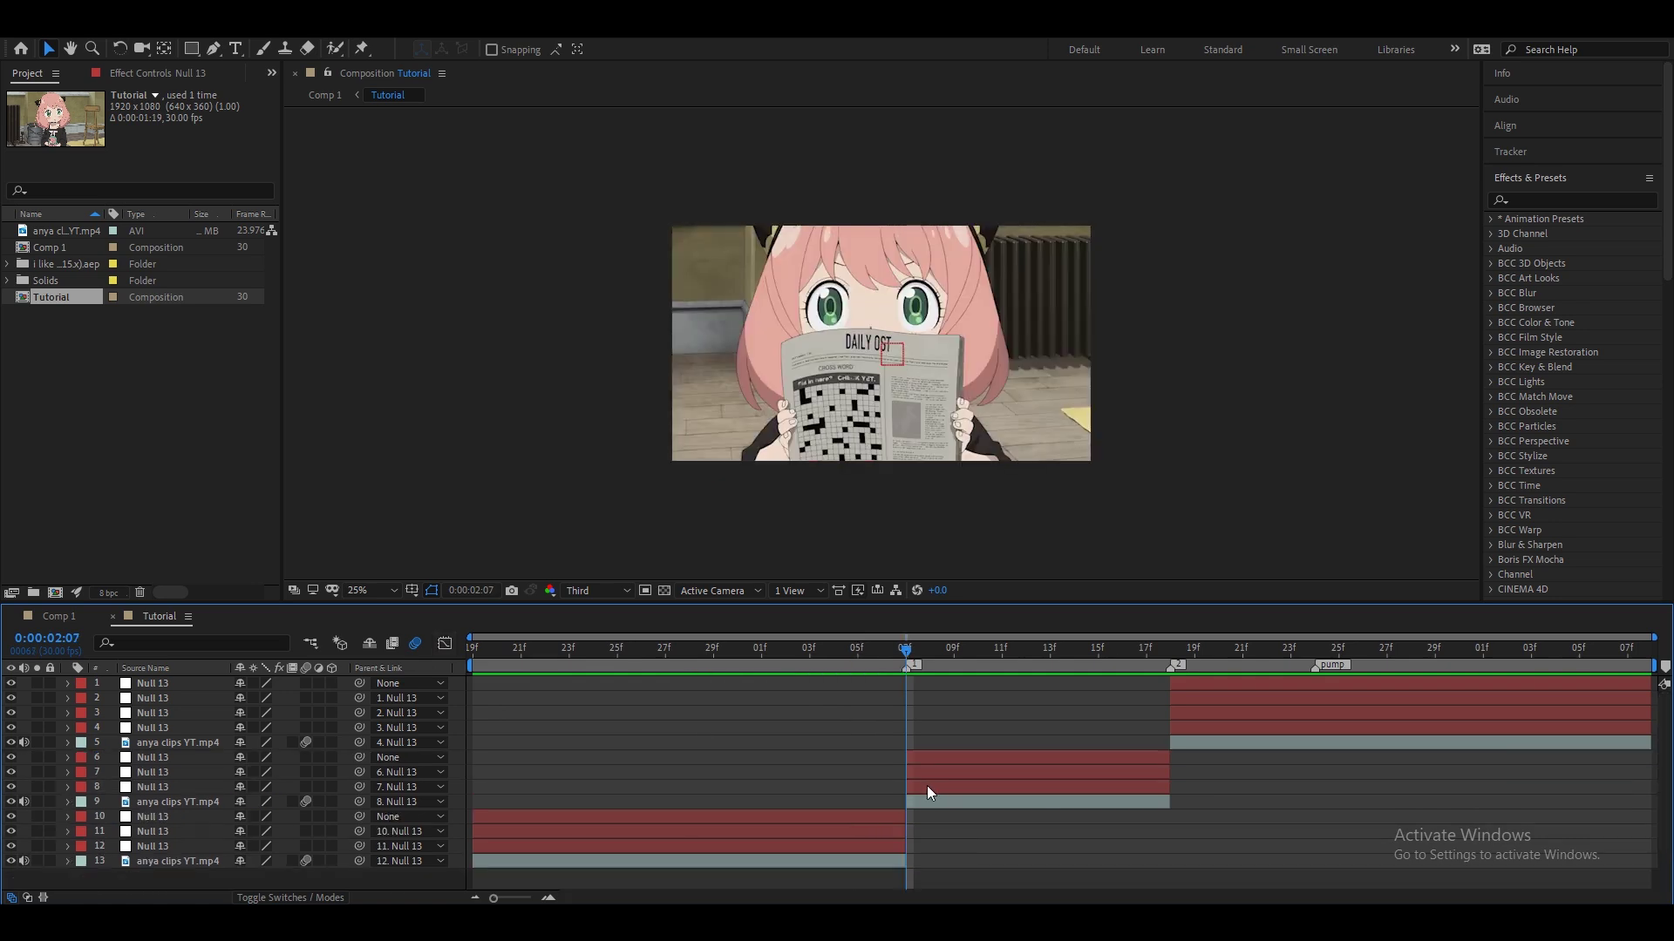
pyautogui.click(928, 787)
pyautogui.press('s')
pyautogui.click(125, 805)
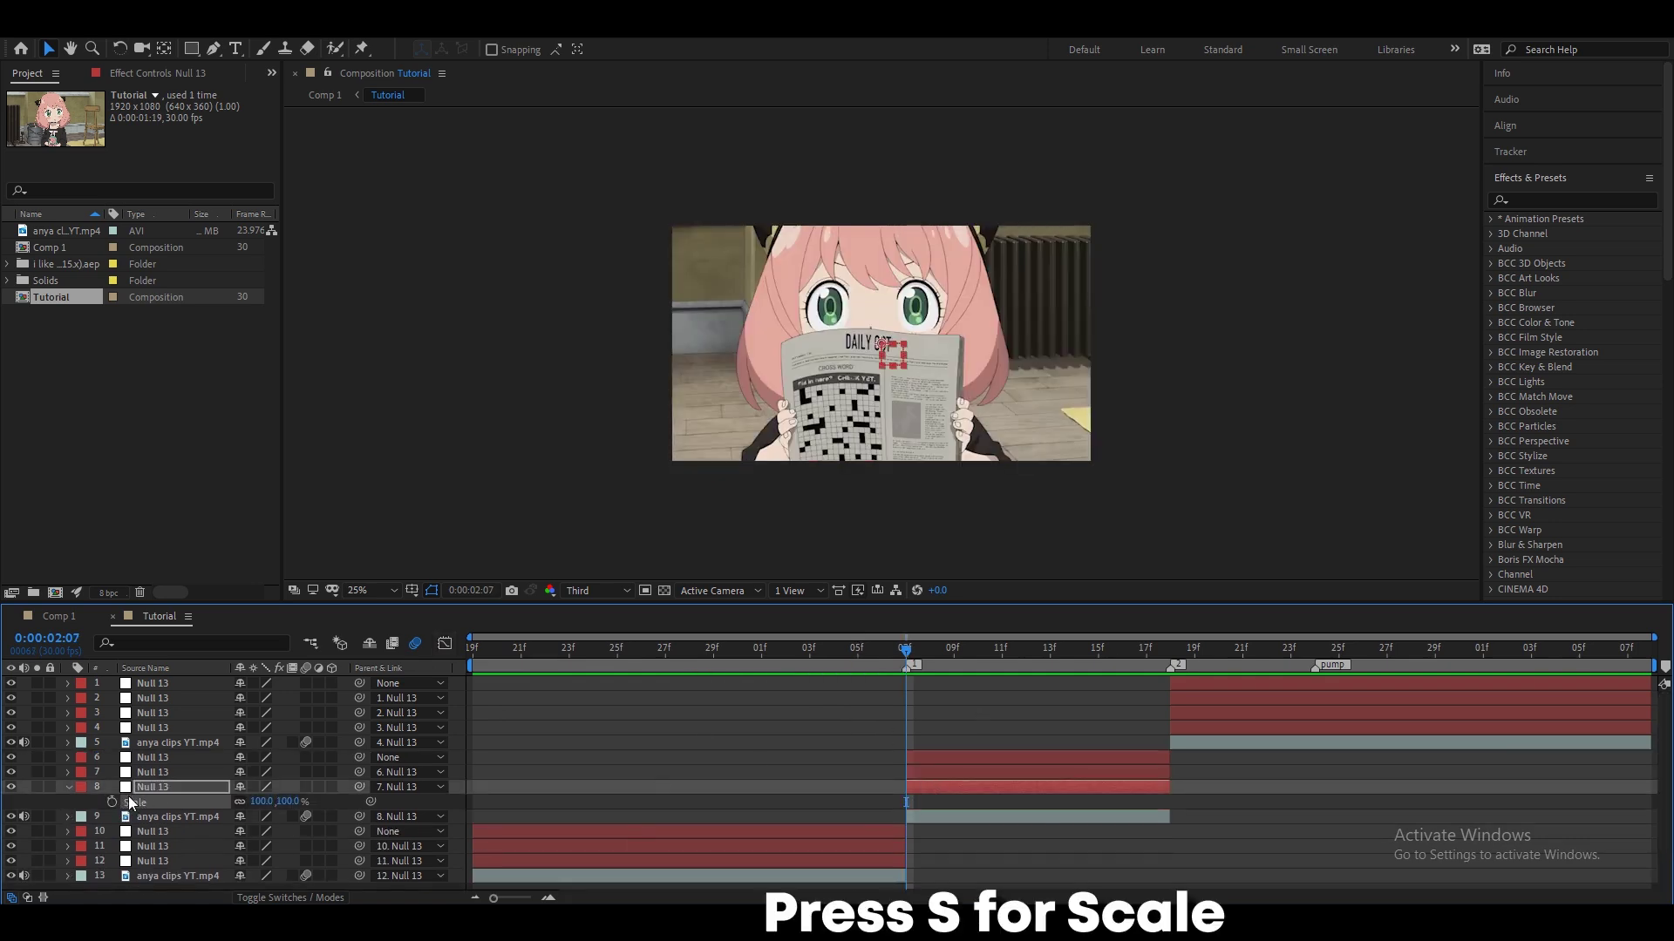
pyautogui.press('k')
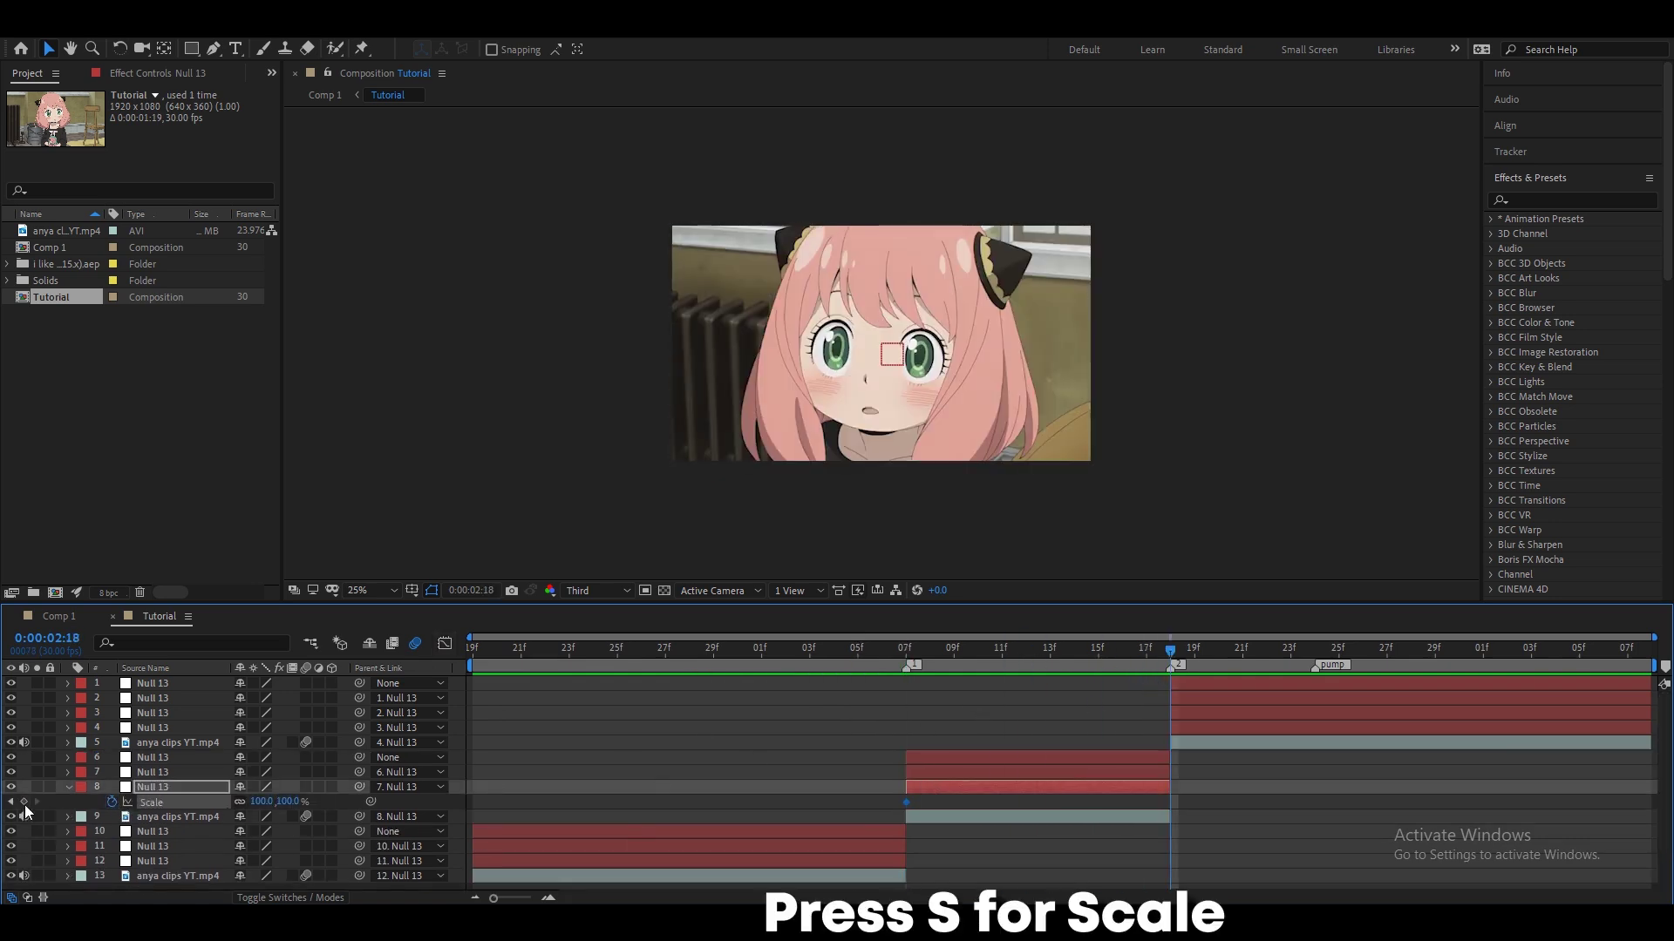
pyautogui.click(23, 802)
# Step: Move the first Scale keyframe to 0:00:02:06 at -5% and set the ending scale to 110%
pyautogui.click(881, 658)
pyautogui.moveTo(906, 802); pyautogui.dragTo(882, 802)
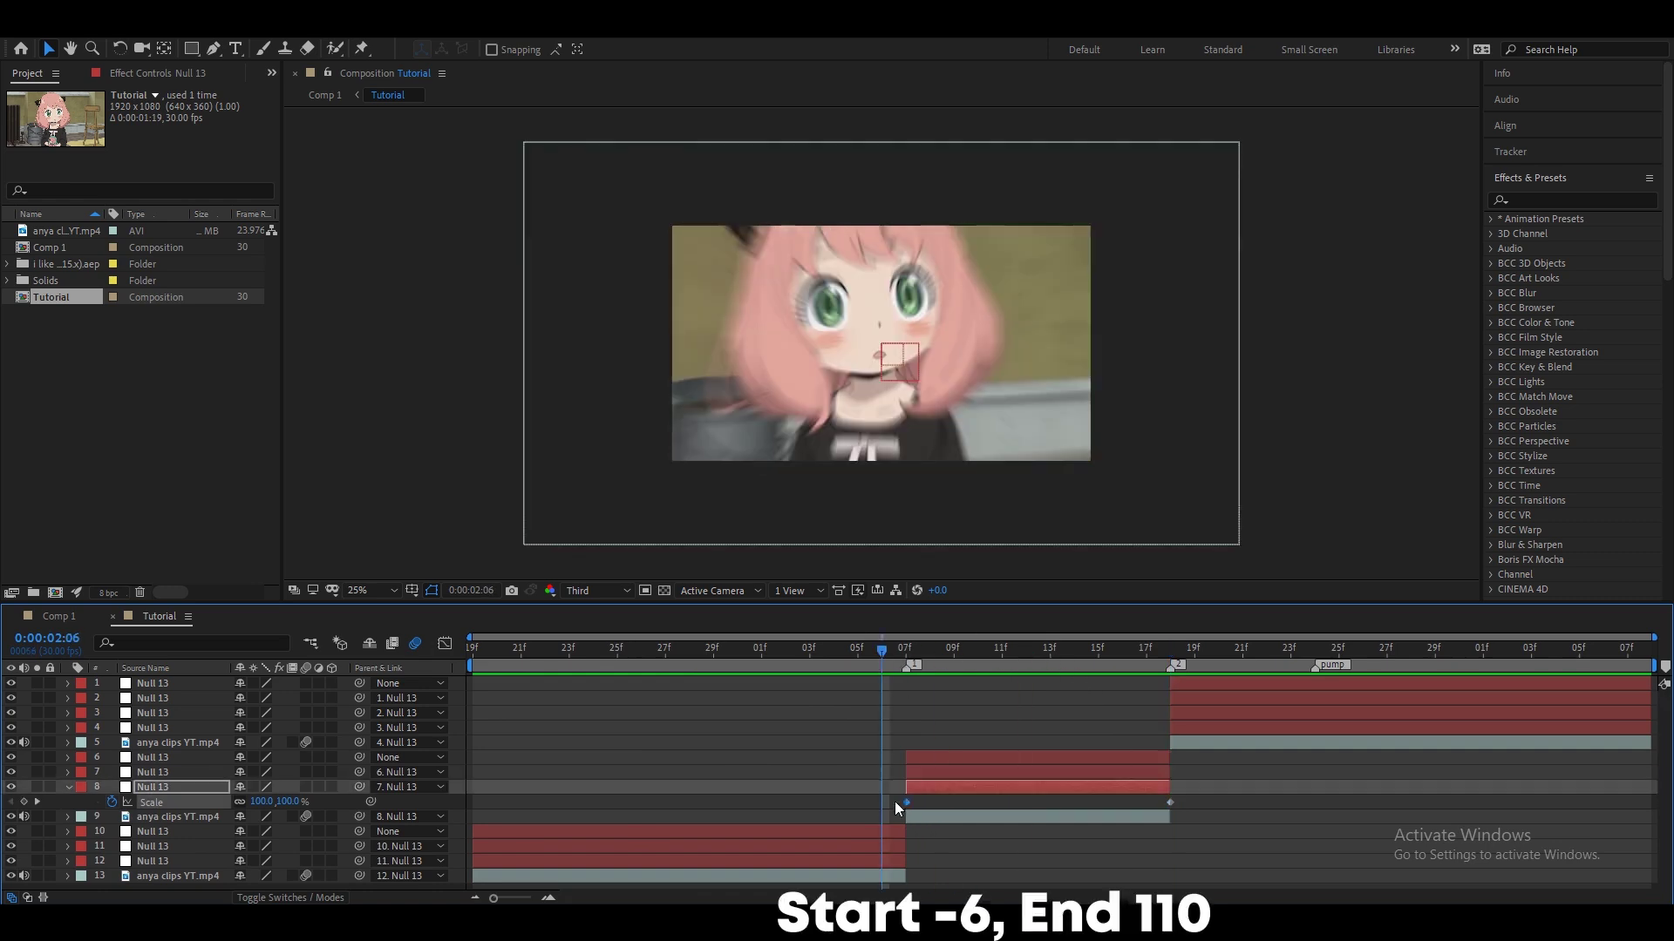
pyautogui.write('-5')
pyautogui.press('Return')
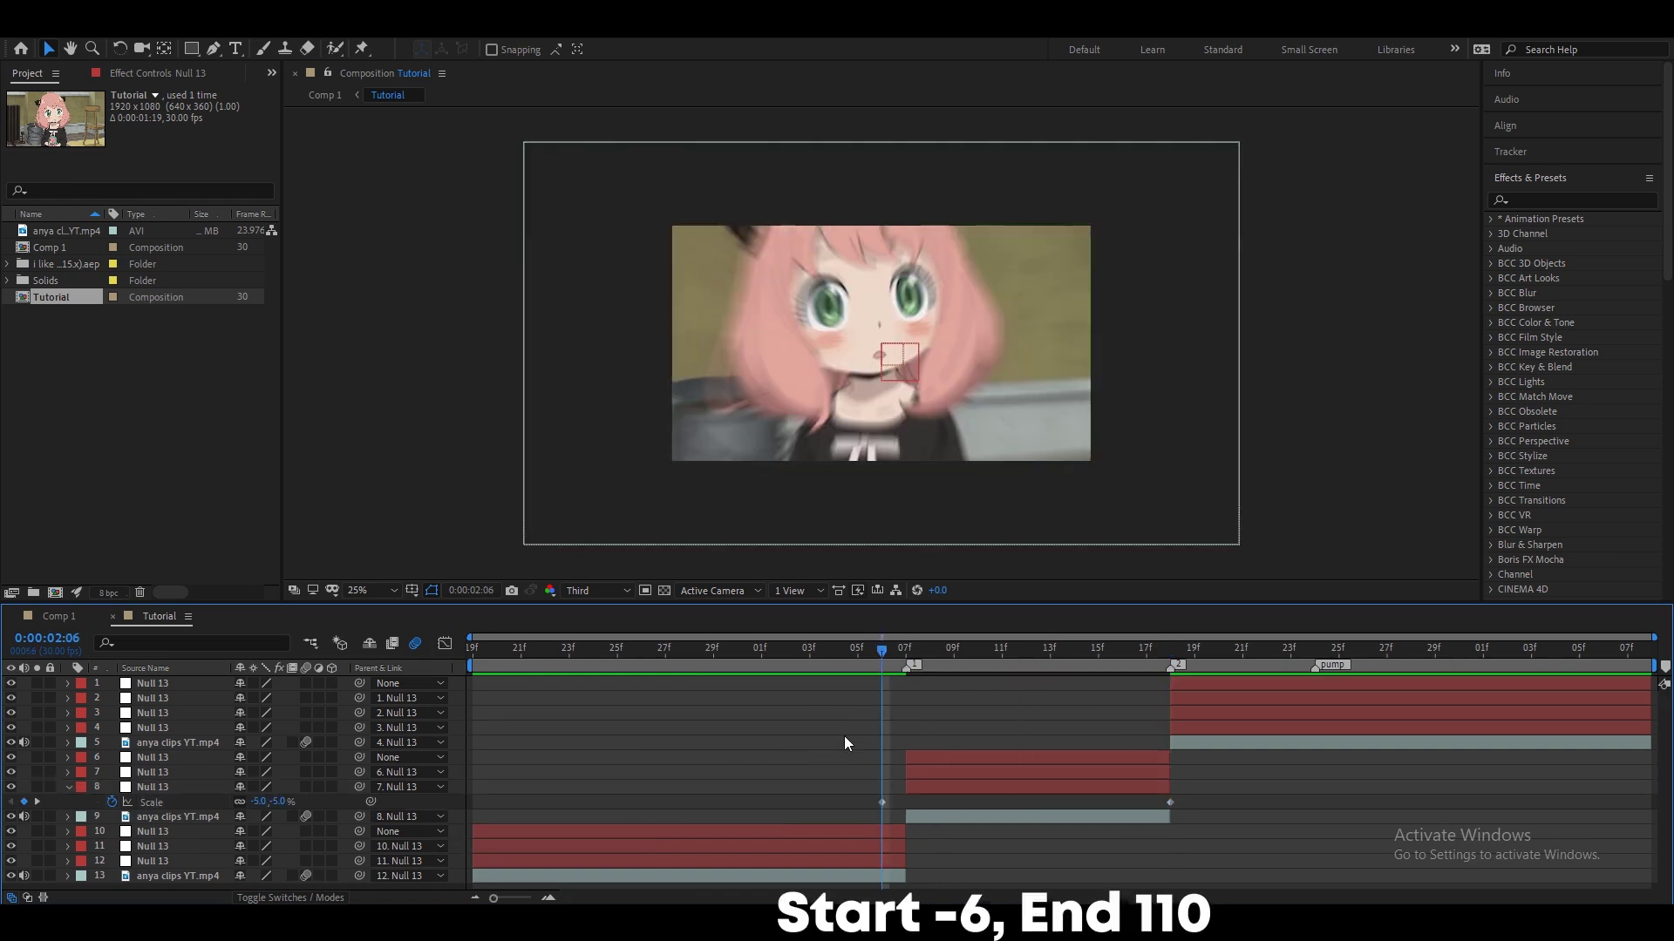
pyautogui.press('k')
pyautogui.click(290, 802)
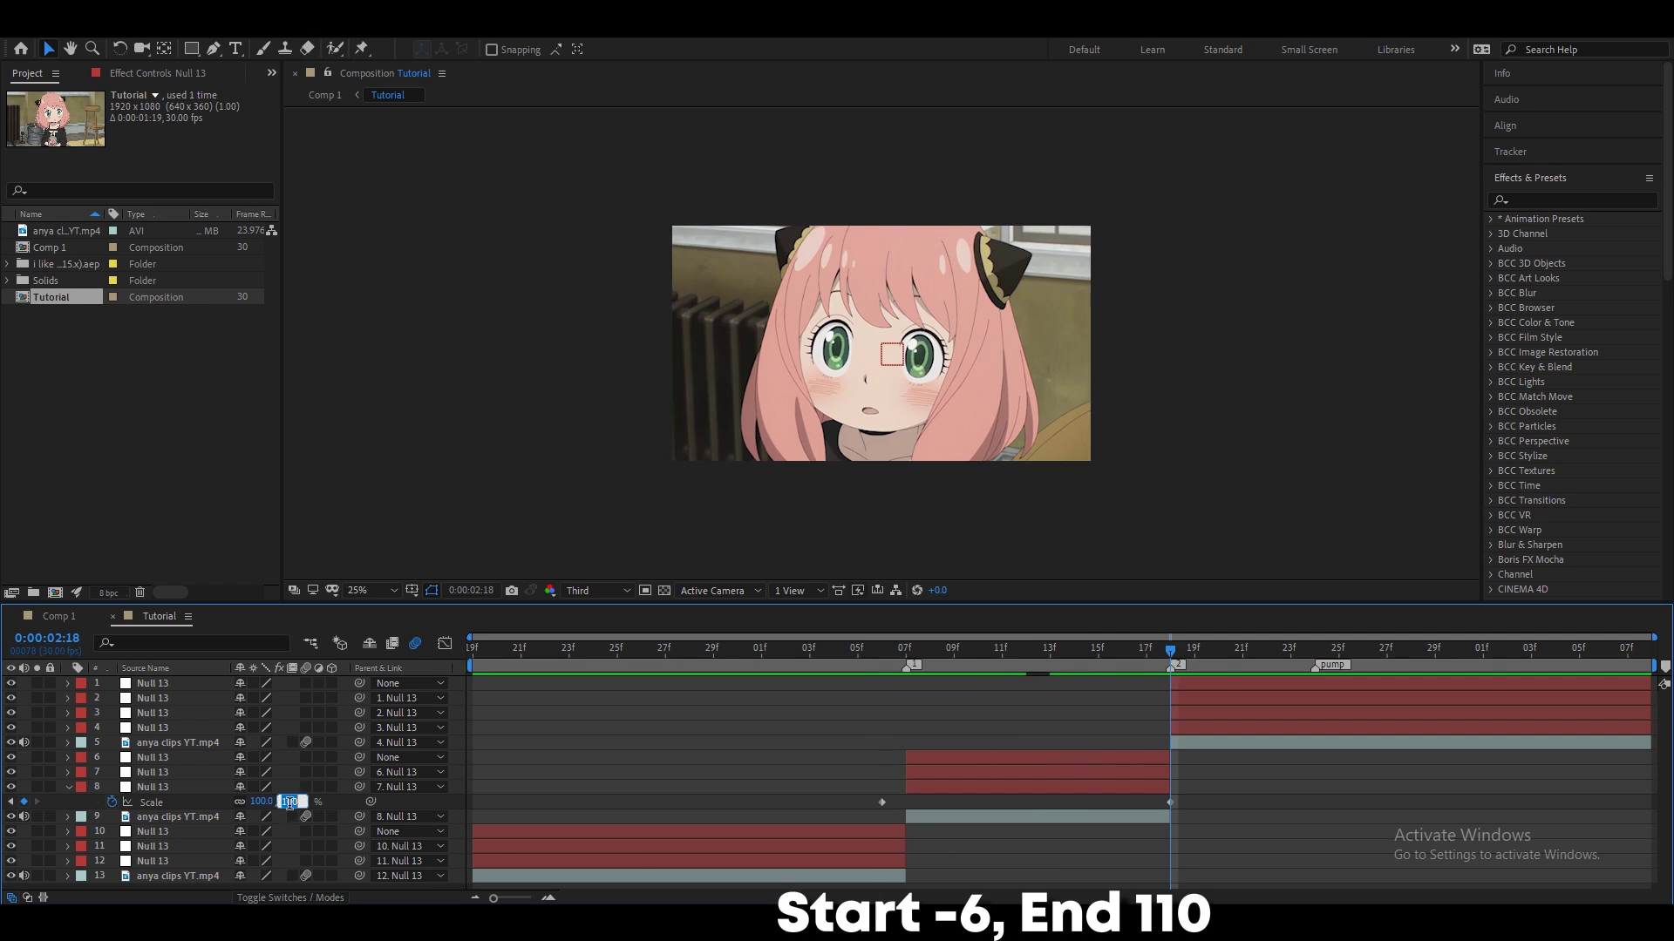
pyautogui.write('0')
pyautogui.press('Return')
# Step: Easy Ease layer 8's Scale keyframes and reshape the curve for a steep start and long settle
pyautogui.moveTo(975, 656); pyautogui.dragTo(1050, 656)
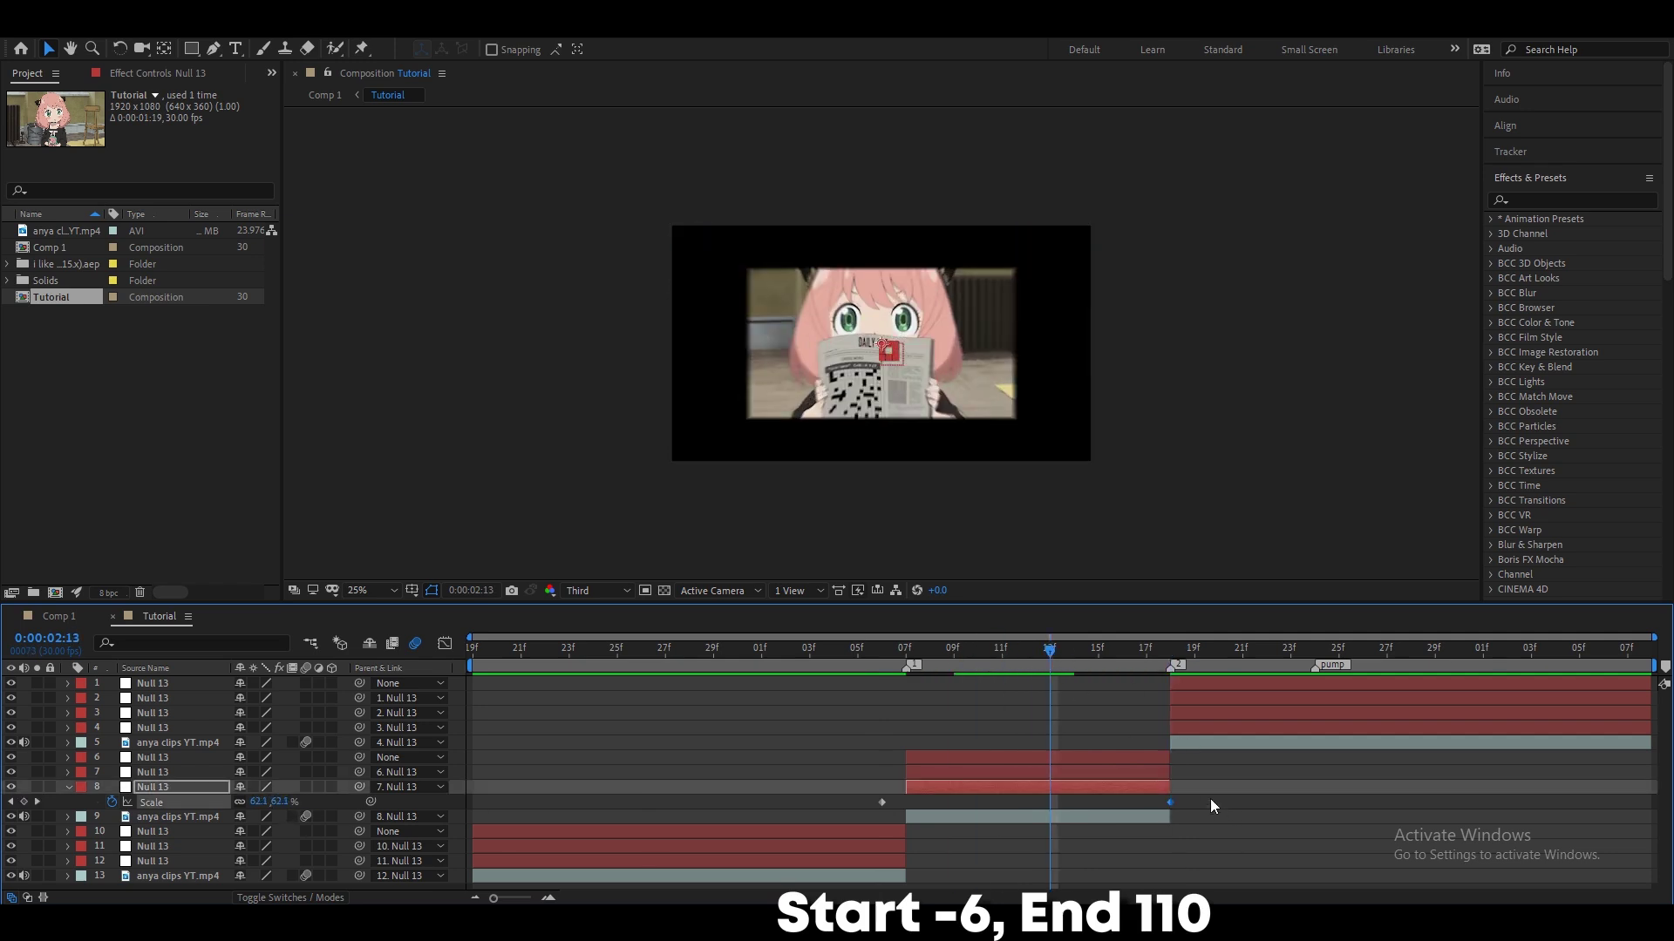
pyautogui.press('F9')
pyautogui.click(445, 645)
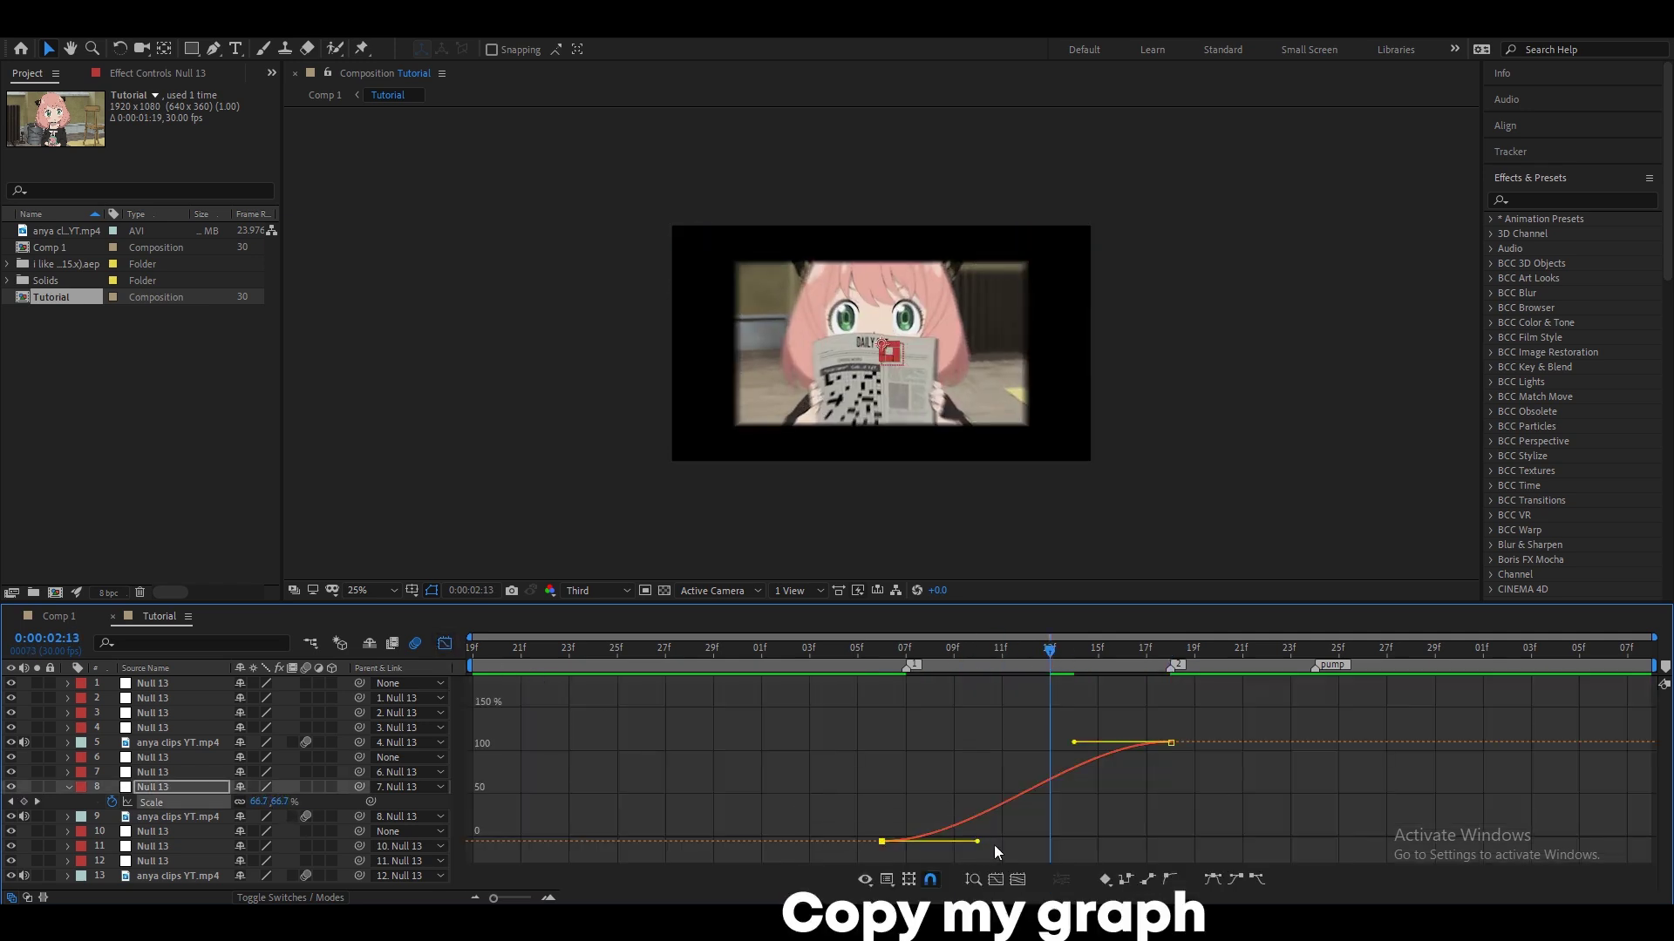
pyautogui.moveTo(978, 841); pyautogui.dragTo(895, 763)
pyautogui.moveTo(1074, 742)
pyautogui.mouseDown()
pyautogui.moveTo(905, 742)
pyautogui.moveTo(896, 764)
pyautogui.mouseUp()
# Step: Apply Motion Tile to the second anime clip with 200 output width and height and Mirror Edges
pyautogui.click(445, 645)
pyautogui.click(1028, 816)
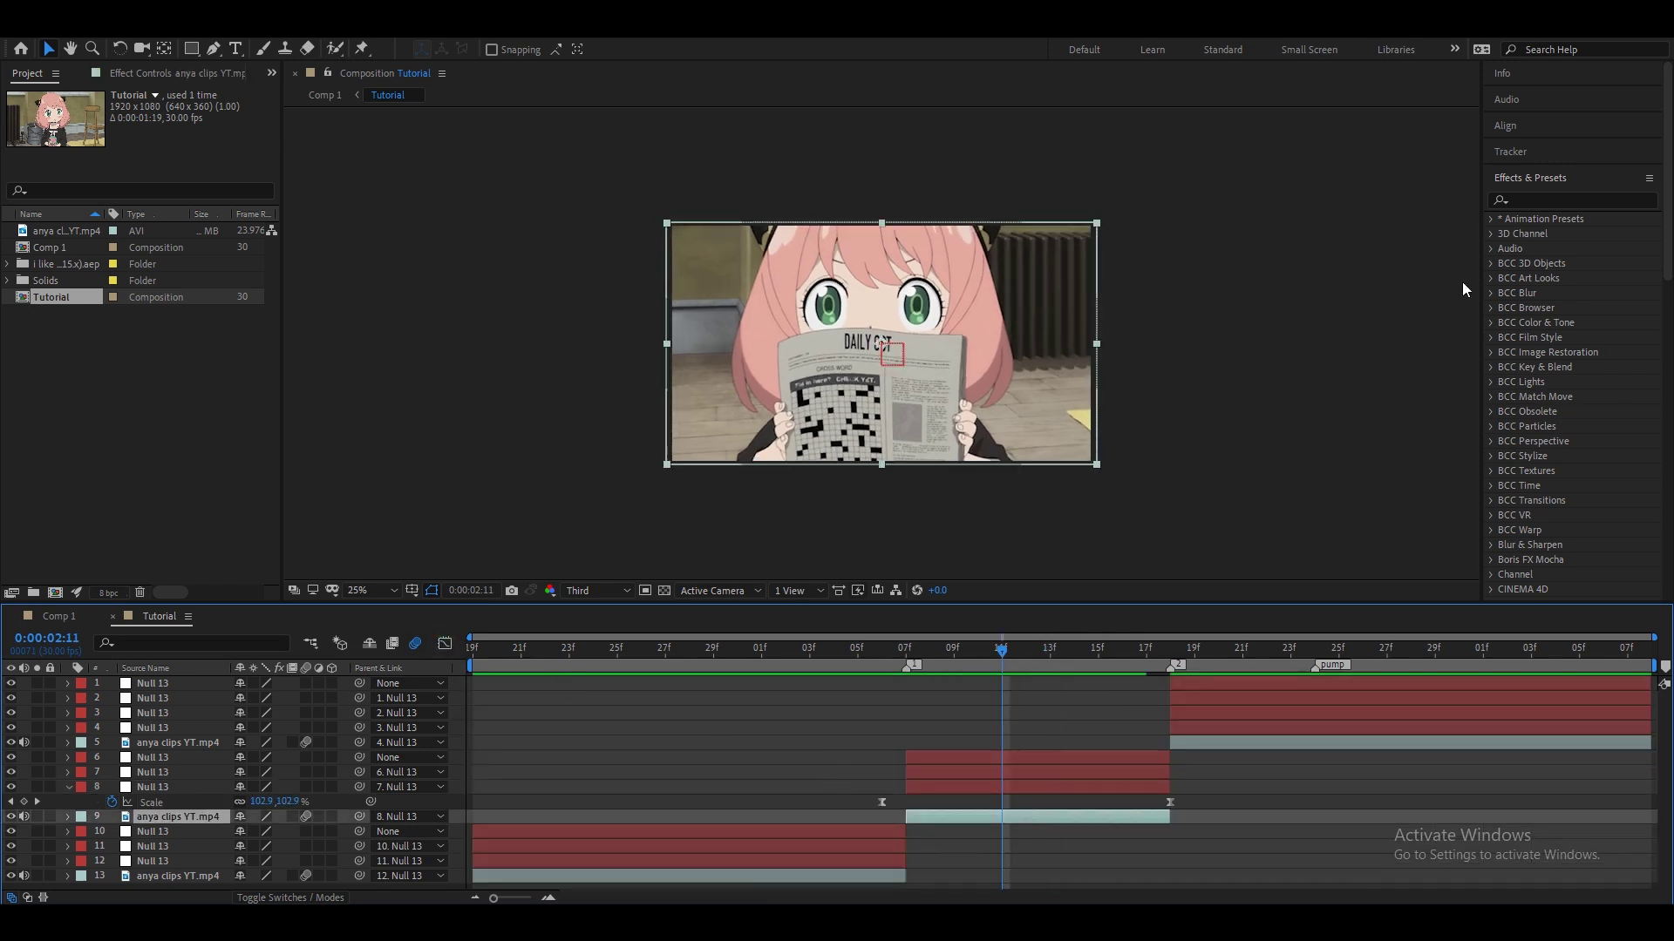
pyautogui.click(1532, 201)
pyautogui.write('motion')
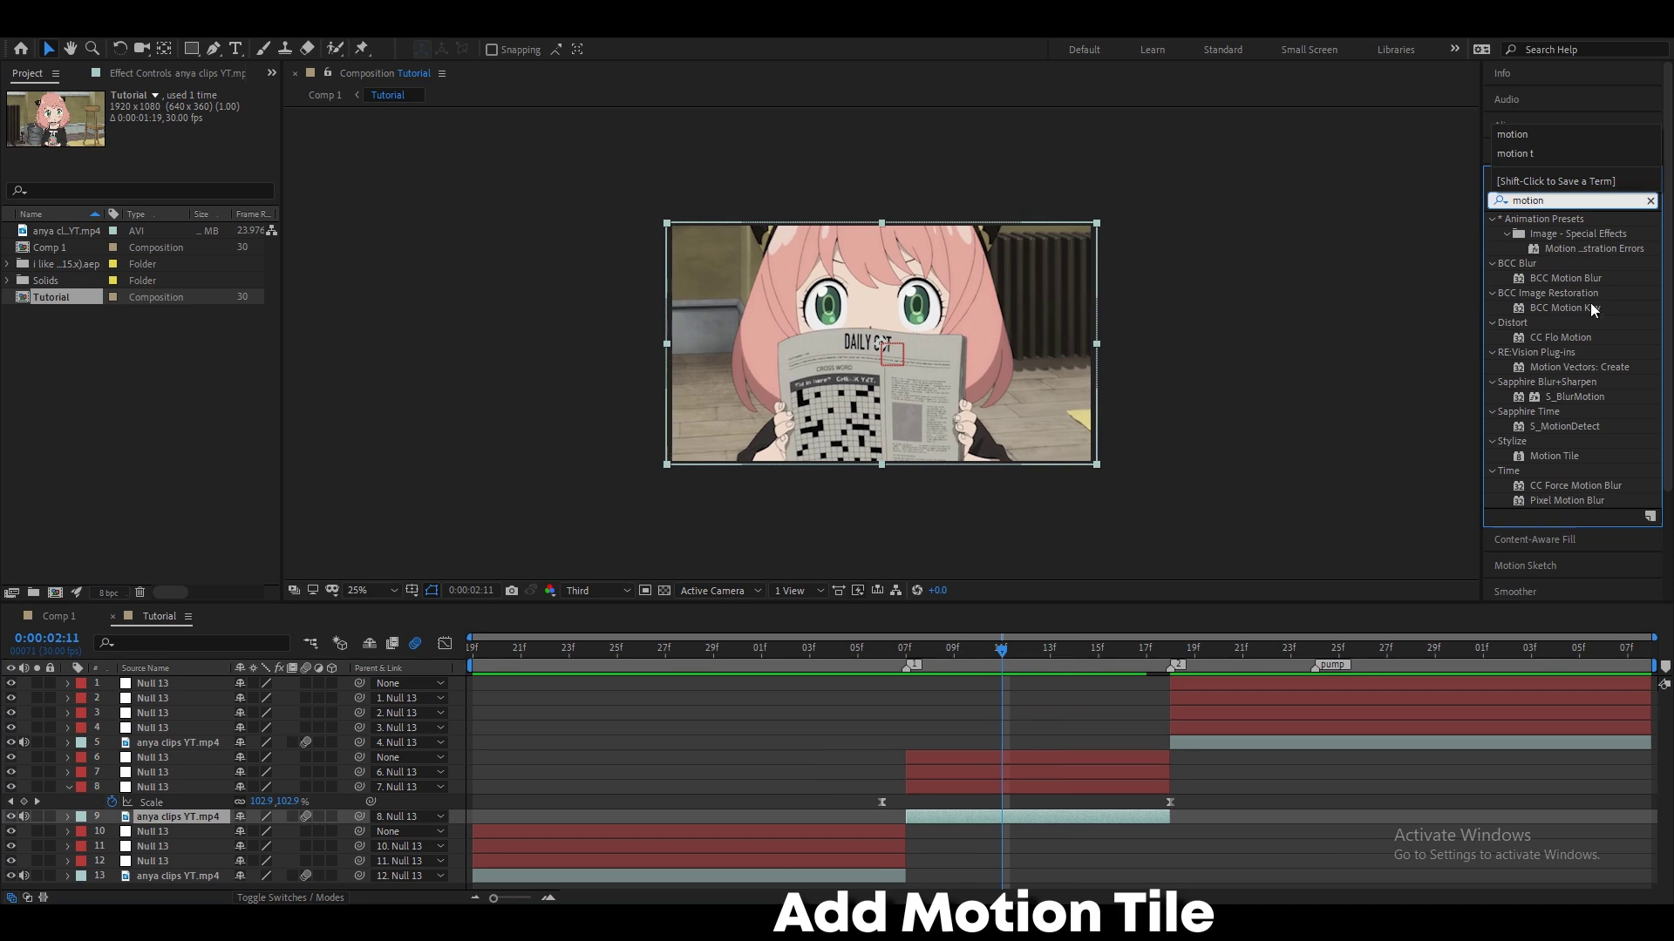
pyautogui.doubleClick(1555, 456)
pyautogui.write('200')
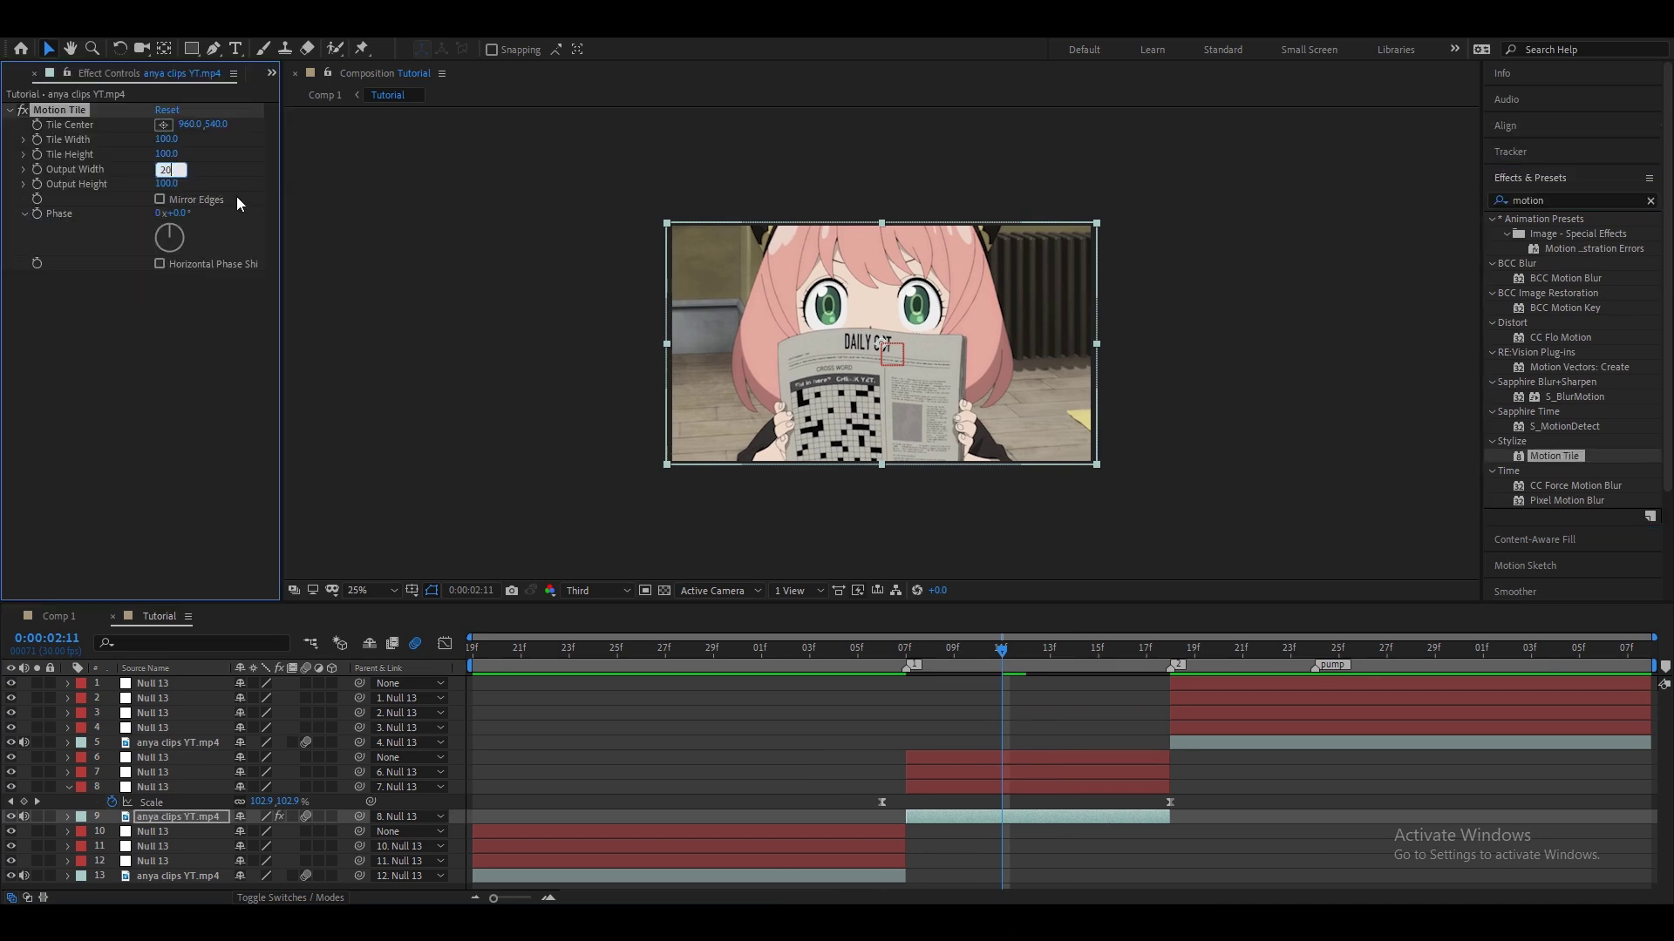
pyautogui.press('Return')
pyautogui.press('Return')
# Step: Ease layer 8's Scale curve more gradually into its 100% landing
pyautogui.click(882, 802)
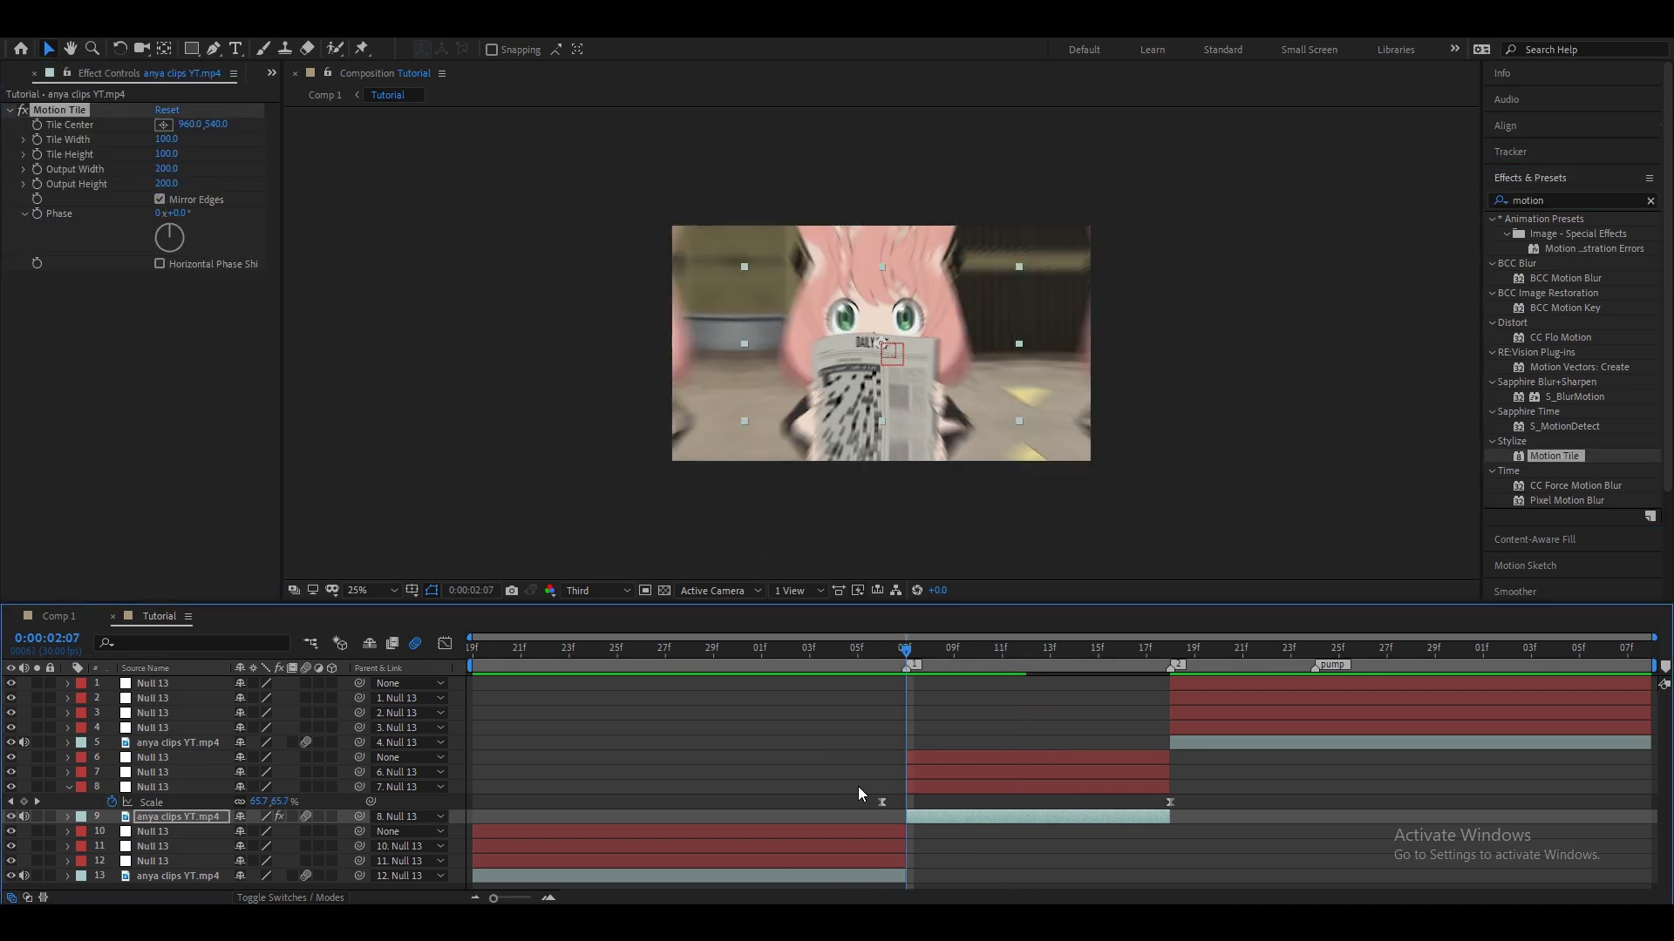
pyautogui.click(444, 643)
pyautogui.moveTo(907, 751); pyautogui.dragTo(914, 765)
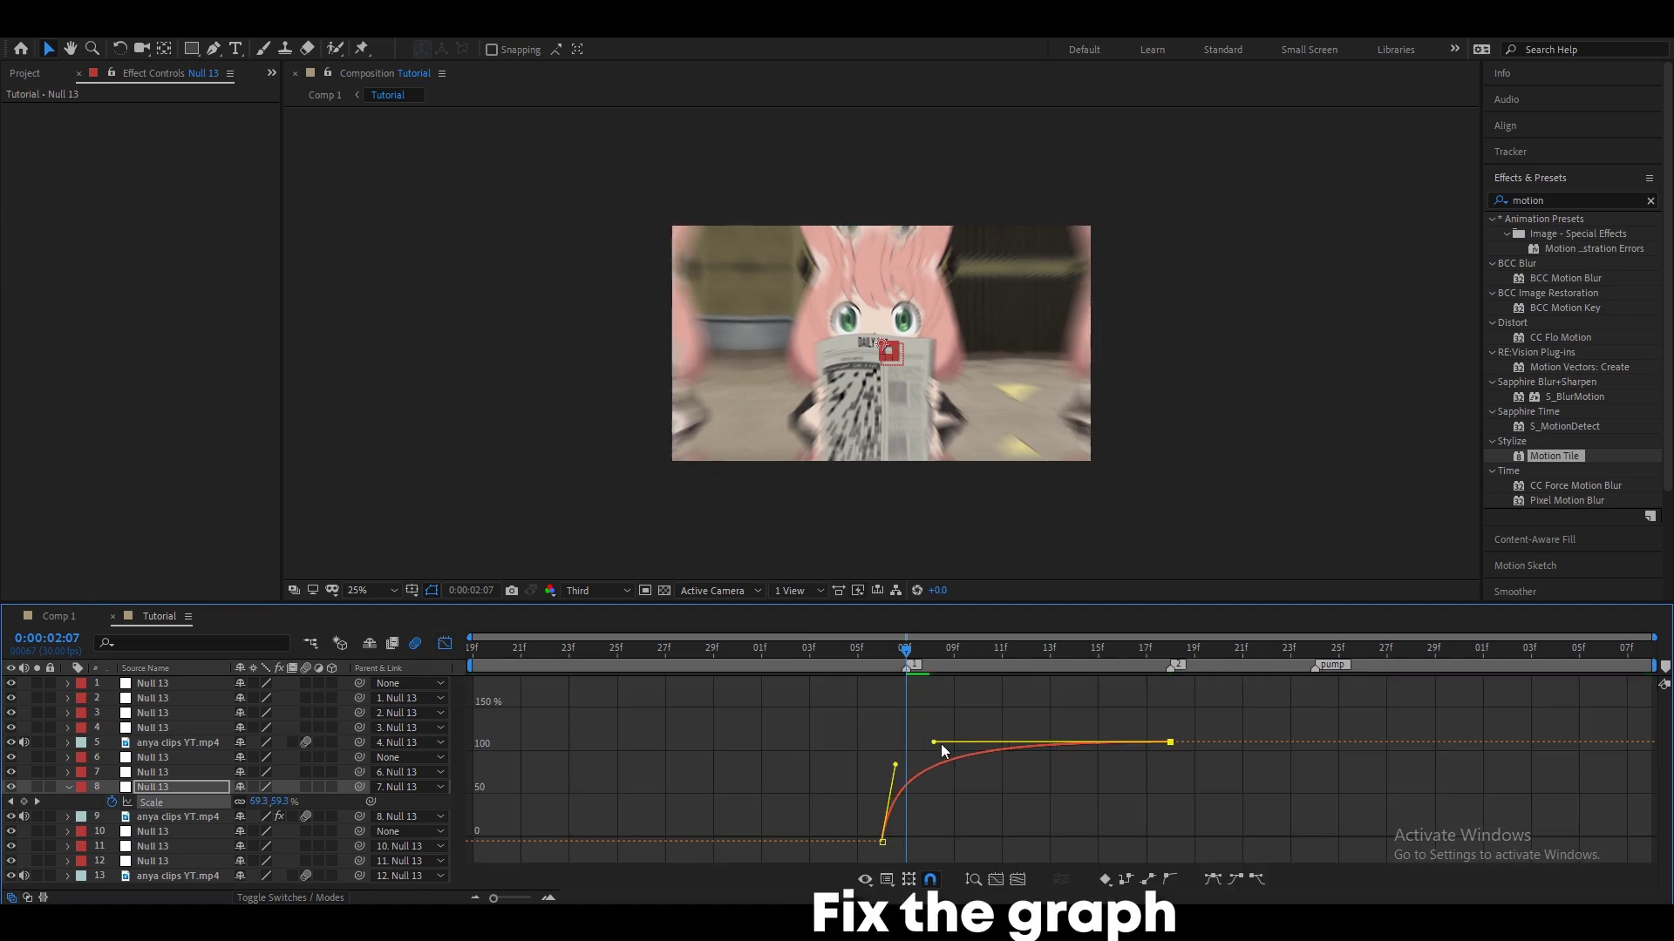
pyautogui.click(444, 643)
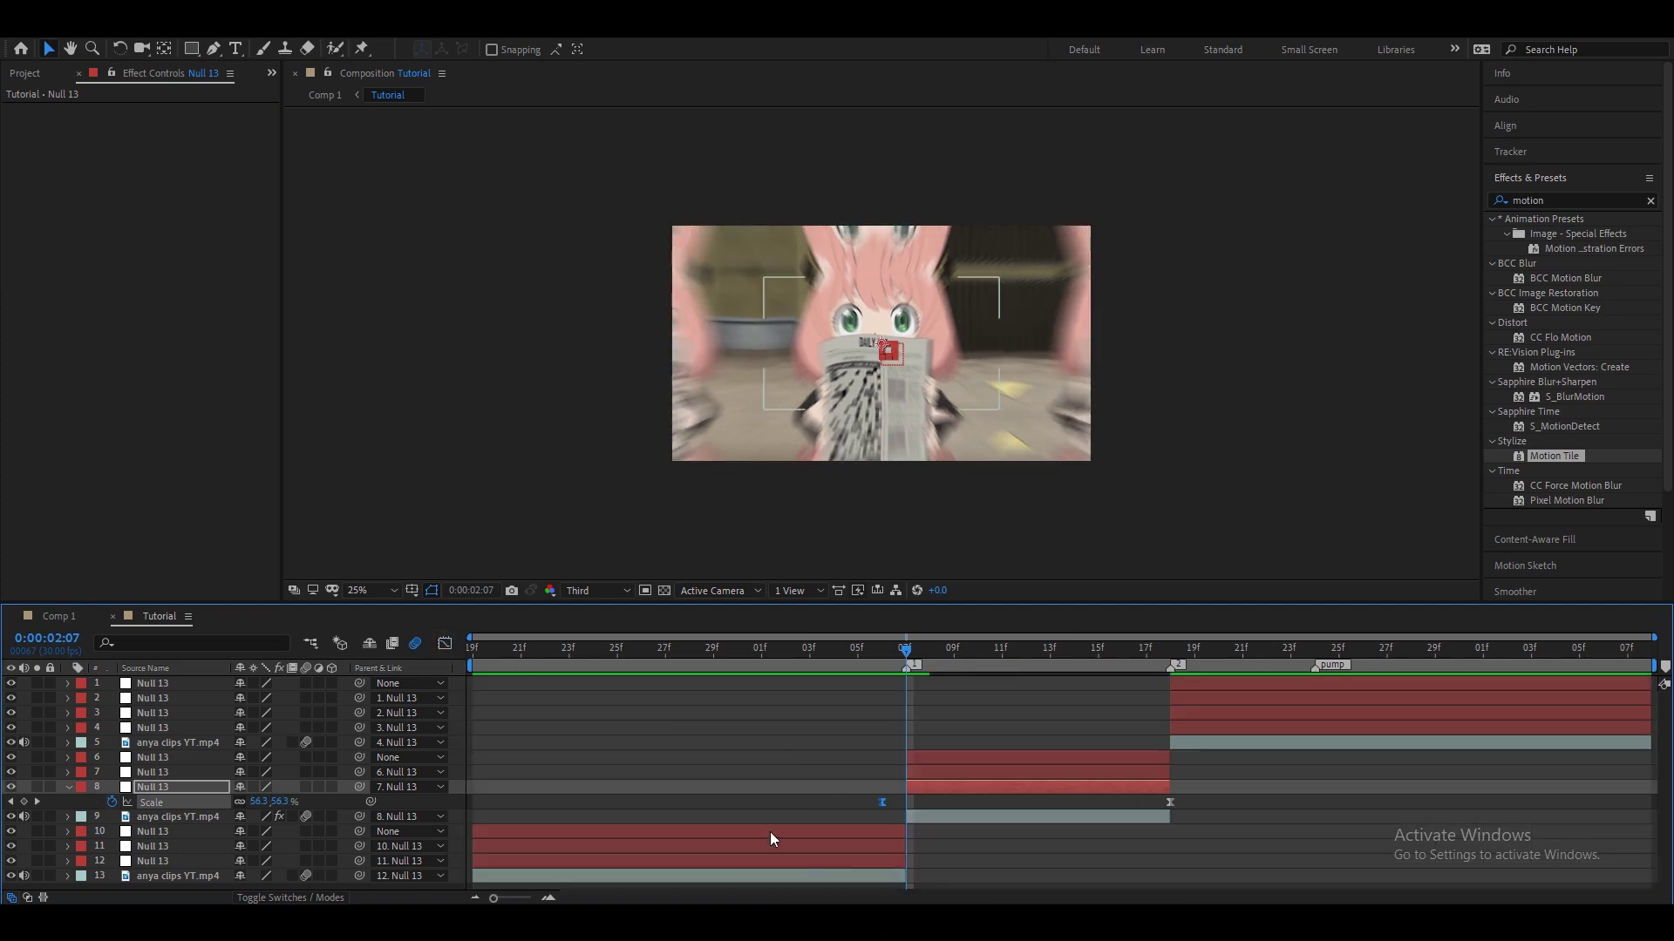
pyautogui.click(1002, 650)
pyautogui.click(1032, 772)
# Step: Keyframe null layer 7's Scale at 100% at 02:12 and 25% at 02:18
pyautogui.press('s')
pyautogui.moveTo(1003, 650); pyautogui.dragTo(1170, 650)
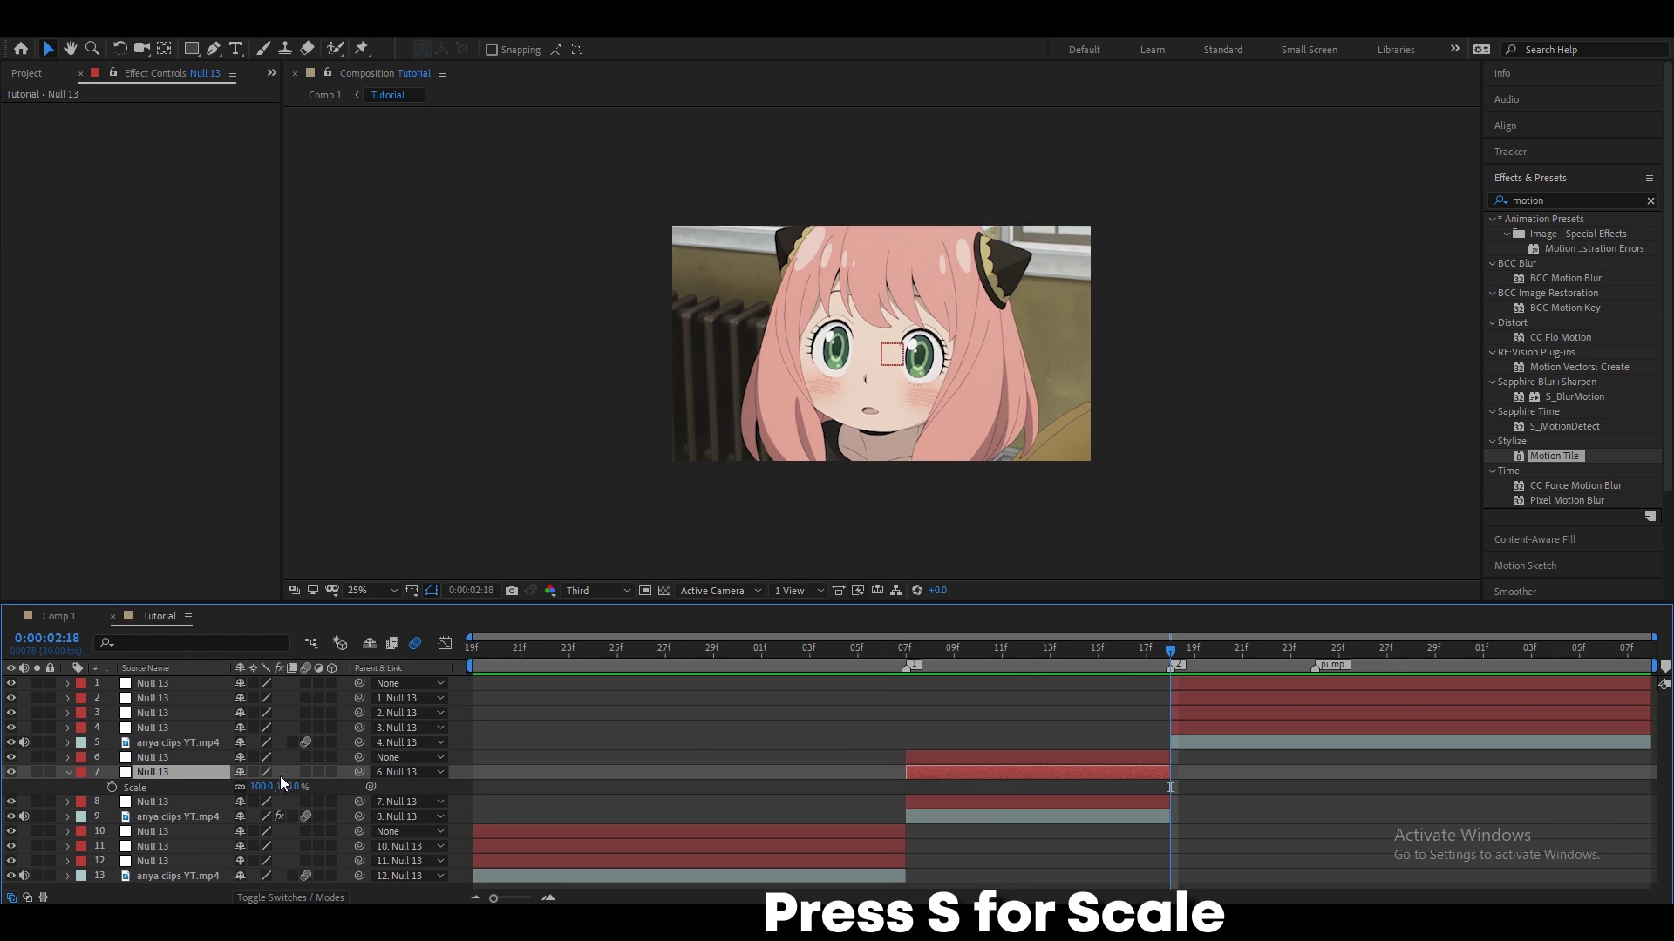
pyautogui.press('Return')
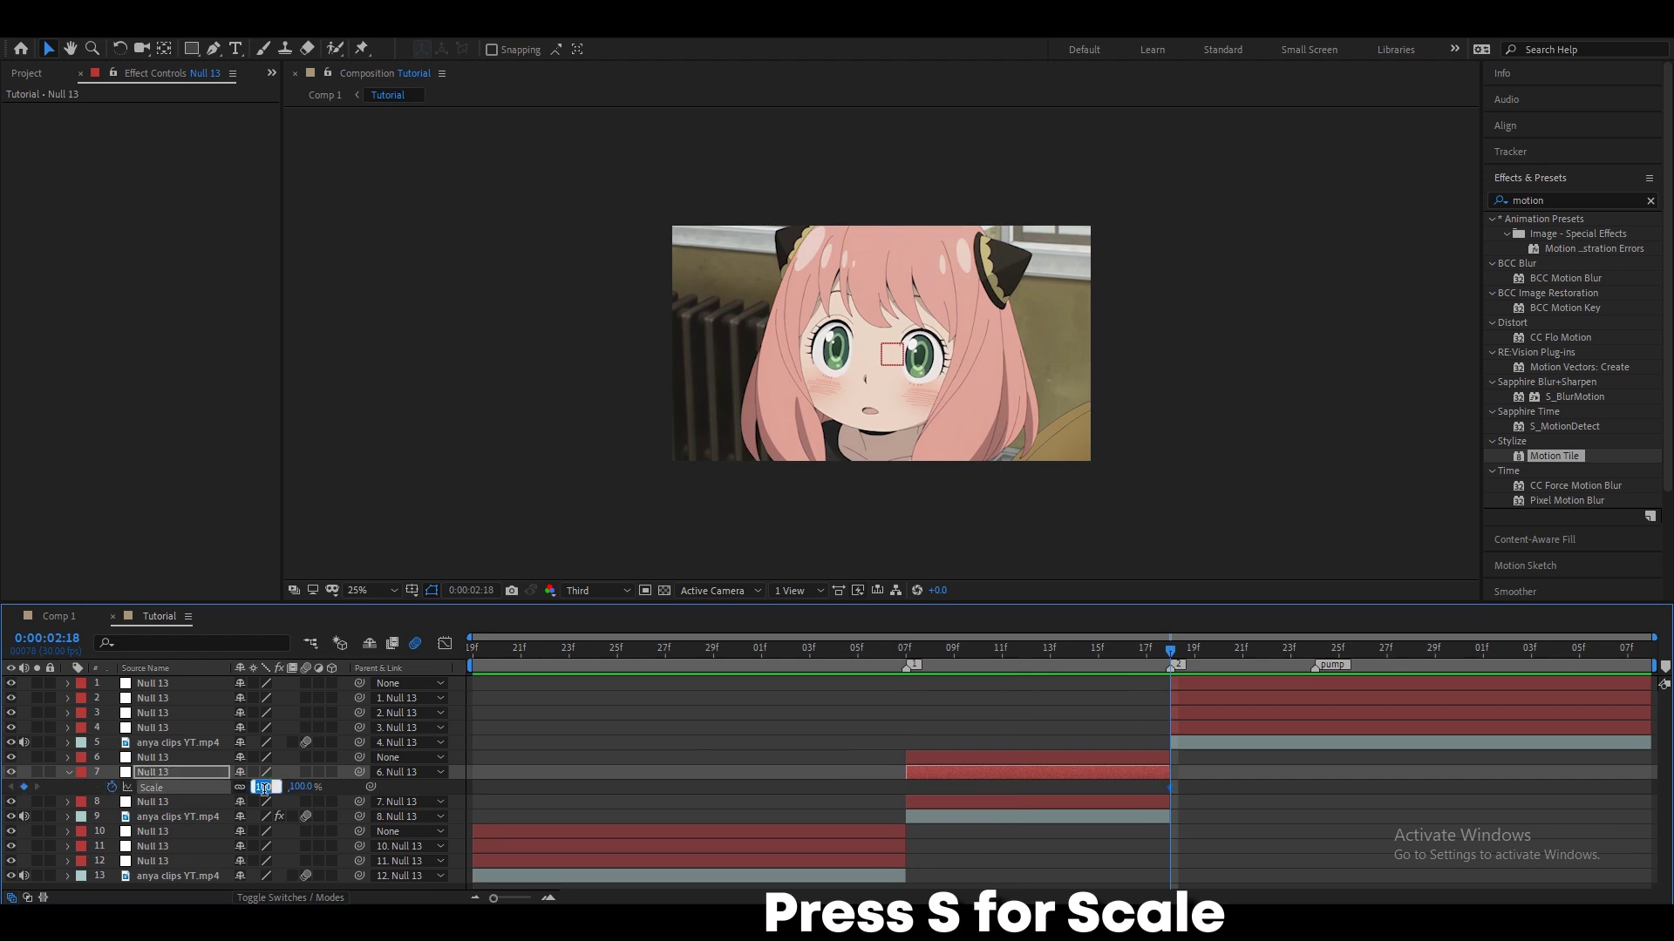
pyautogui.write('25')
pyautogui.press('Return')
pyautogui.moveTo(1149, 668); pyautogui.dragTo(1028, 666)
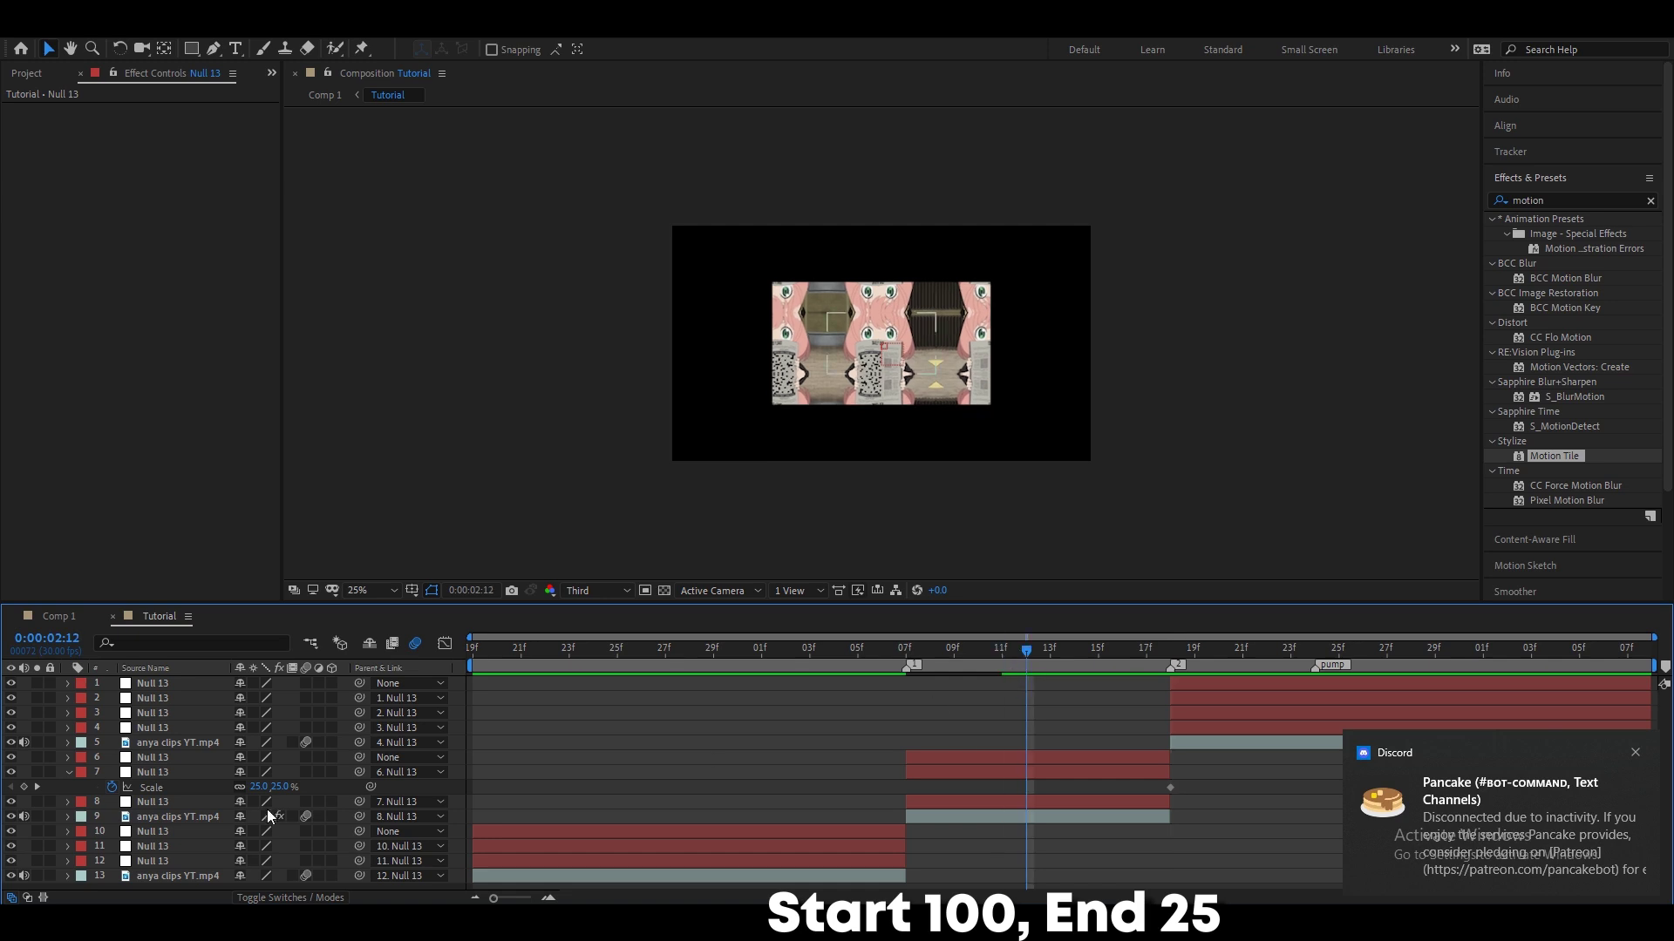
pyautogui.write('100')
pyautogui.press('Return')
# Step: Set the second clip's Motion Tile Output Width to 400
pyautogui.click(1041, 815)
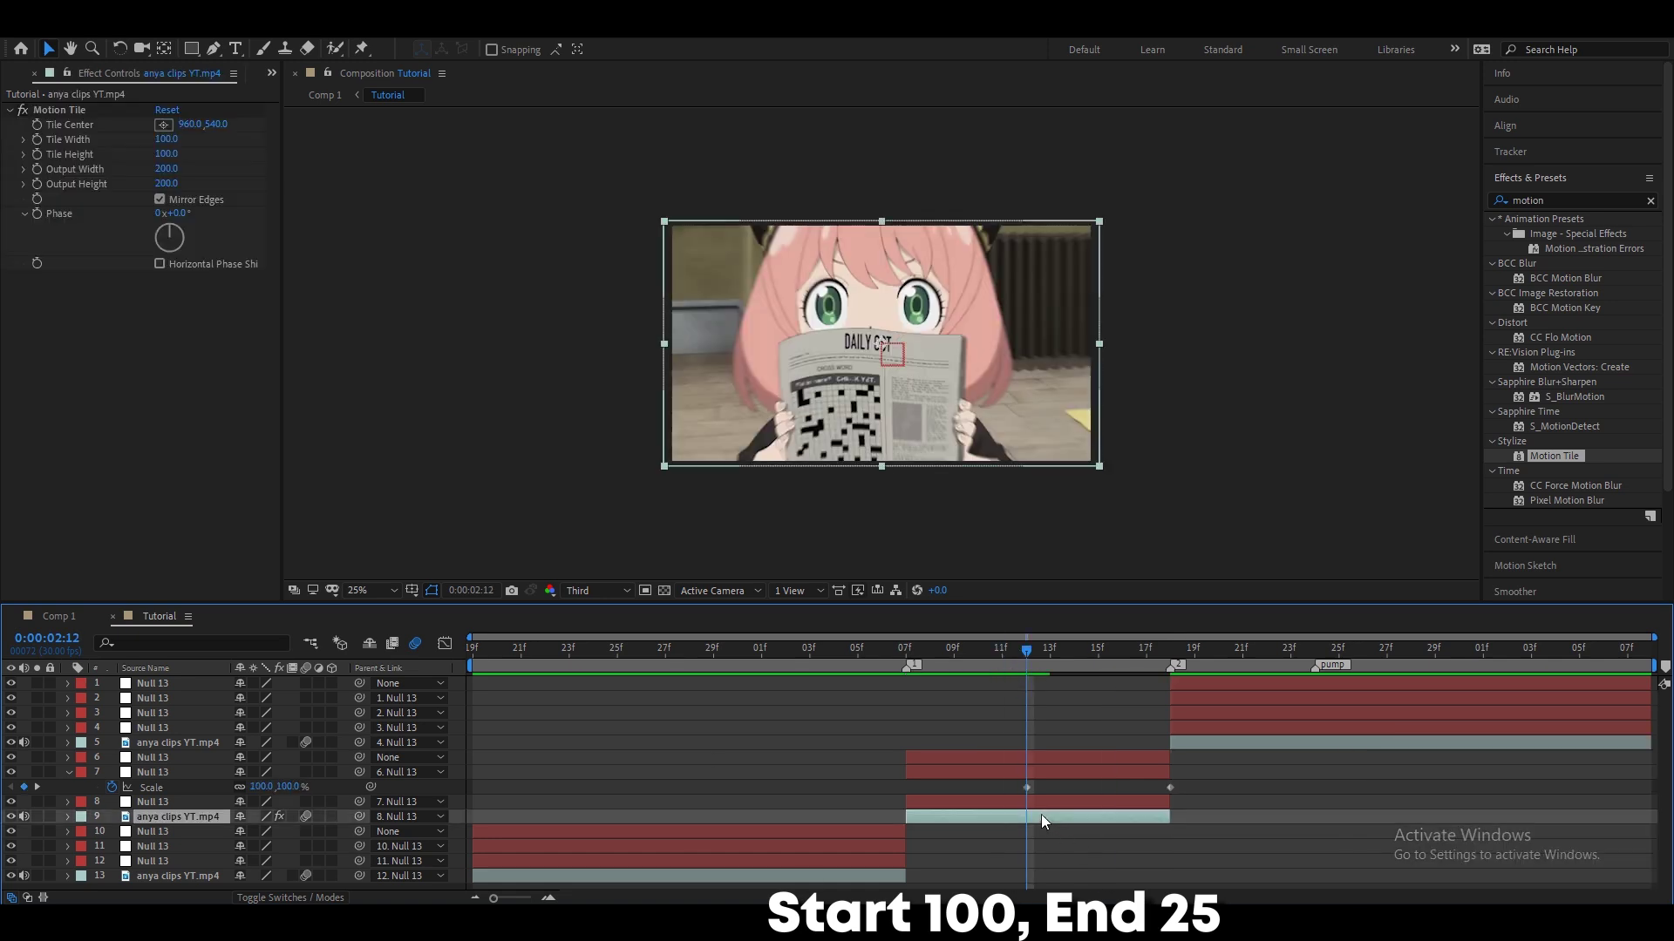
pyautogui.click(165, 169)
pyautogui.write('40')
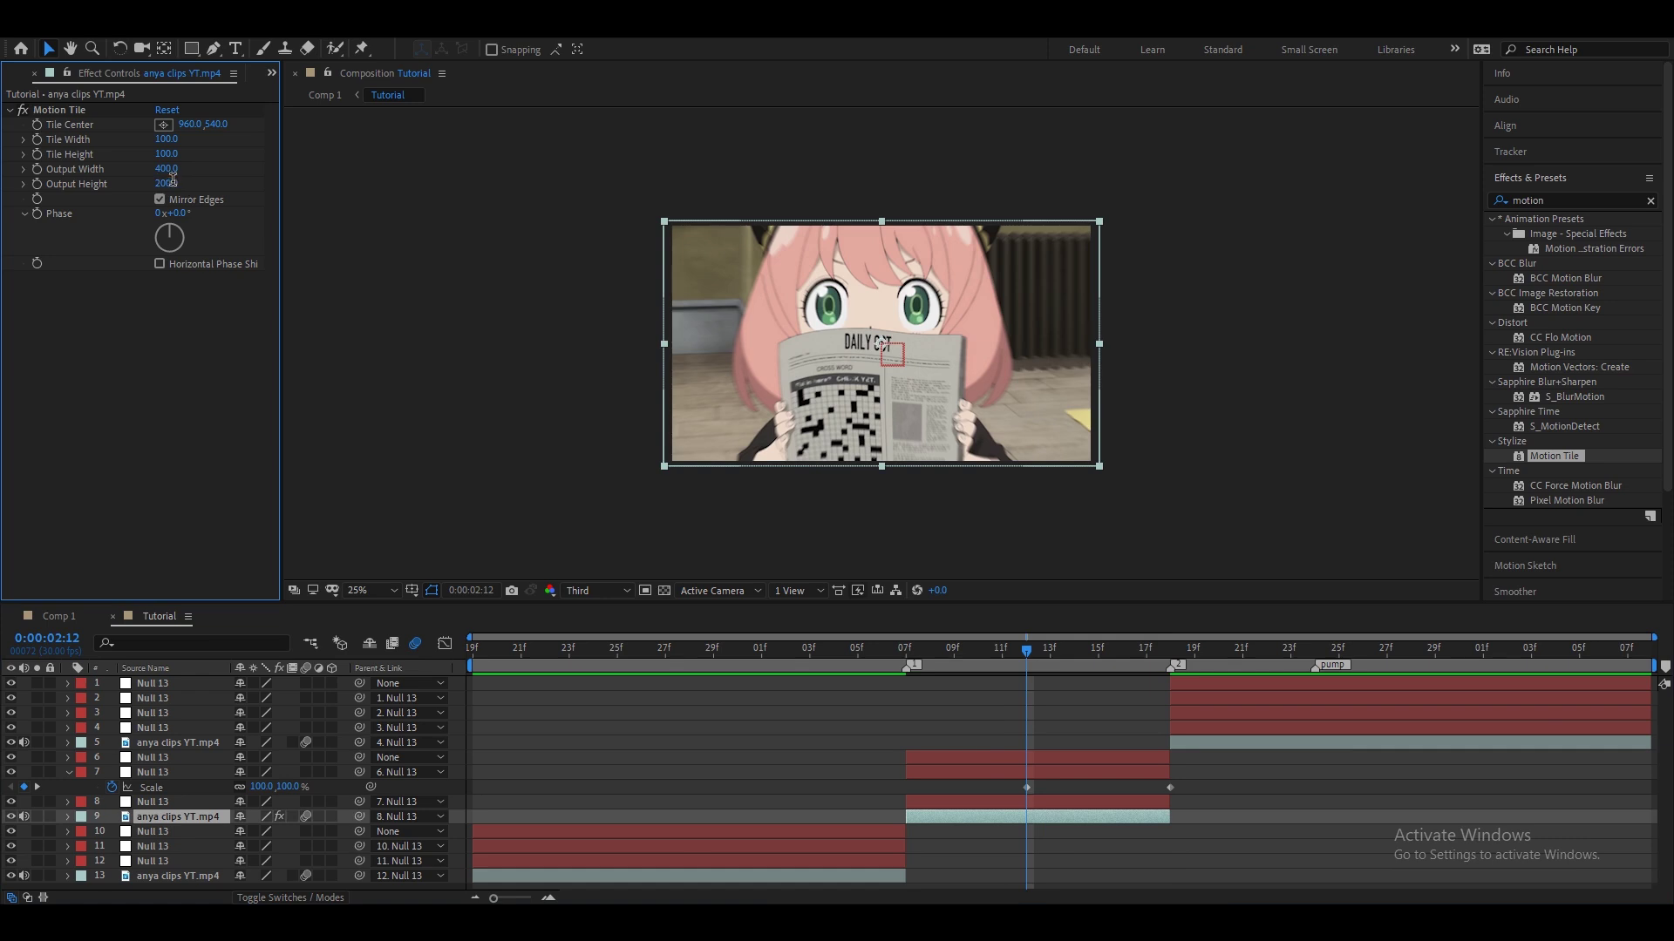
# Step: Easy Ease layer 7's Scale keyframes and make the shrink drop sharply at its end
pyautogui.moveTo(1187, 786); pyautogui.dragTo(982, 788)
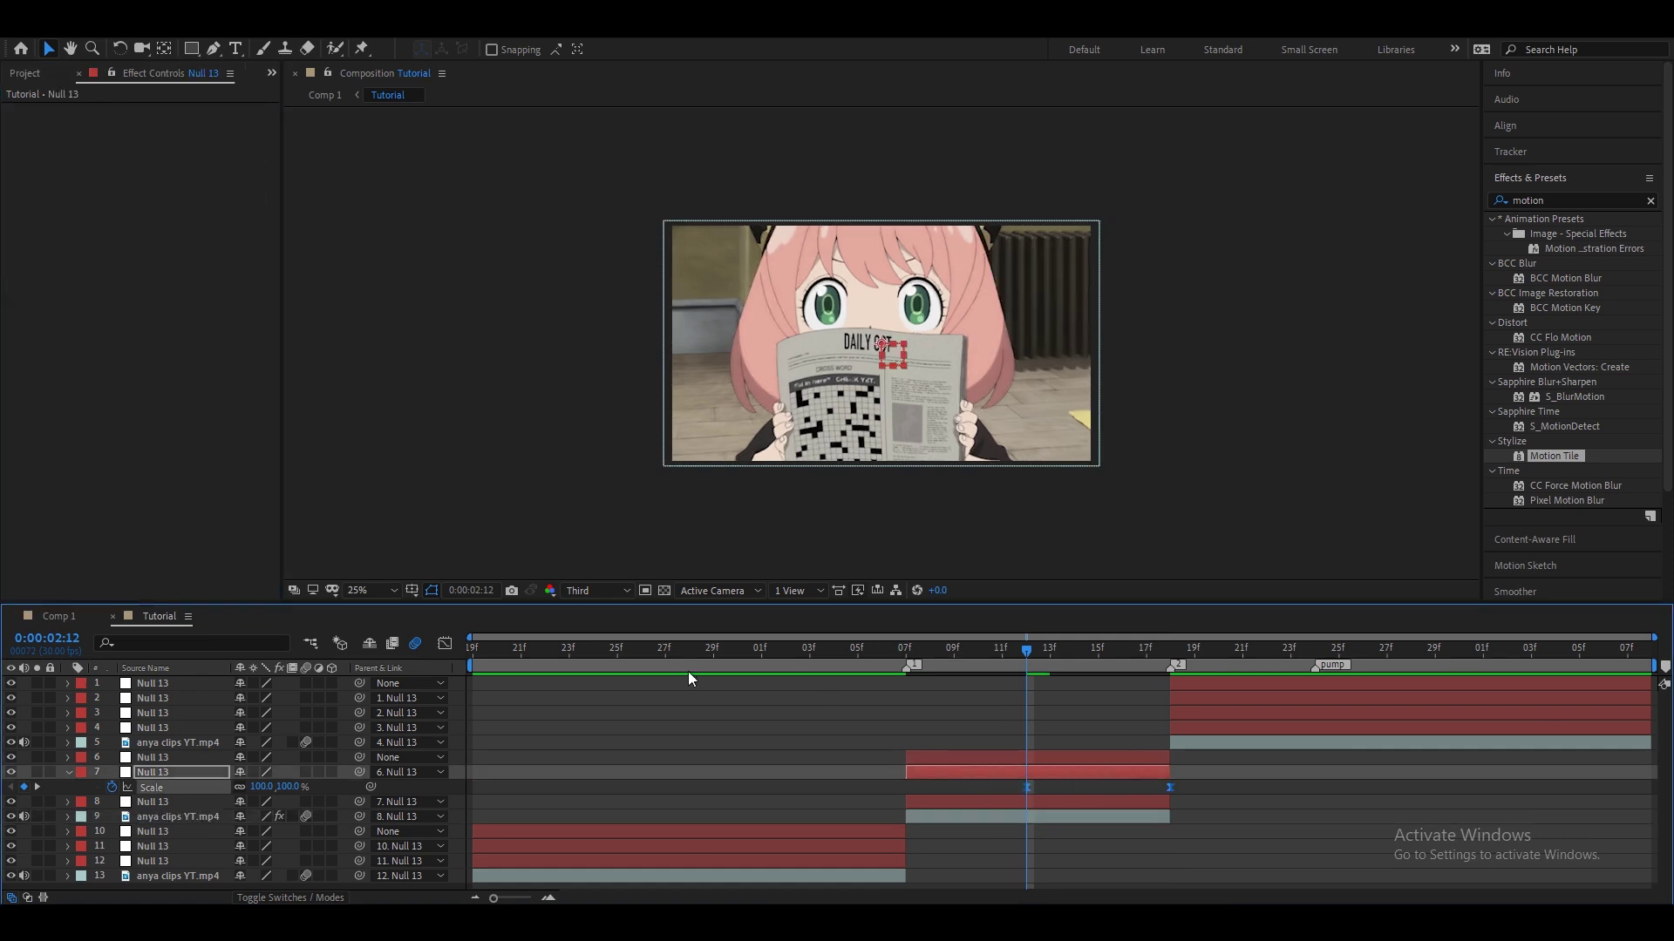
pyautogui.click(445, 643)
pyautogui.press('F9')
pyautogui.moveTo(1126, 815); pyautogui.dragTo(1163, 753)
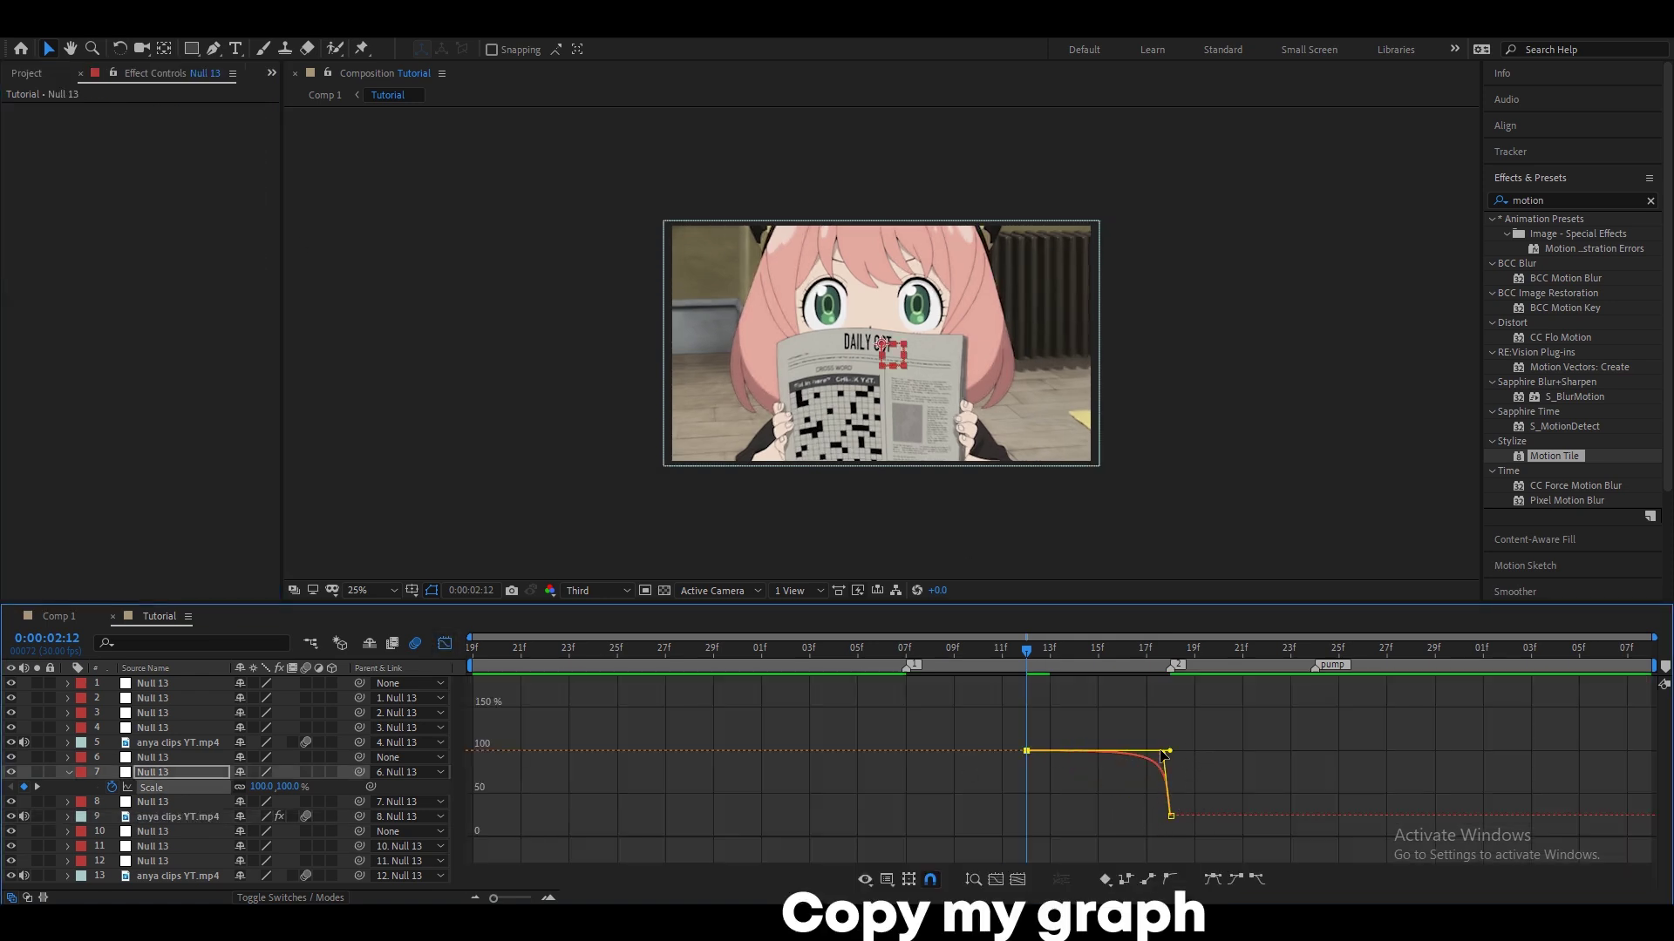
pyautogui.click(445, 644)
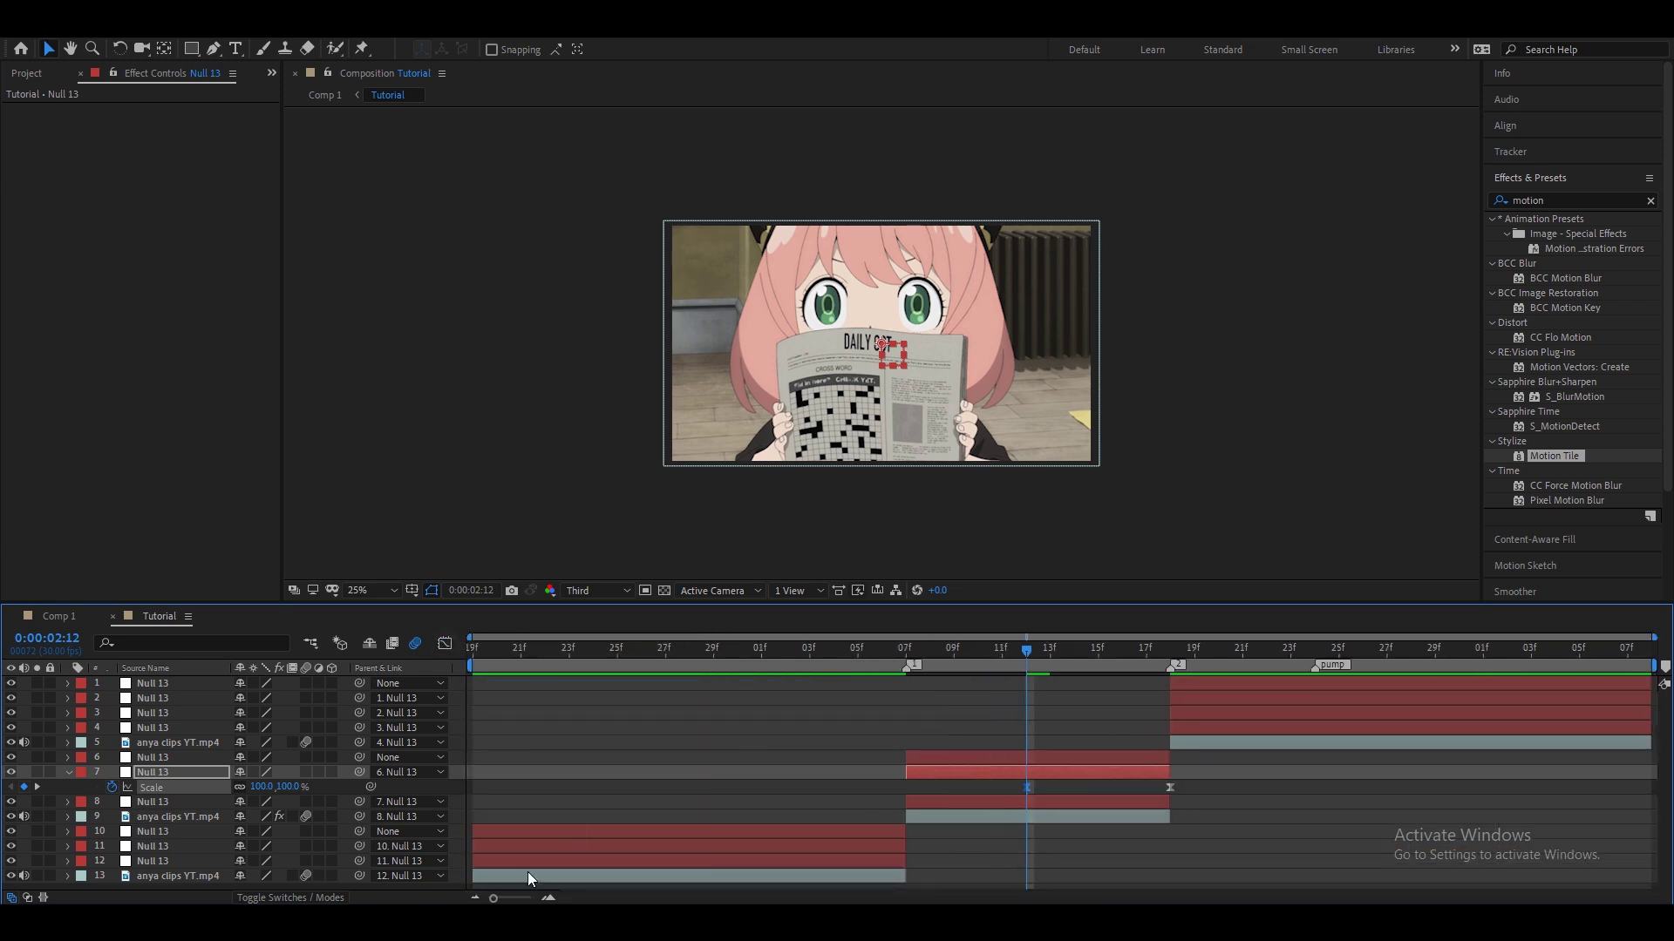
pyautogui.click(878, 651)
pyautogui.moveTo(875, 652); pyautogui.dragTo(1170, 651)
# Step: Keyframe null layer 4's Scale at 500% at 02:18 and 150% at 03:02
pyautogui.click(1241, 728)
pyautogui.press('s')
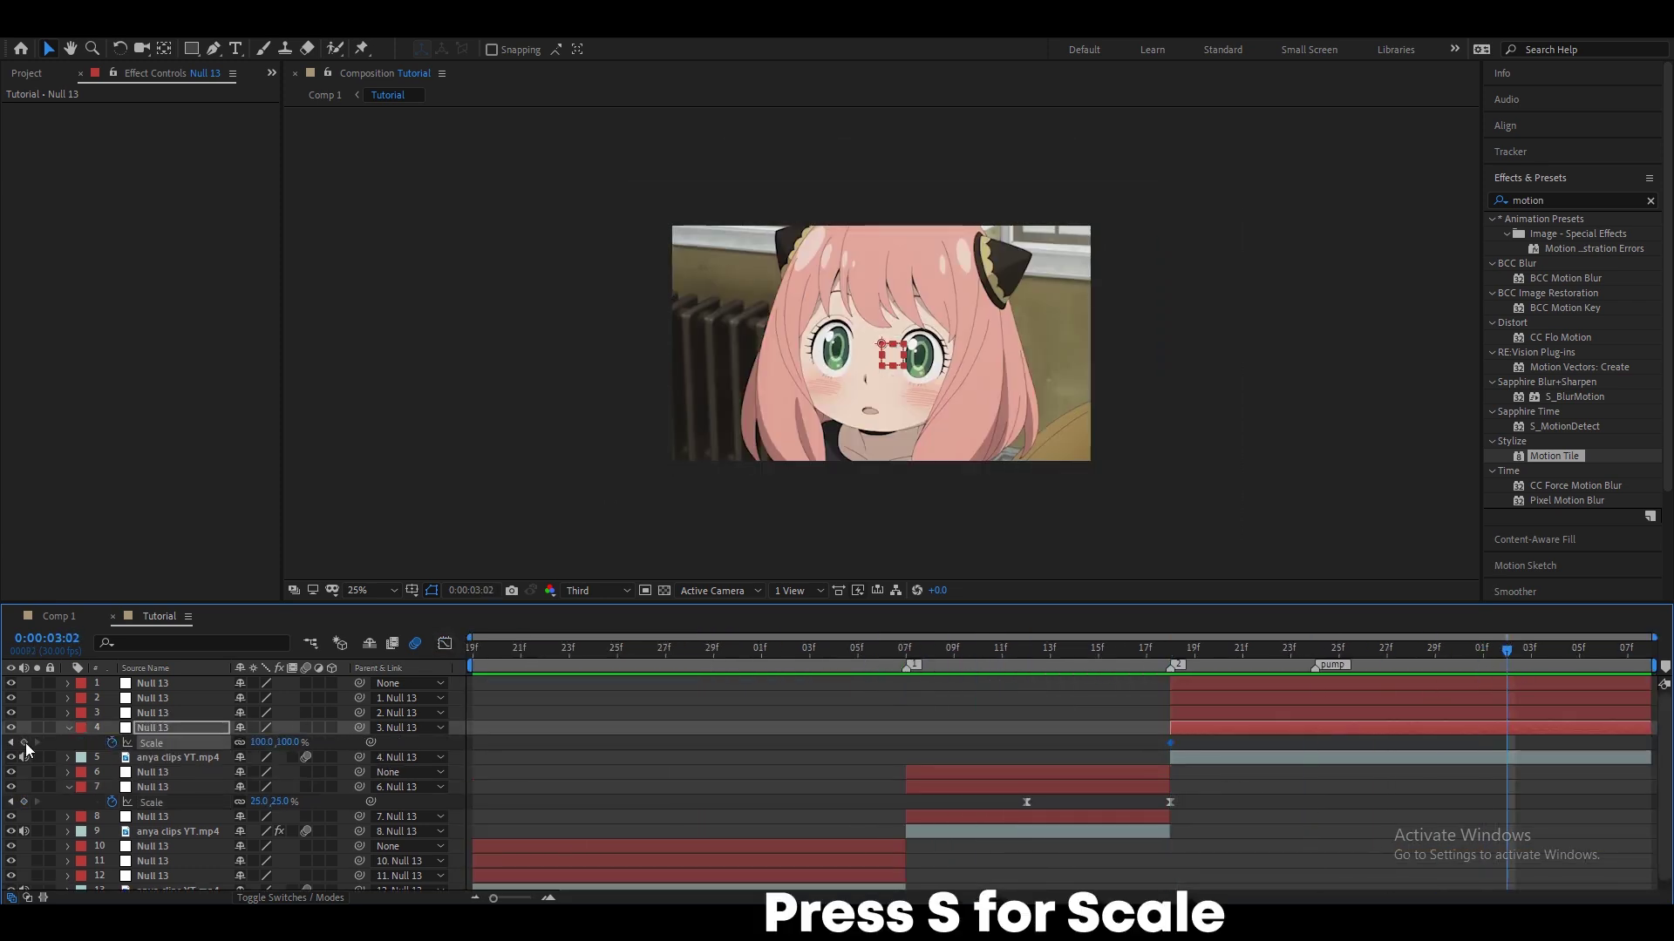
pyautogui.click(285, 742)
pyautogui.write('500')
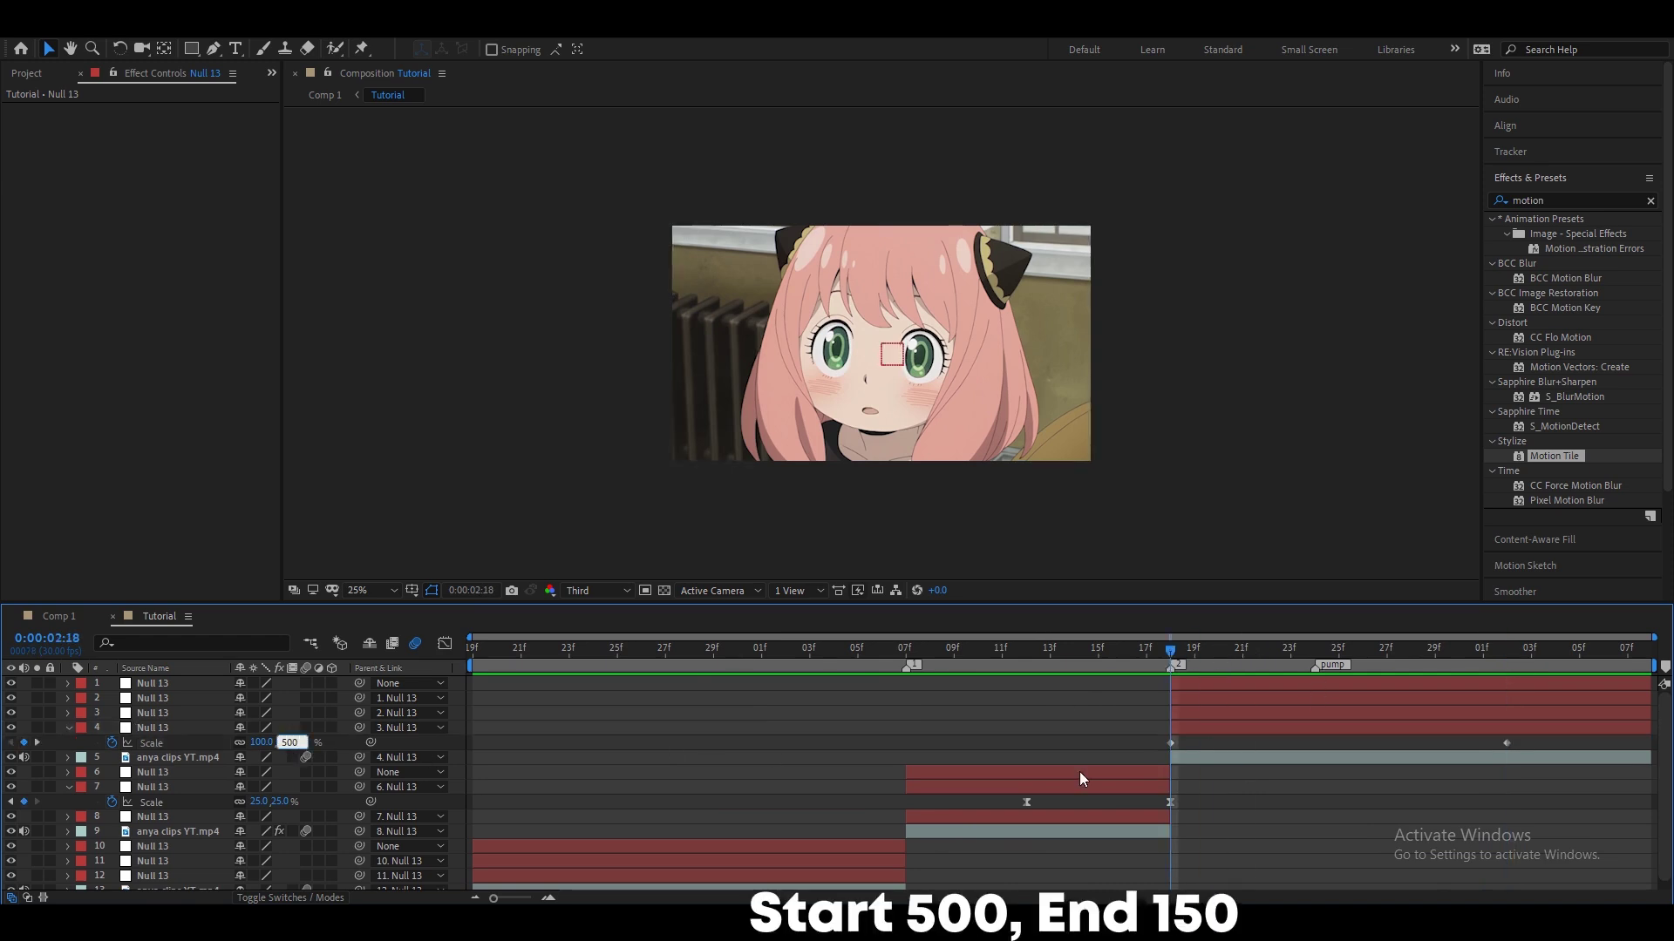
pyautogui.press('Return')
pyautogui.moveTo(1168, 651); pyautogui.dragTo(1507, 652)
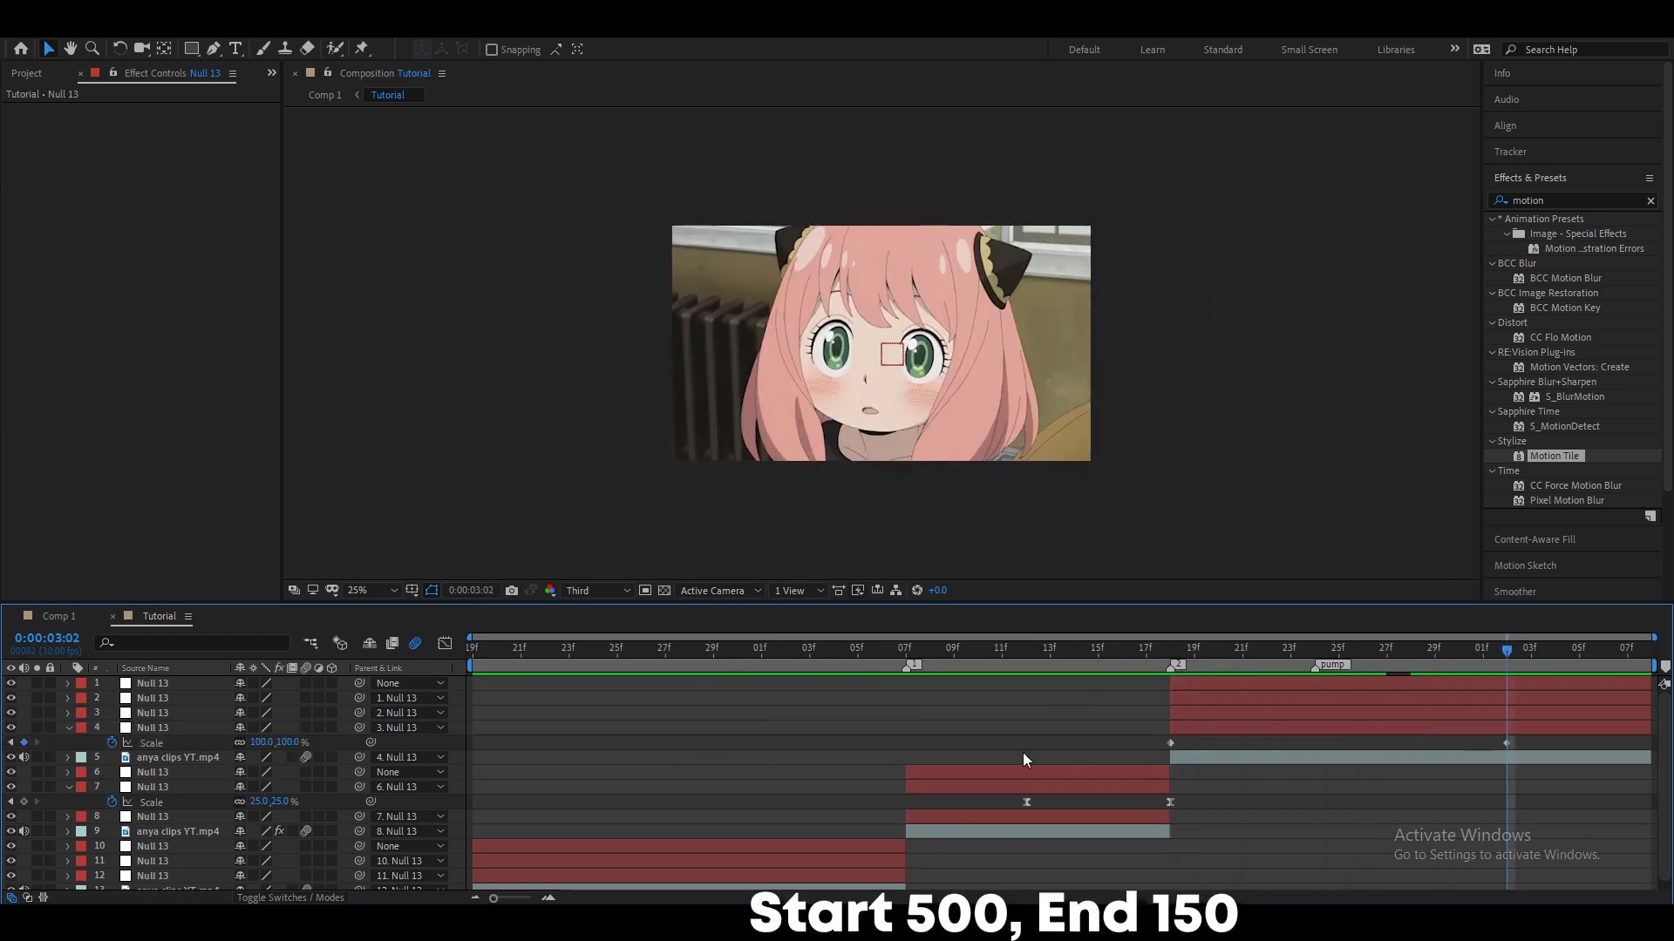
pyautogui.click(290, 742)
pyautogui.press('Return')
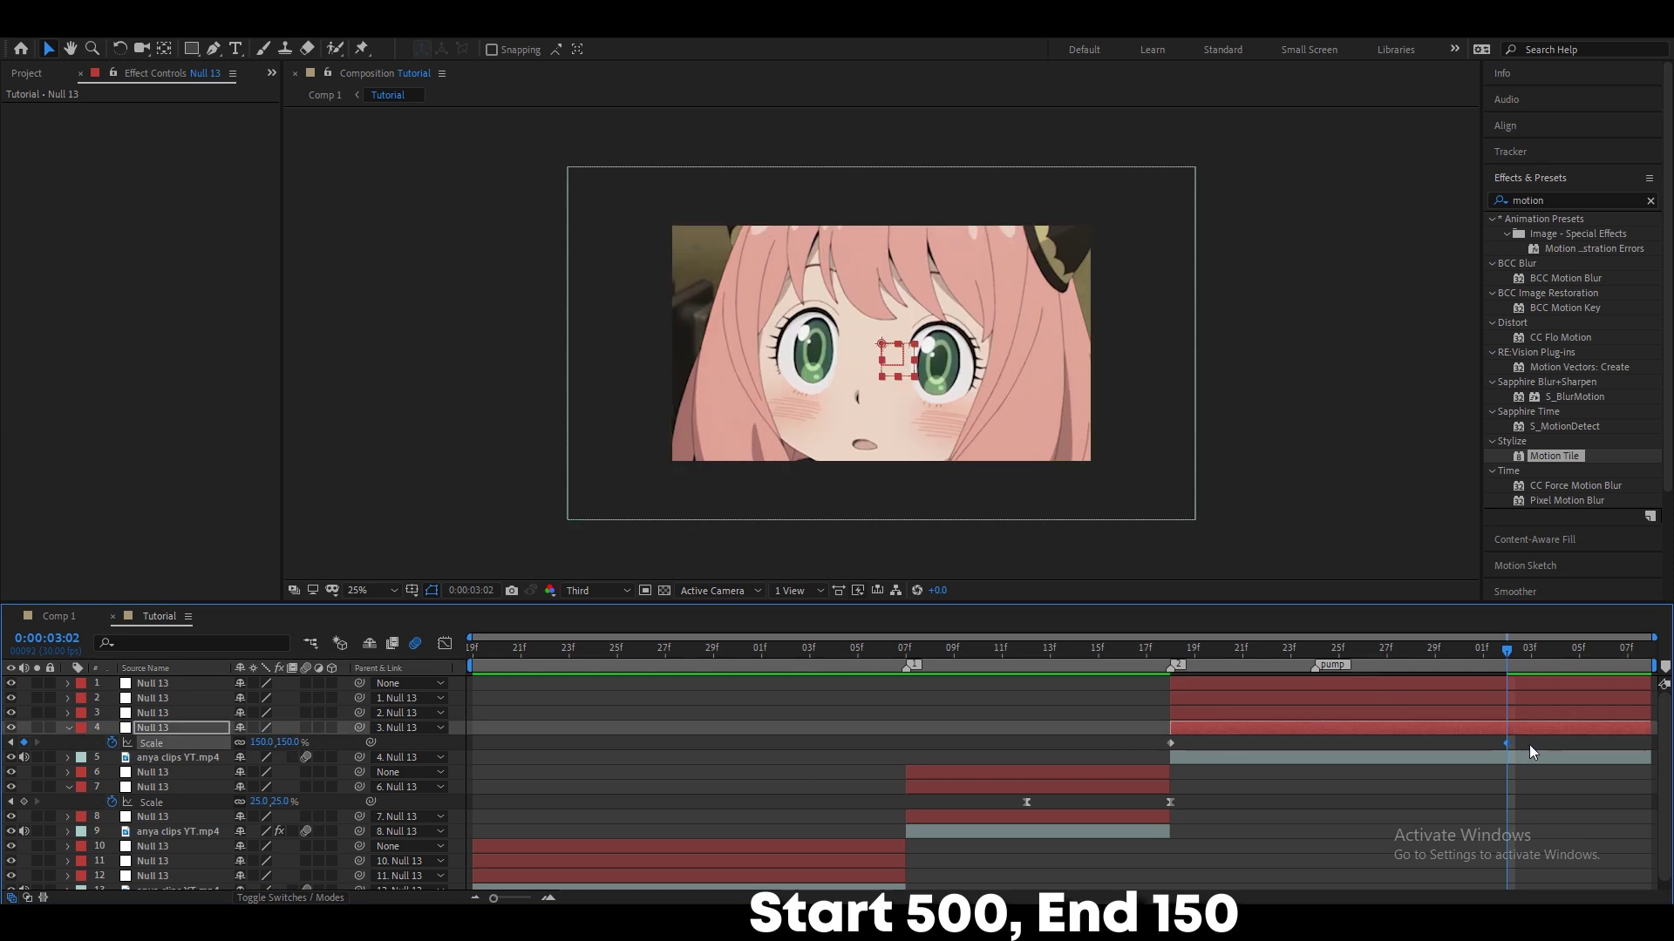
# Step: Shape layer 4's Scale curve to drop fast then settle gently
pyautogui.hotkey('shift', 'F3')
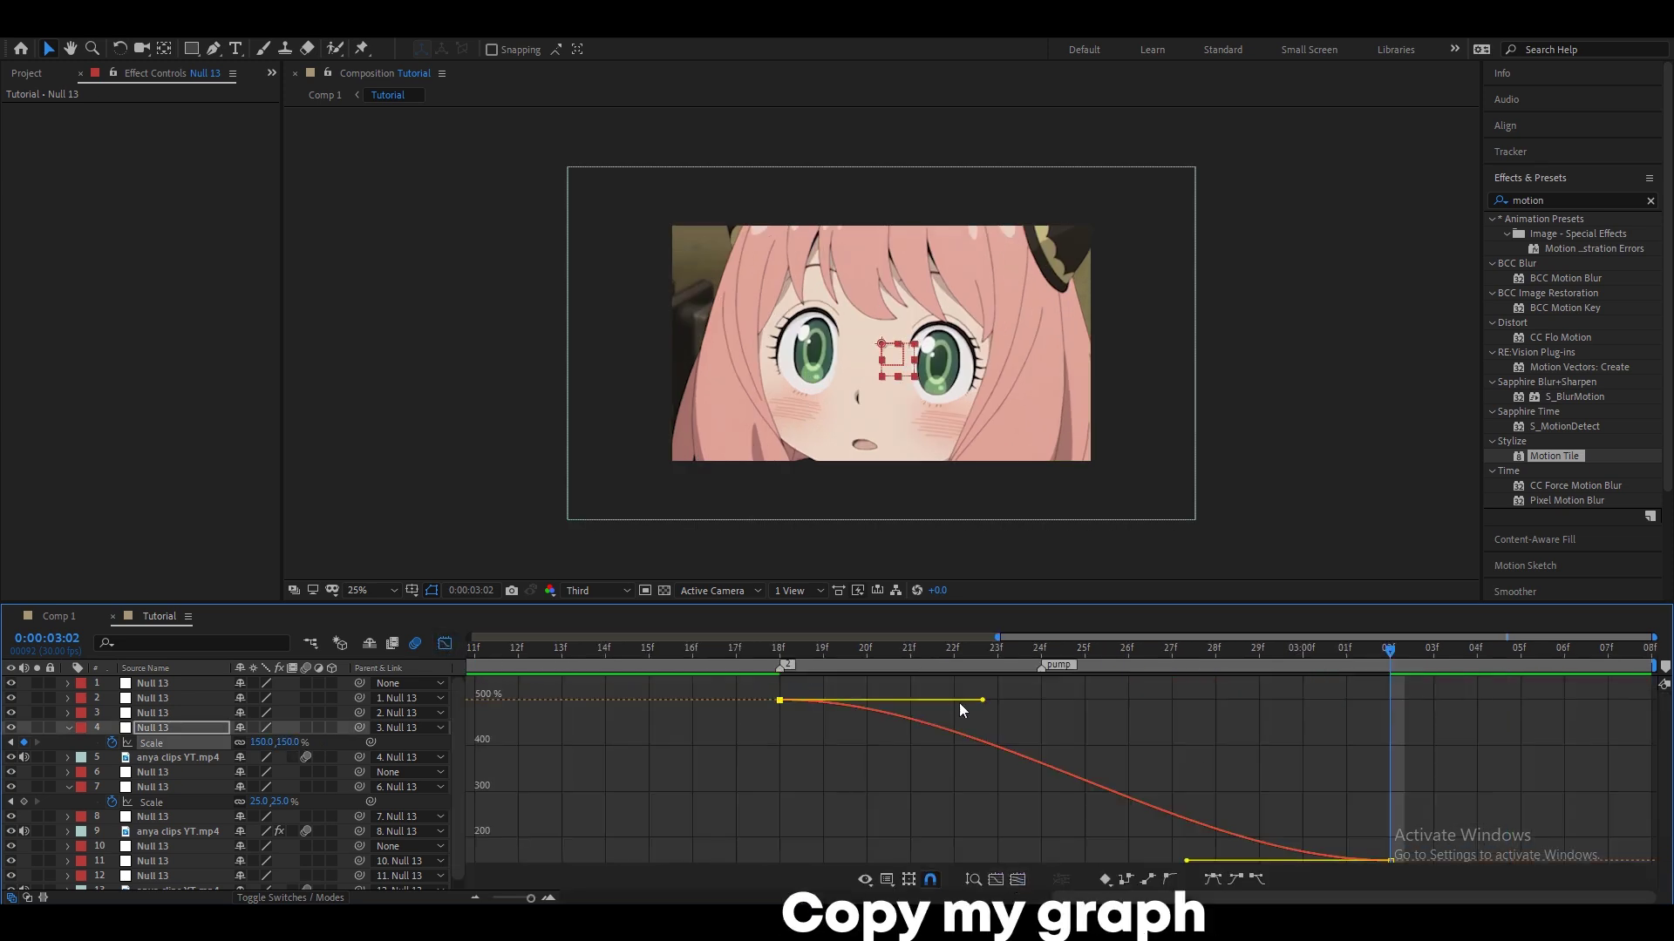
pyautogui.moveTo(1187, 791)
pyautogui.mouseDown()
pyautogui.moveTo(867, 791)
pyautogui.moveTo(804, 767)
pyautogui.mouseUp()
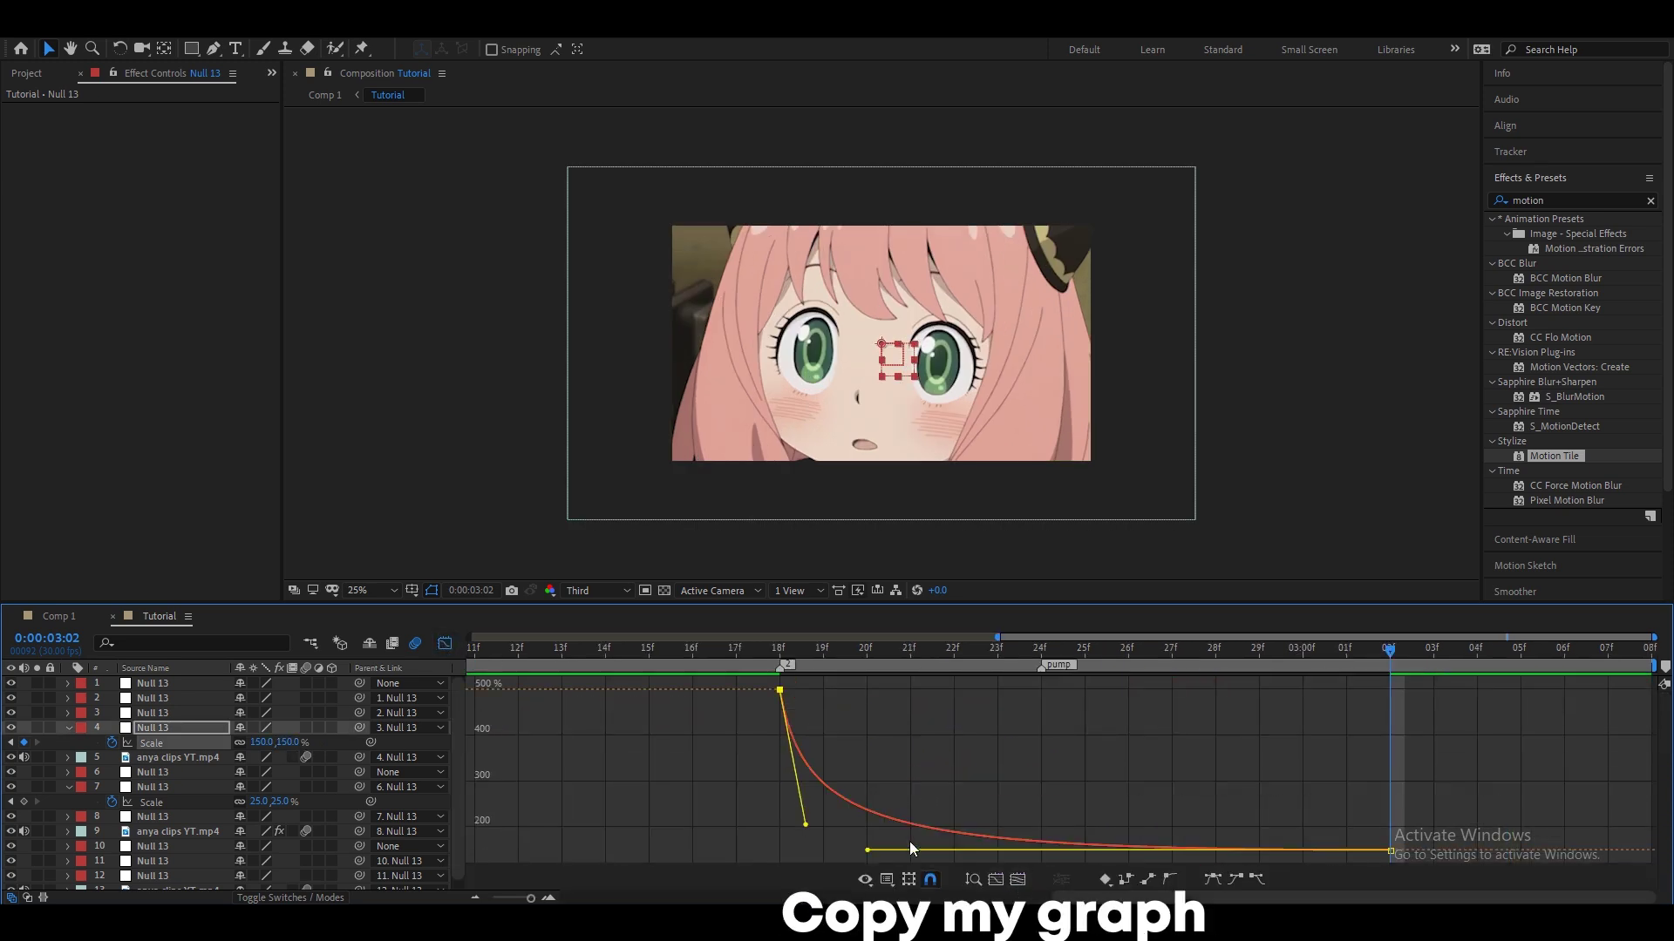
pyautogui.hotkey('shift', 'F3')
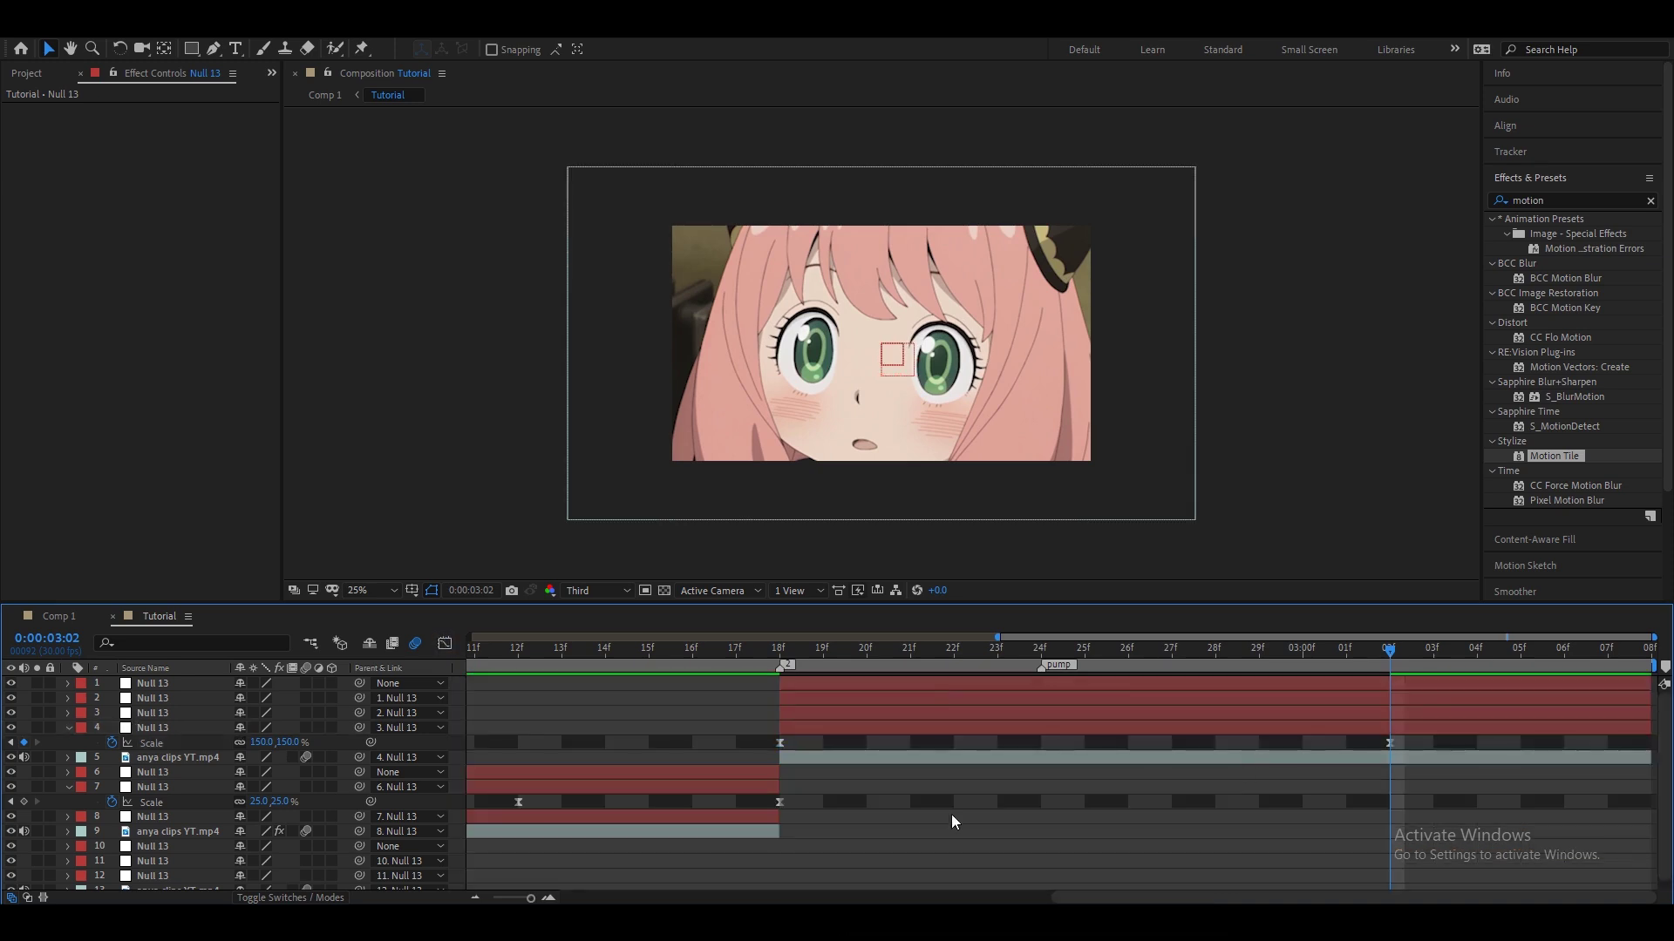
pyautogui.click(968, 732)
pyautogui.press('u')
pyautogui.press('-')
# Step: Keyframe layer 3's Scale and Rotation from 02:25, ending at -10° and a reduced scale
pyautogui.click(1263, 715)
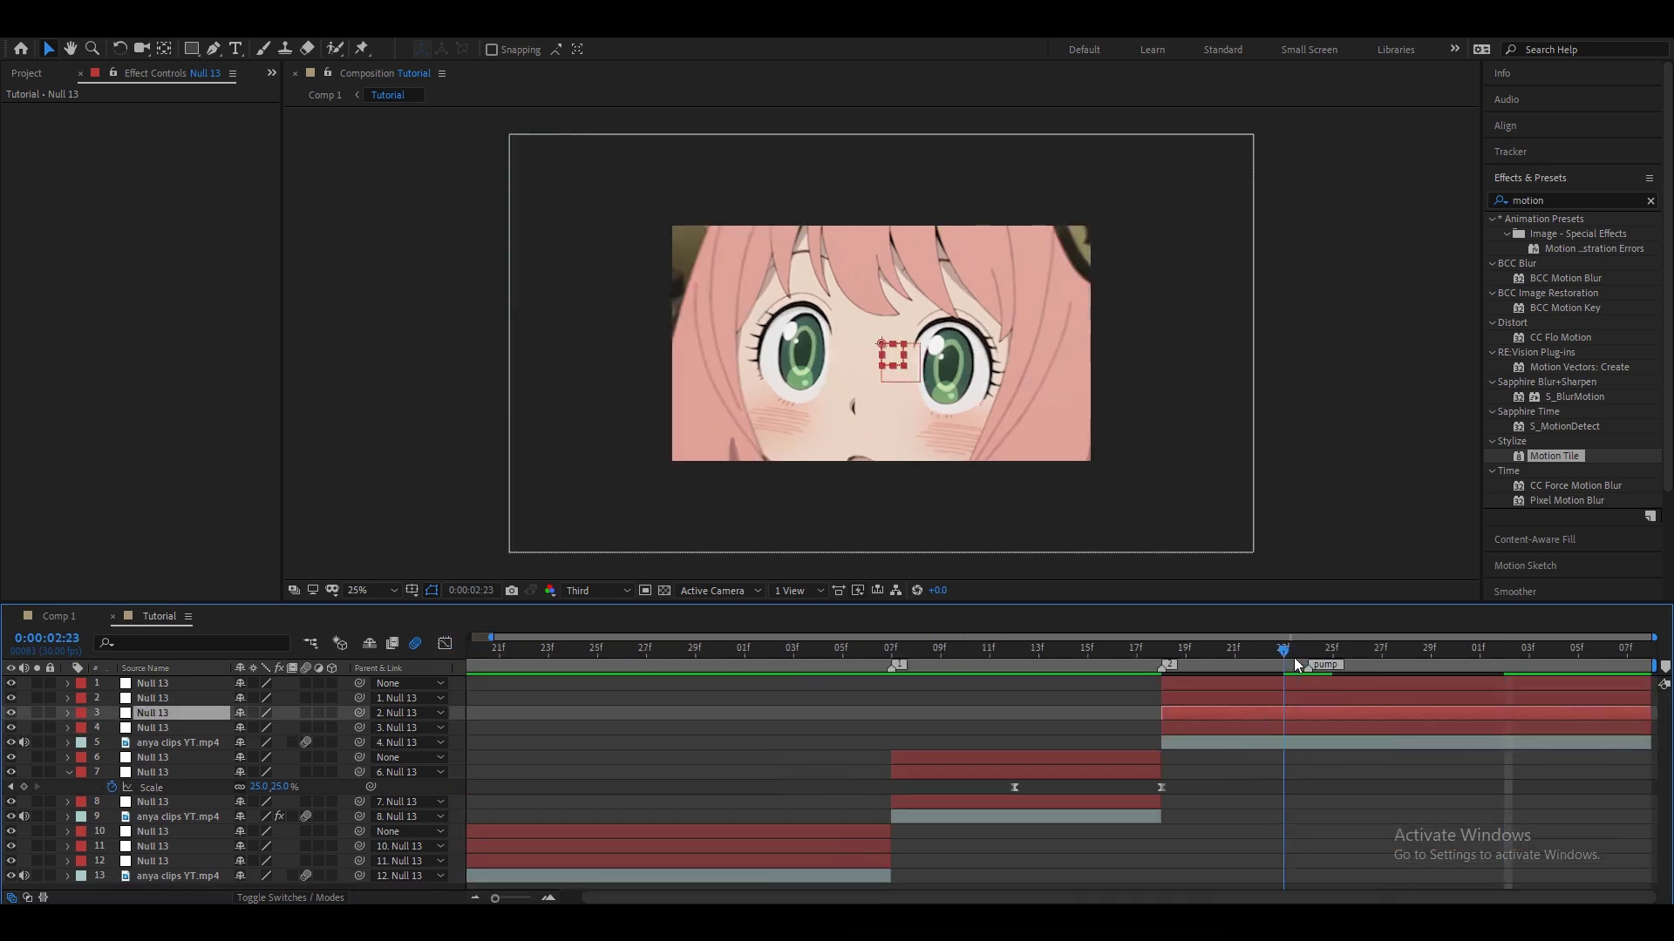
pyautogui.click(1339, 666)
pyautogui.press('s')
pyautogui.hotkey('shift', 'r')
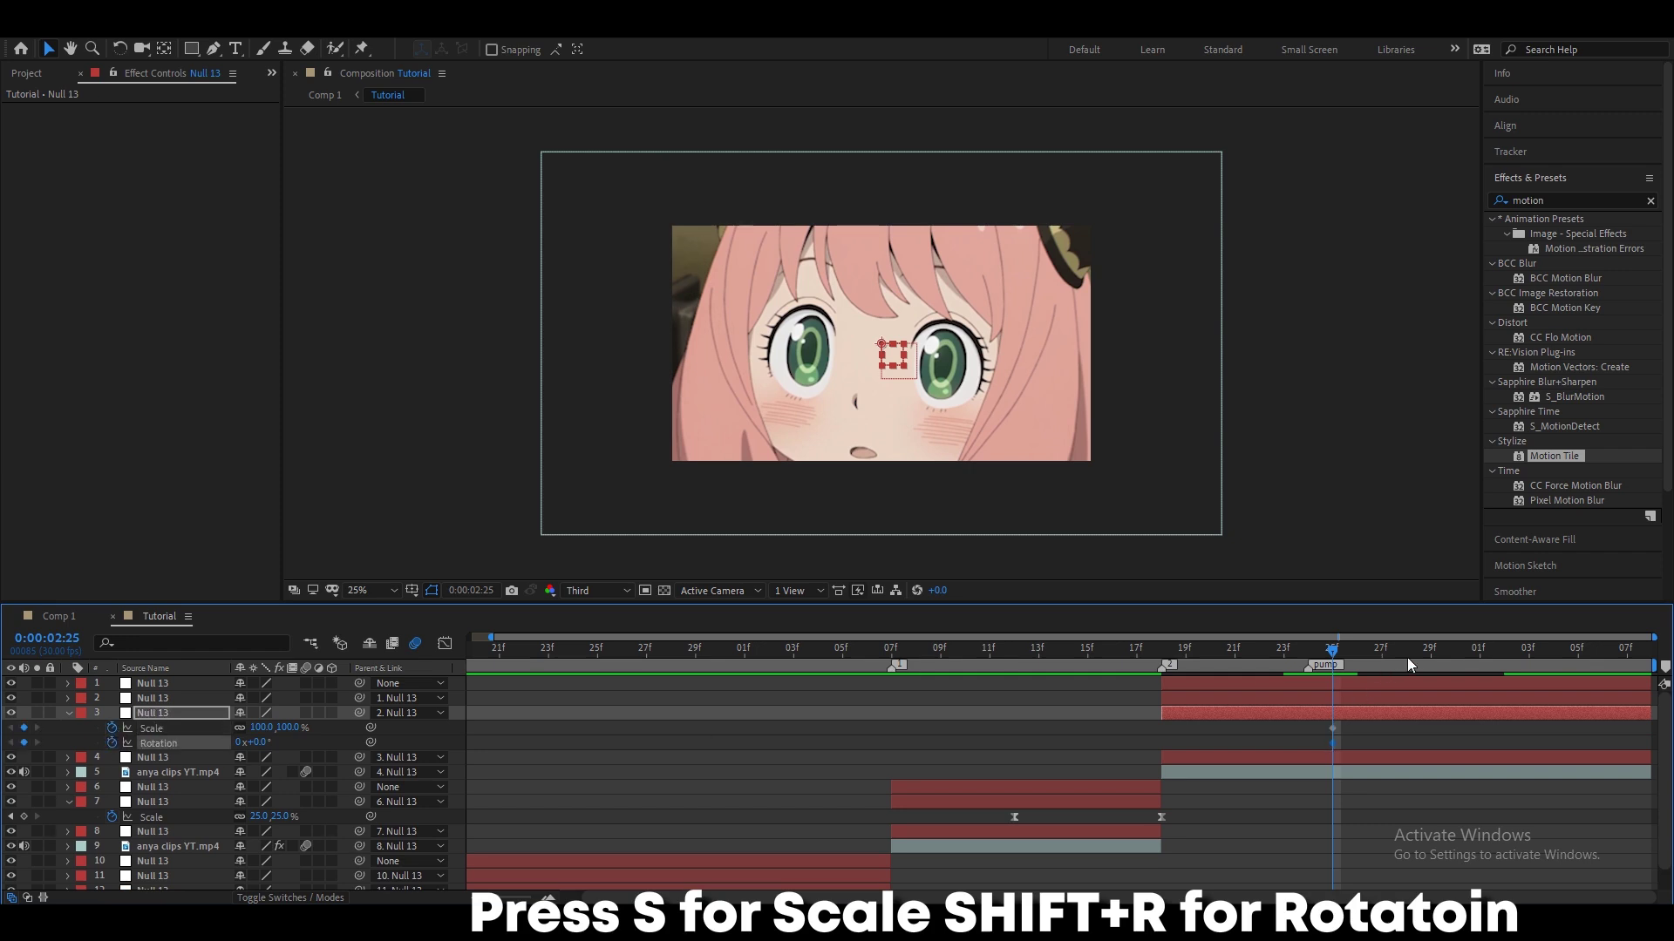
pyautogui.press('space')
pyautogui.click(24, 728)
pyautogui.click(24, 742)
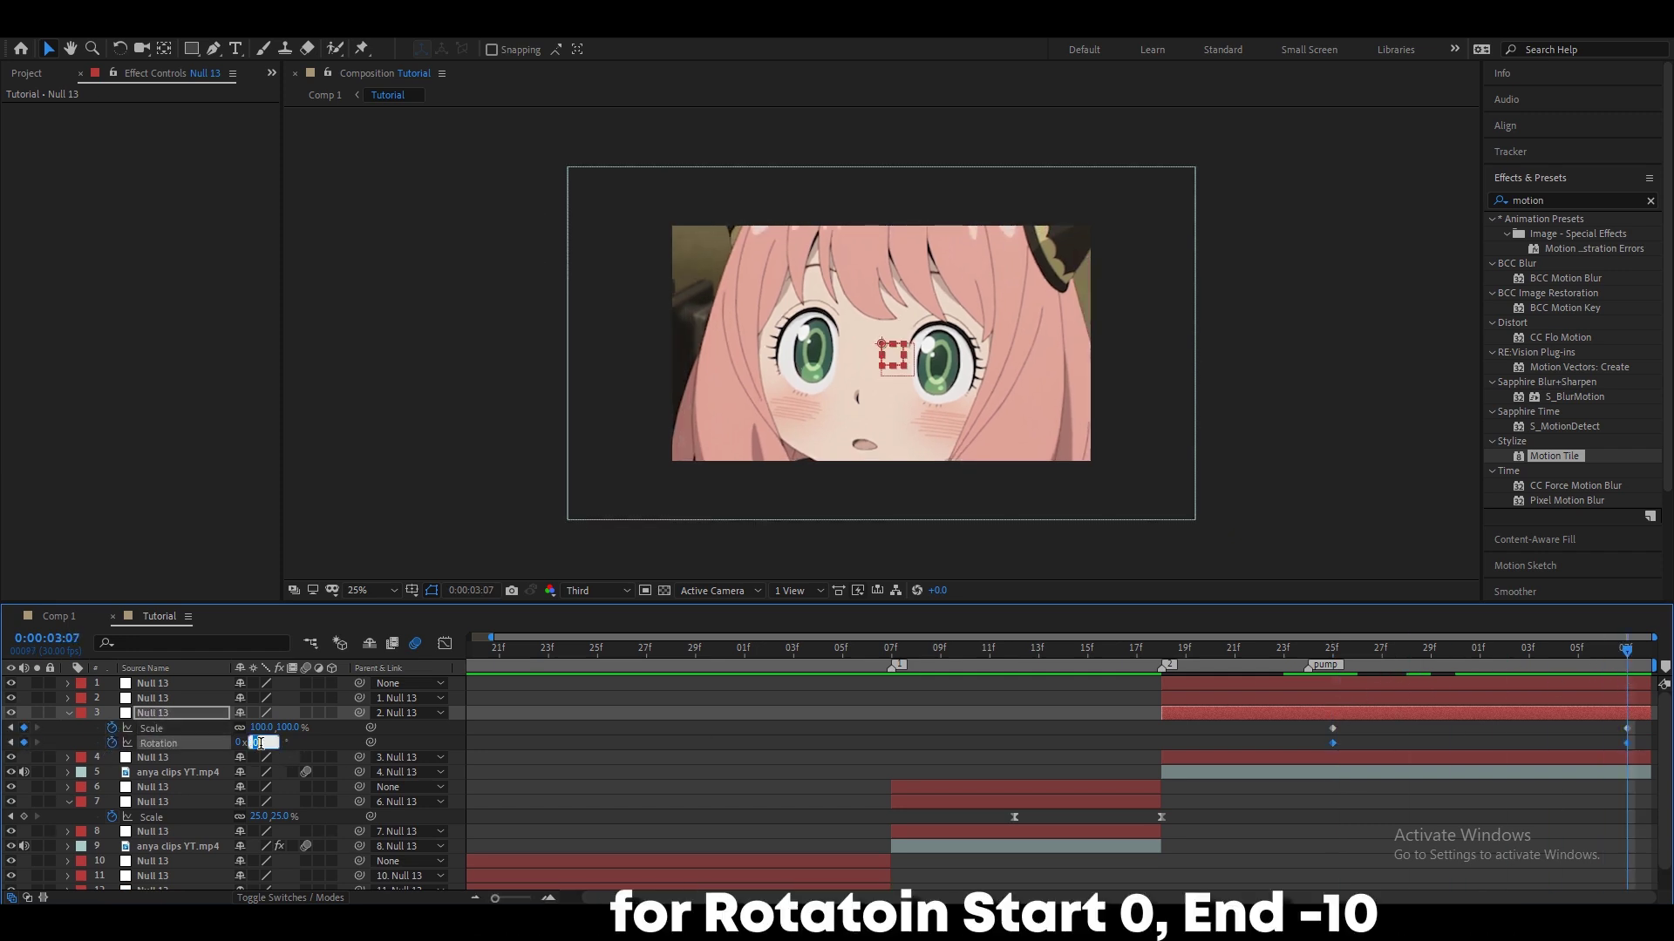
pyautogui.write('-10')
pyautogui.press('Return')
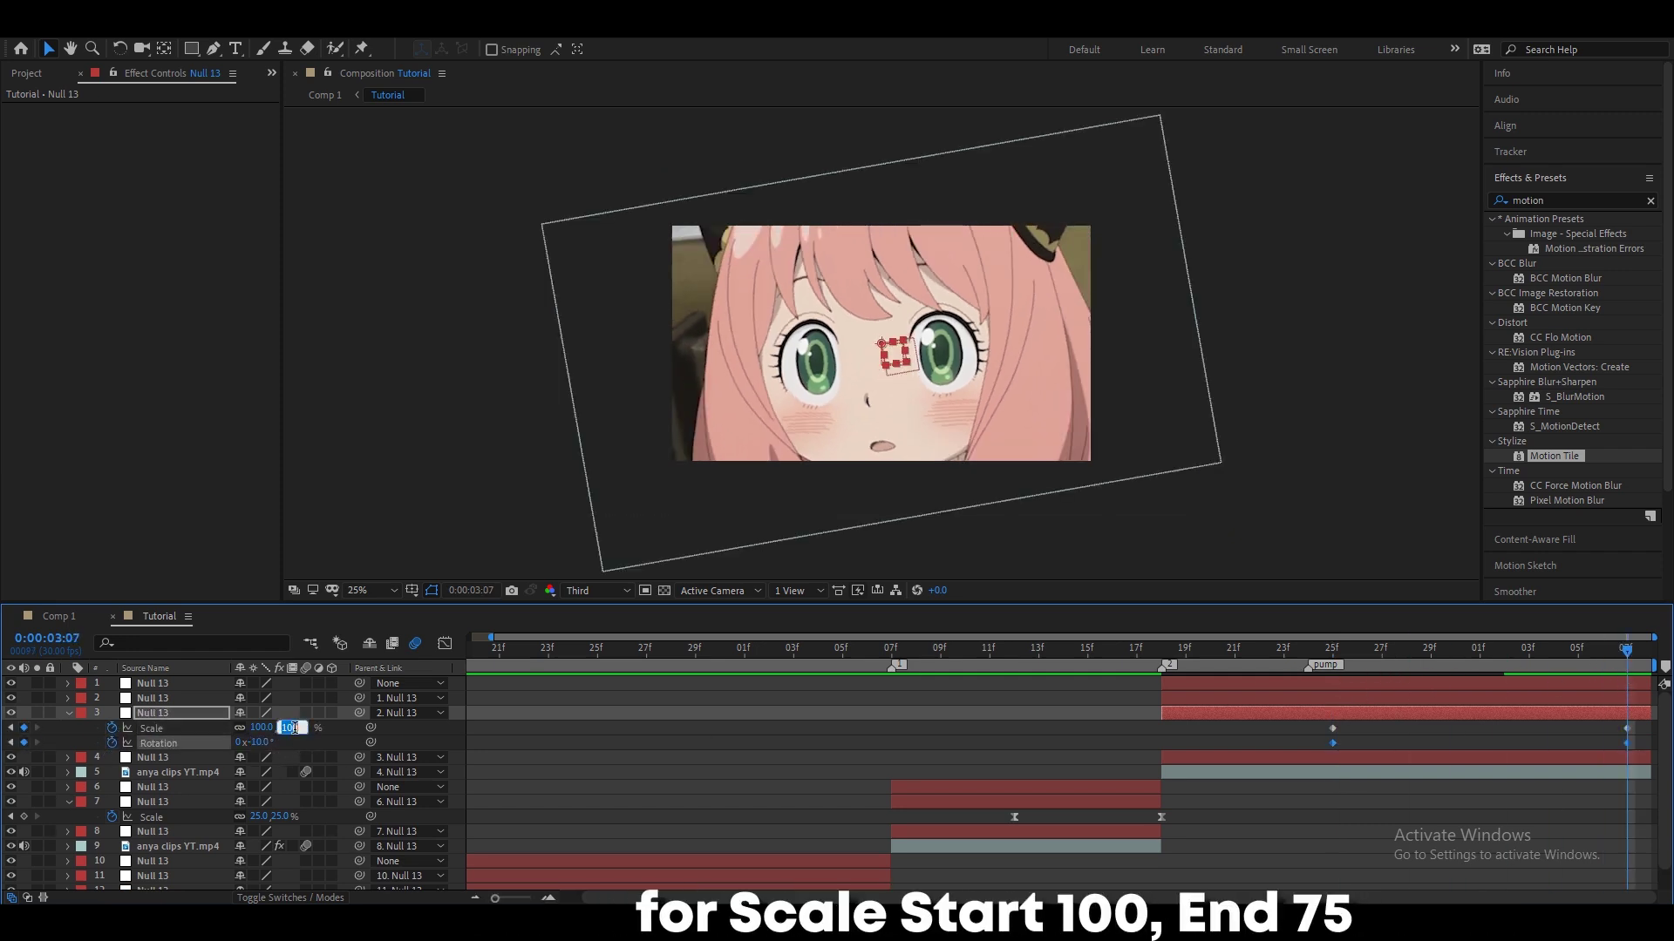
pyautogui.moveTo(295, 728); pyautogui.dragTo(301, 734)
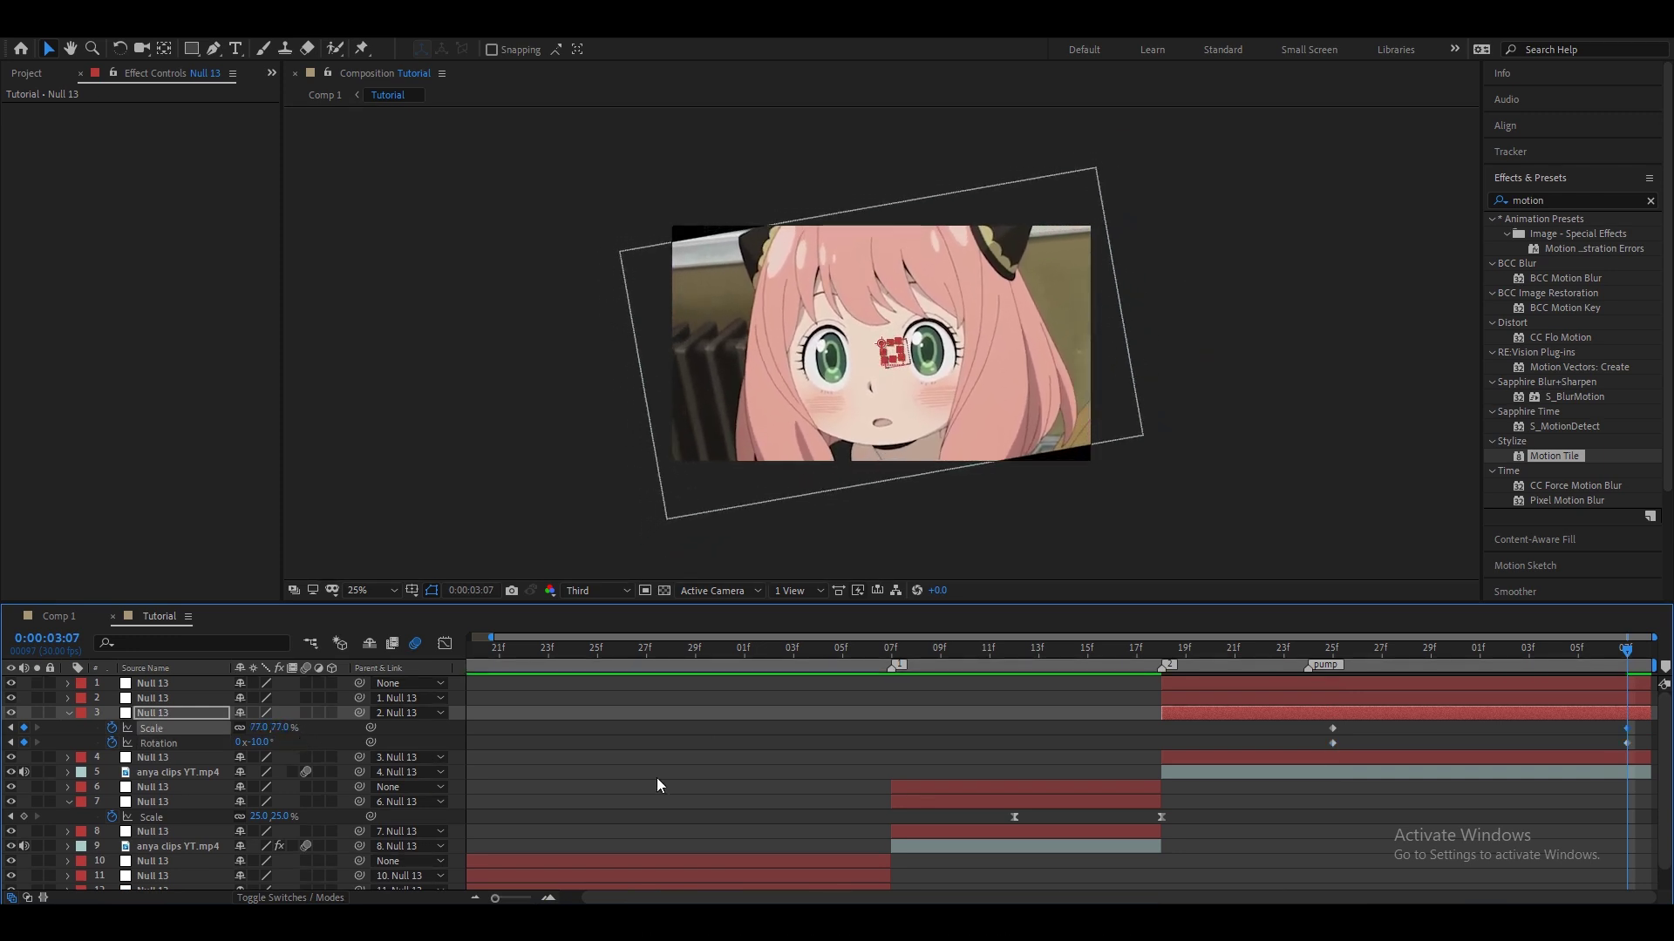
# Step: Easy Ease the Scale and Rotation keyframes, steepen the scale curve's start, and set starting rotation to 0°
pyautogui.moveTo(1323, 728); pyautogui.dragTo(1642, 754)
pyautogui.click(1454, 648)
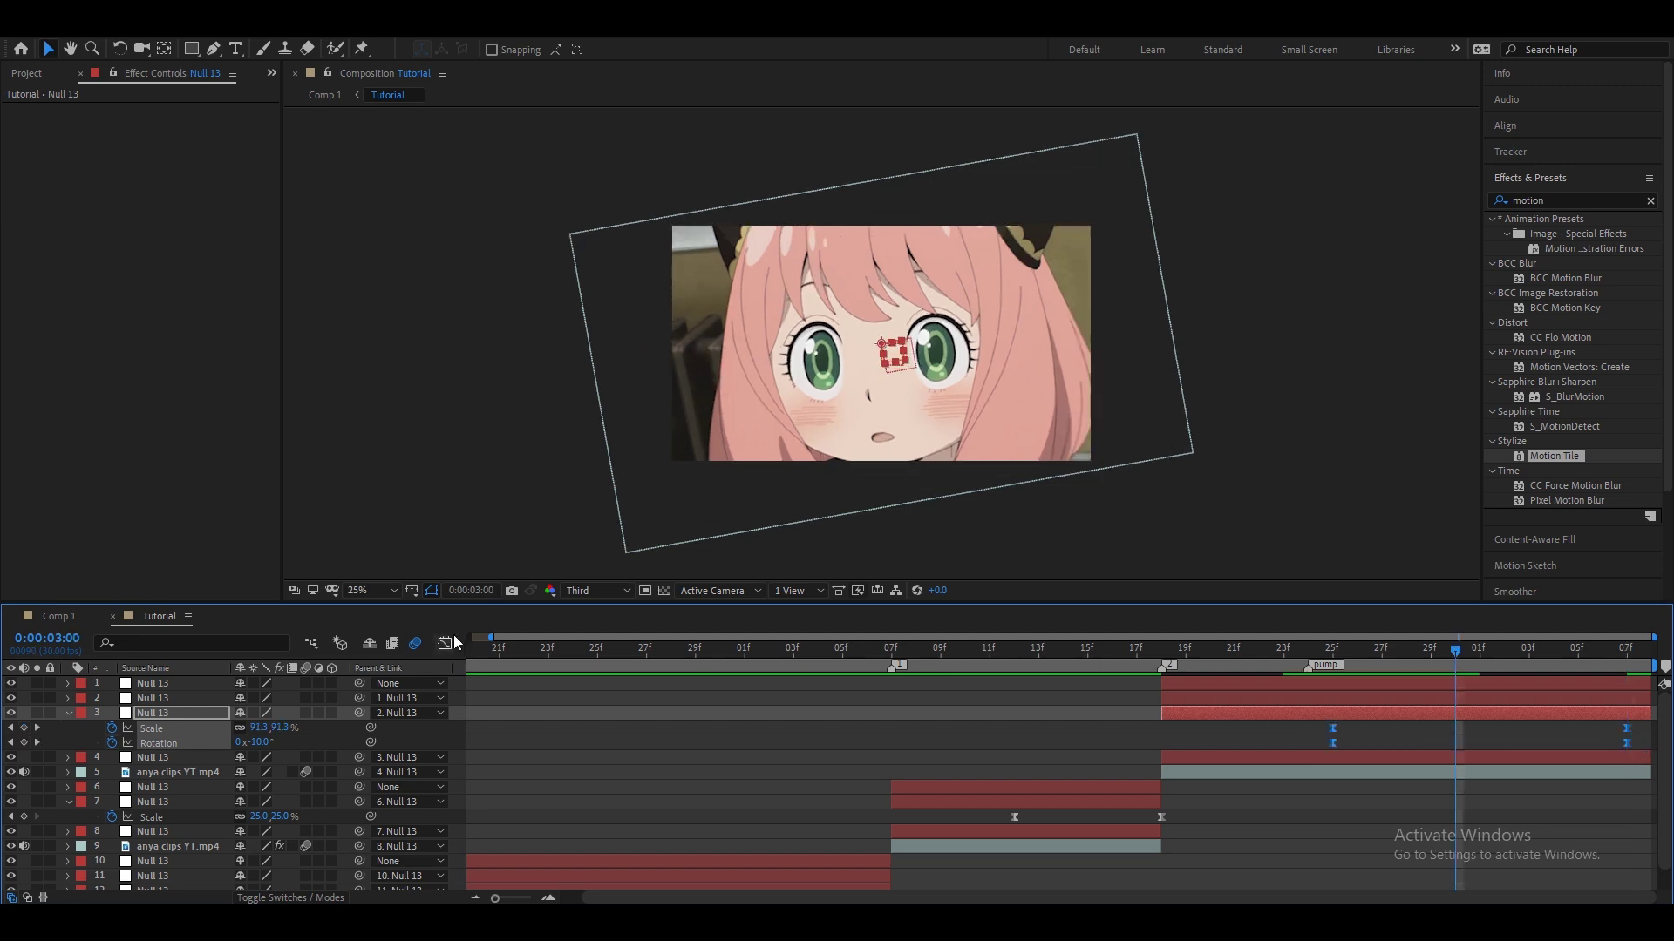
pyautogui.hotkey('shift', 'F3')
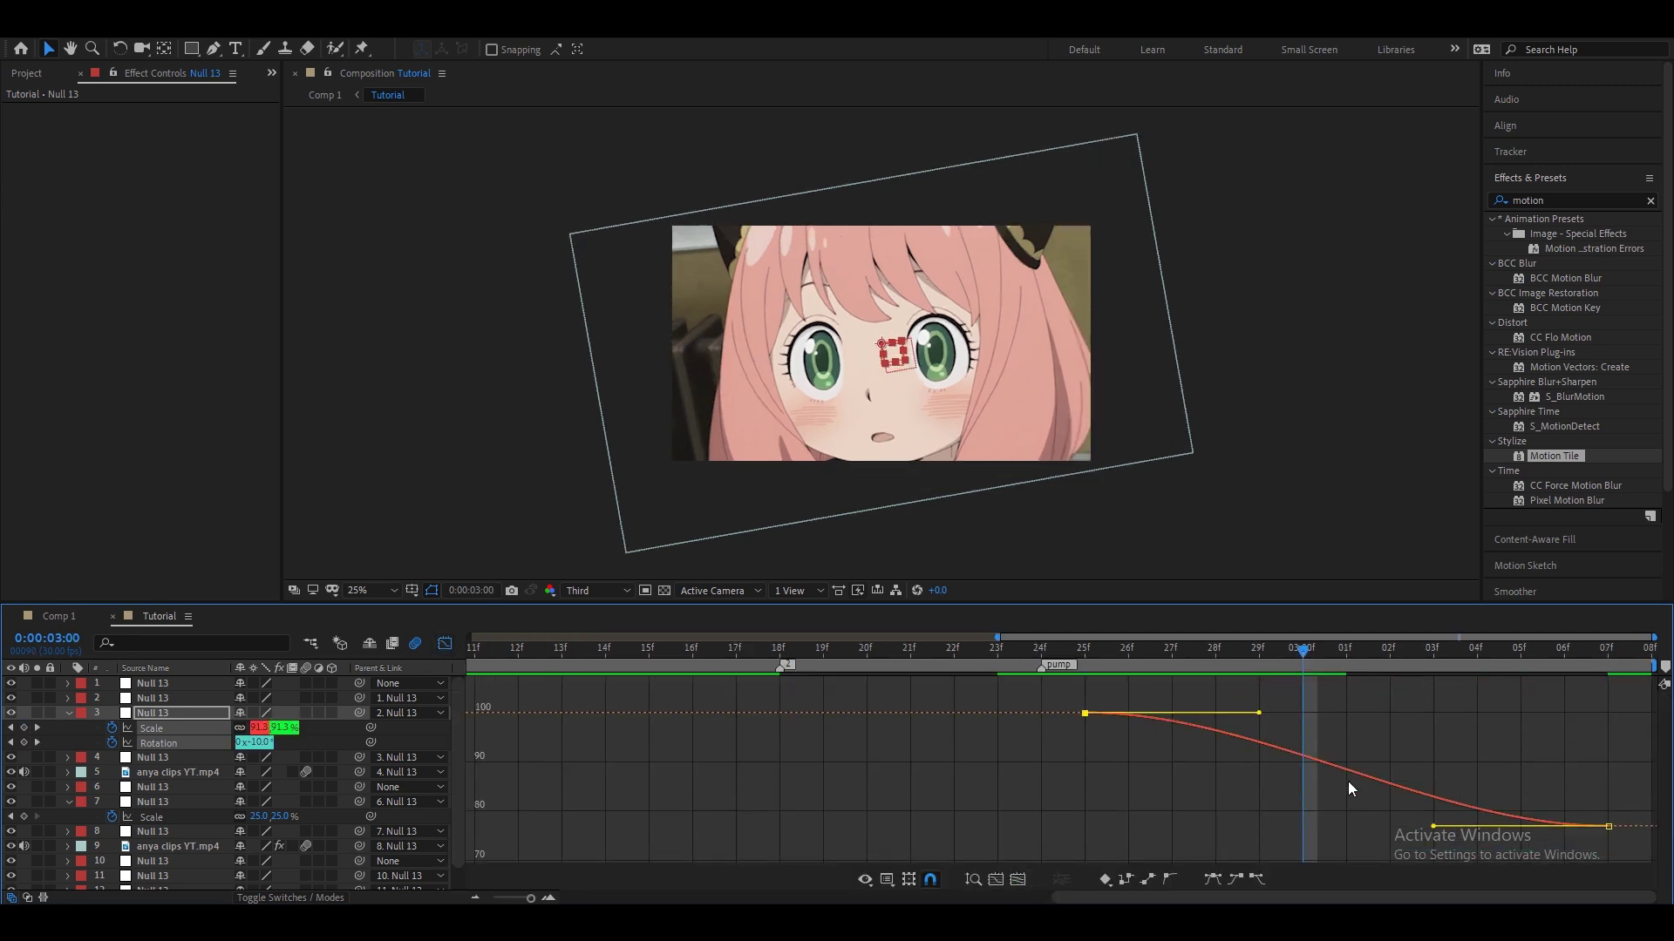
pyautogui.moveTo(1261, 714); pyautogui.dragTo(1138, 764)
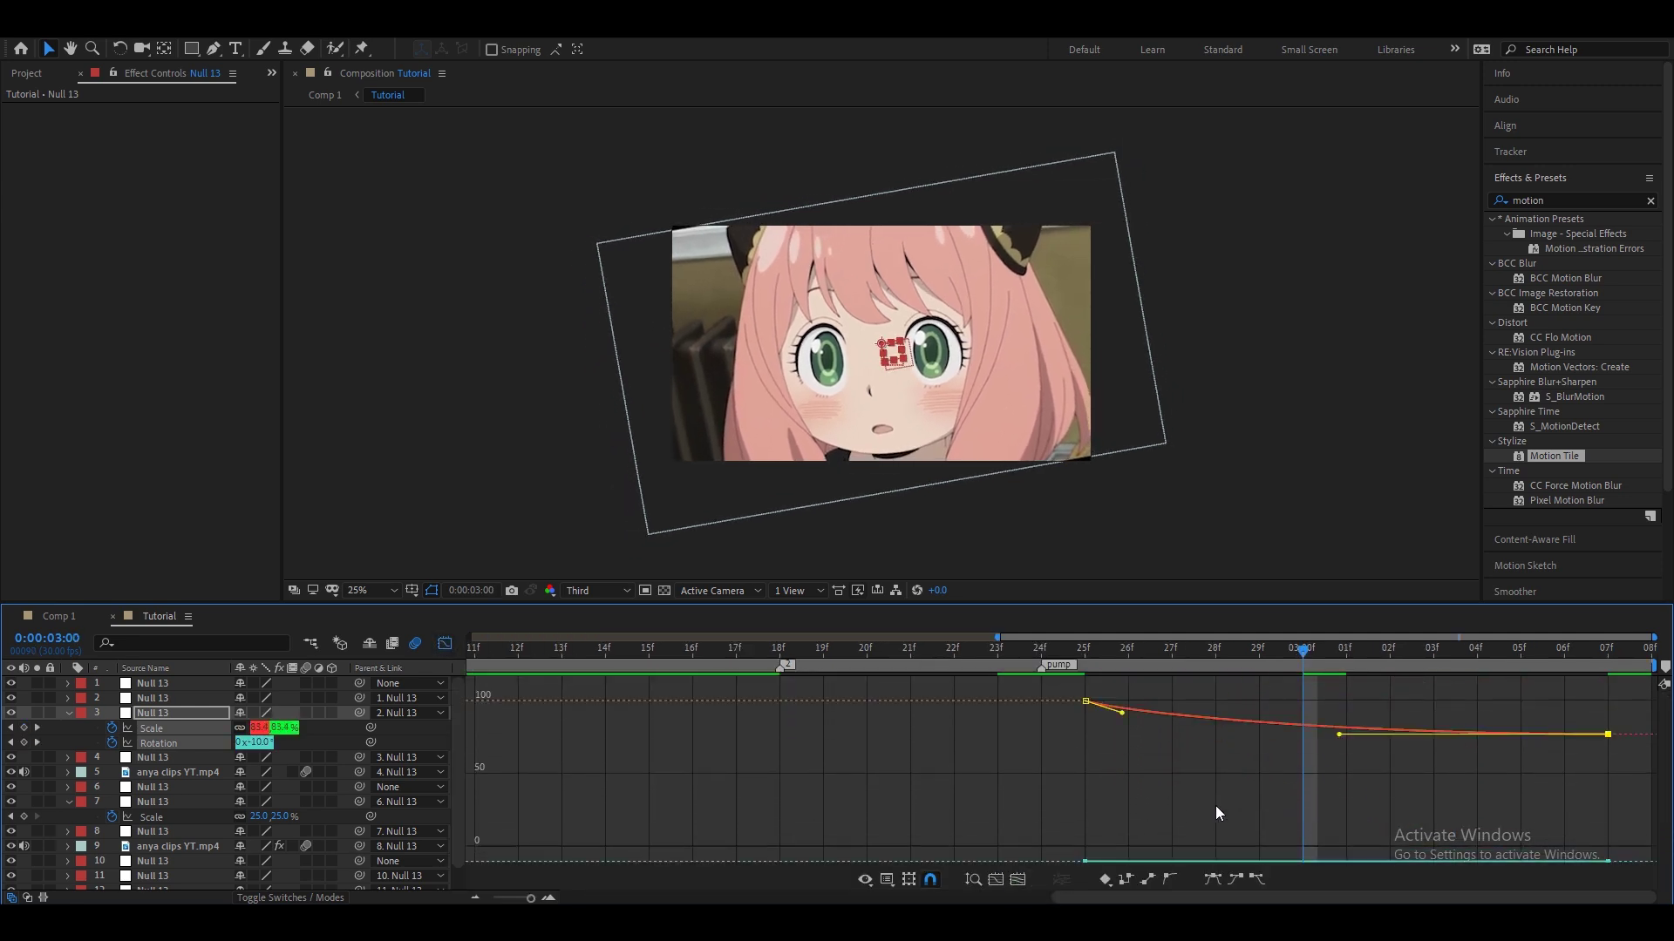
pyautogui.hotkey('shift', 'F3')
pyautogui.press('j')
pyautogui.write('0')
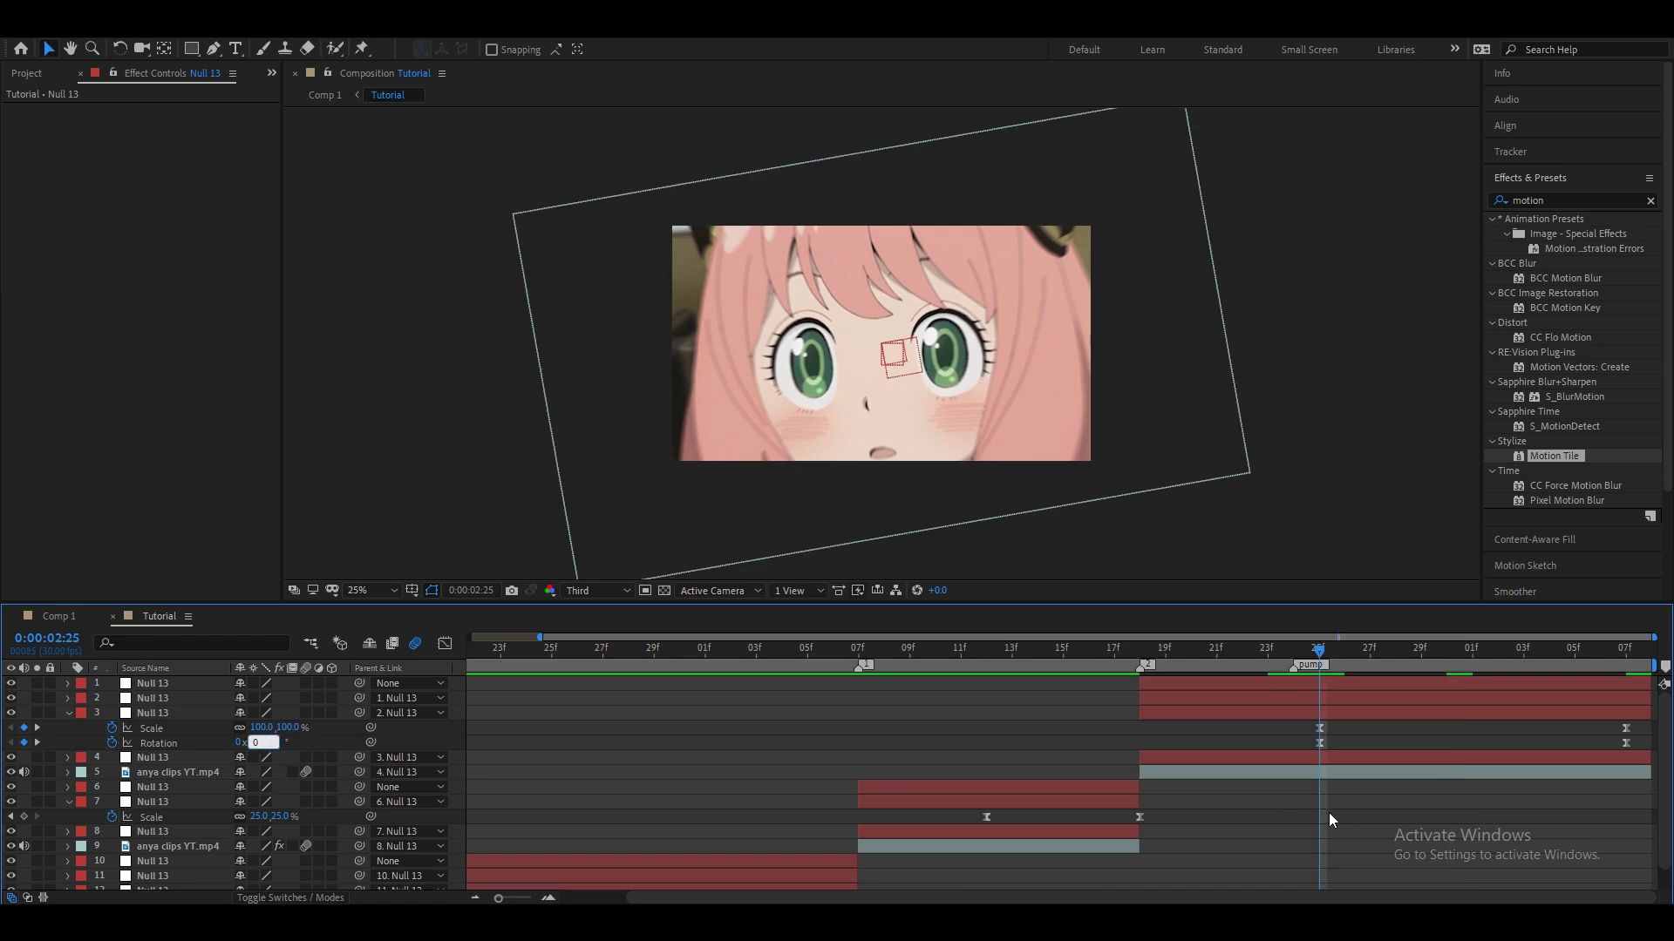
pyautogui.press('Return')
# Step: Reshape the rotation curve's outgoing ease and lengthen the scale curve's ease into the end
pyautogui.hotkey('shift', 'F3')
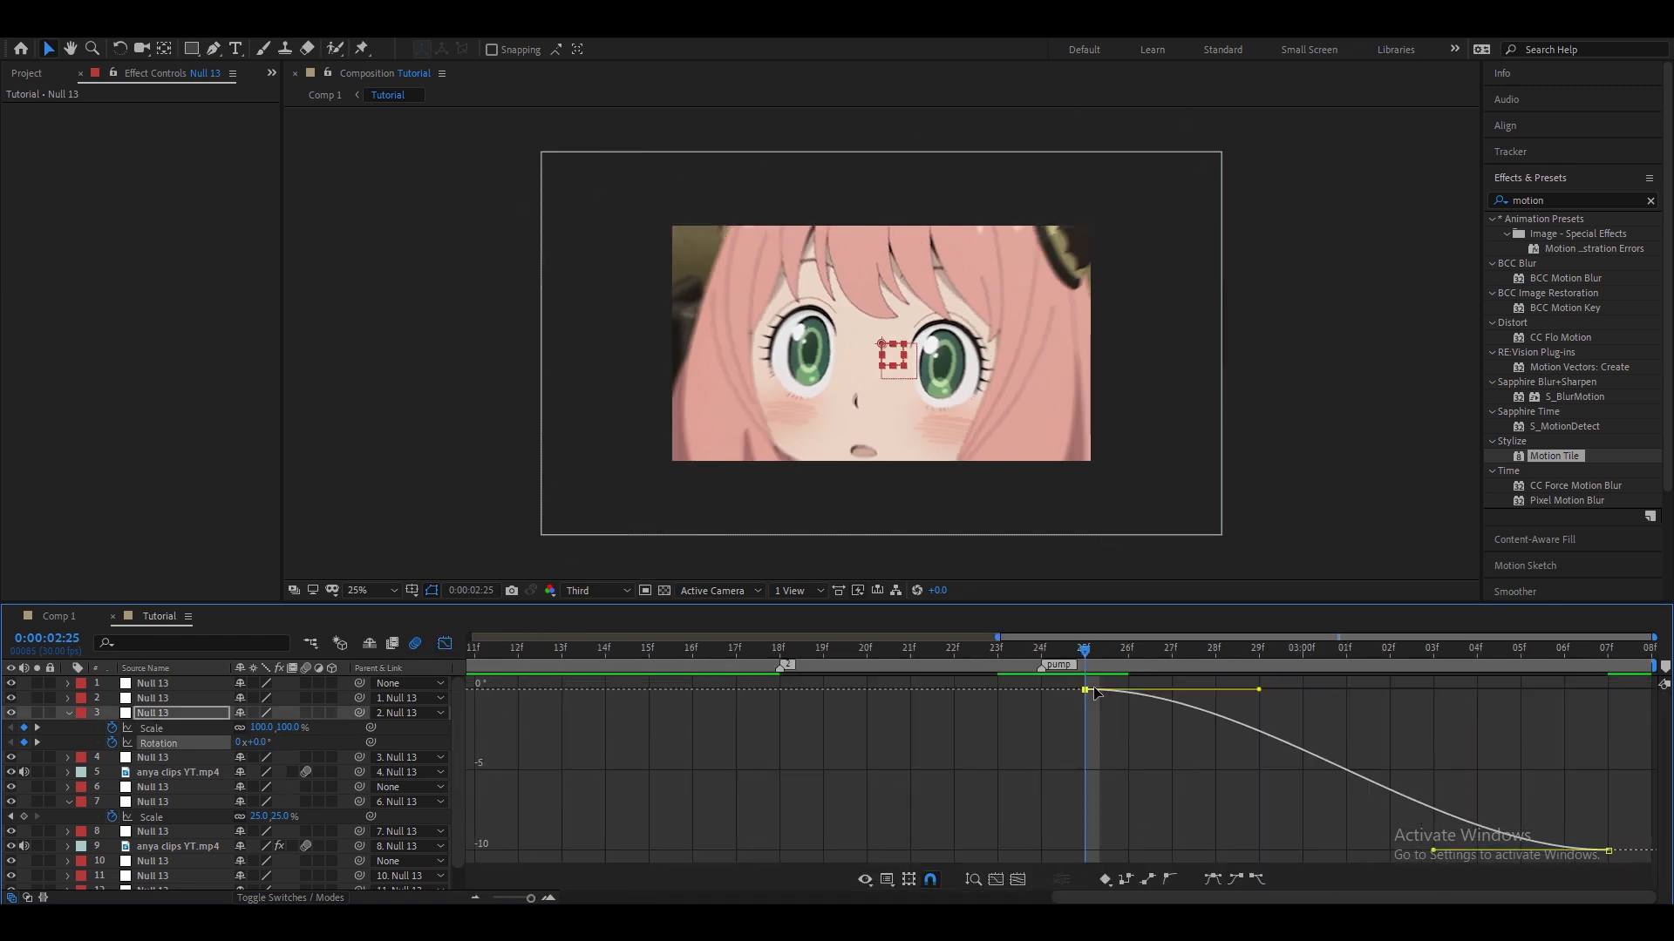
pyautogui.moveTo(1261, 697); pyautogui.dragTo(1153, 748)
pyautogui.moveTo(1078, 667); pyautogui.dragTo(1477, 785)
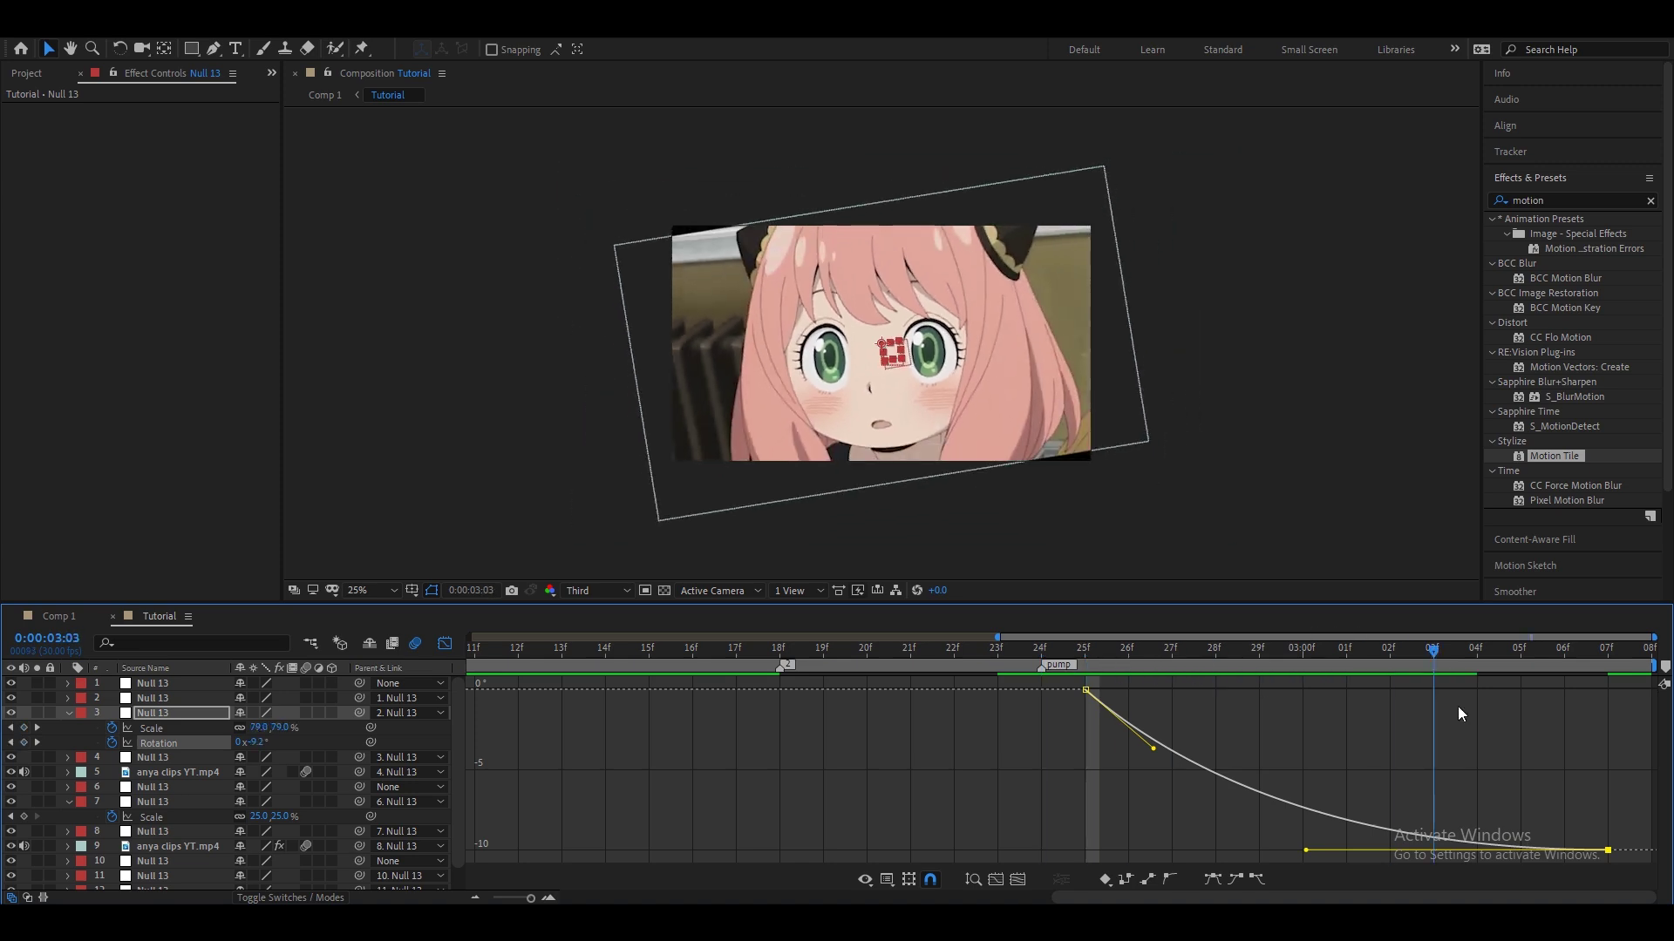
pyautogui.click(152, 728)
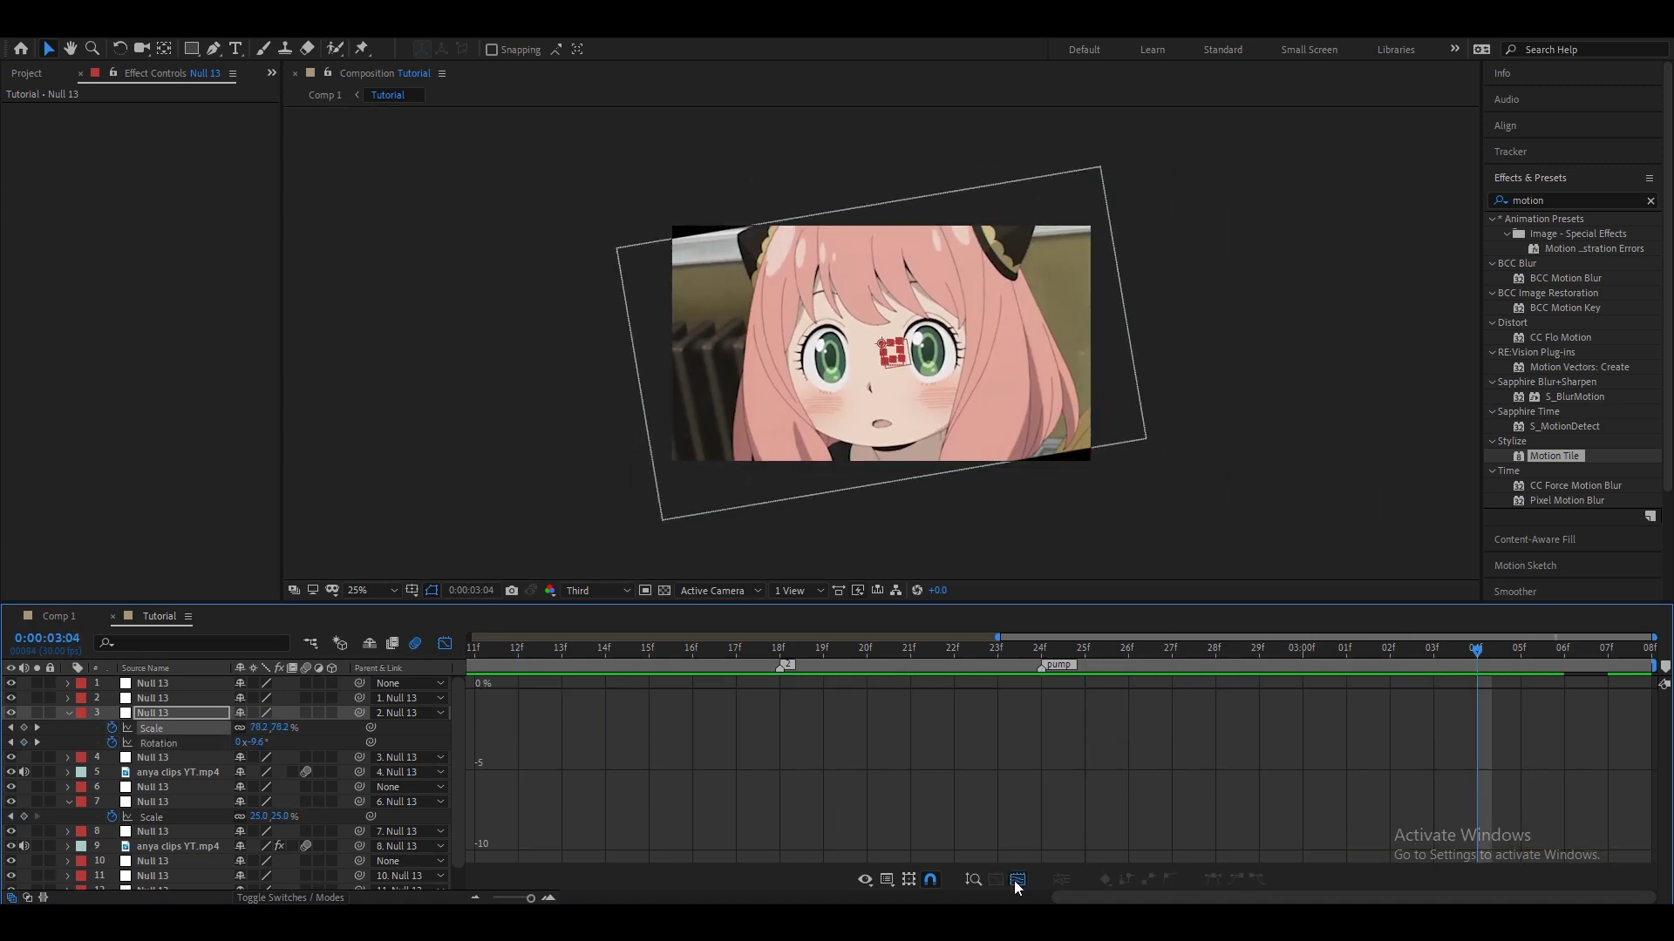
pyautogui.moveTo(1334, 852); pyautogui.dragTo(1135, 851)
pyautogui.moveTo(1092, 668); pyautogui.dragTo(1477, 697)
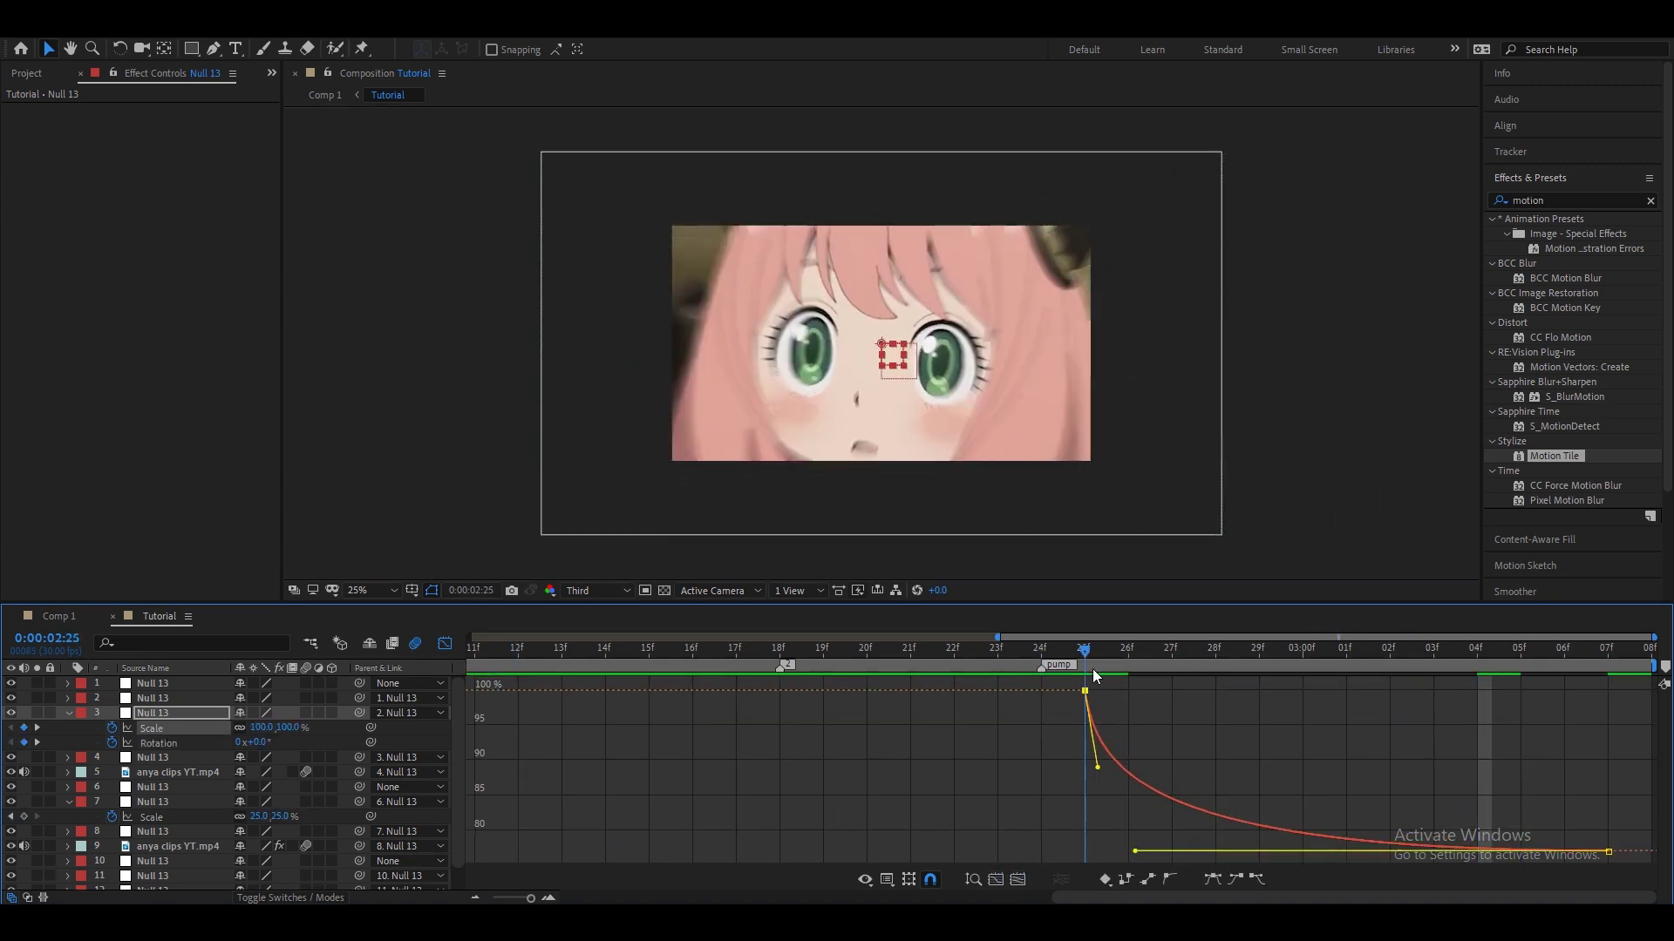
pyautogui.hotkey('shift', 'F3')
# Step: Keyframe layer 2's Scale at 500% at 0:00:03:07 and 100% at 0:00:03:00
pyautogui.click(485, 899)
pyautogui.press('End')
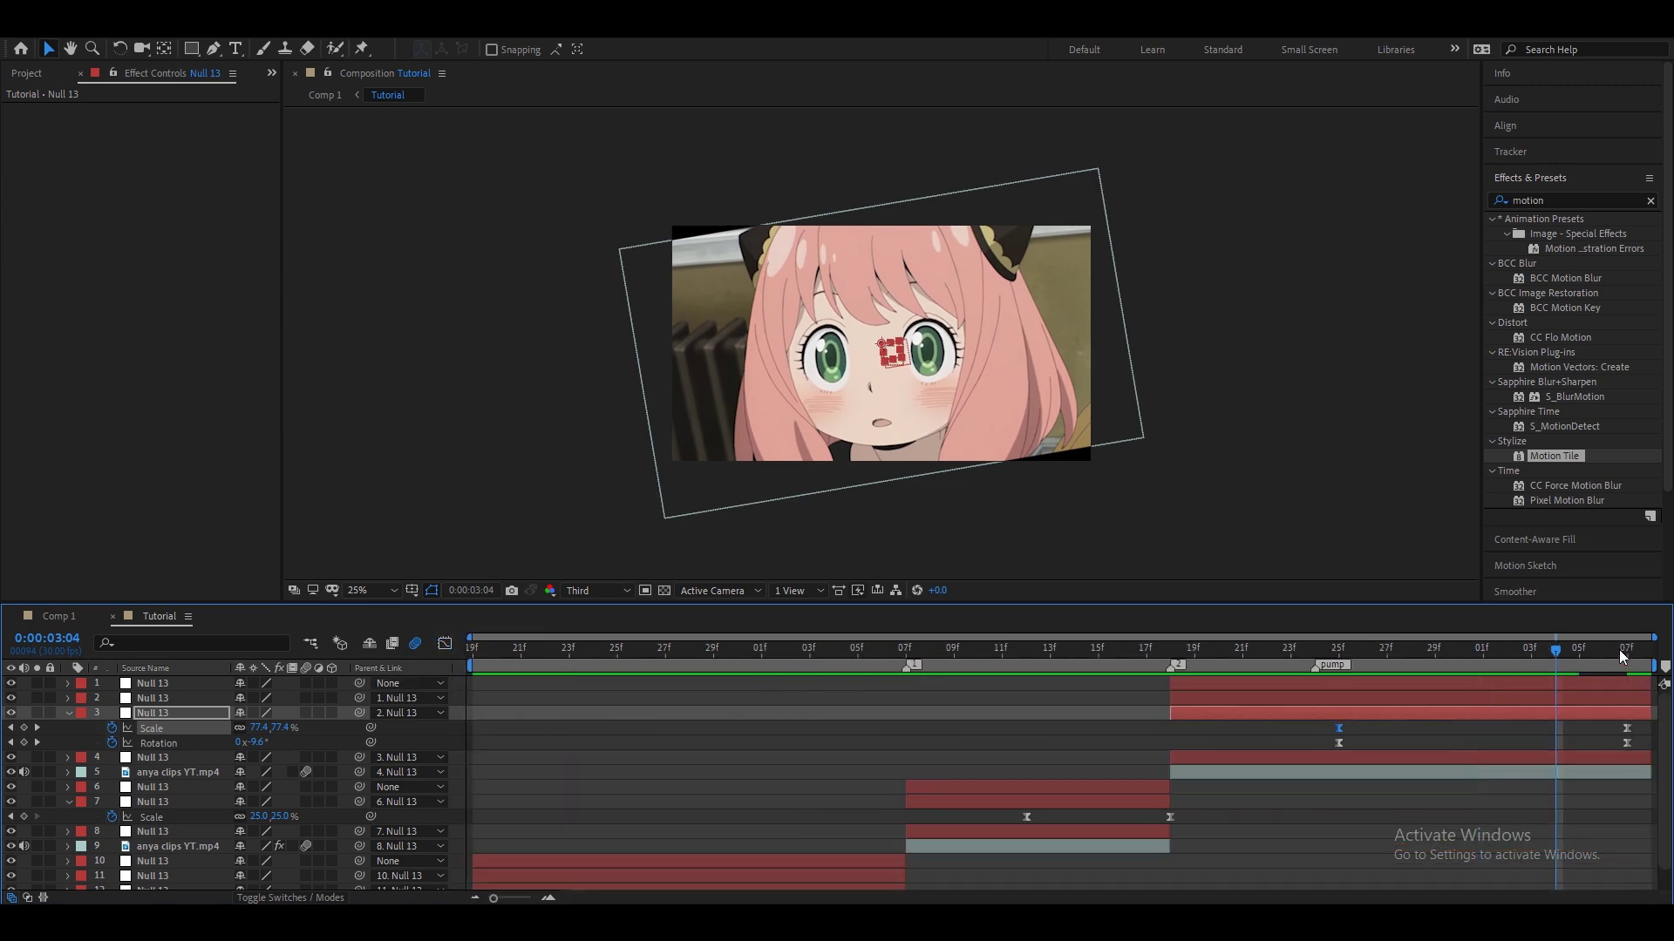
pyautogui.click(152, 699)
pyautogui.press('s')
pyautogui.click(111, 713)
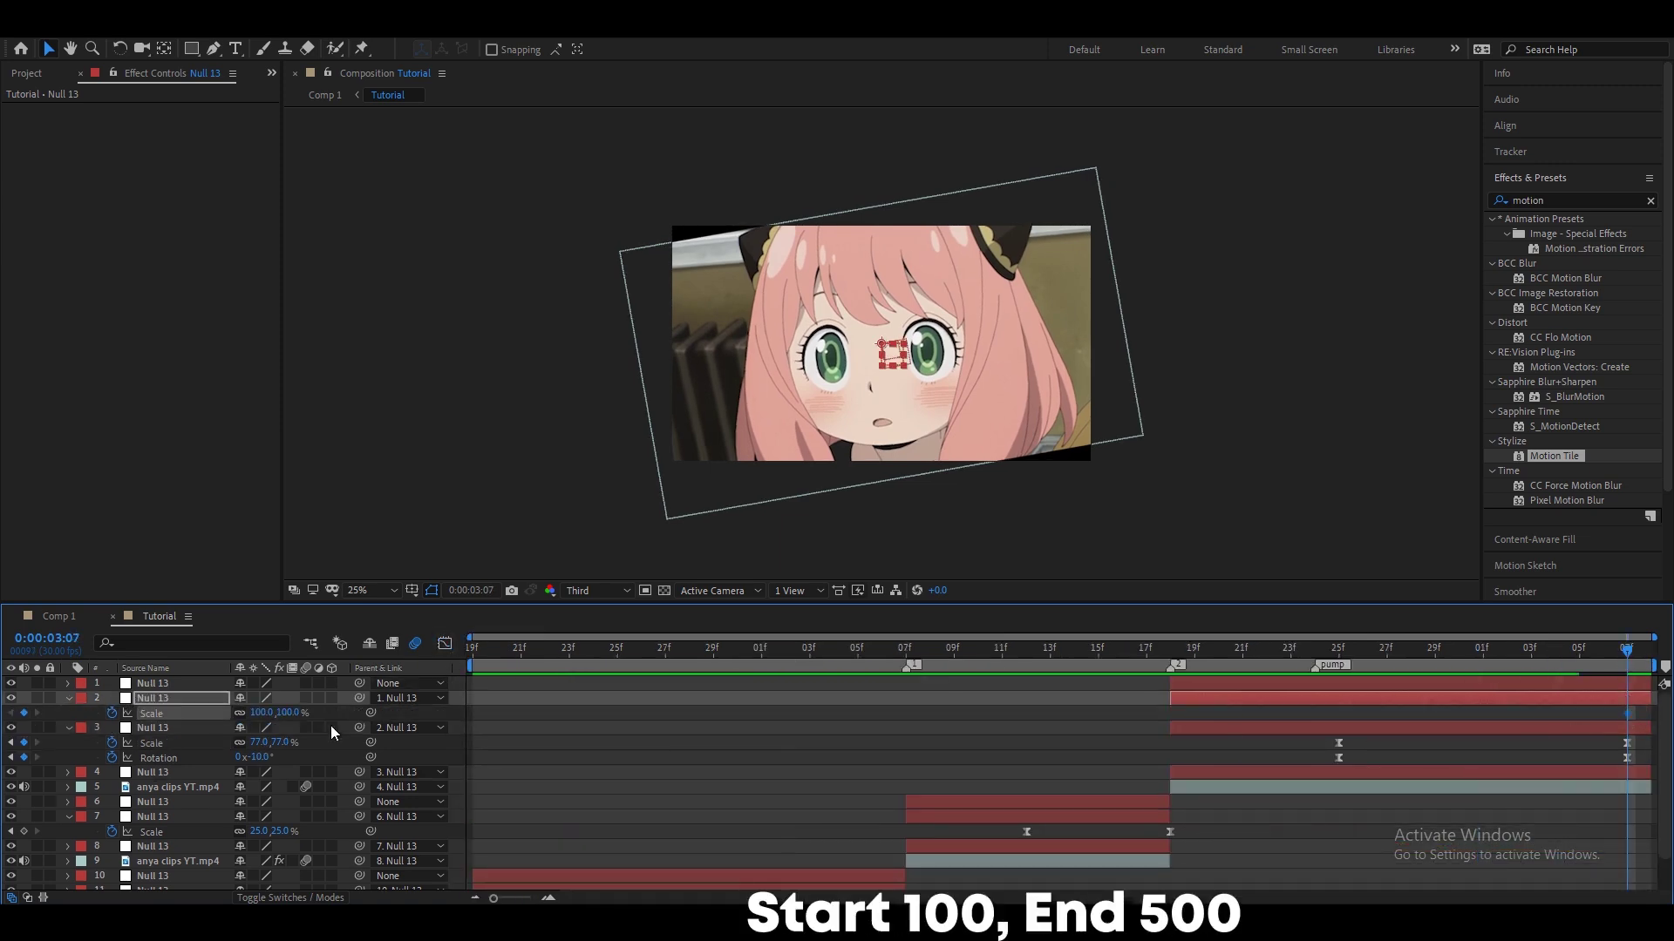
pyautogui.press('Return')
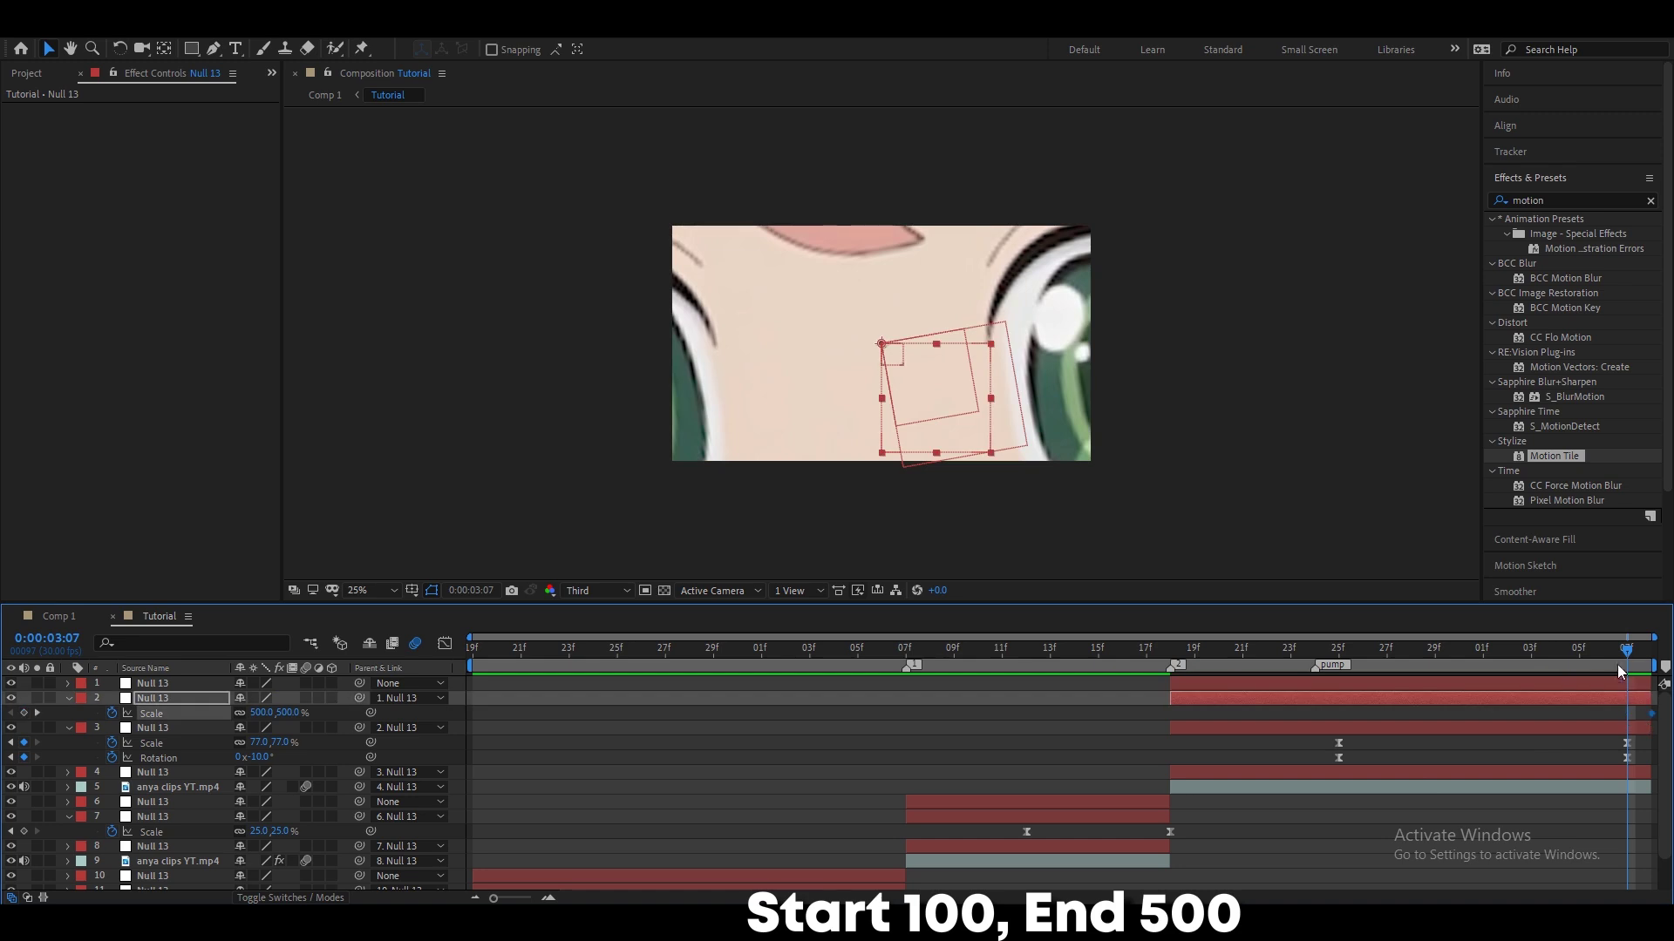
pyautogui.moveTo(1618, 664); pyautogui.dragTo(1458, 663)
pyautogui.write('100')
pyautogui.press('Return')
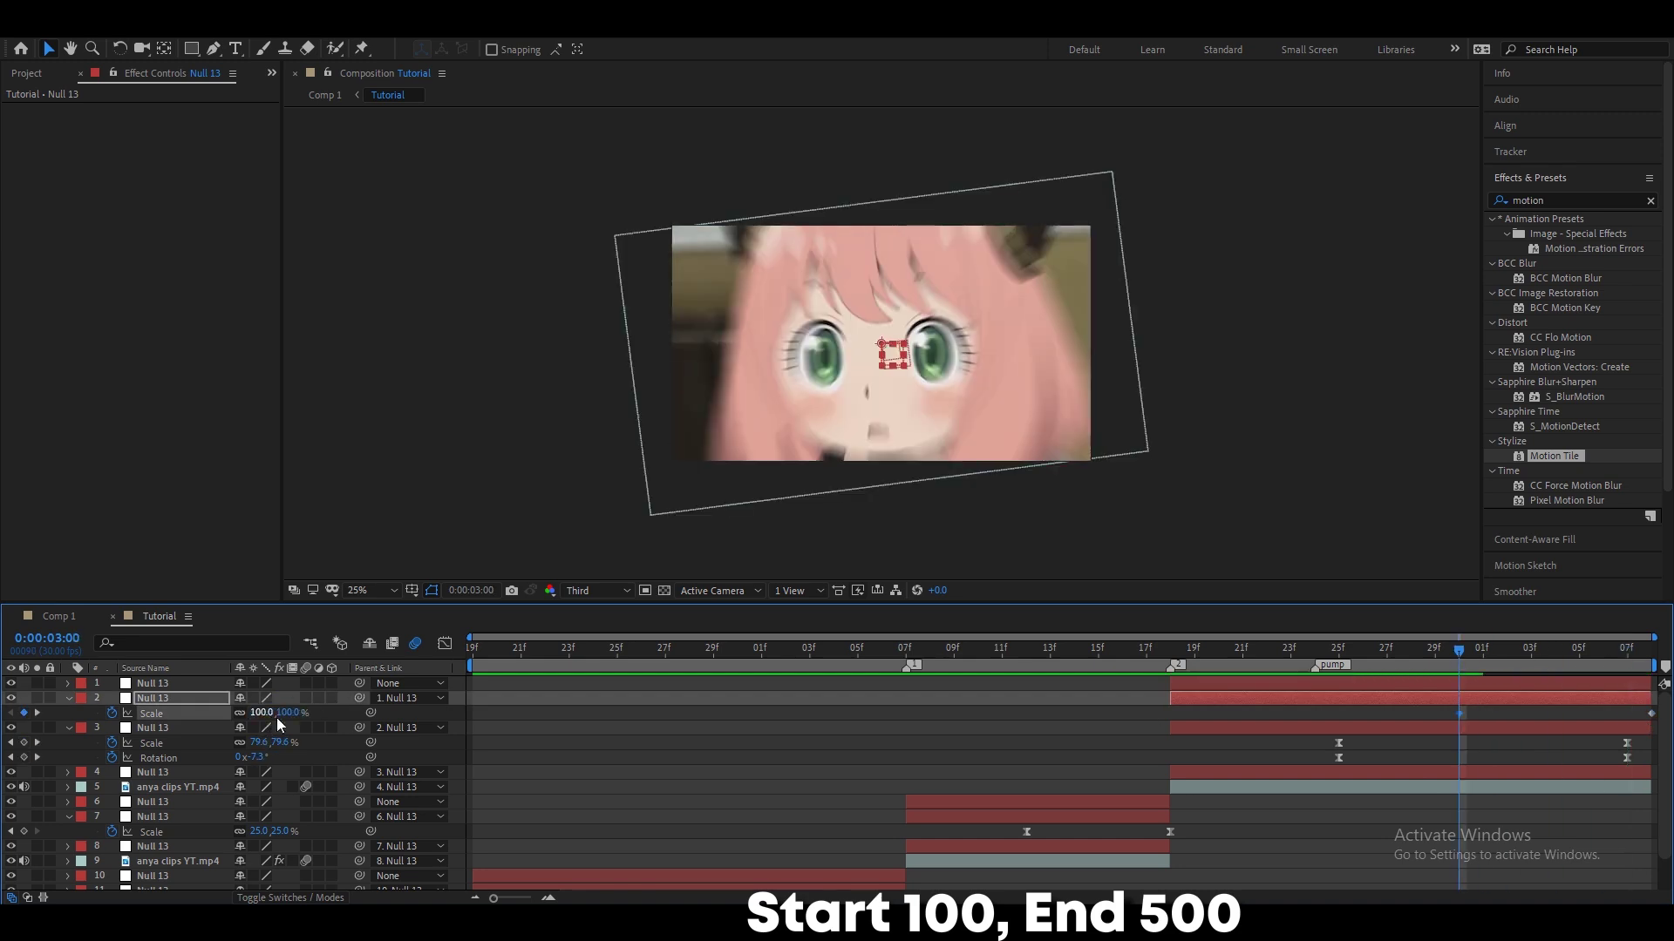
# Step: Ease the scale curve in the Graph Editor and preview from the comp start
pyautogui.hotkey('shift', 'F3')
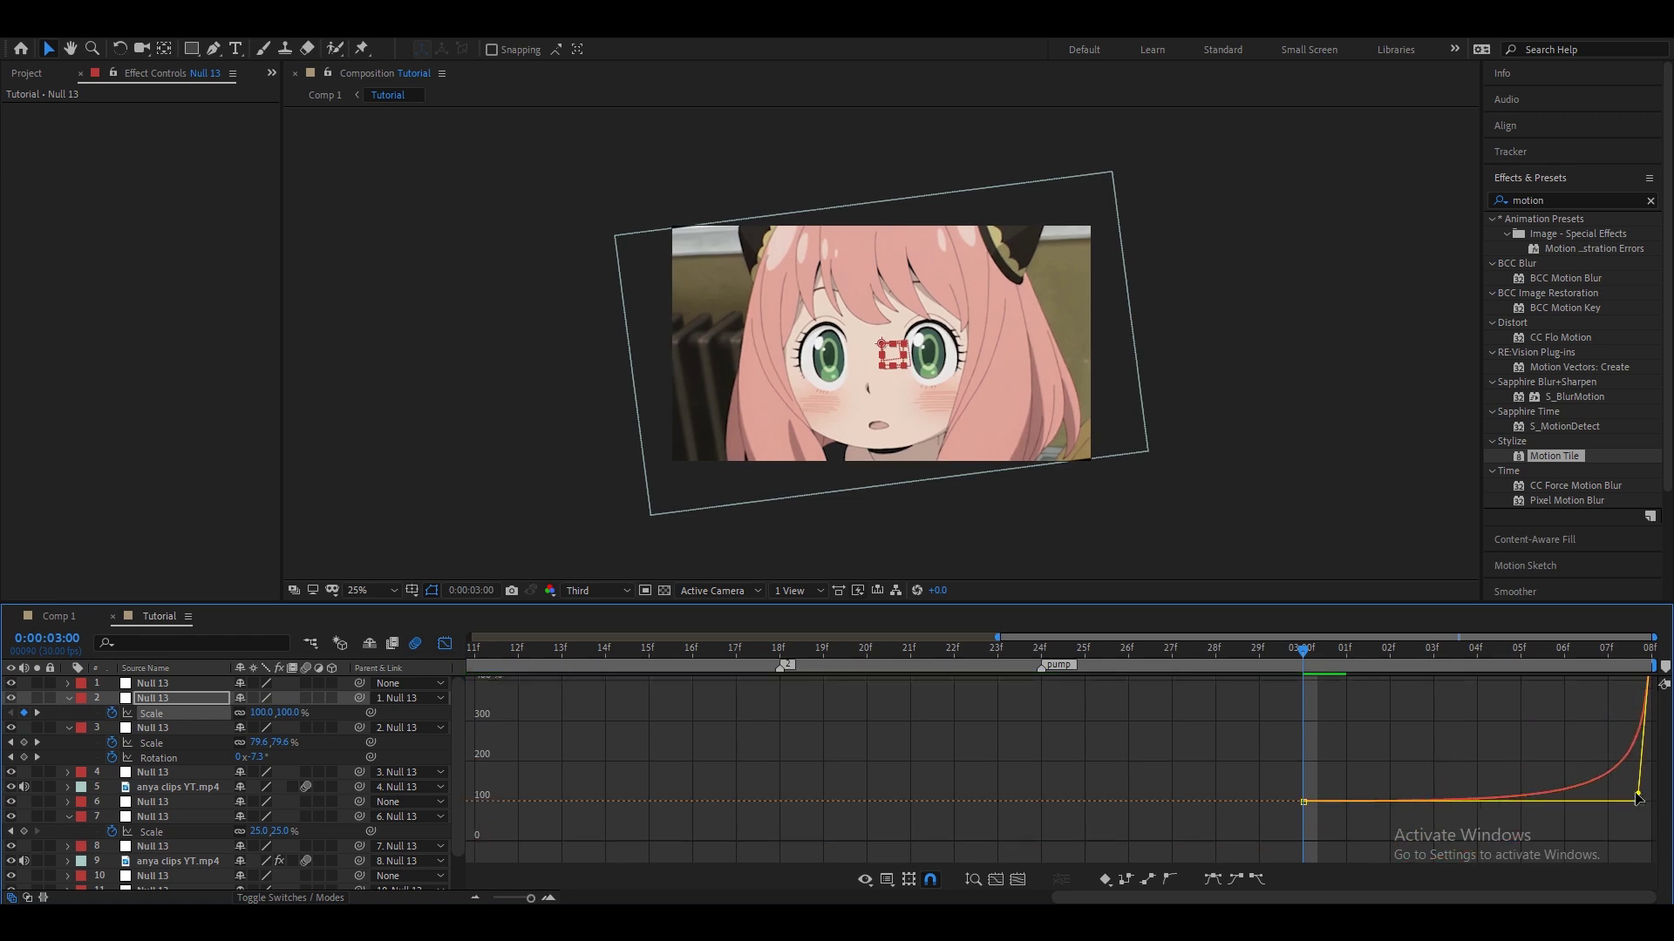
pyautogui.click(472, 650)
pyautogui.press('space')
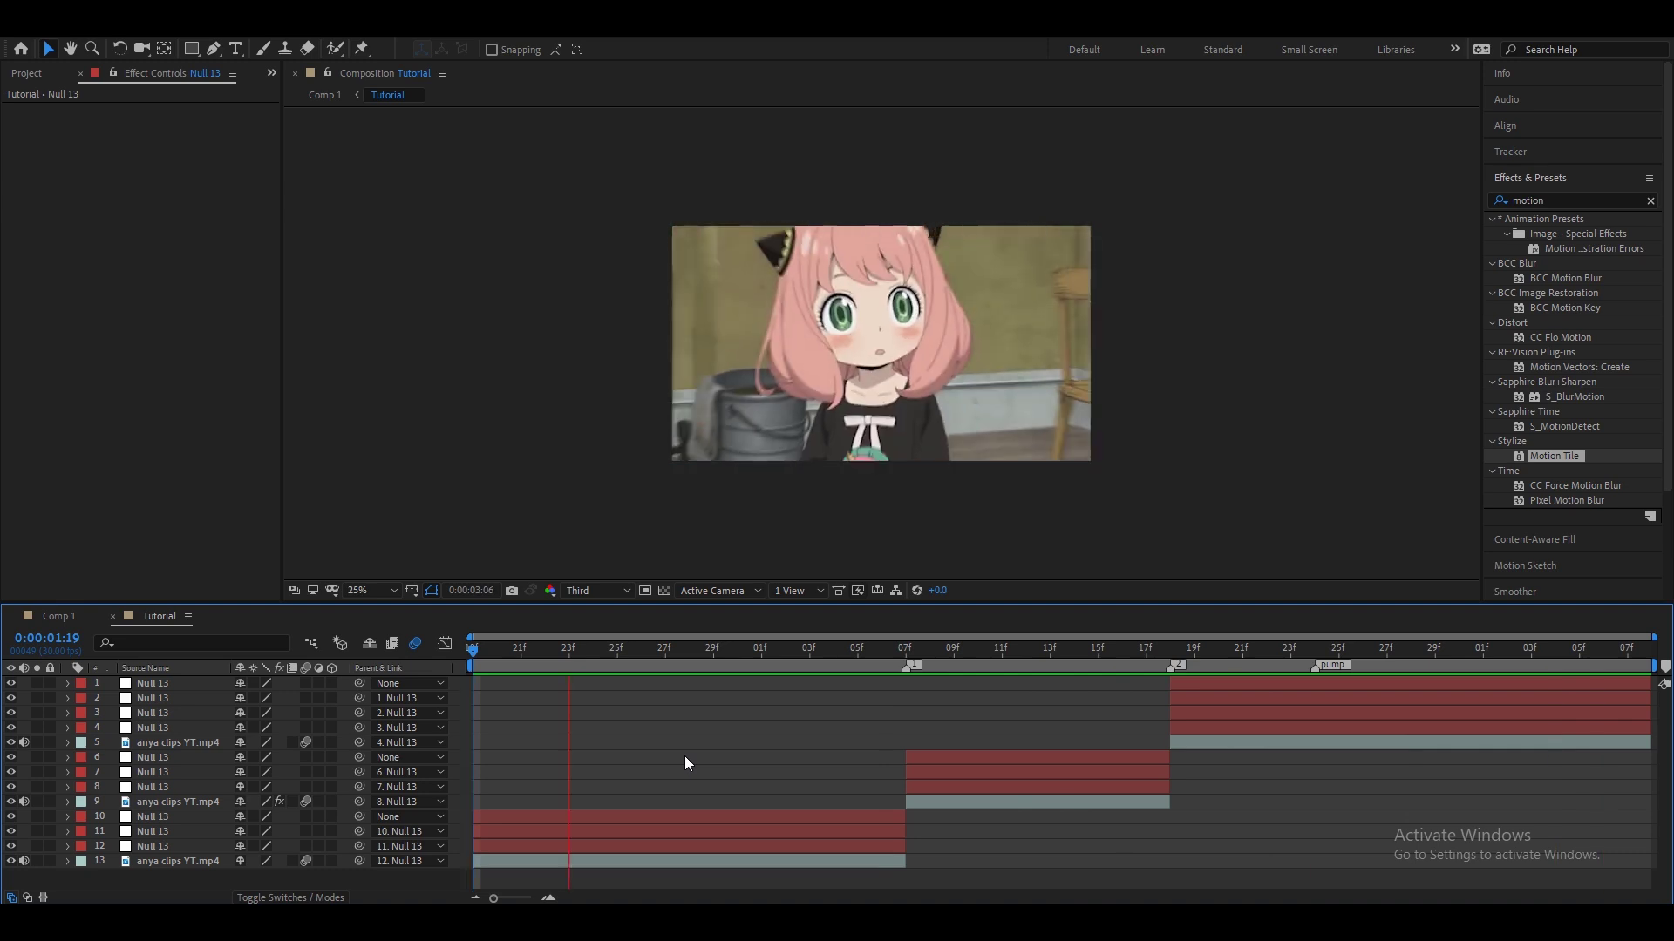
# Step: Lengthen the ease on layer 3's last Rotation keyframe in the Graph Editor
pyautogui.click(1322, 709)
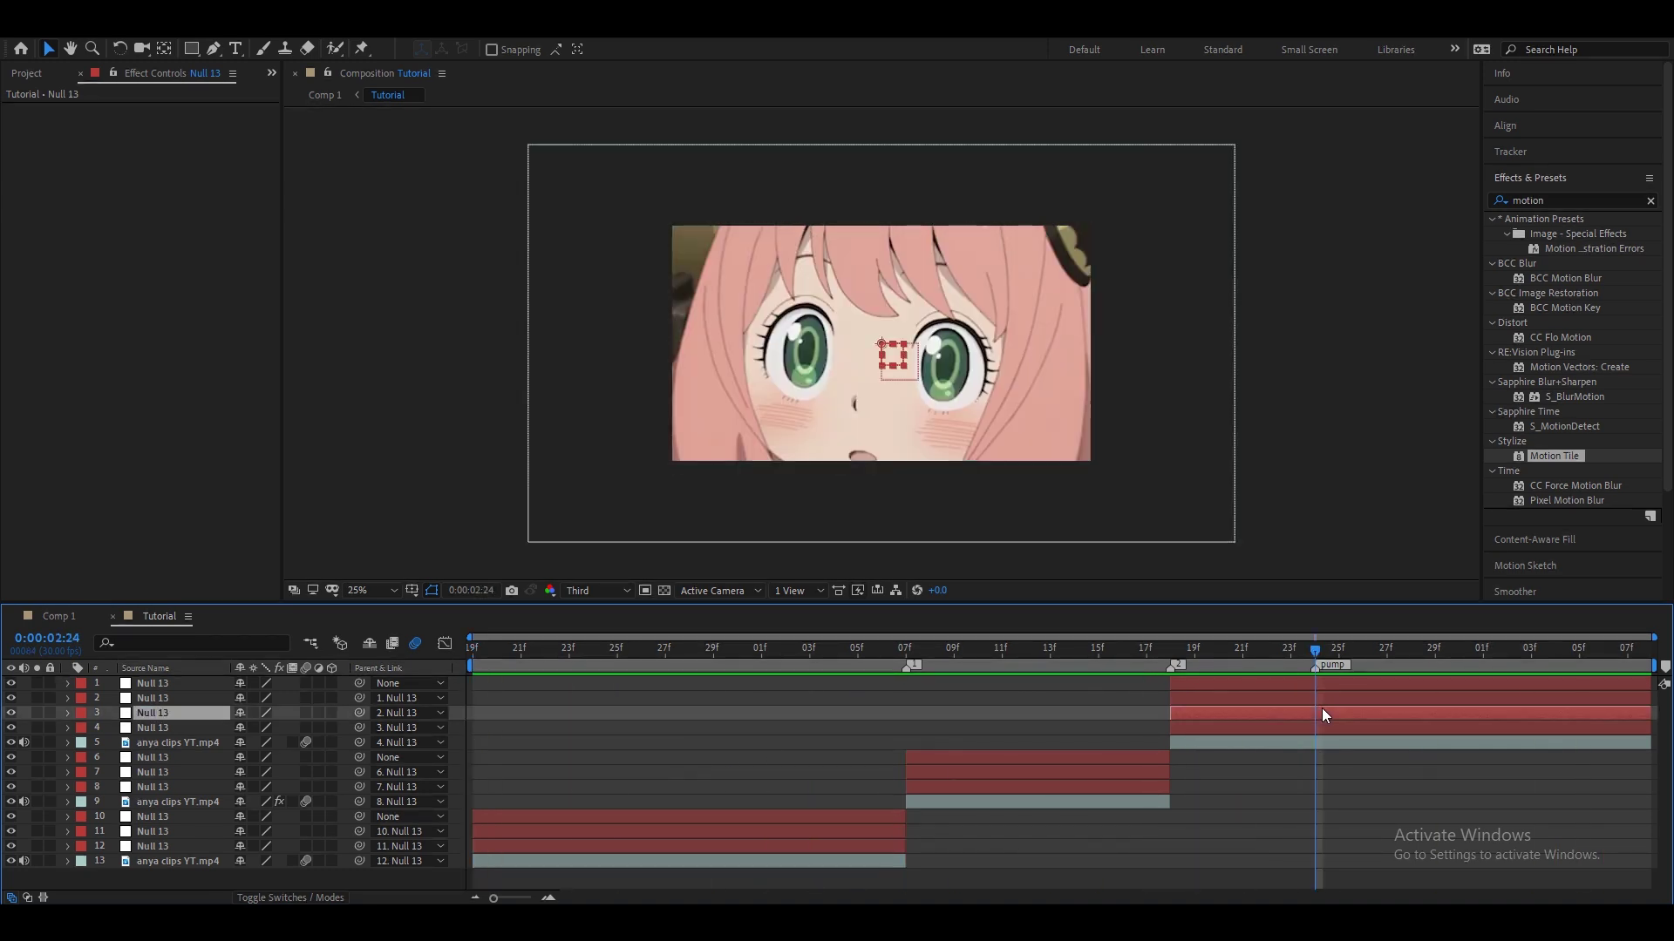
pyautogui.press('u')
pyautogui.click(1410, 652)
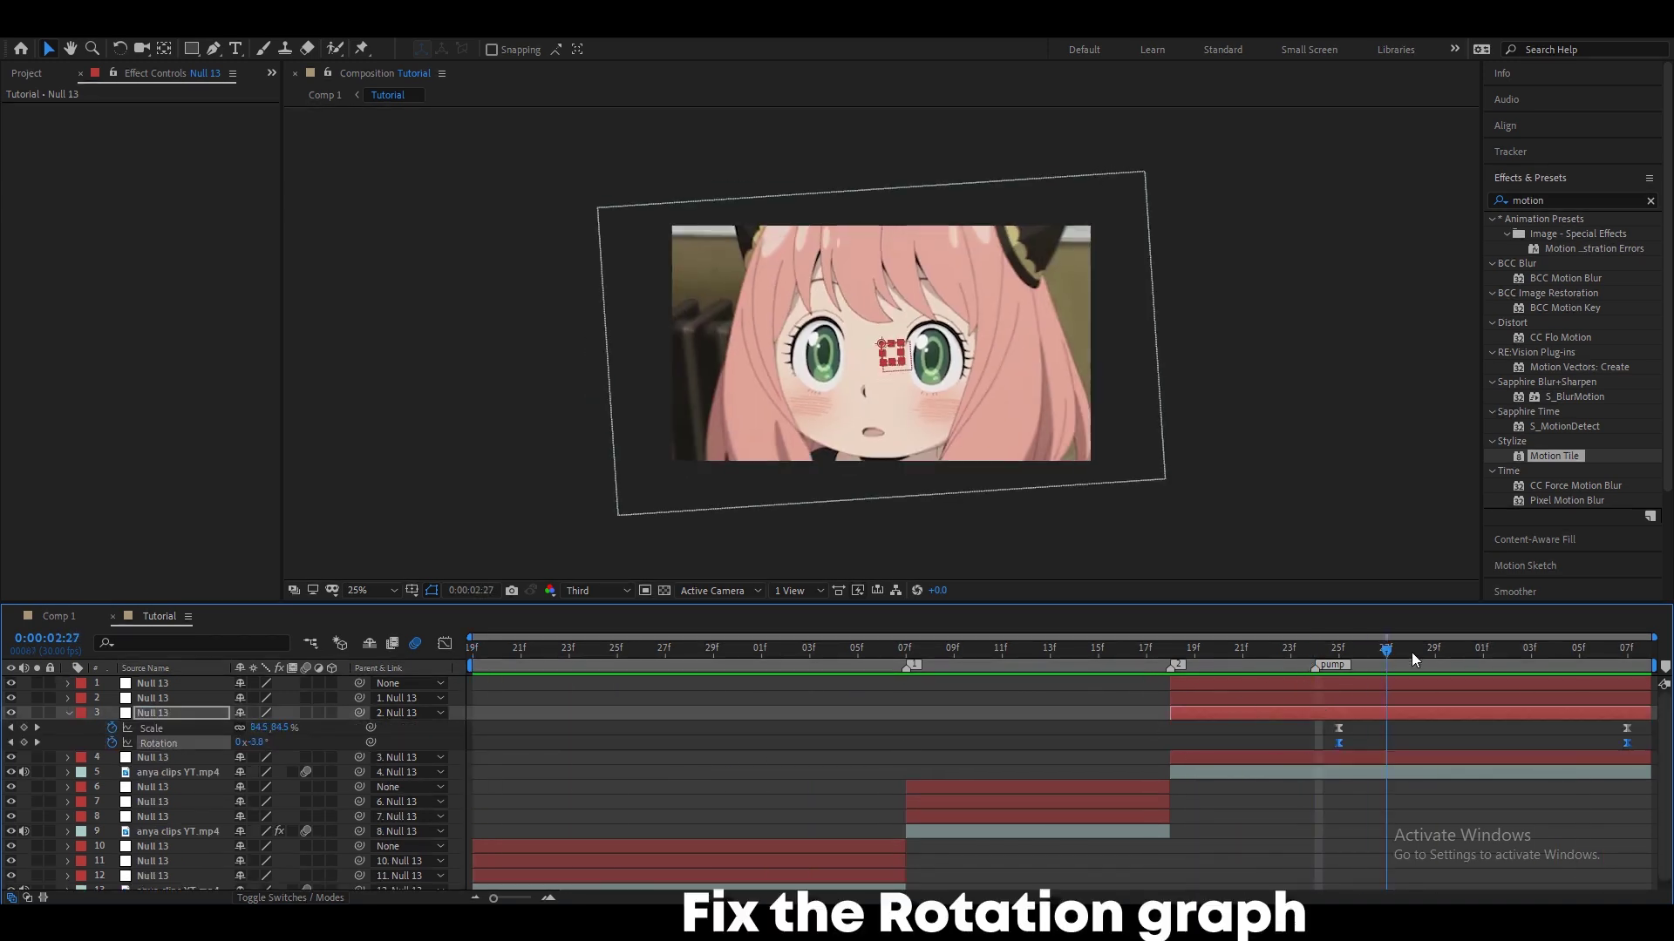
pyautogui.click(445, 643)
pyautogui.click(1017, 879)
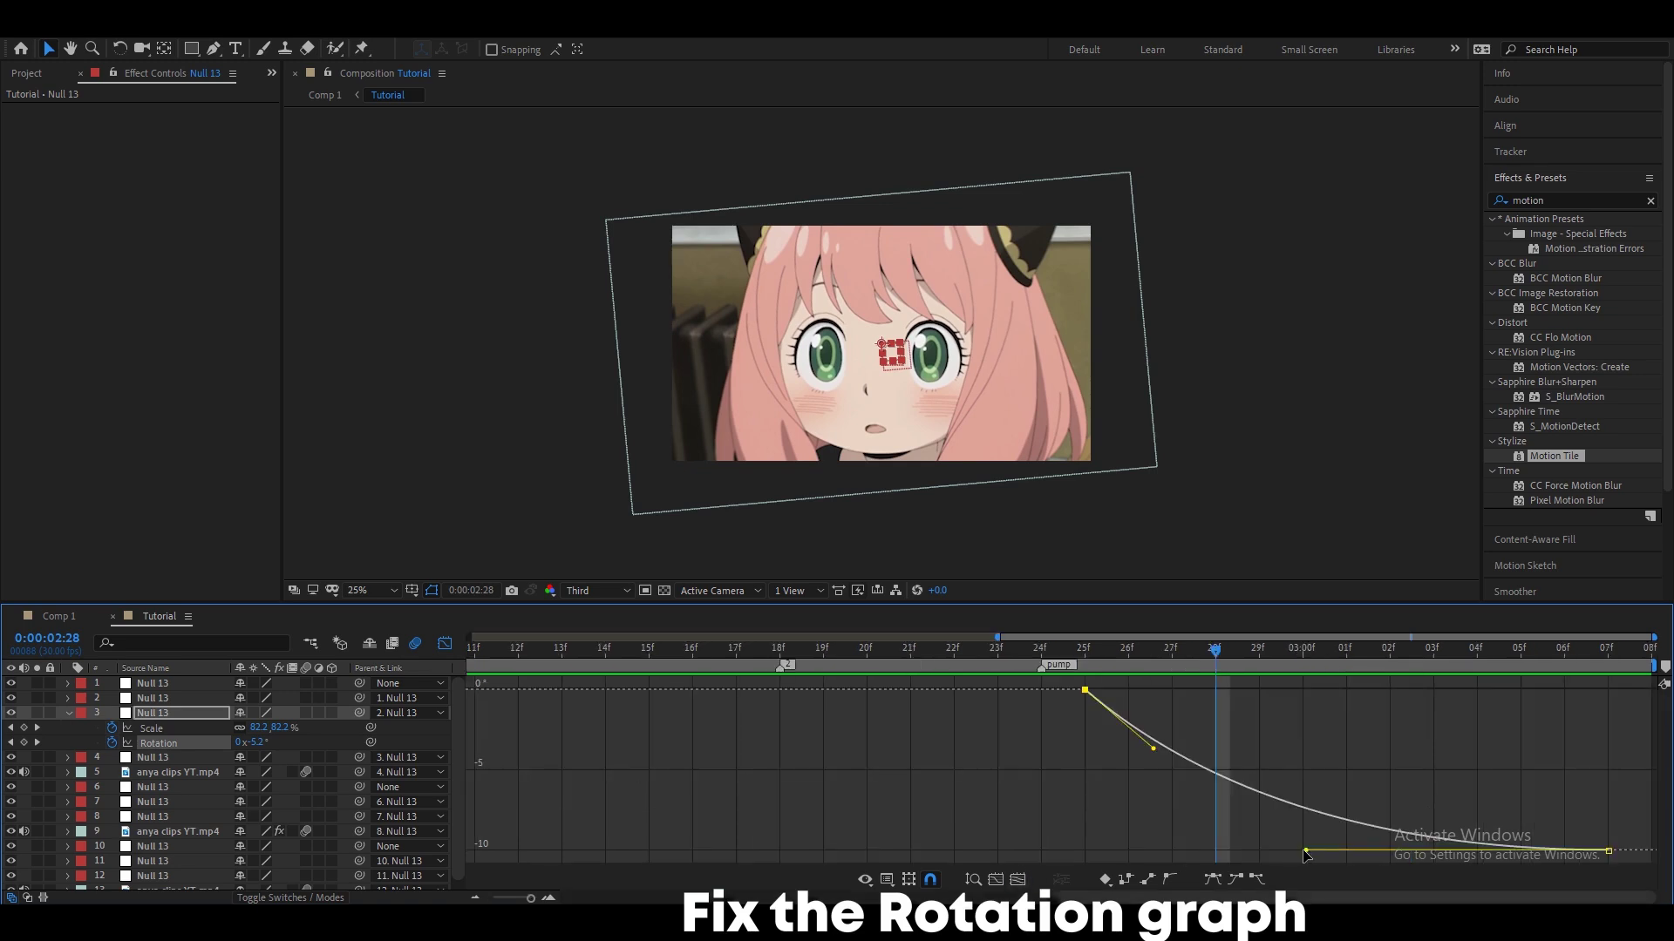
pyautogui.moveTo(1305, 851); pyautogui.dragTo(1494, 851)
pyautogui.click(915, 657)
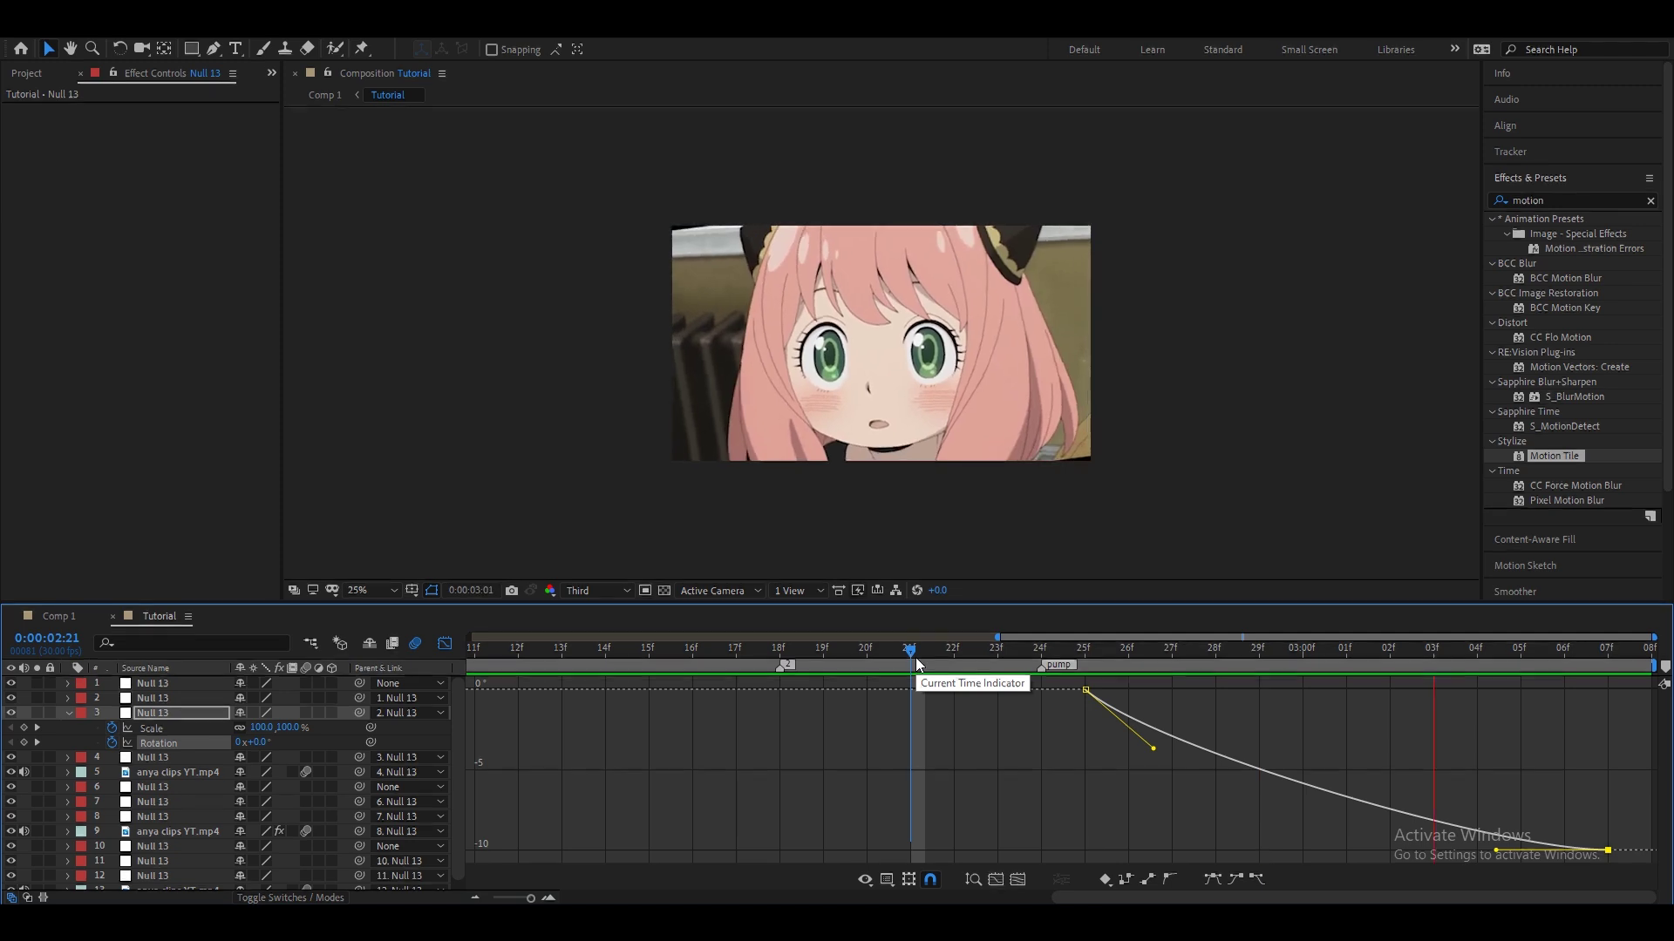
pyautogui.hotkey('shift', 'F3')
# Step: At 03:00, apply Motion Tile to the layer 5 anya clip with Output Width 200 and larger Output Height
pyautogui.click(1427, 661)
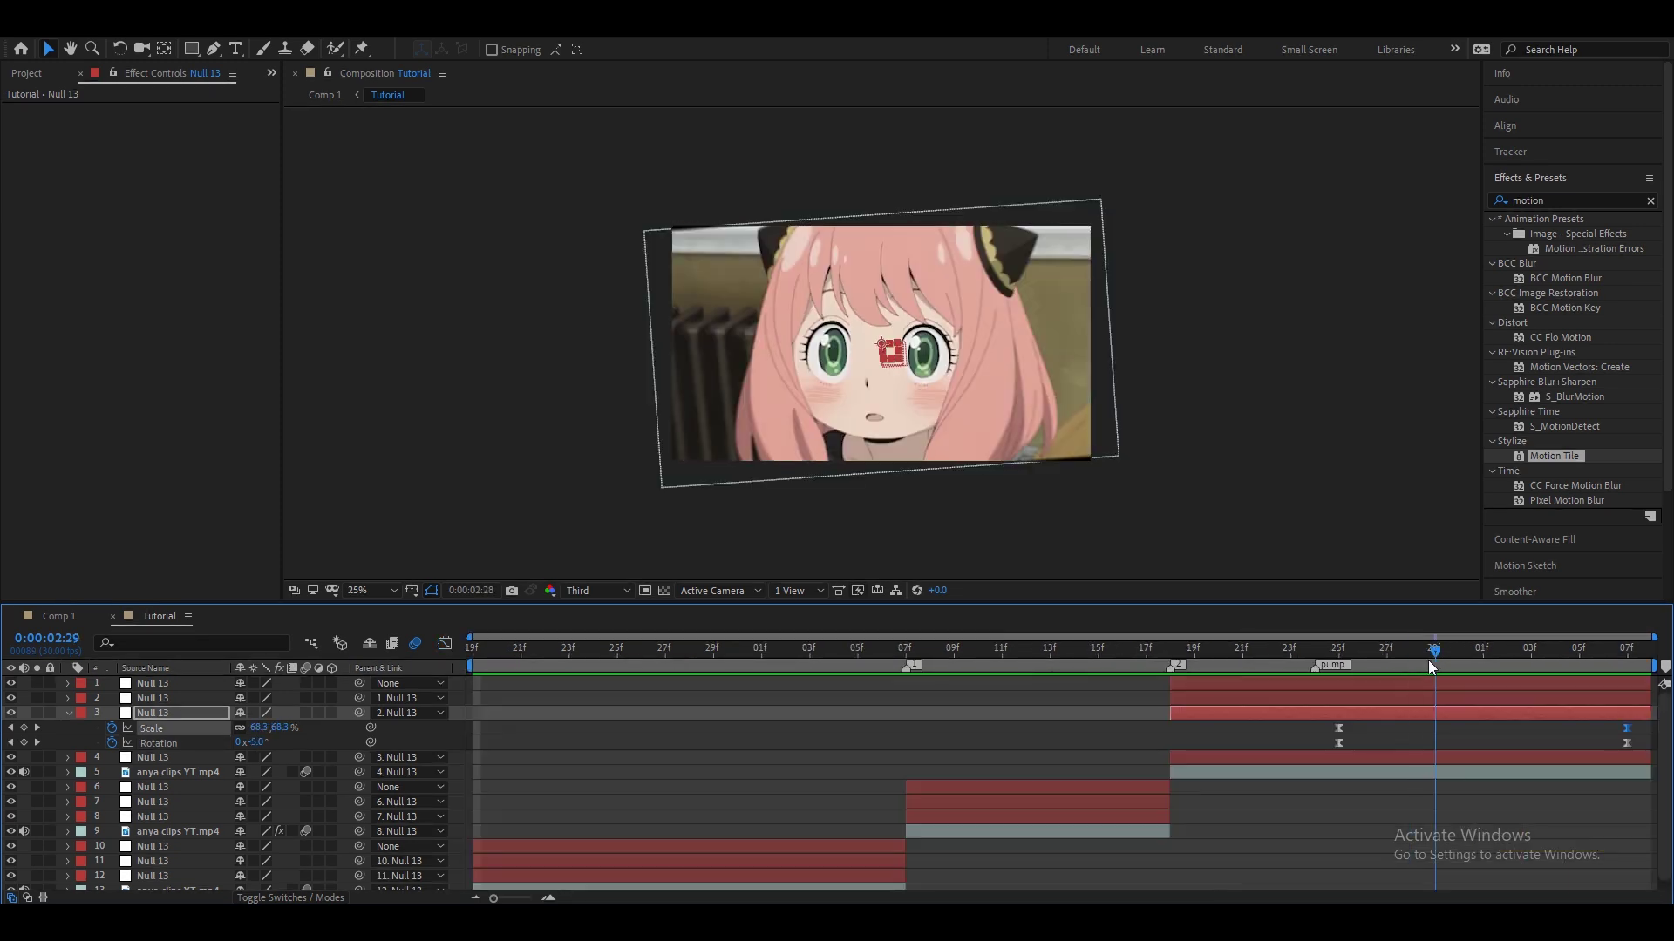
pyautogui.press('pagedown')
pyautogui.click(1414, 772)
pyautogui.doubleClick(1561, 456)
pyautogui.write('200')
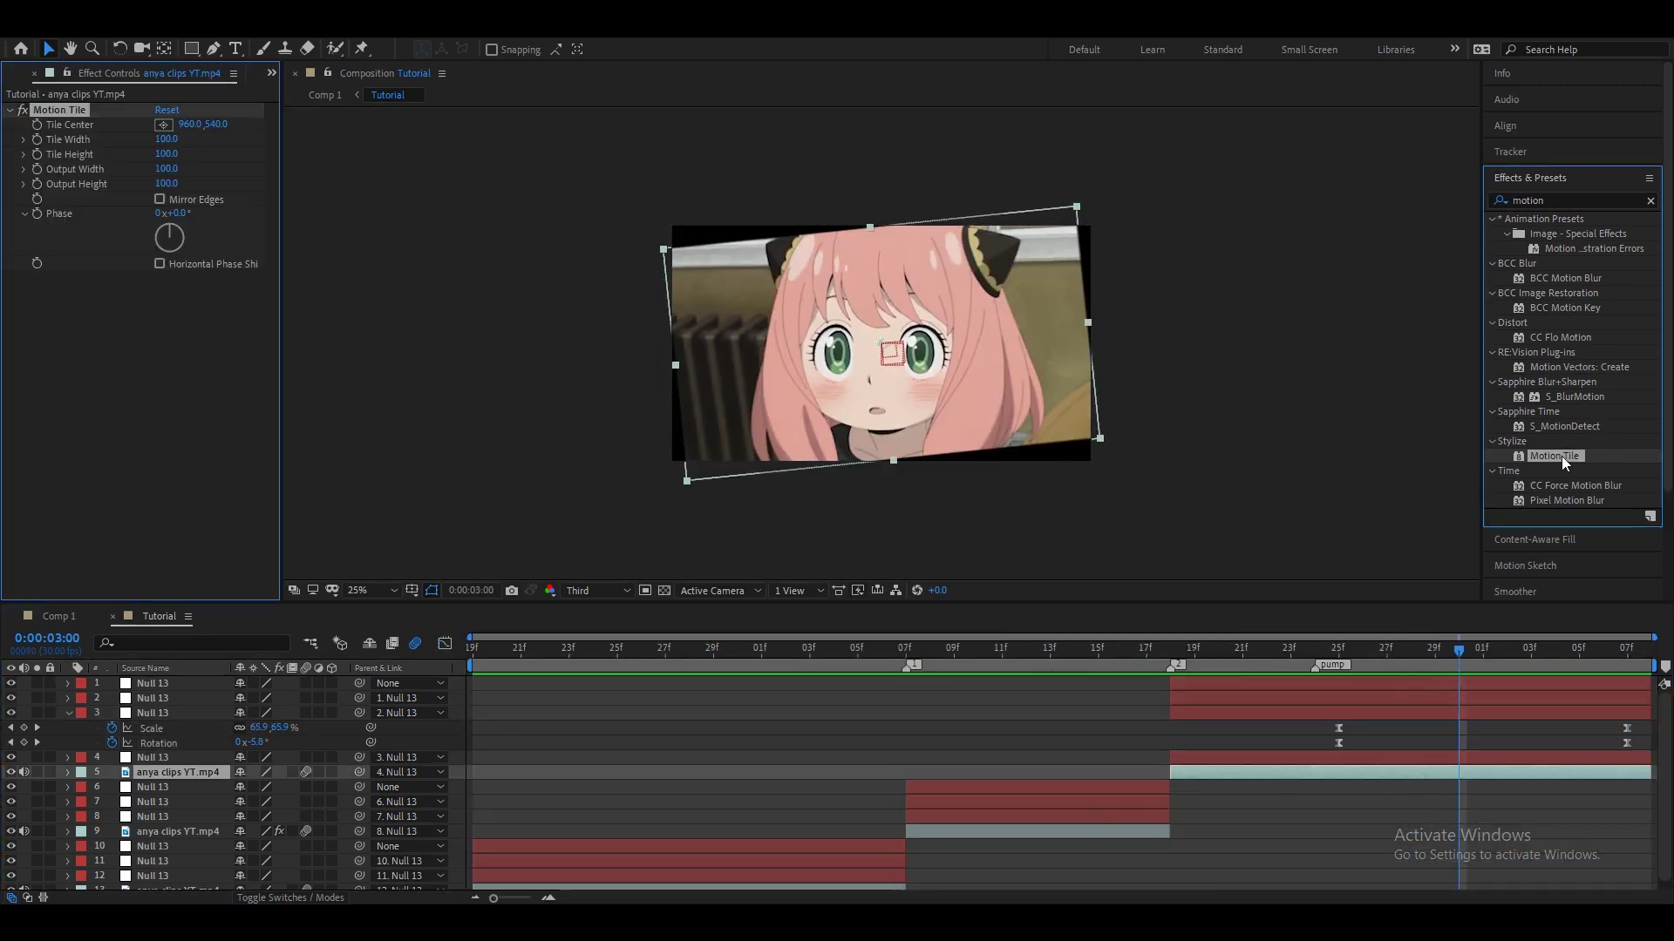
pyautogui.click(171, 184)
pyautogui.write('220')
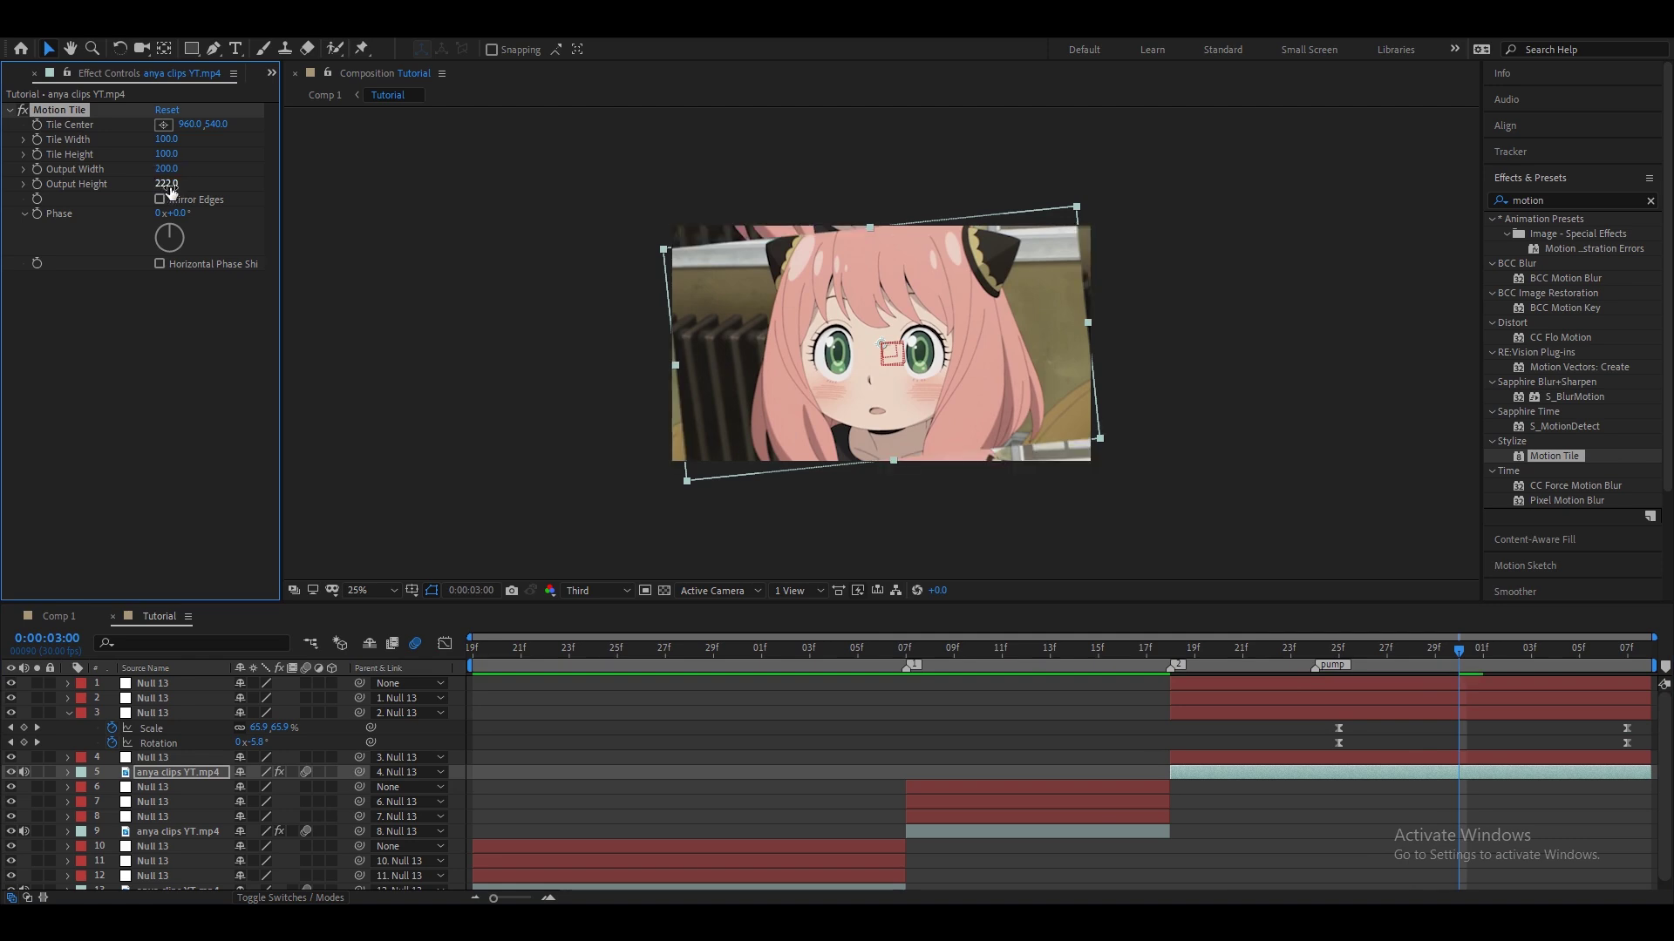
pyautogui.press('Return')
pyautogui.click(1527, 200)
# Step: Apply Turbulent Displace to the first clip with Amount 25 and Size 80
pyautogui.write('turb')
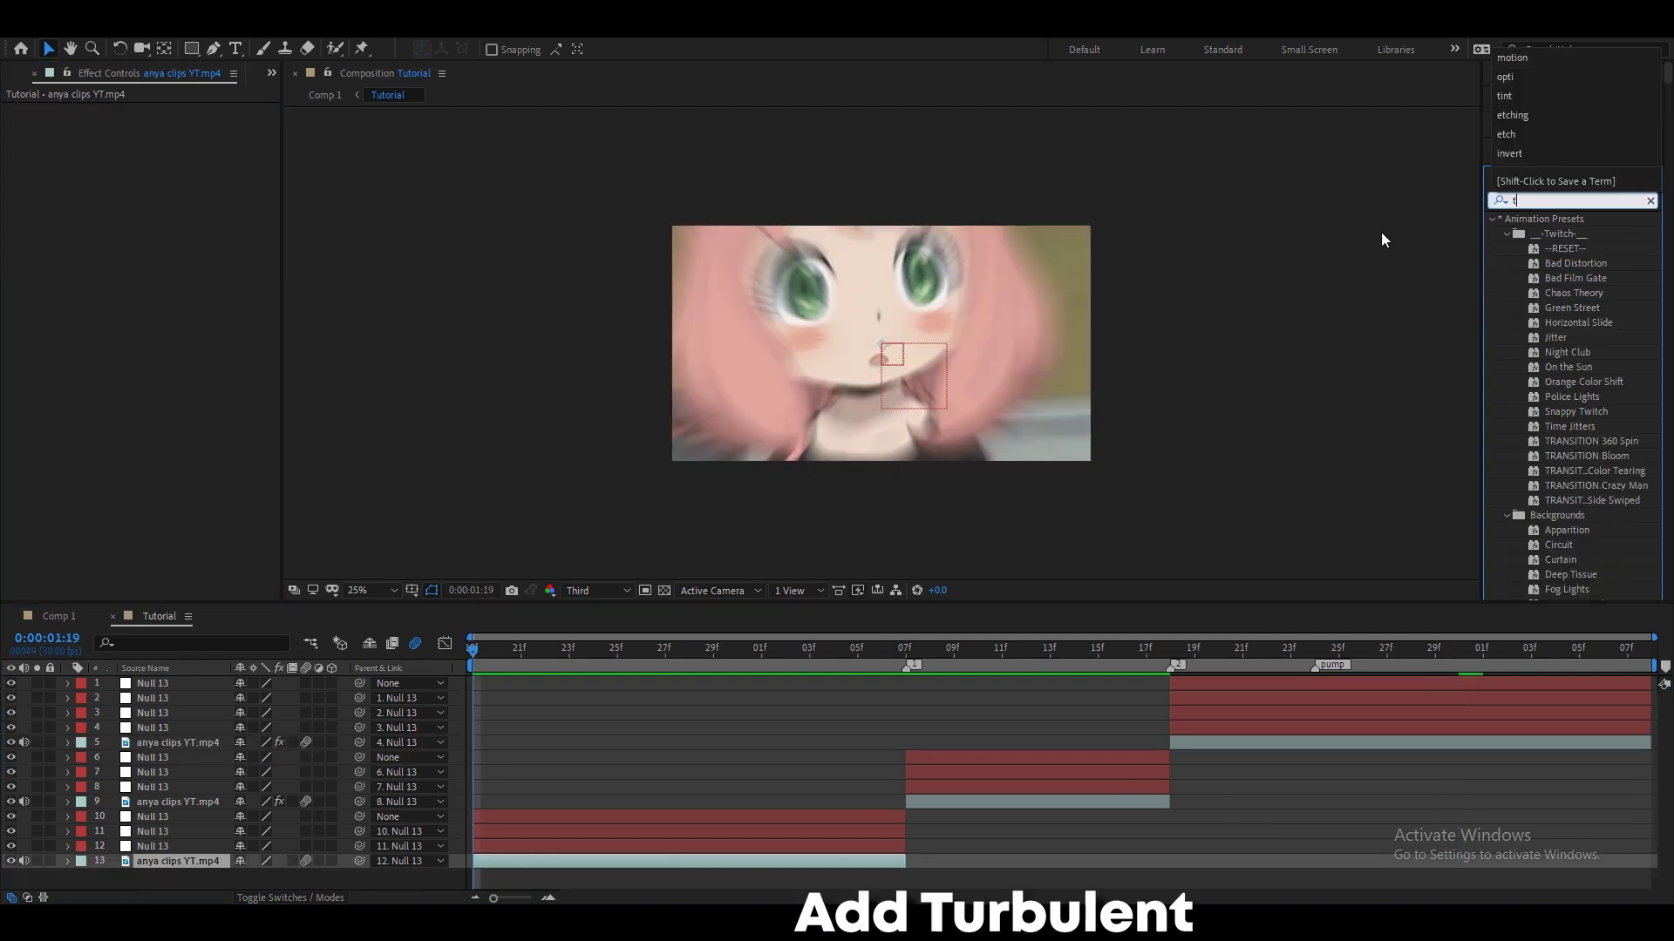
pyautogui.moveTo(1592, 311); pyautogui.dragTo(646, 856)
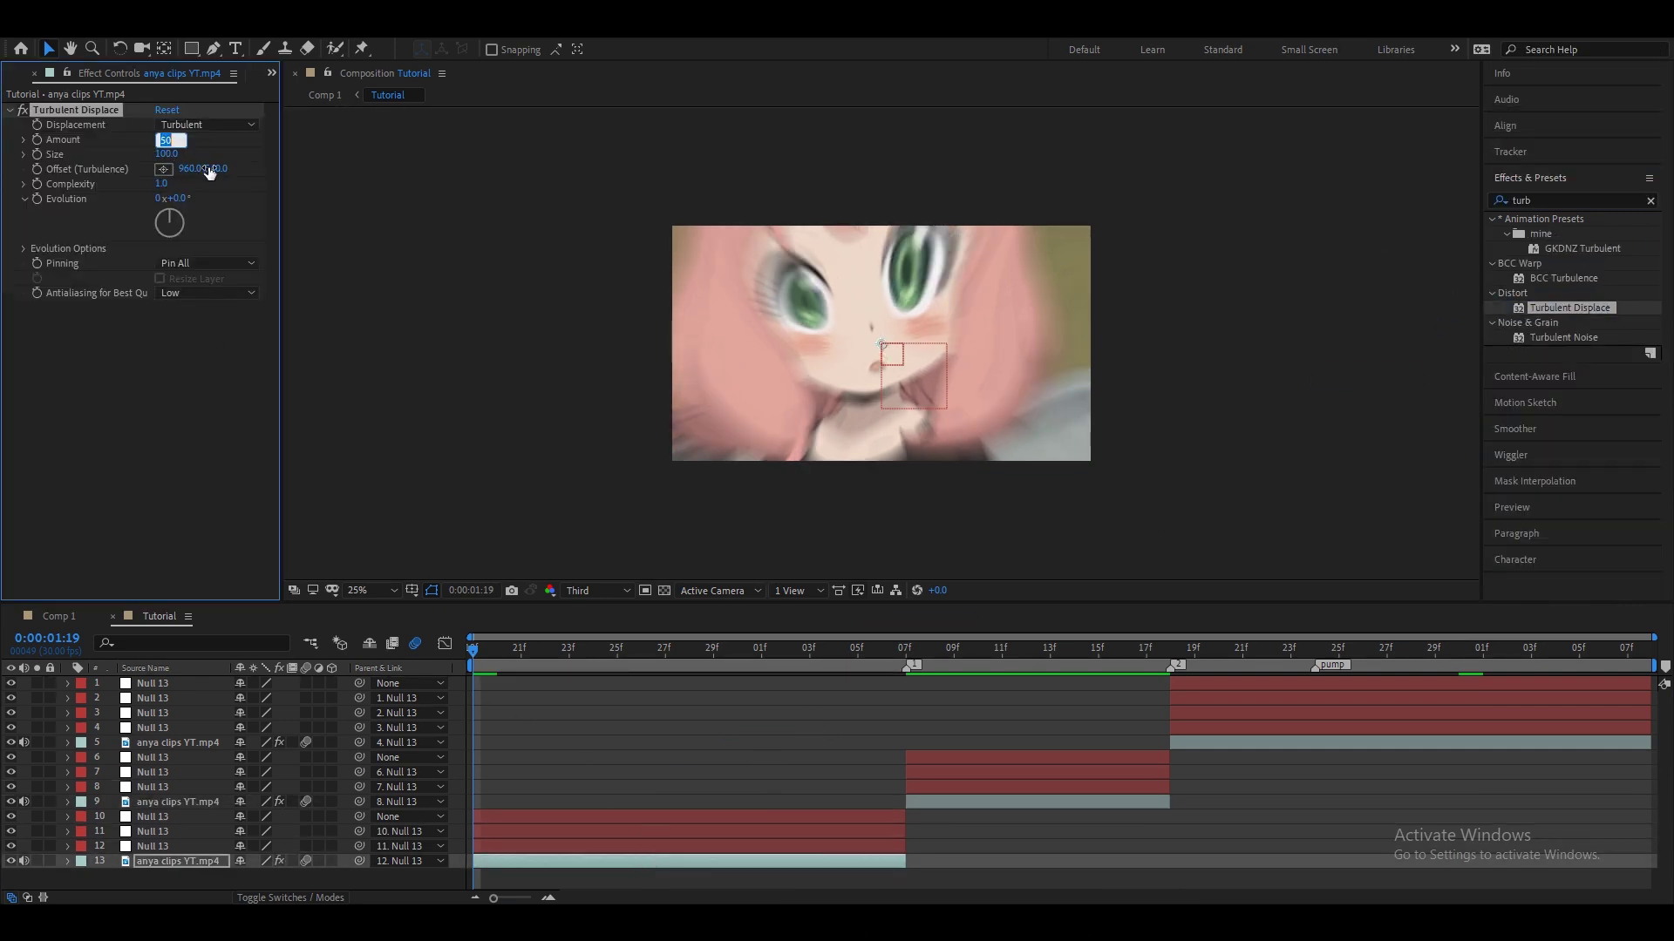
pyautogui.press('Return')
pyautogui.click(165, 154)
pyautogui.write('80')
pyautogui.press('Return')
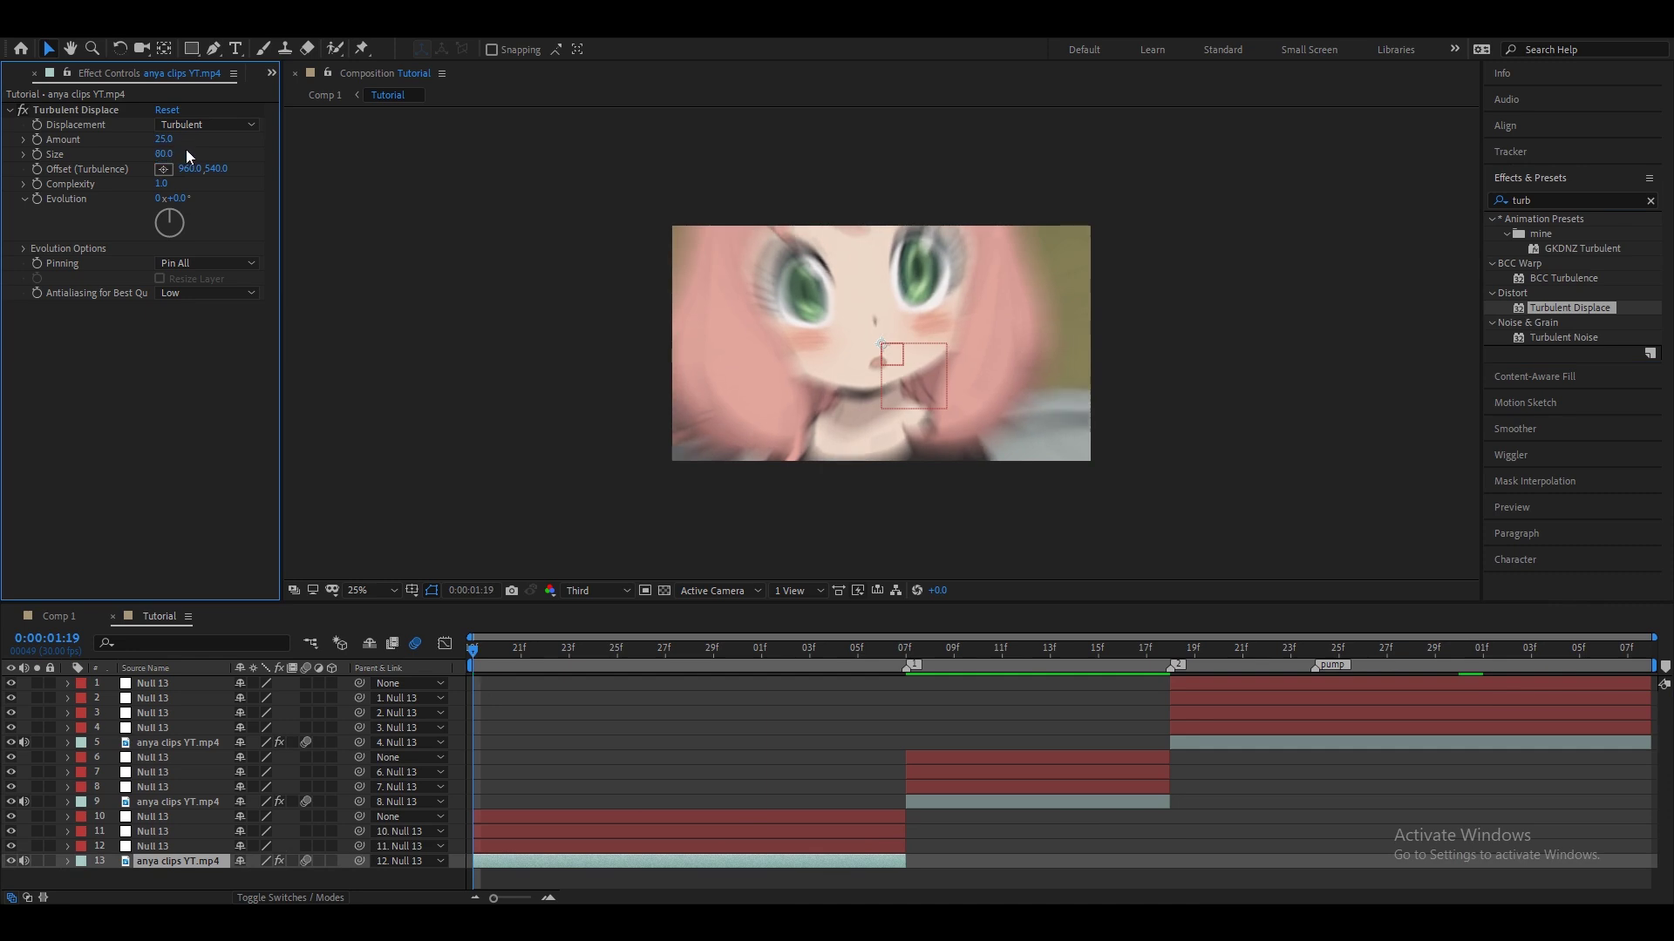
# Step: Keyframe Amount and Size, setting Size 200 and Amount 0 at 0:00:02:06
pyautogui.click(38, 155)
pyautogui.press('u')
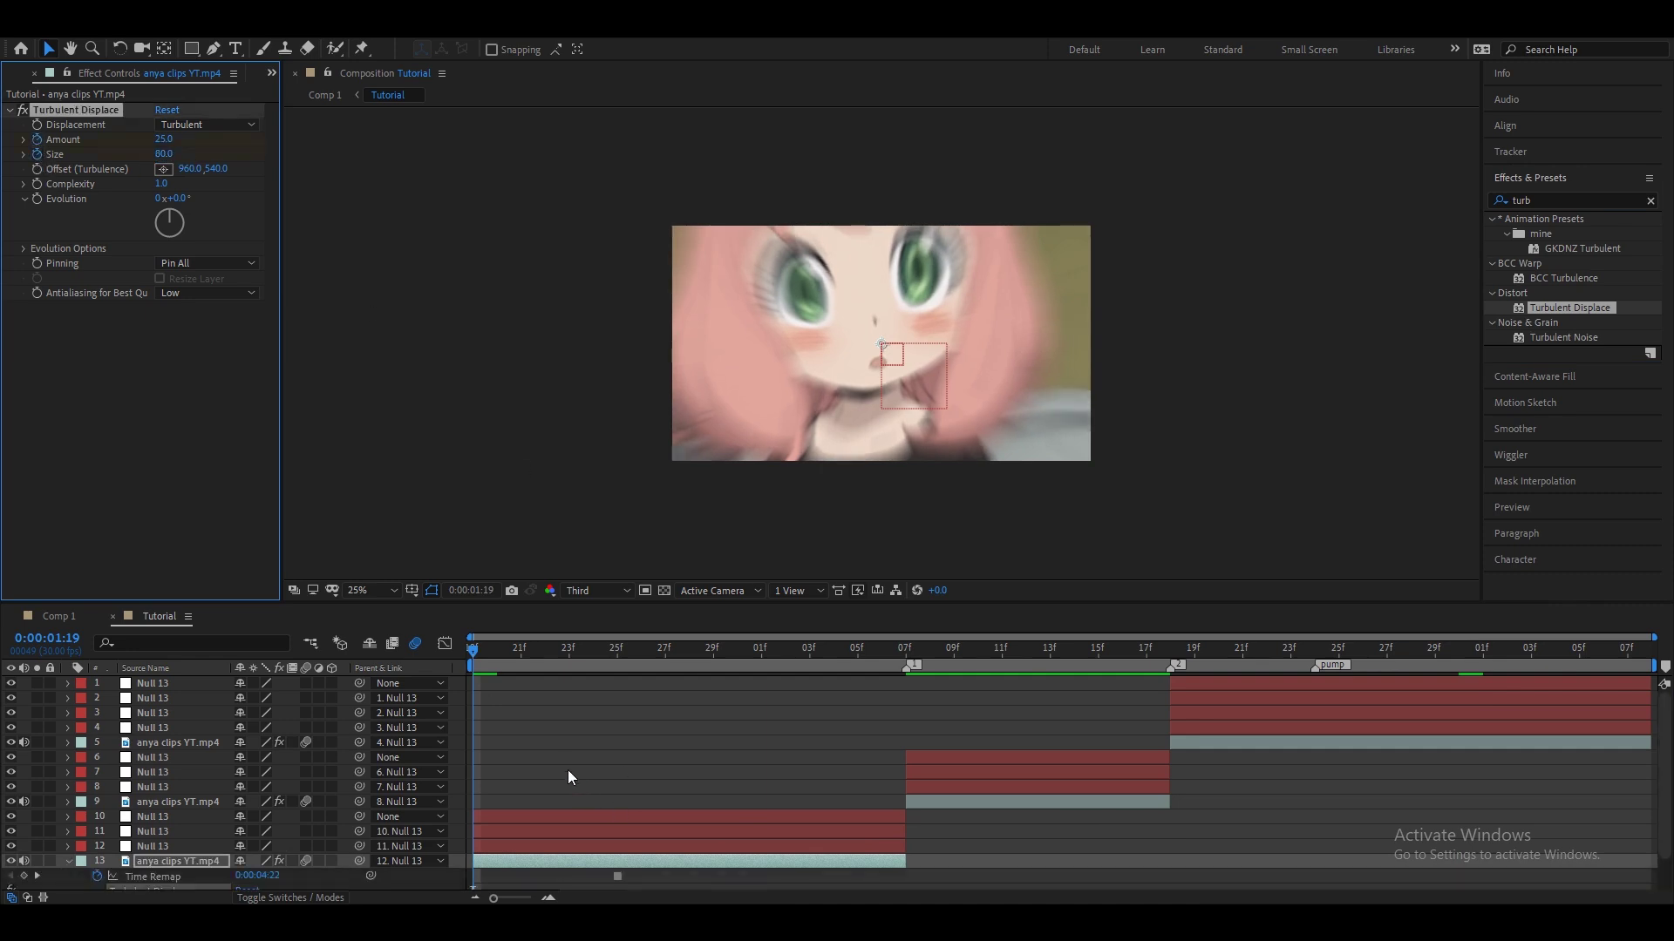
pyautogui.moveTo(593, 656); pyautogui.dragTo(879, 696)
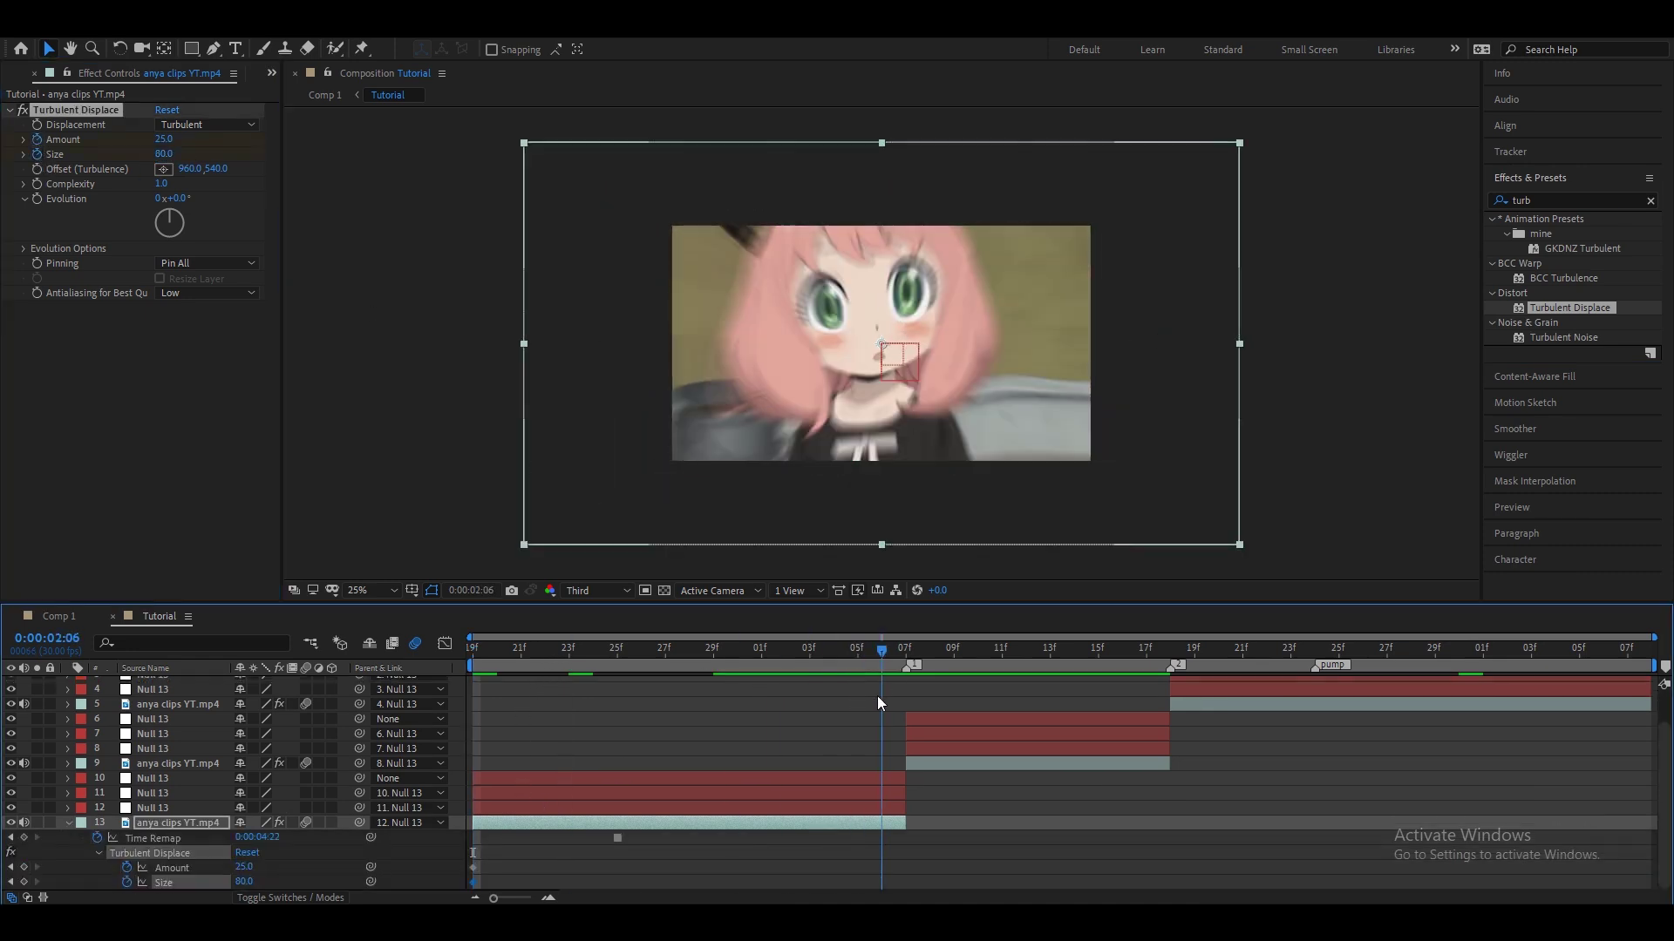
pyautogui.click(247, 883)
pyautogui.write('200')
pyautogui.press('Return')
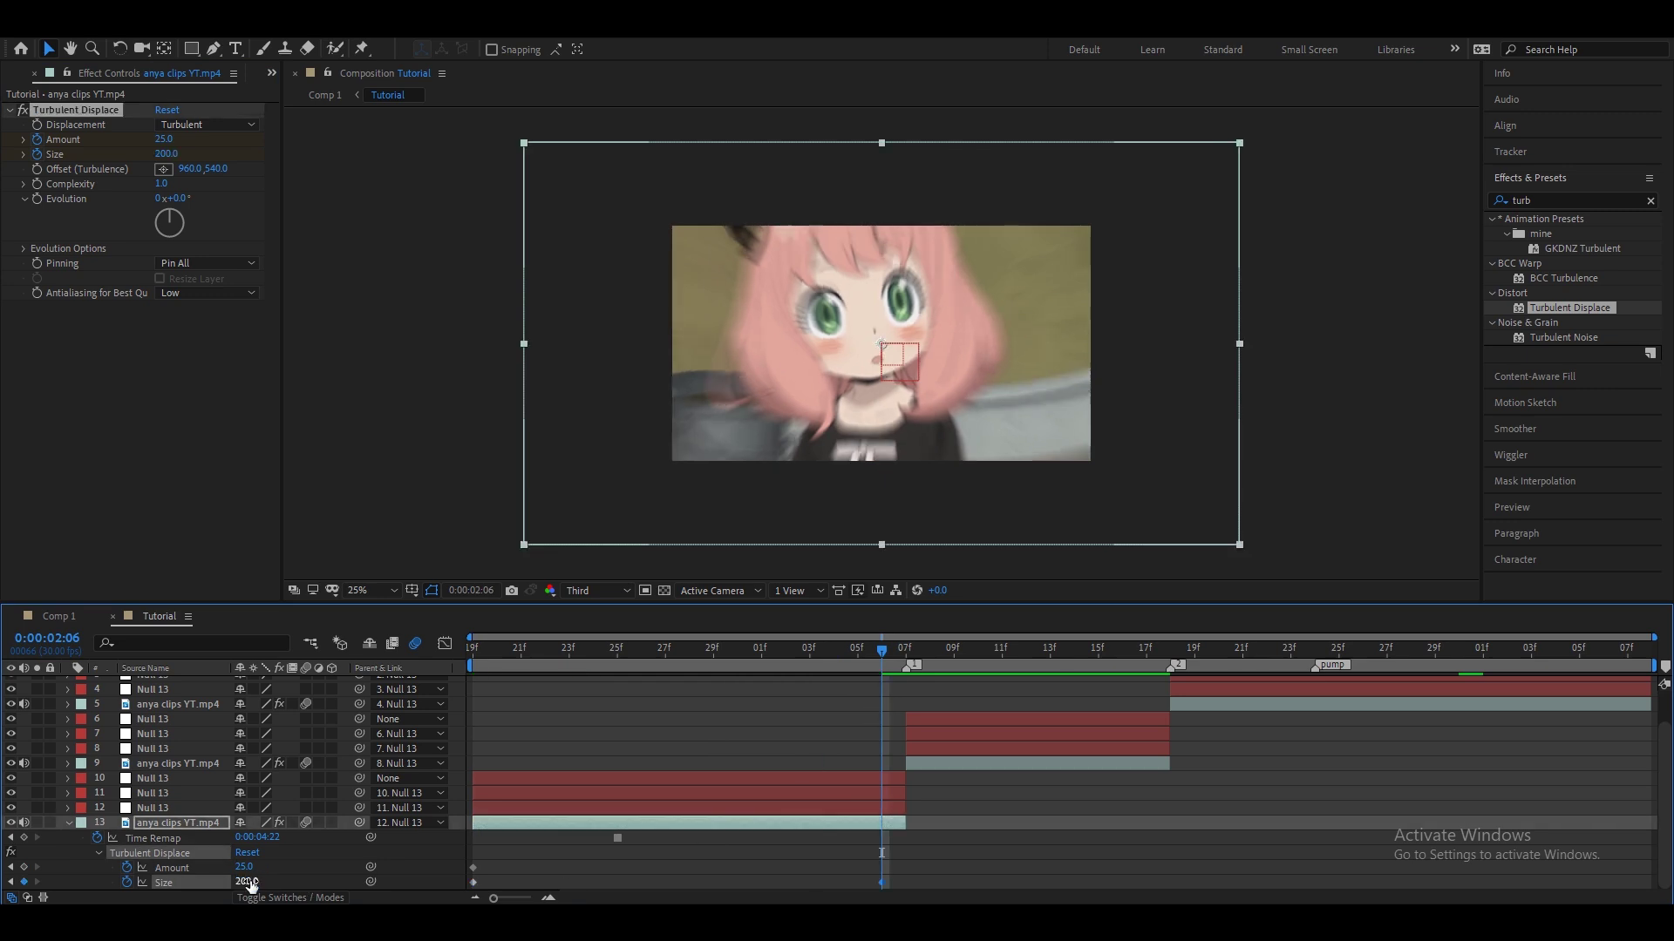
pyautogui.write('0')
pyautogui.press('Return')
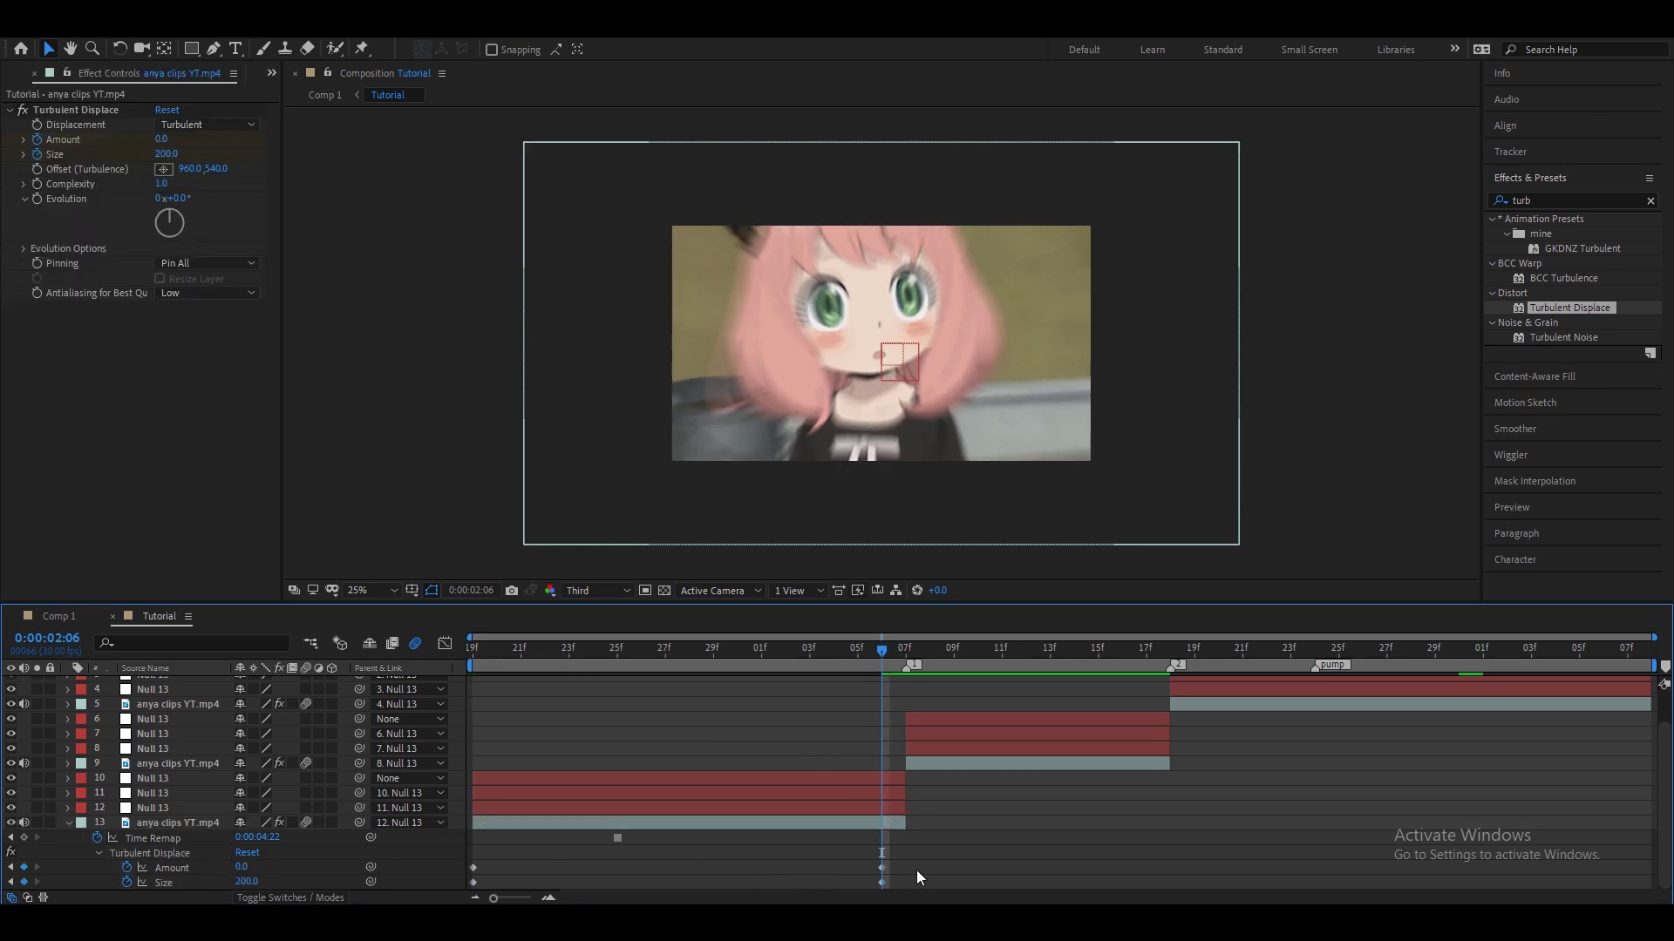
# Step: Set Amount to 50 on the first keyframes, ease them, and view the Amount curve
pyautogui.press('j')
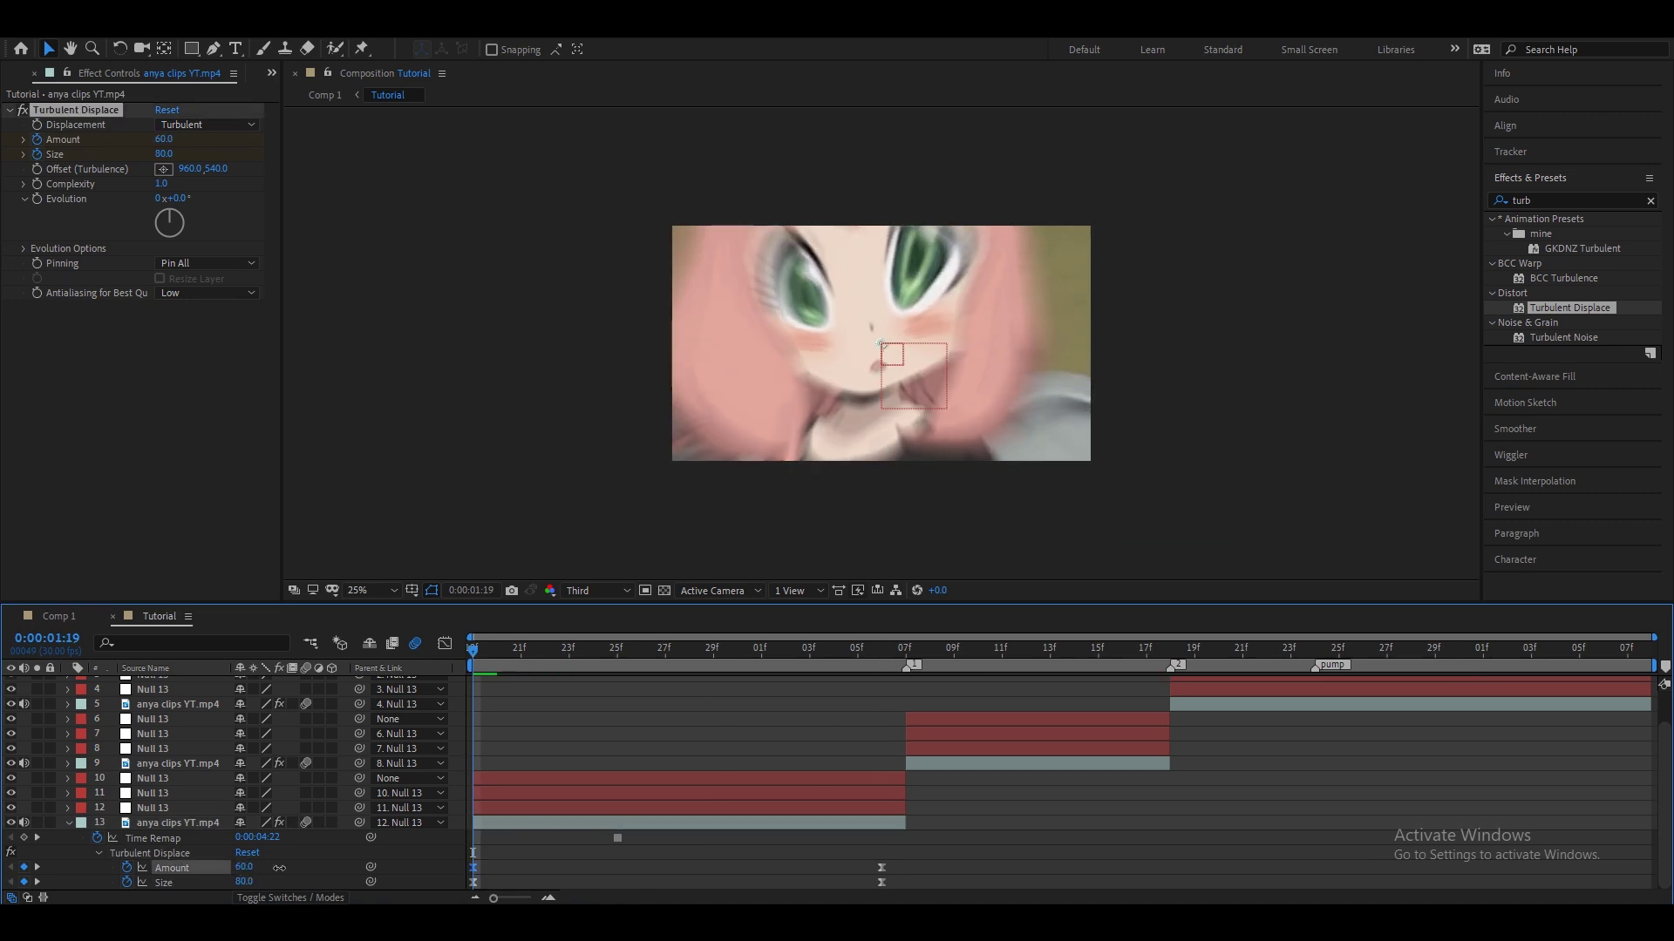
pyautogui.click(246, 868)
pyautogui.press('Return')
pyautogui.press('space')
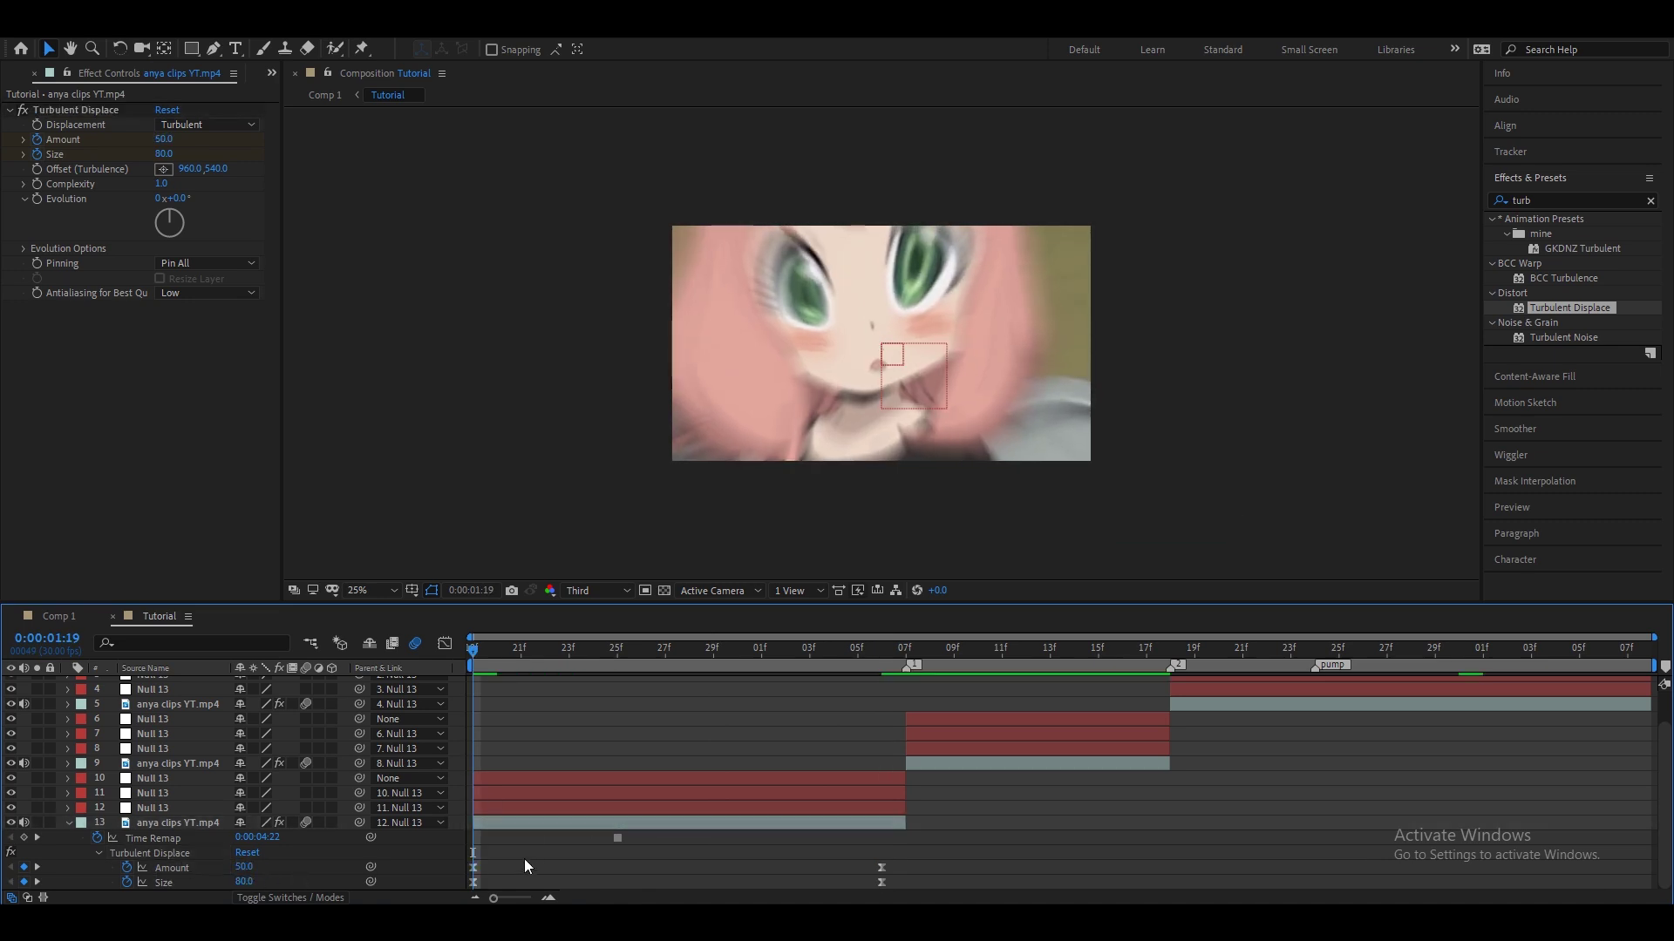
pyautogui.hotkey('shift', 'F3')
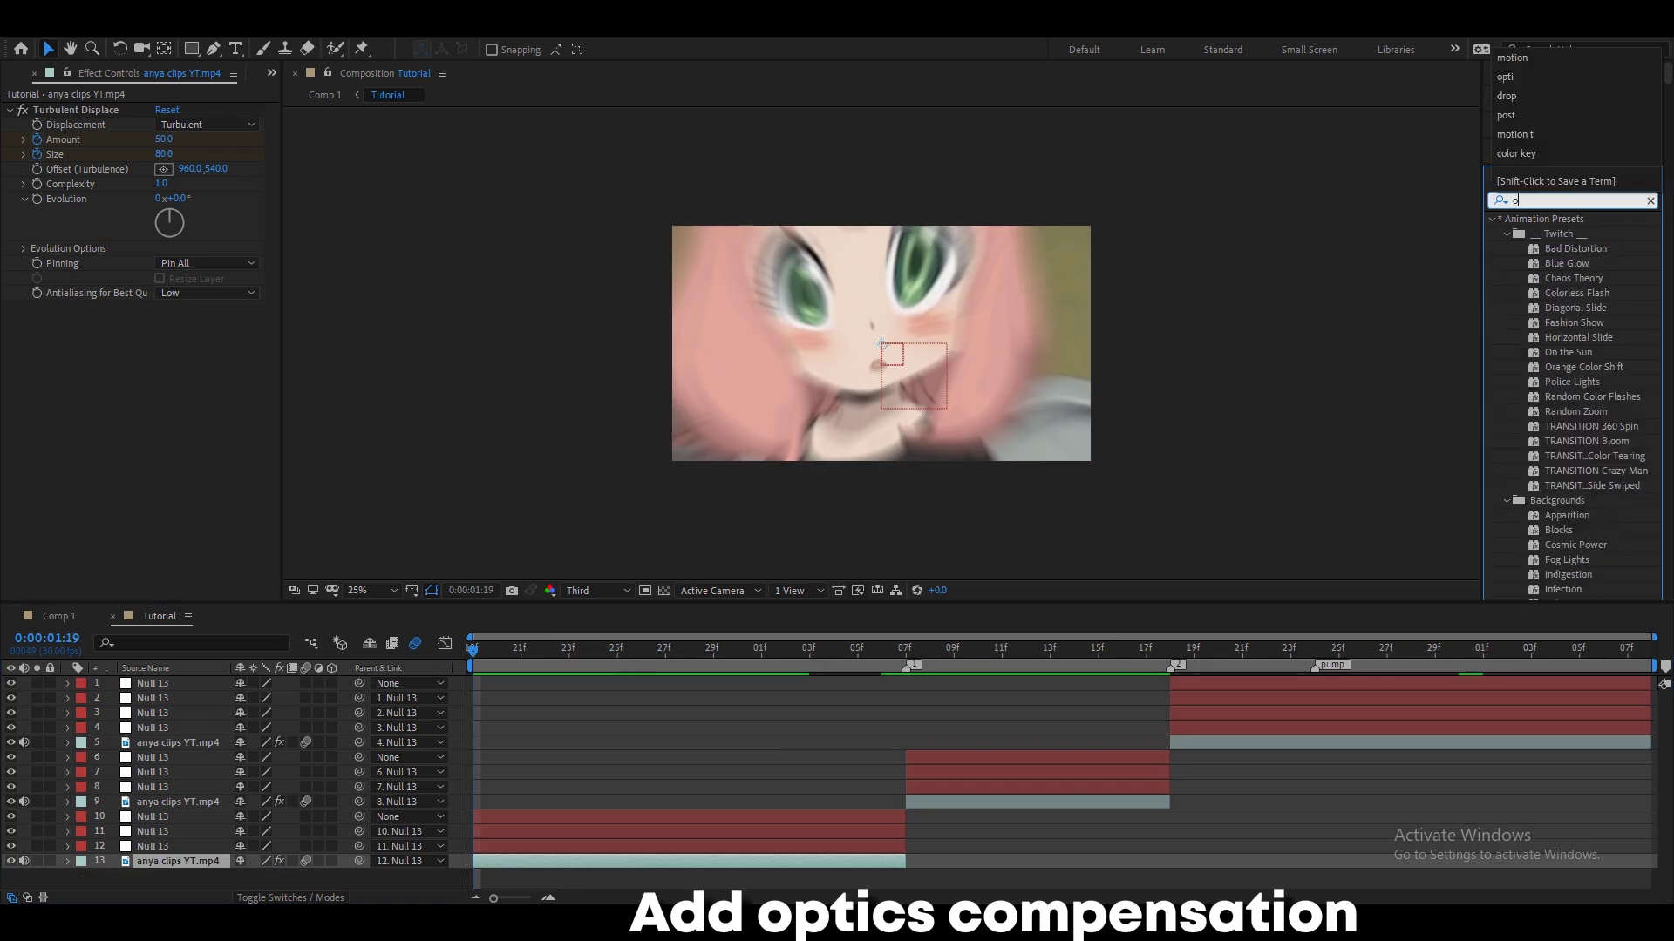
# Step: Apply Optics Compensation to the clip with Reverse Lens Distortion enabled
pyautogui.write('pt')
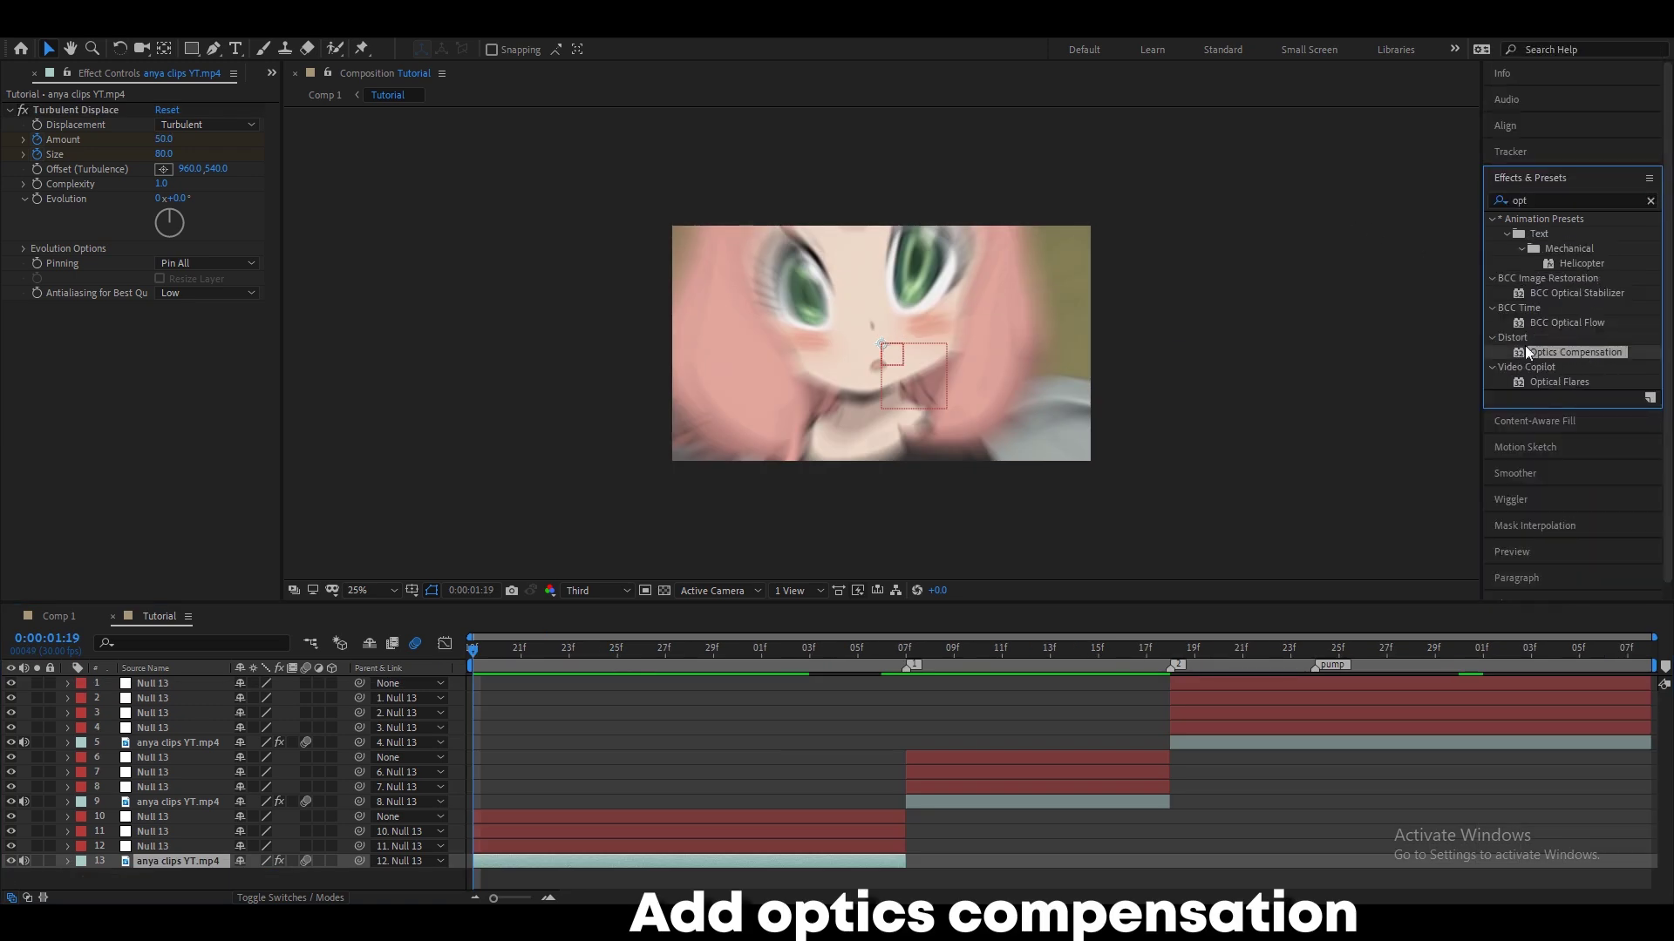
pyautogui.moveTo(1525, 349); pyautogui.dragTo(141, 333)
pyautogui.click(160, 336)
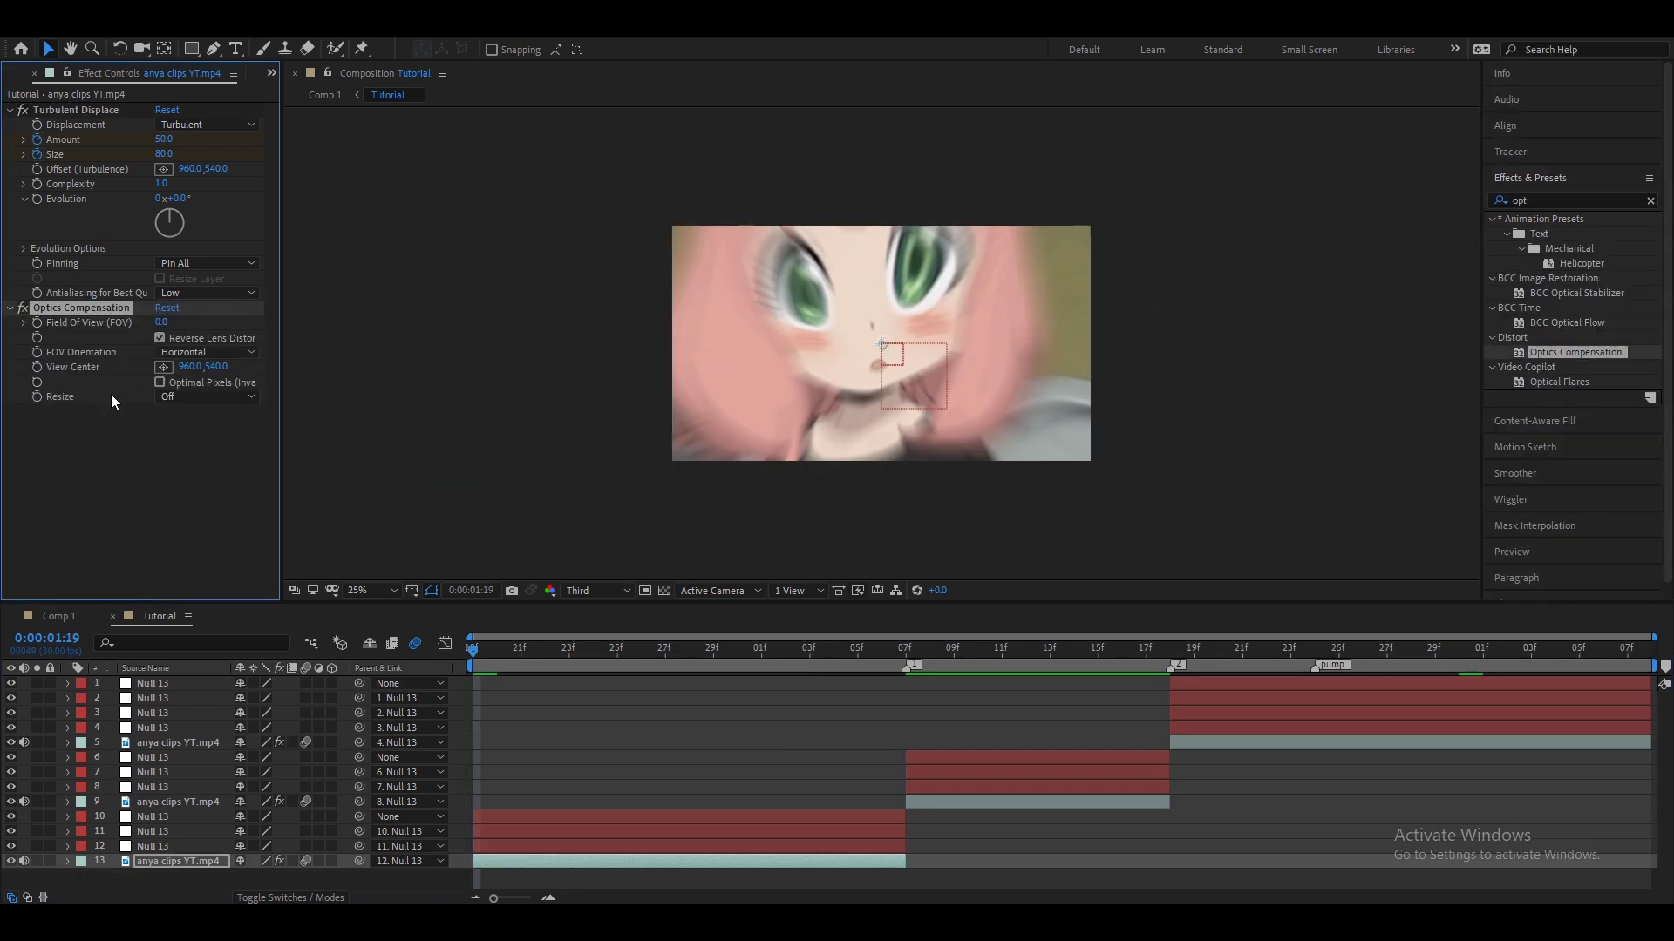
pyautogui.press('u')
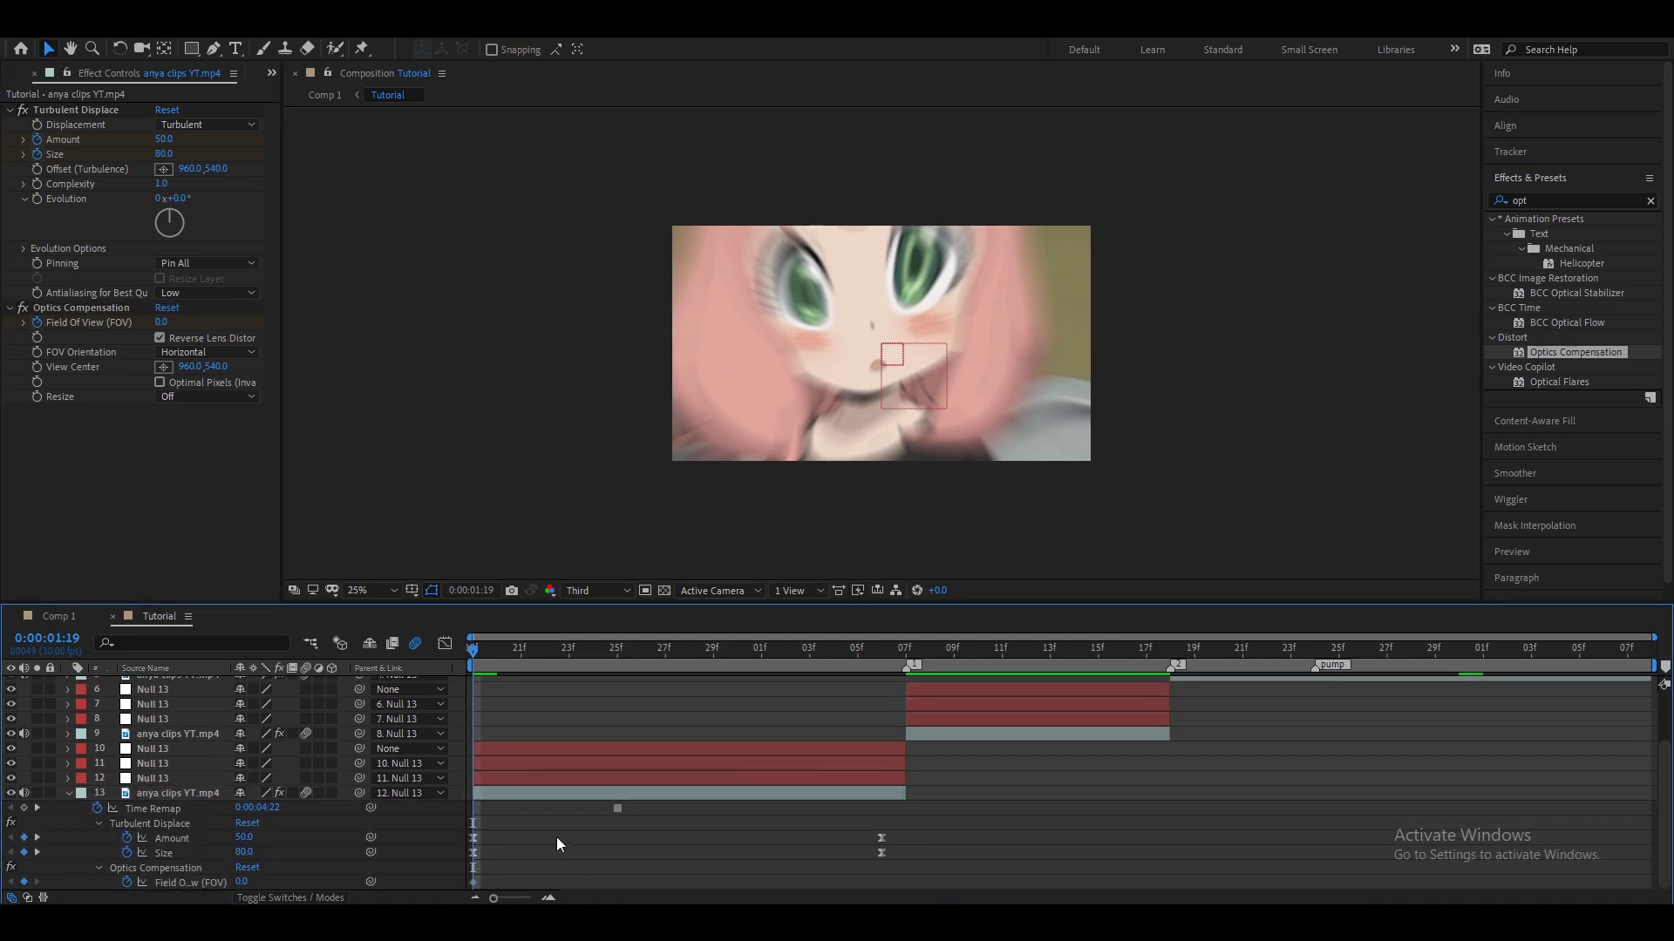
# Step: Keyframe Field Of View and set its value at 0:00:02:04
pyautogui.moveTo(506, 652); pyautogui.dragTo(870, 748)
pyautogui.click(190, 882)
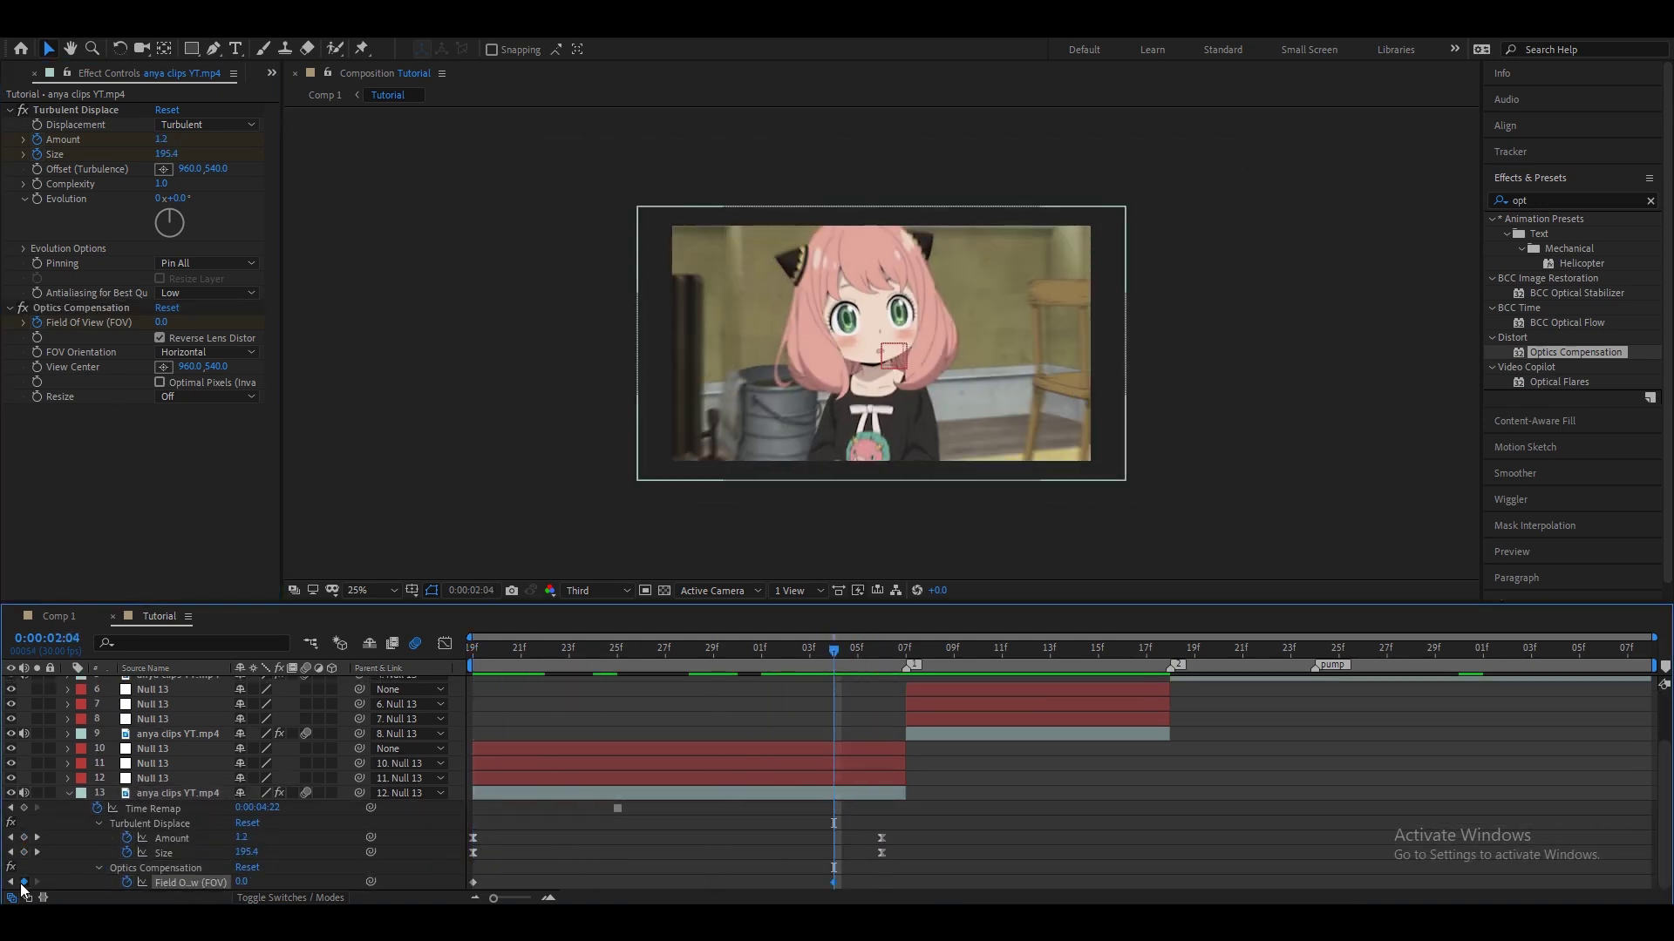
pyautogui.click(713, 652)
pyautogui.press('Home')
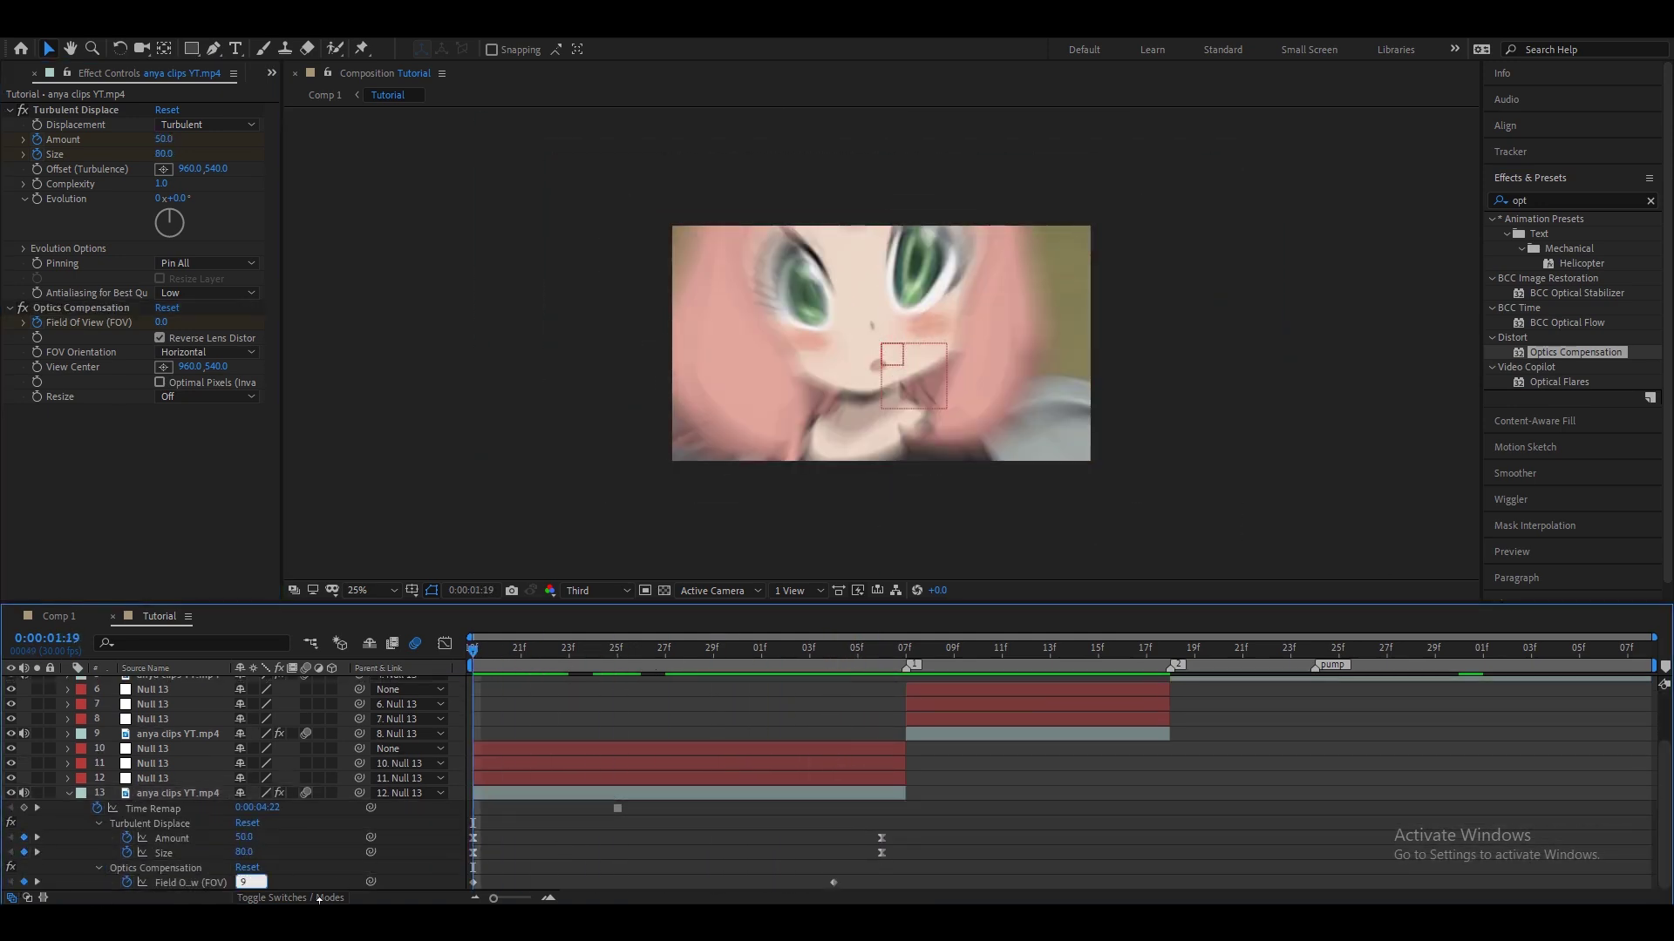
pyautogui.click(834, 651)
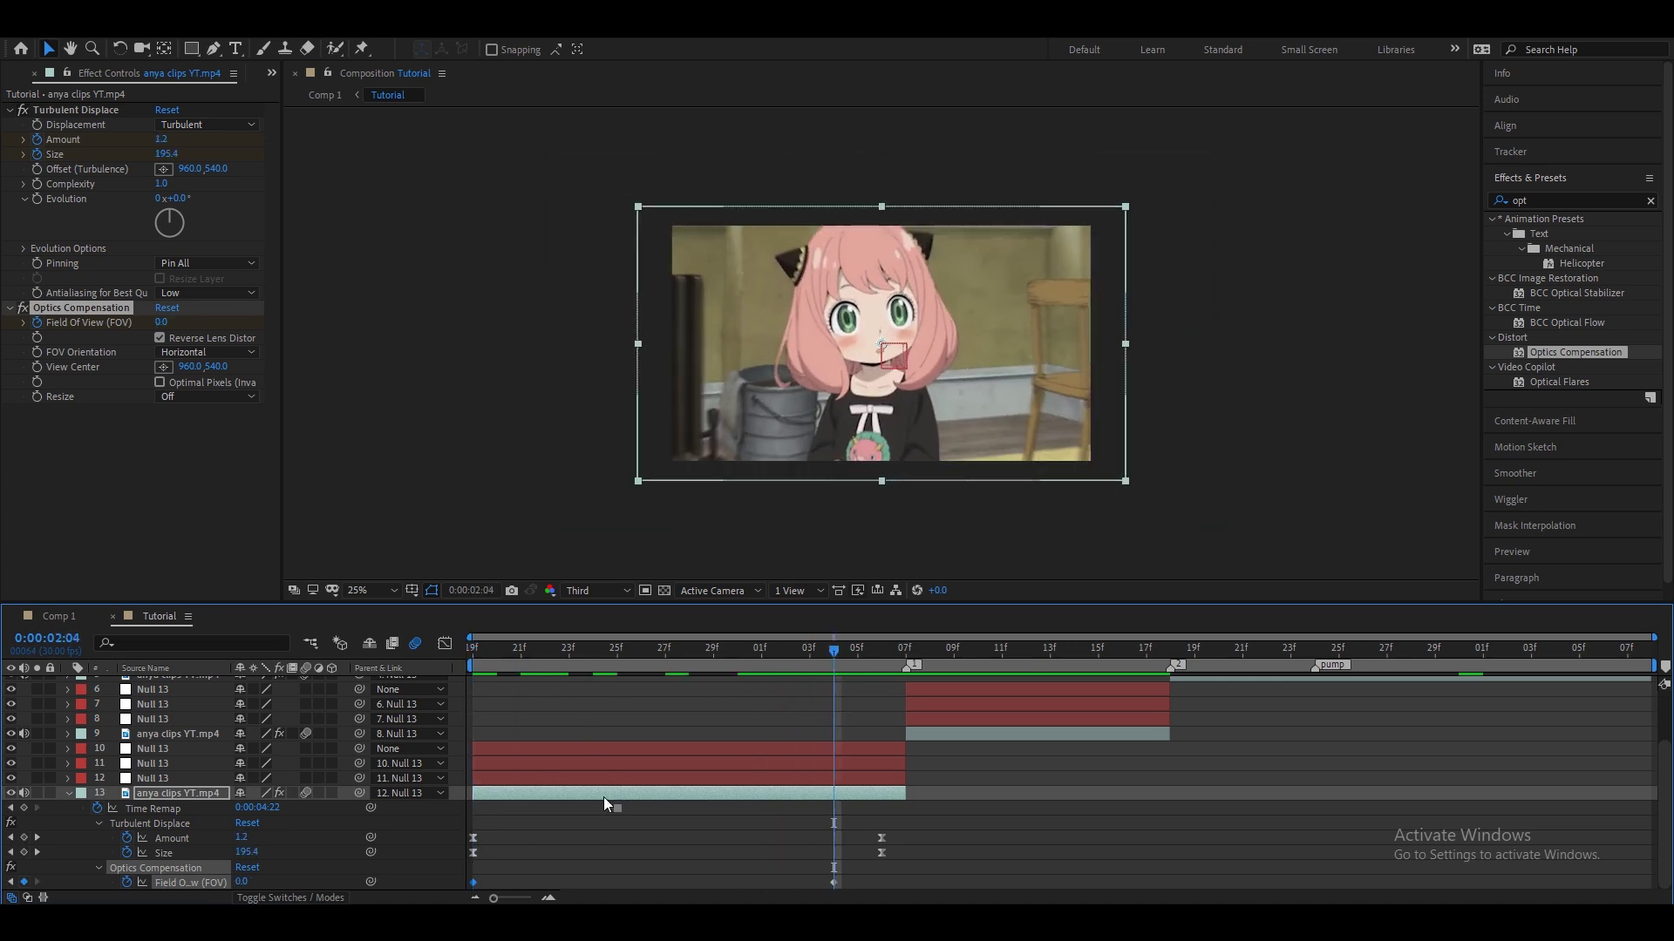
pyautogui.click(265, 884)
pyautogui.click(241, 882)
pyautogui.write('66')
pyautogui.press('Return')
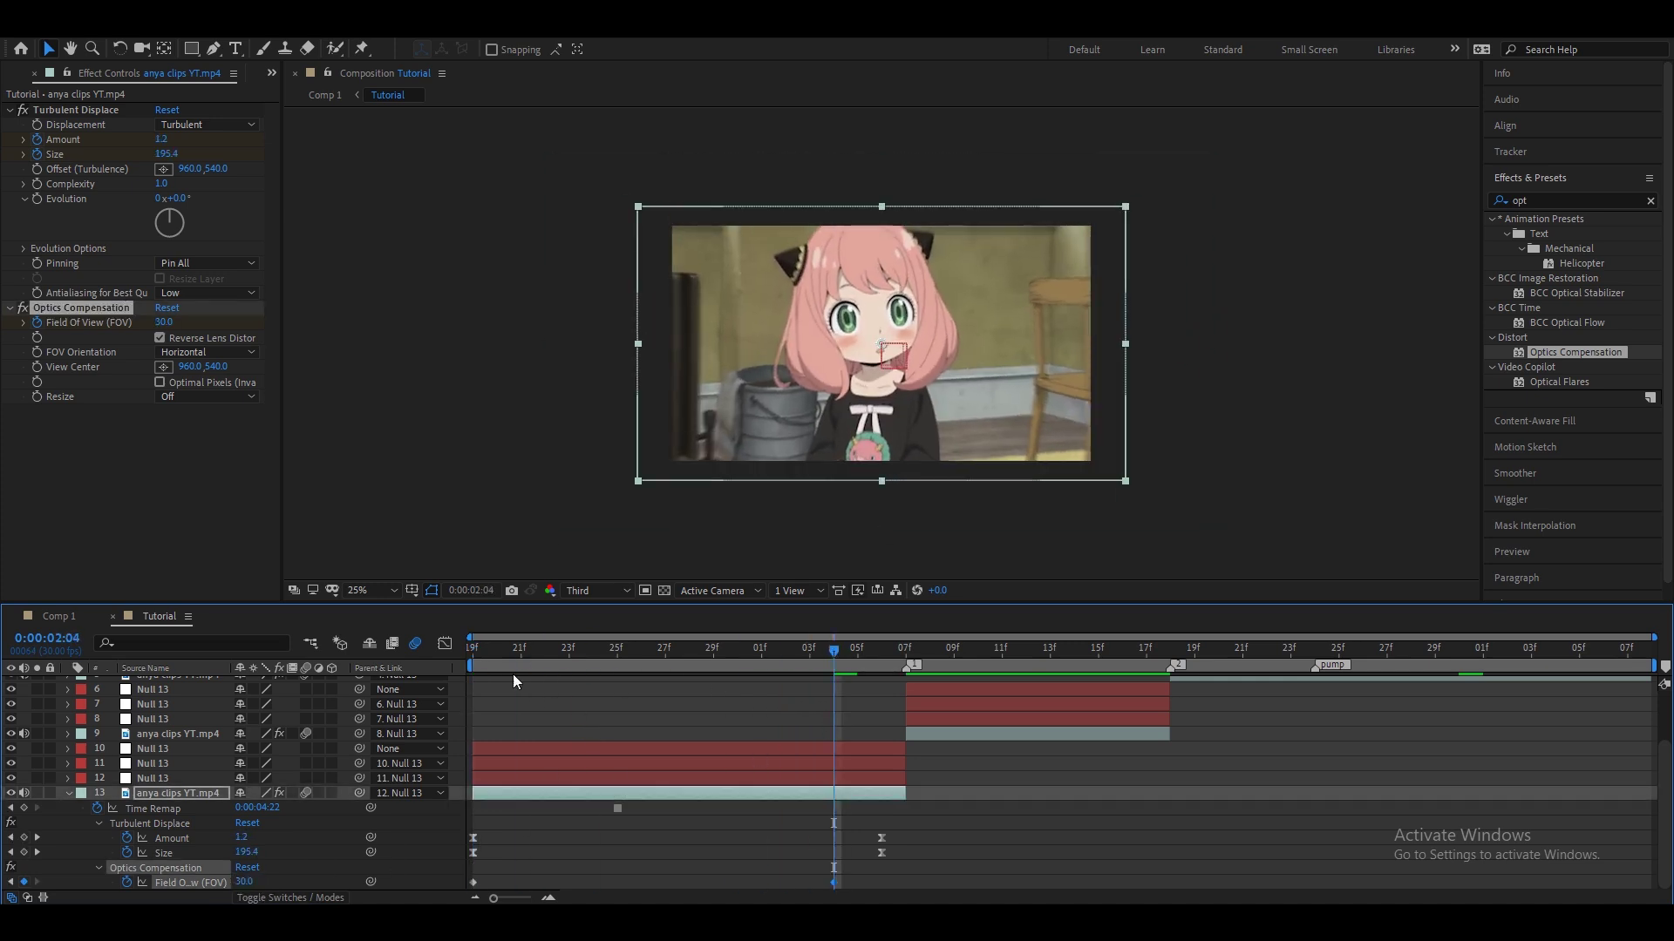
# Step: Set Field Of View to 100 on the first keyframe and Easy Ease both keys
pyautogui.click(617, 652)
pyautogui.press('Home')
pyautogui.click(243, 883)
pyautogui.write('11')
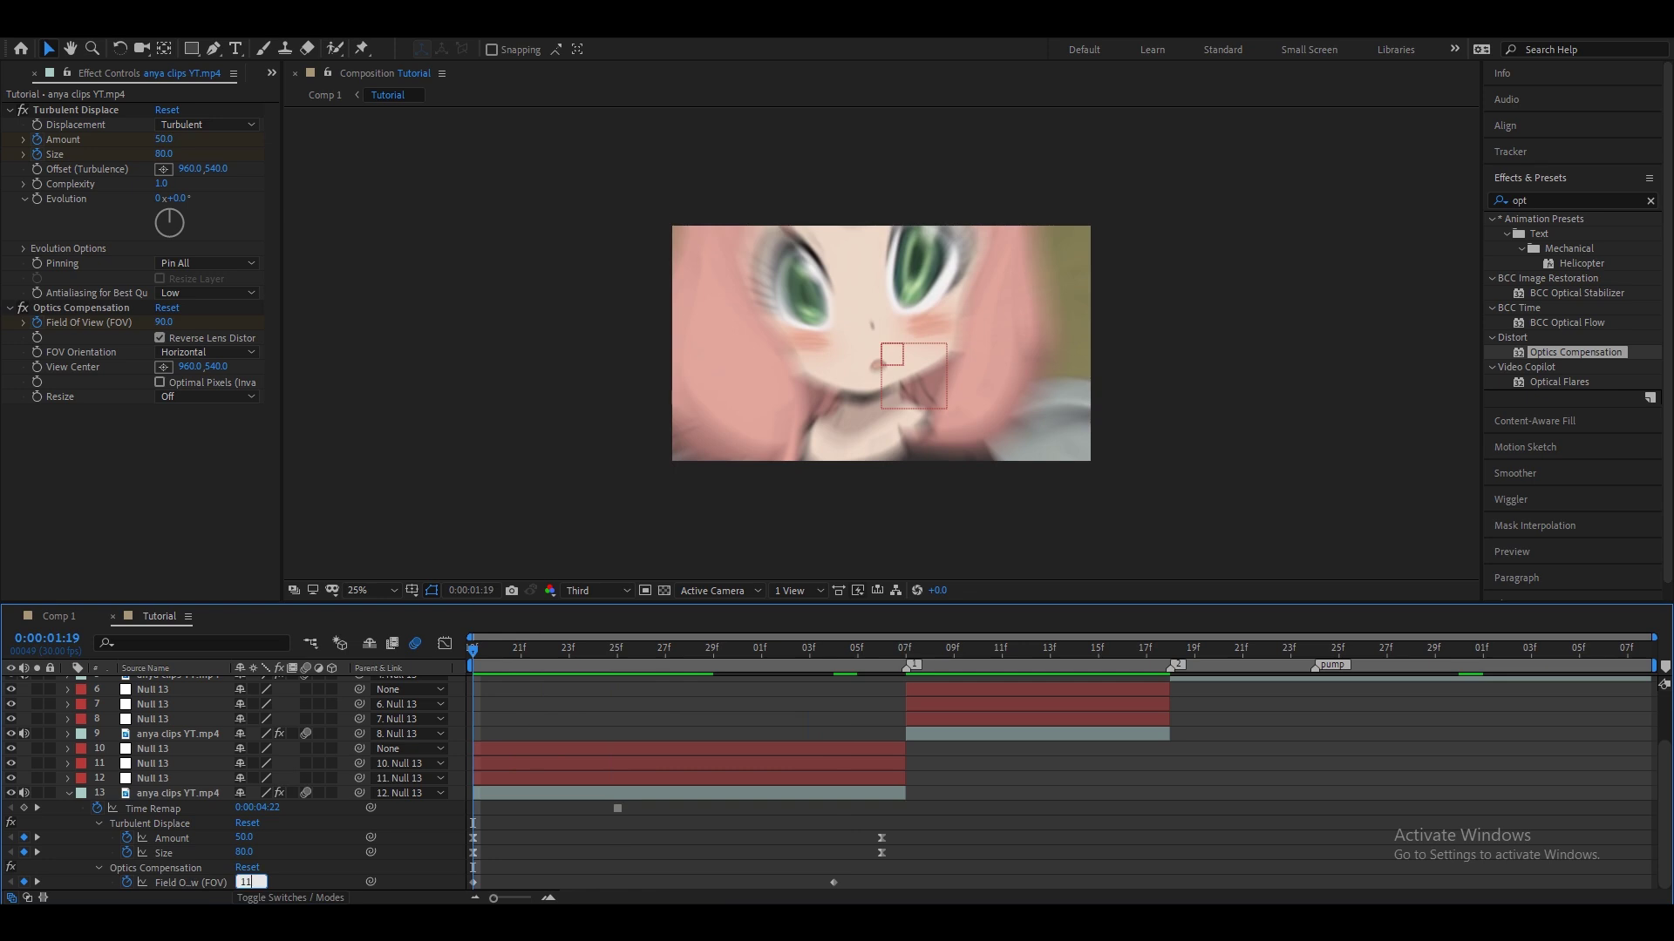
pyautogui.write('0')
pyautogui.press('Return')
pyautogui.moveTo(880, 870); pyautogui.dragTo(462, 889)
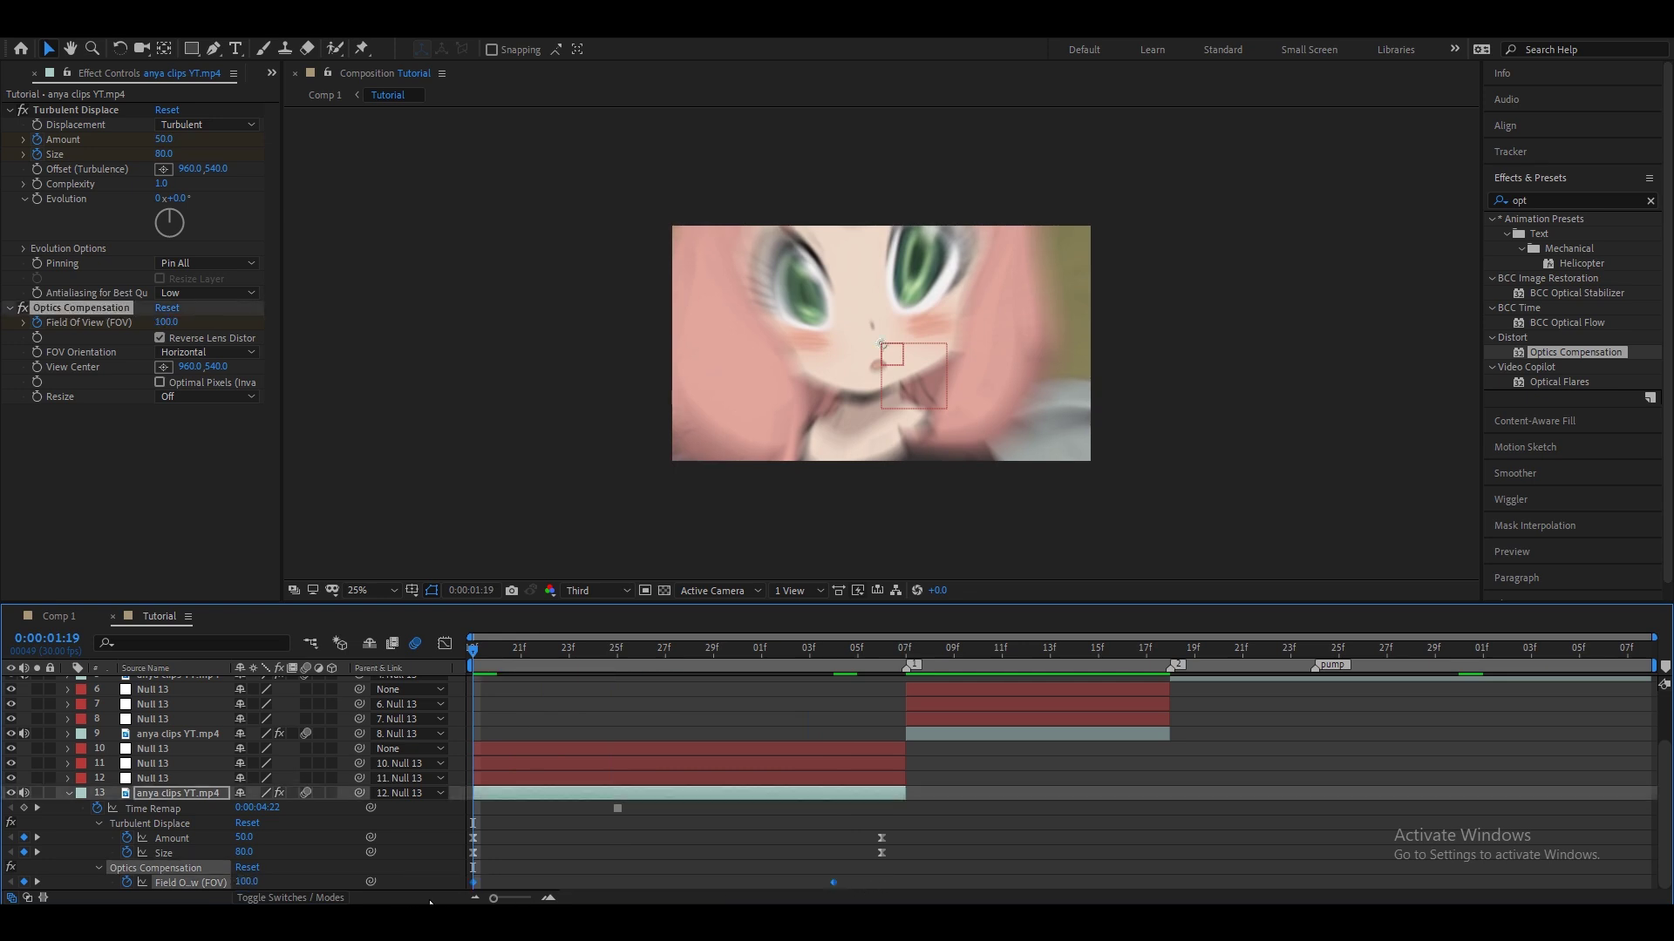
pyautogui.press('F9')
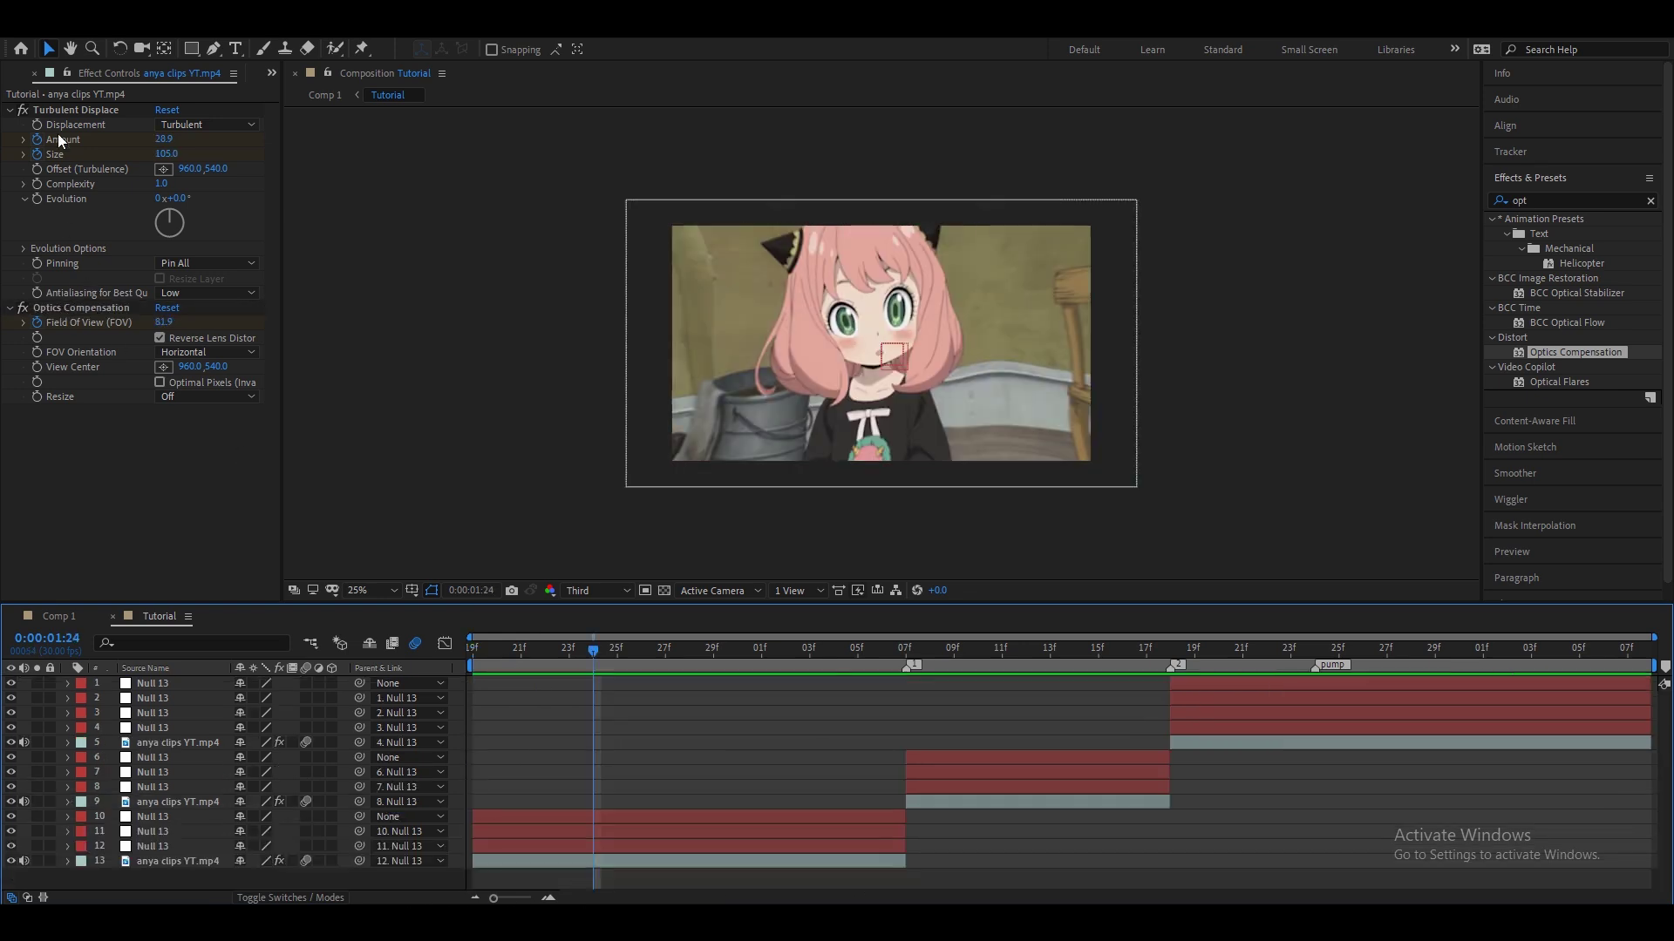
# Step: Paste Turbulent Displace onto the second anya clip, layer 9
pyautogui.click(77, 110)
pyautogui.click(911, 650)
pyautogui.click(923, 800)
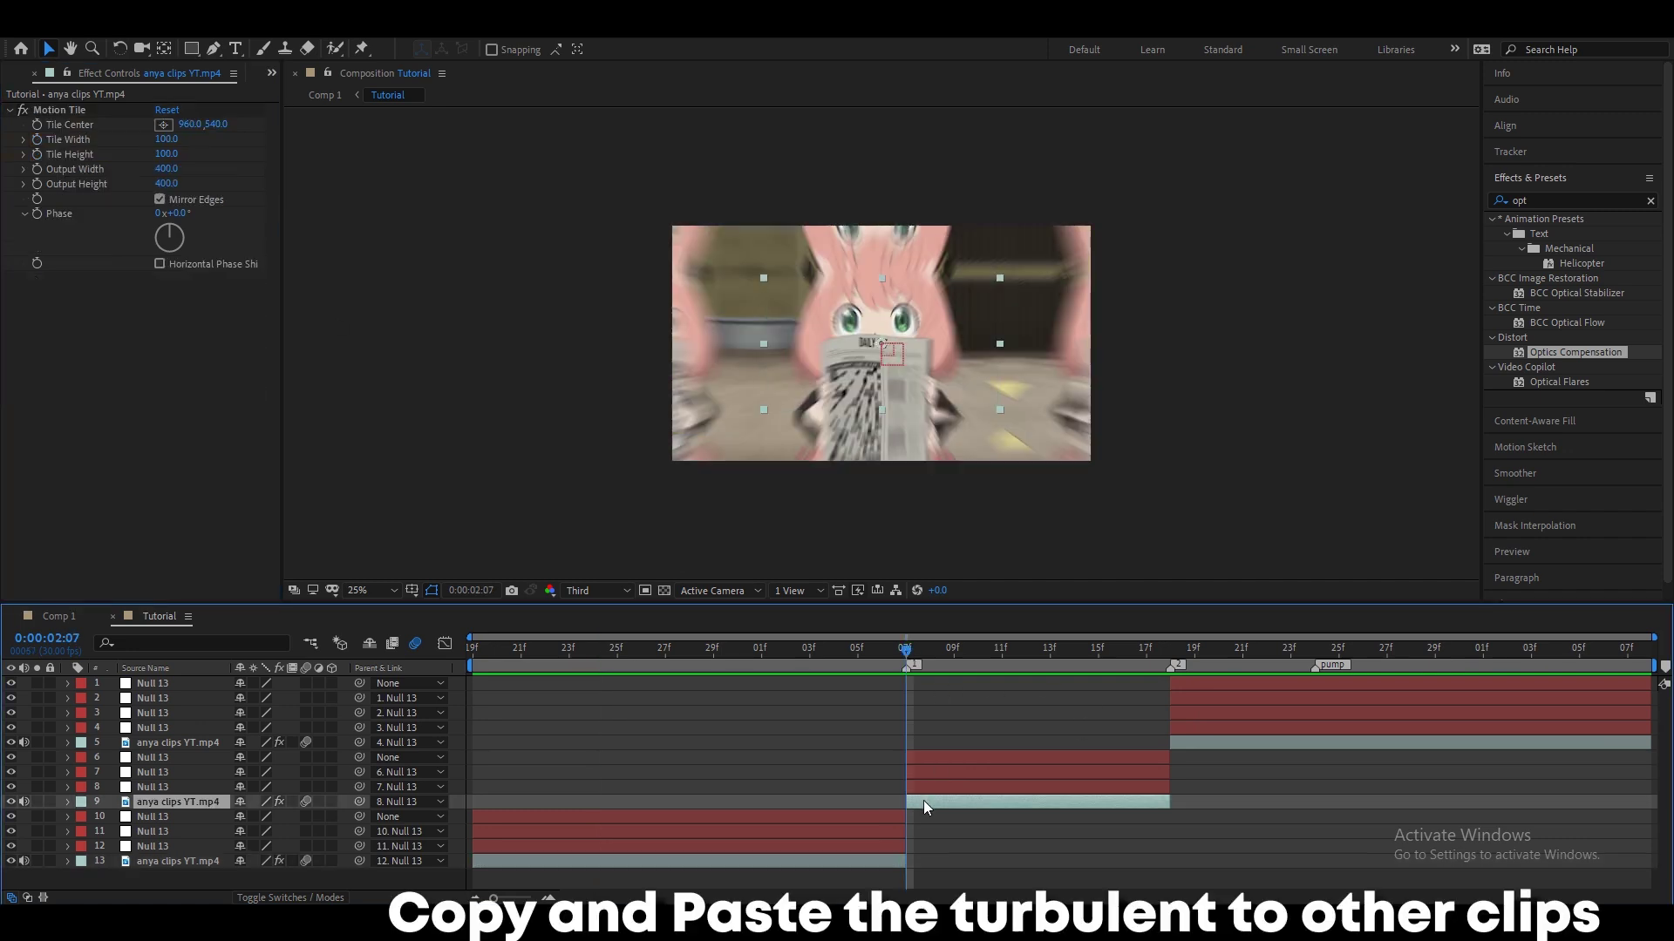
pyautogui.hotkey('ctrl', 'v')
pyautogui.click(956, 653)
pyautogui.moveTo(962, 666); pyautogui.dragTo(1173, 710)
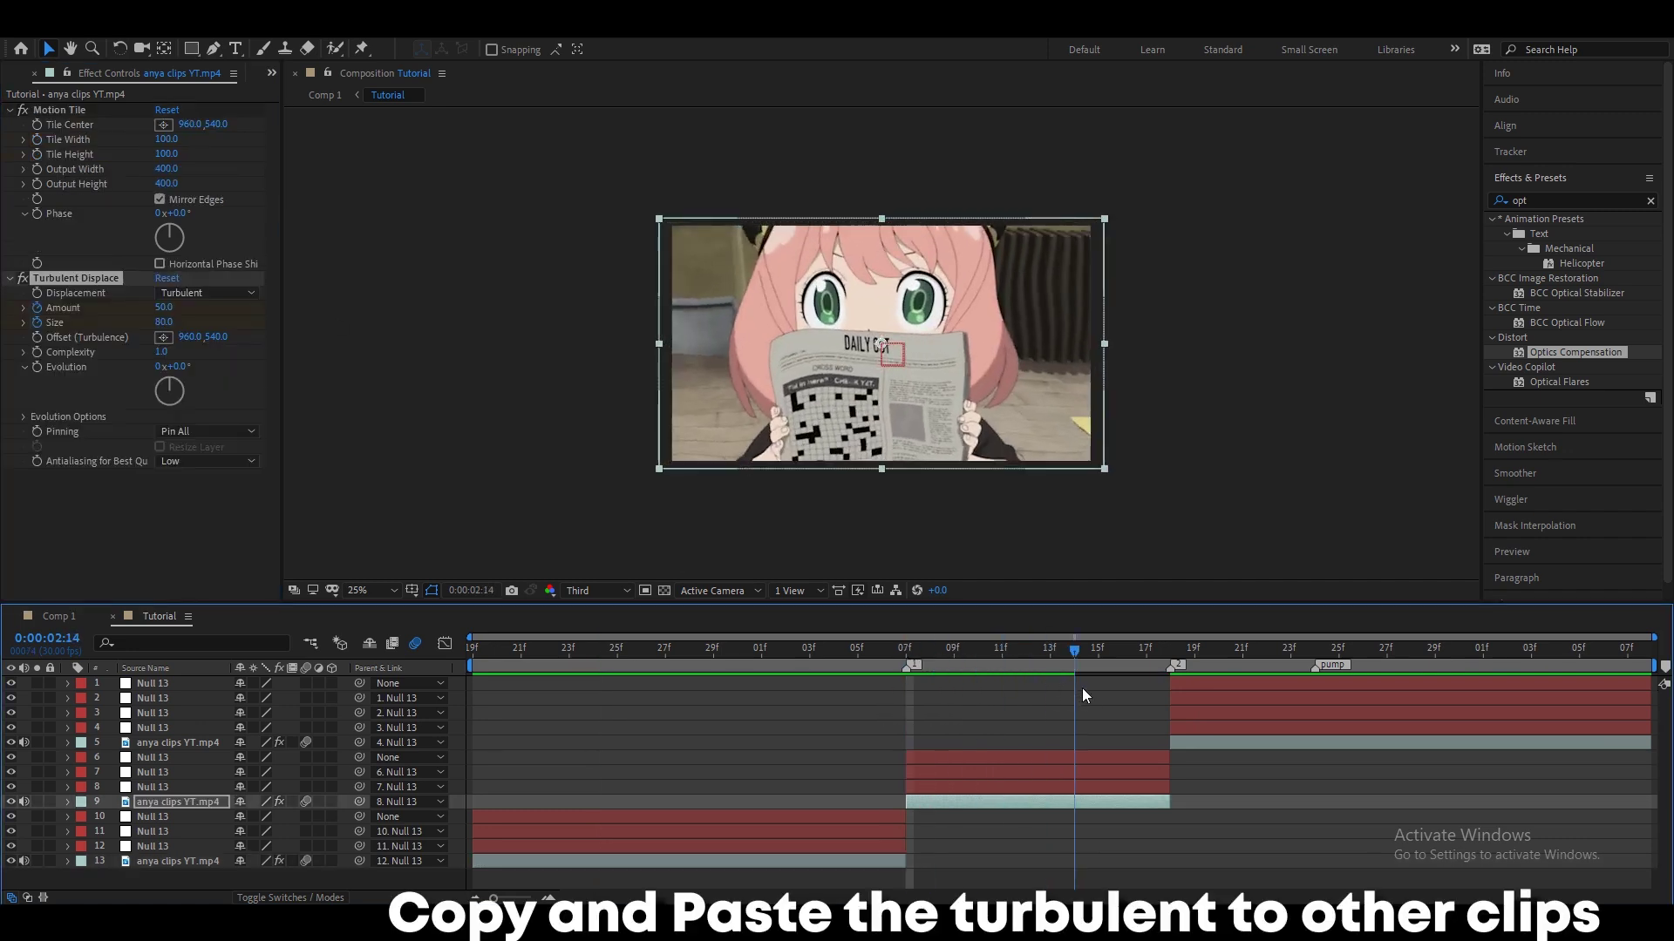
# Step: Copy Optics Compensation from the first anya clip and paste it onto layer 5
pyautogui.click(1201, 743)
pyautogui.click(1241, 785)
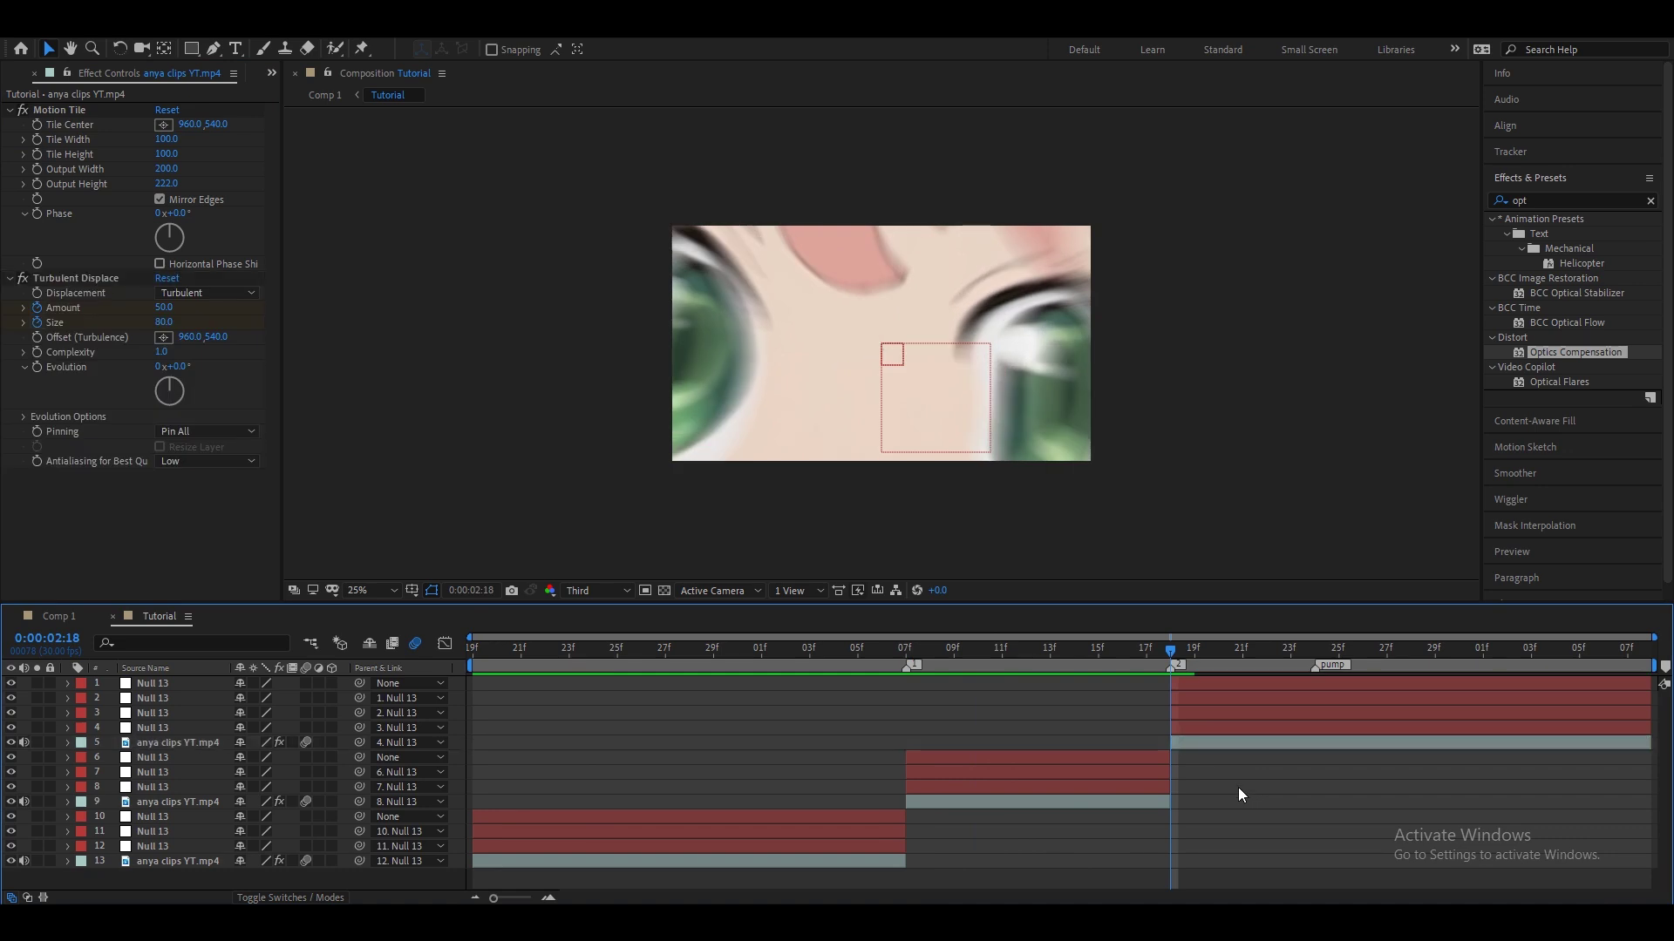
pyautogui.click(791, 861)
pyautogui.click(111, 308)
pyautogui.hotkey('ctrl', 'c')
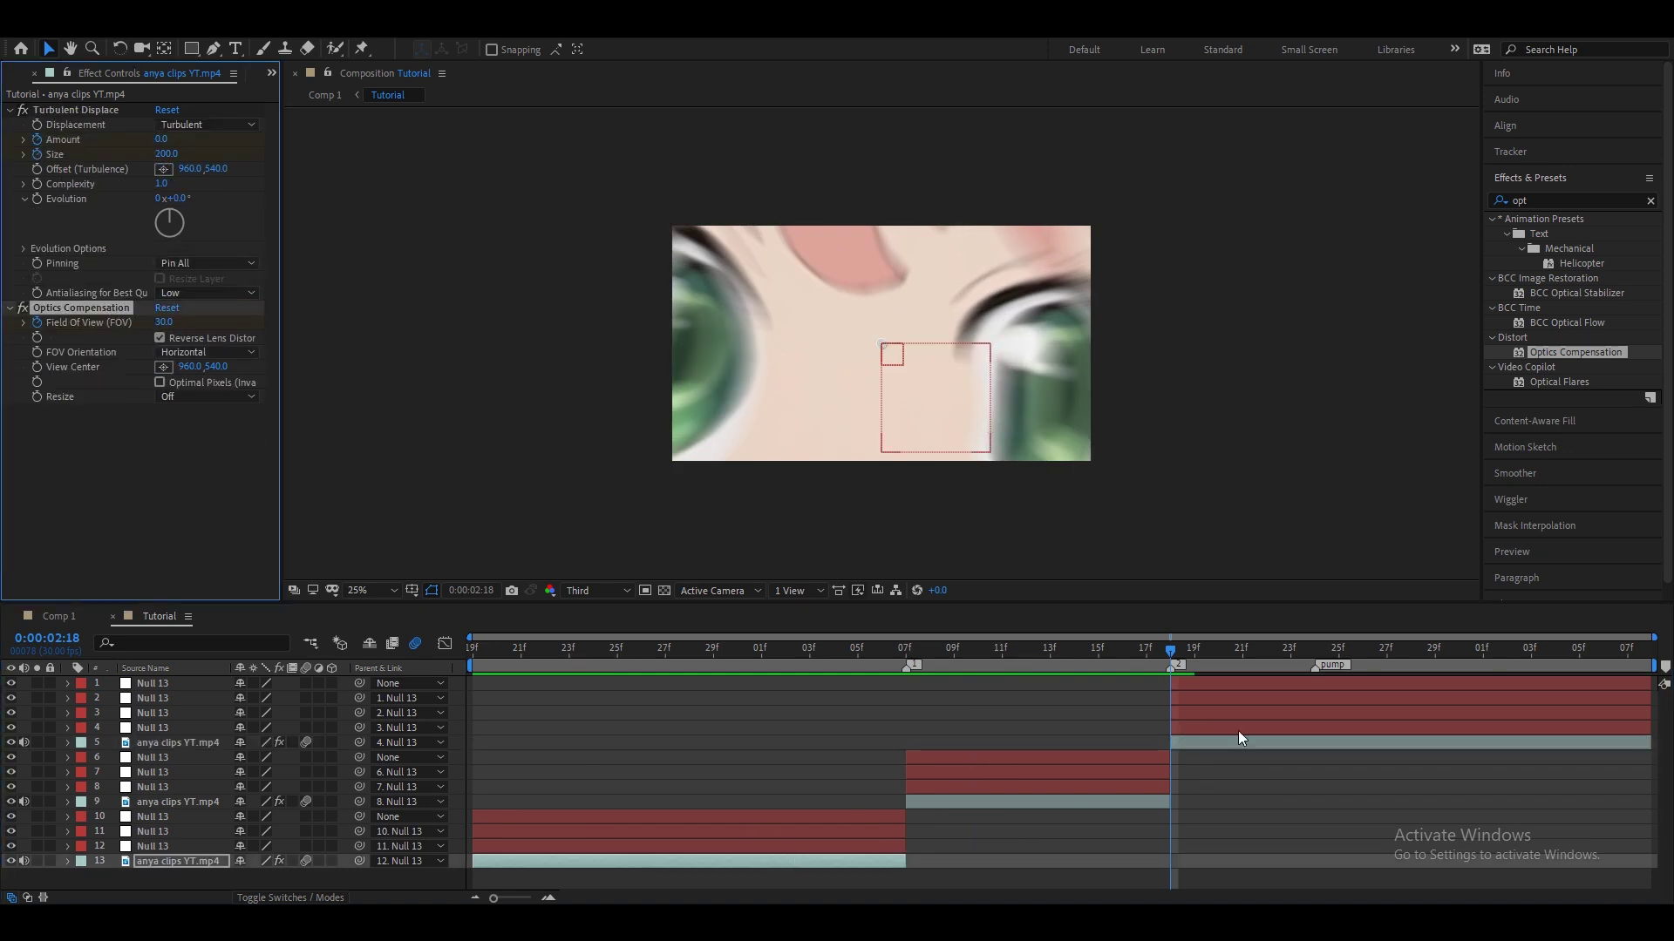
pyautogui.click(1238, 741)
pyautogui.hotkey('ctrl', 'v')
# Step: Set layer 5's Field Of View keyframe at 0:00:03:03 to 35
pyautogui.moveTo(1216, 676); pyautogui.dragTo(1456, 698)
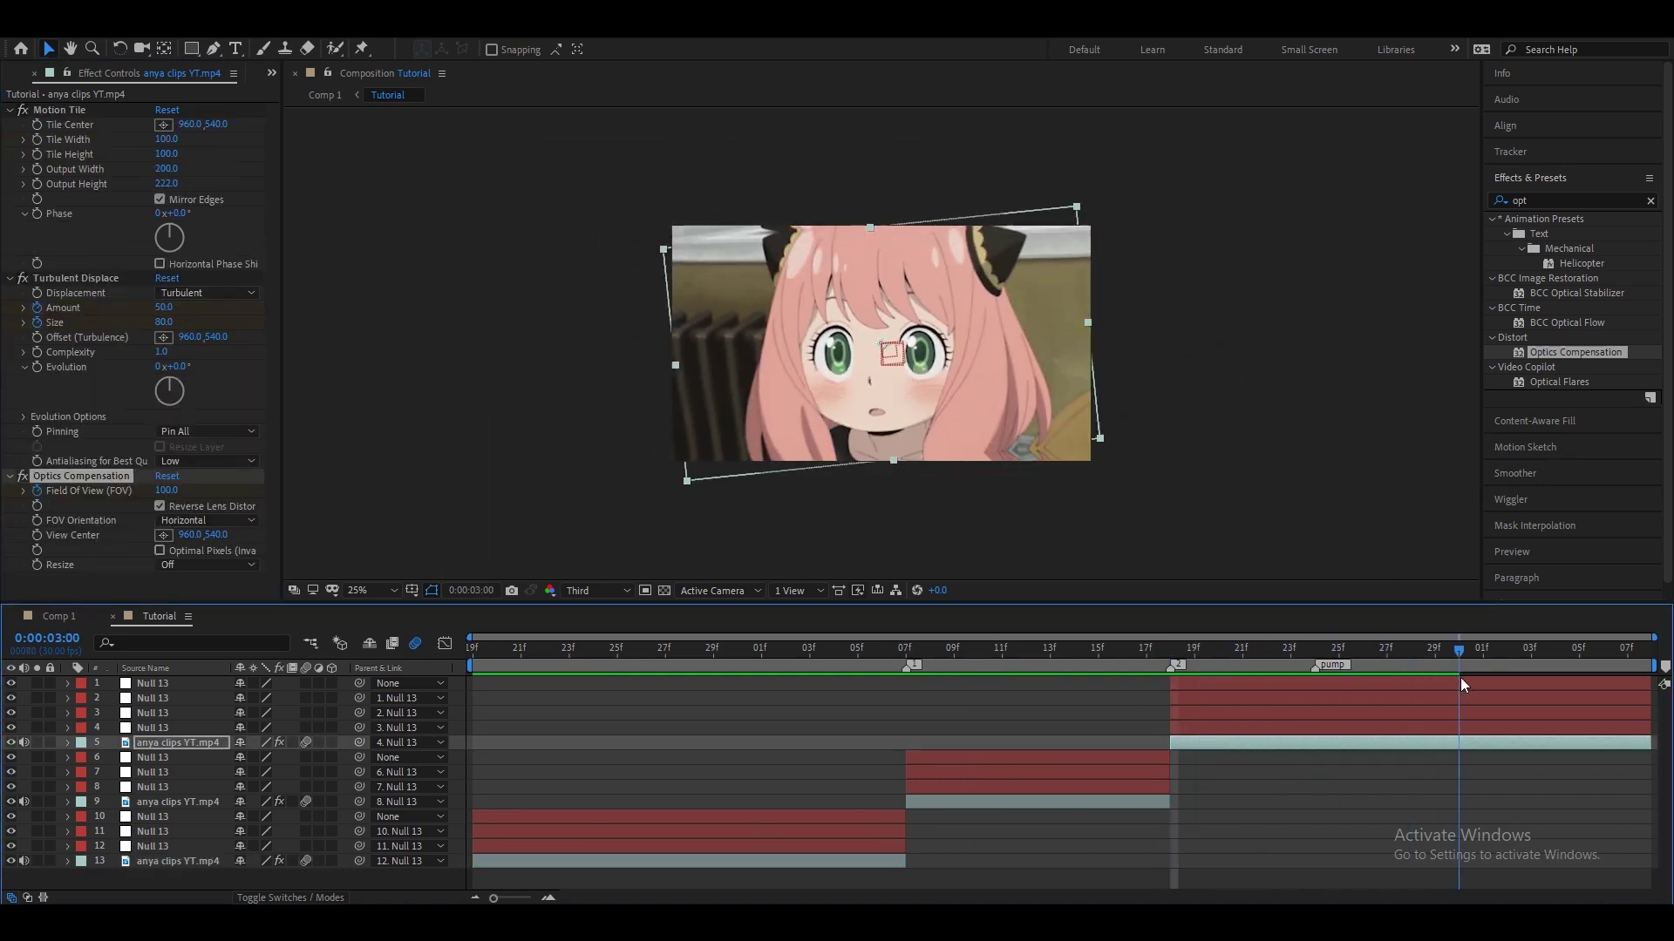
pyautogui.press('u')
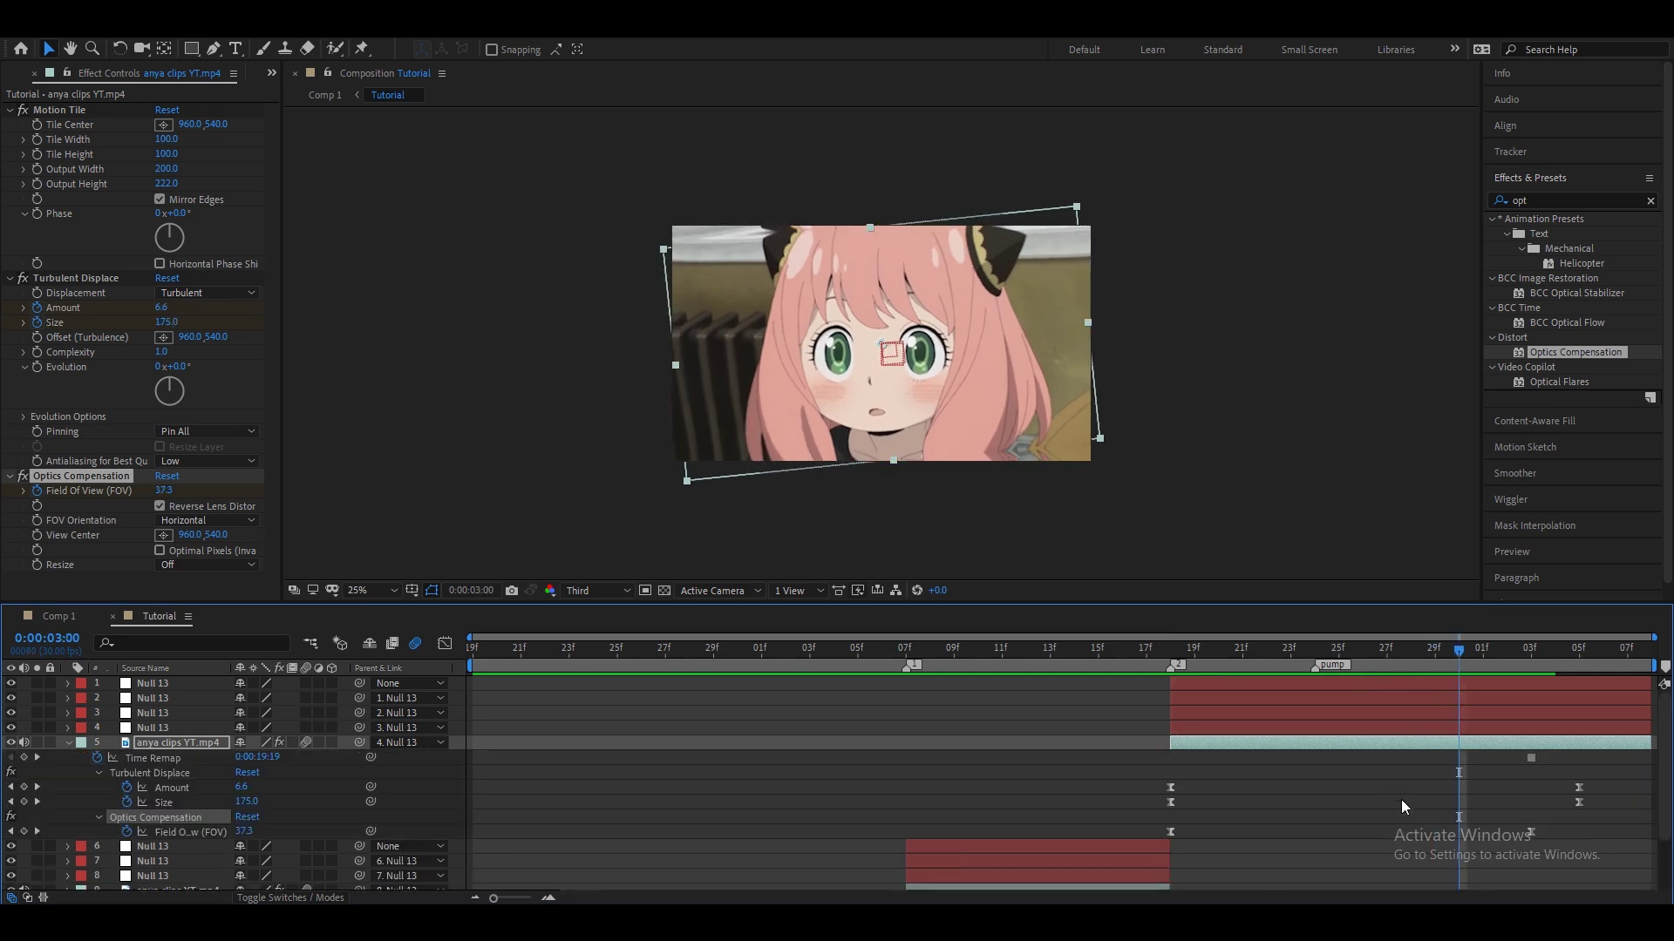
pyautogui.press('k')
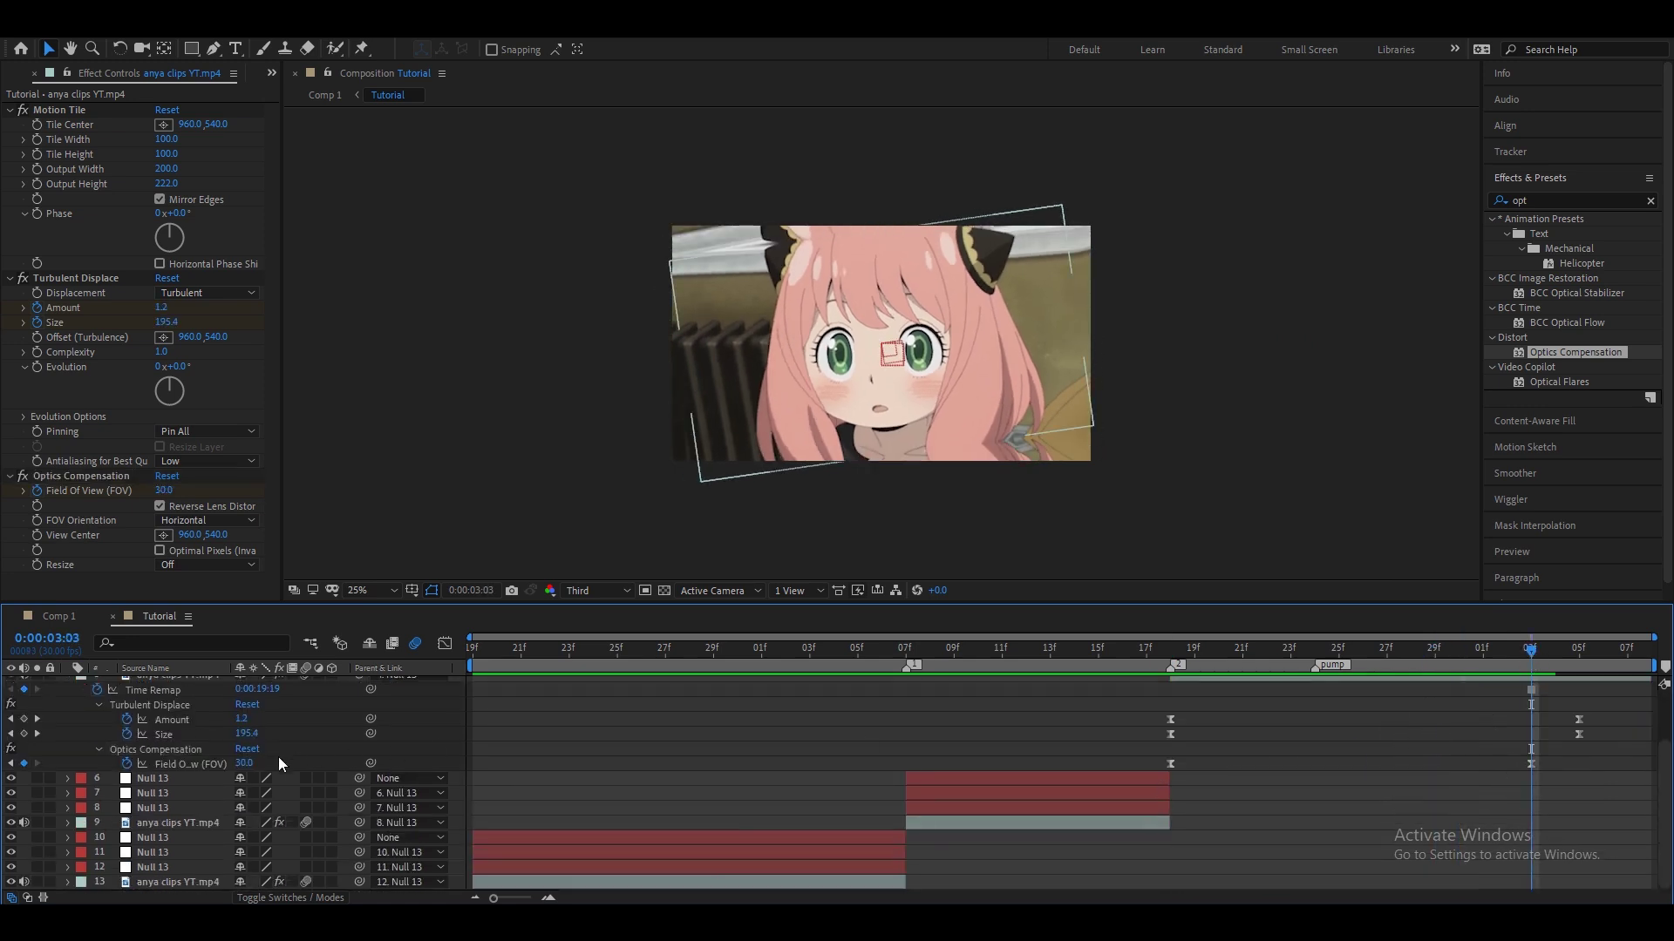
pyautogui.click(246, 764)
pyautogui.write('35')
pyautogui.press('Return')
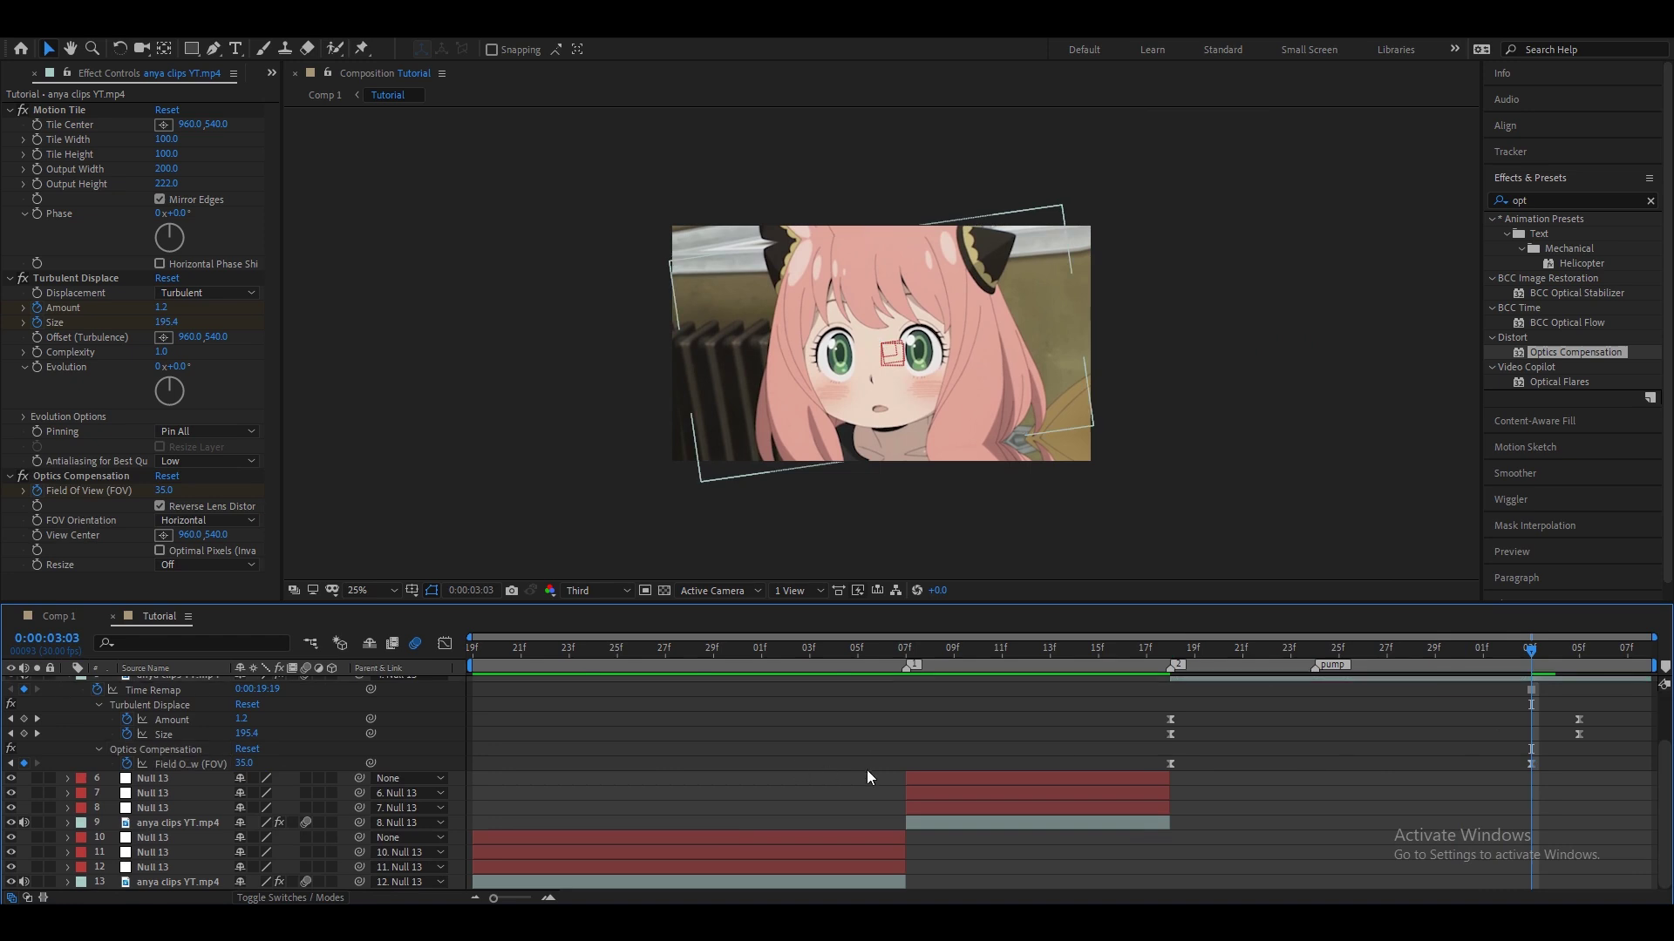
pyautogui.scroll(5, 870, 770)
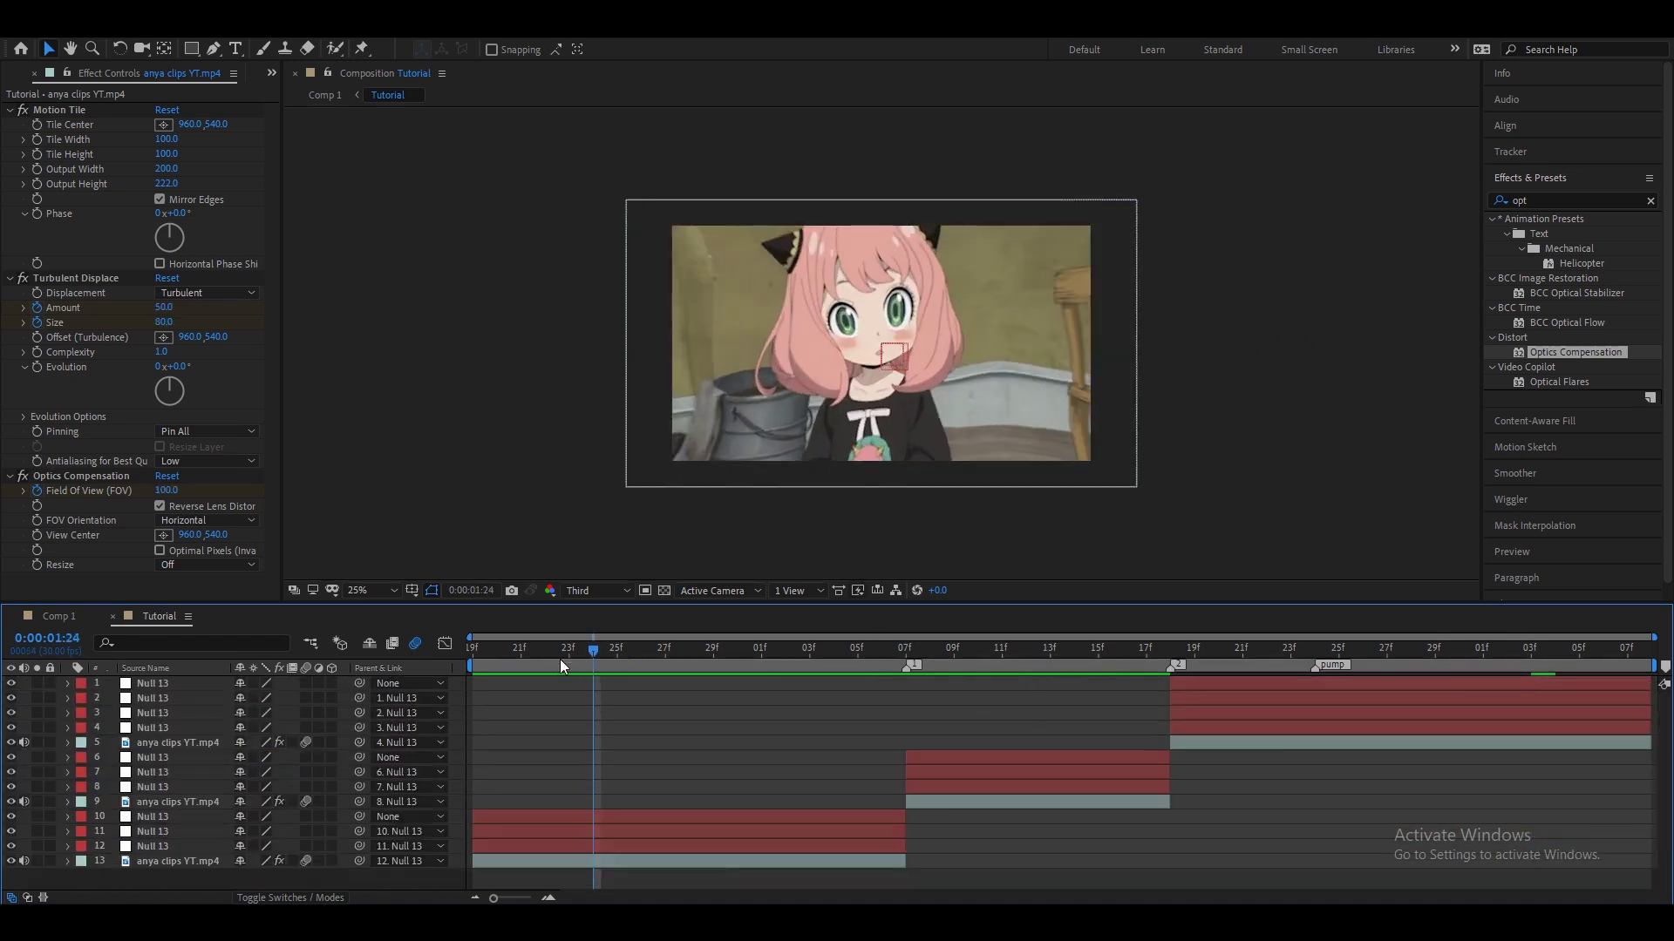
# Step: Separate layer 9's Position into X and Y and start keyframing X, Y and Rotation
pyautogui.press('p')
pyautogui.rightClick(130, 817)
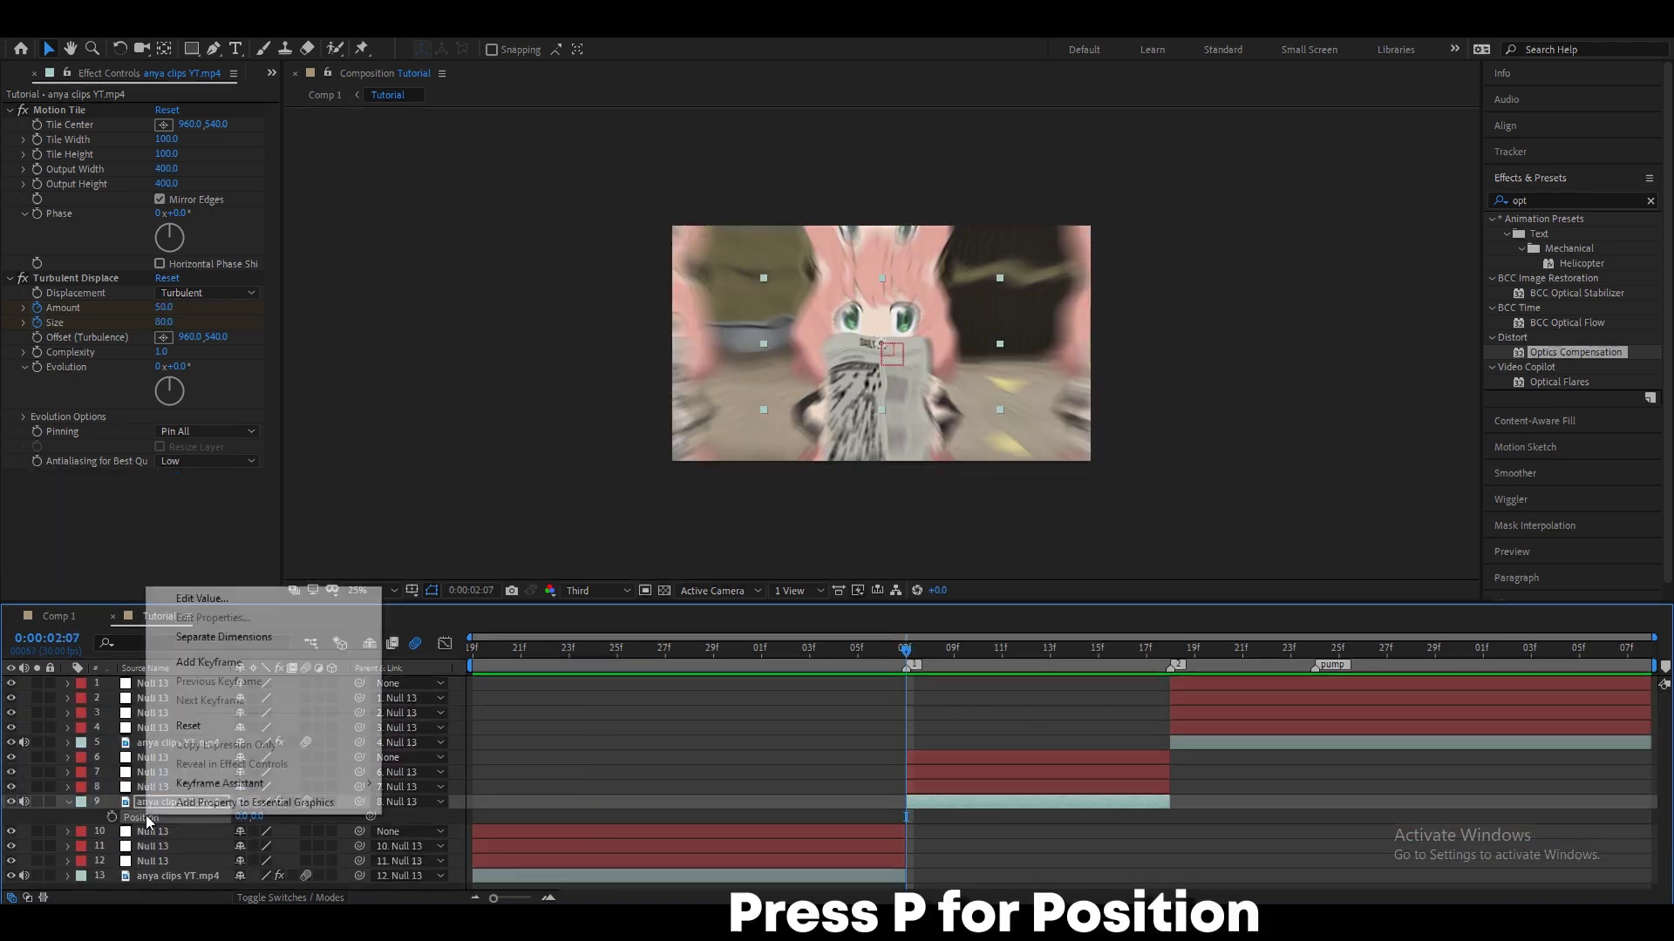
pyautogui.click(218, 636)
pyautogui.click(112, 807)
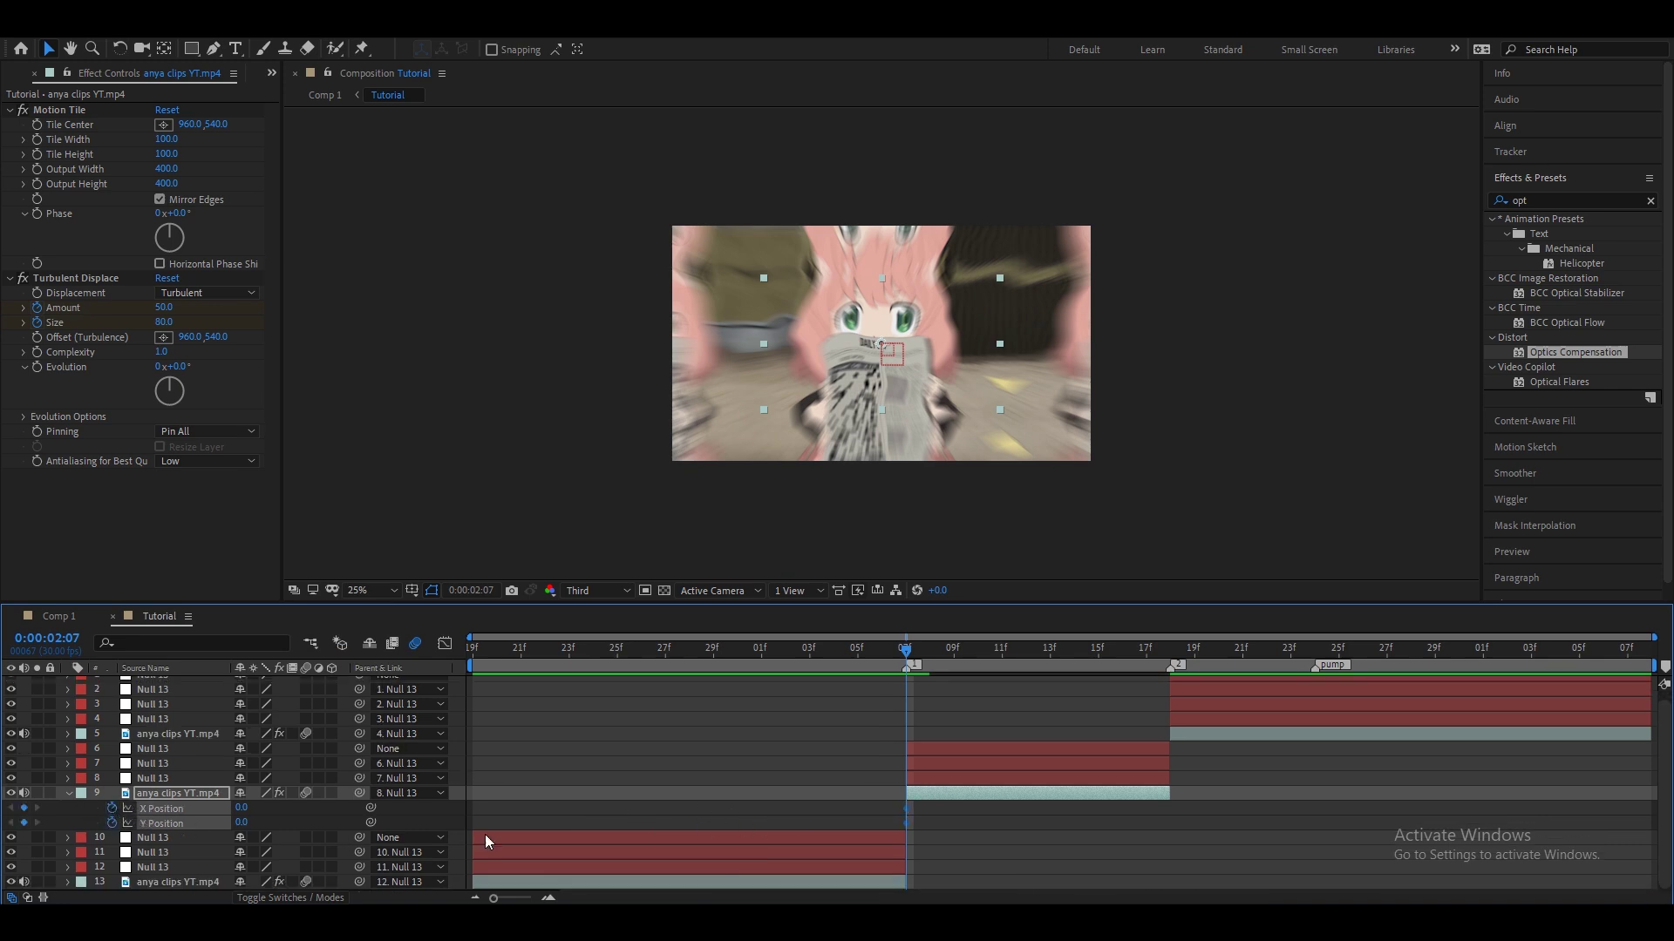
pyautogui.hotkey('shift', 'r')
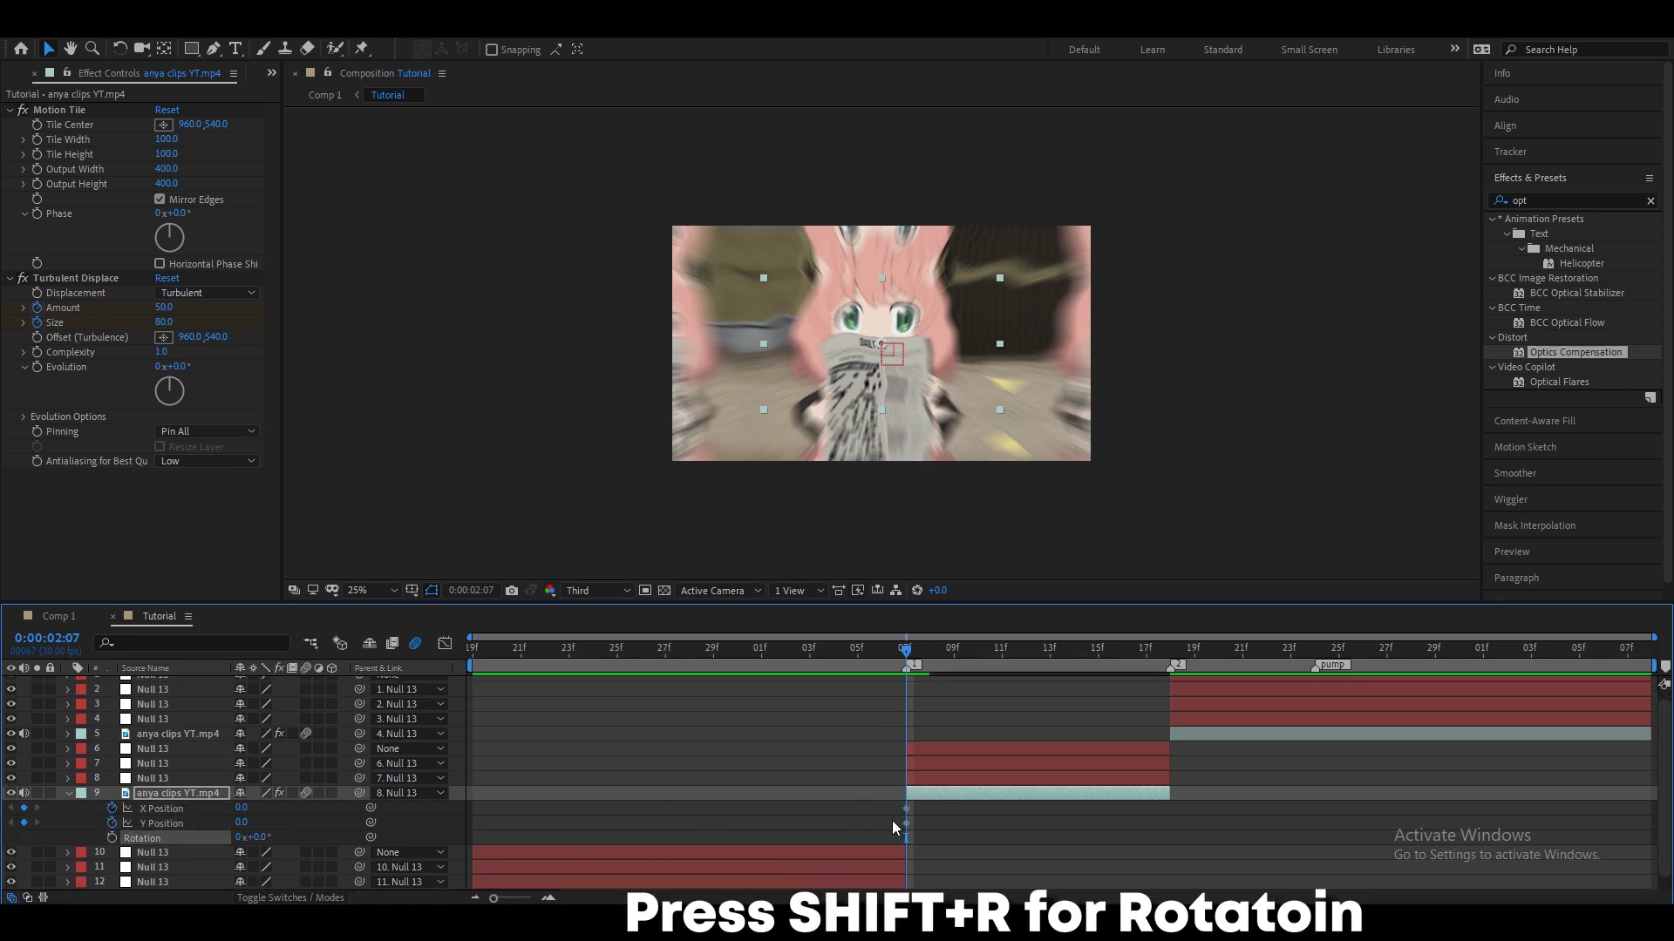
pyautogui.click(112, 837)
# Step: Move the first rotation key to about 04f, position keys to 10f, and add rotation near 15f
pyautogui.moveTo(907, 838); pyautogui.dragTo(858, 839)
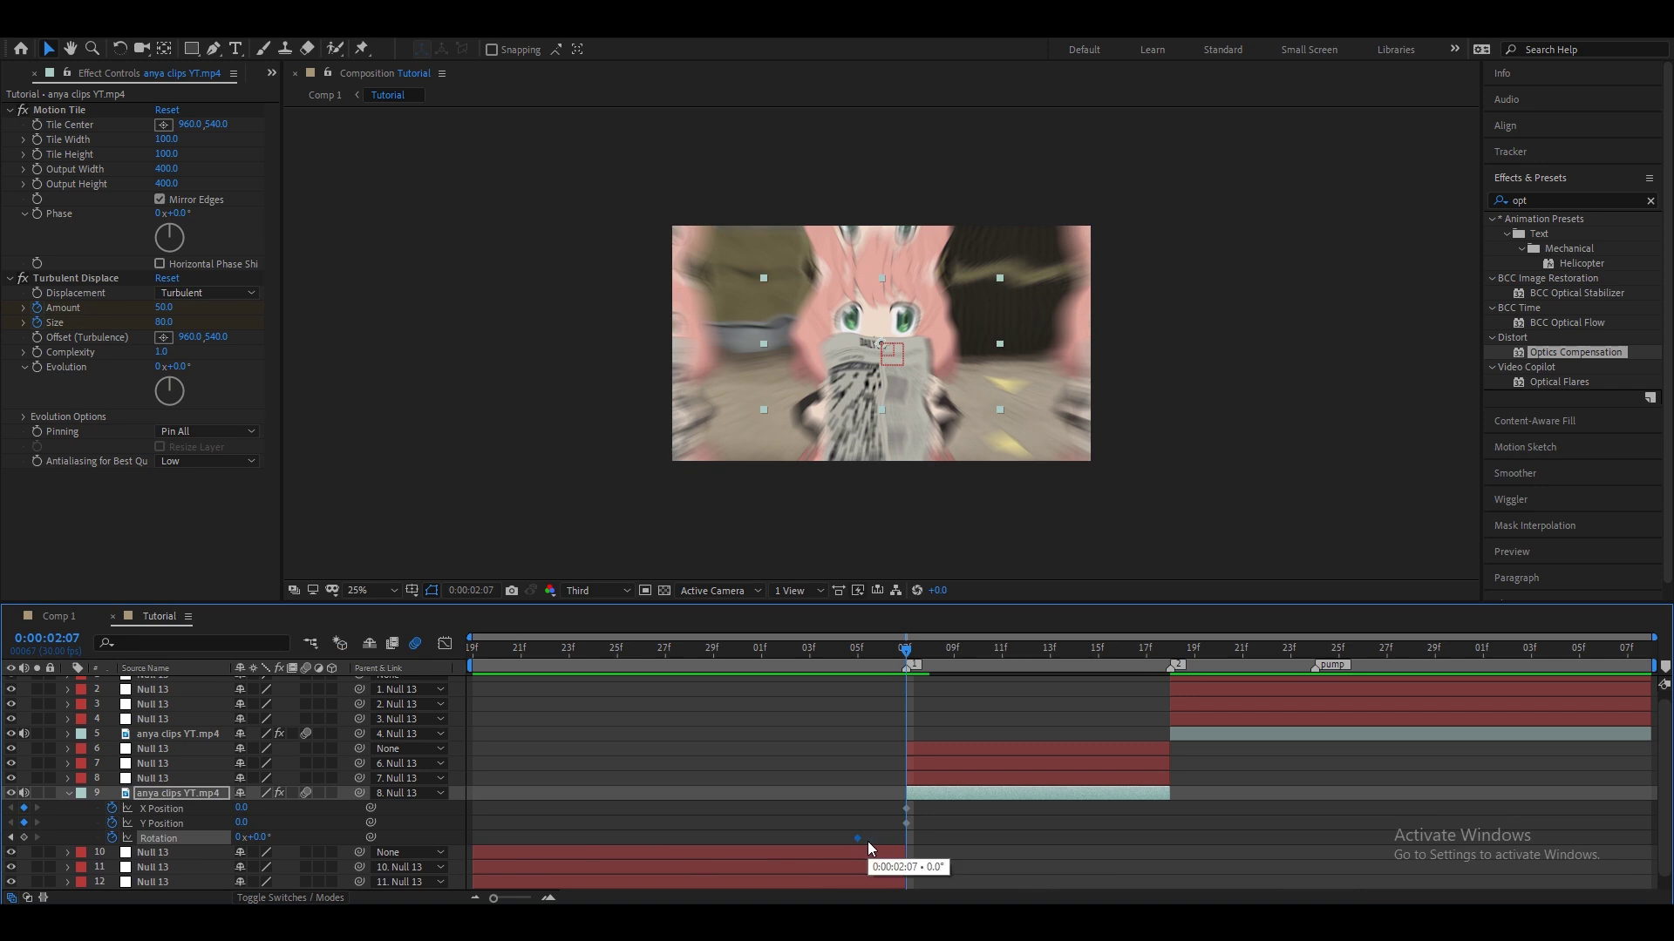
pyautogui.moveTo(907, 665); pyautogui.dragTo(828, 688)
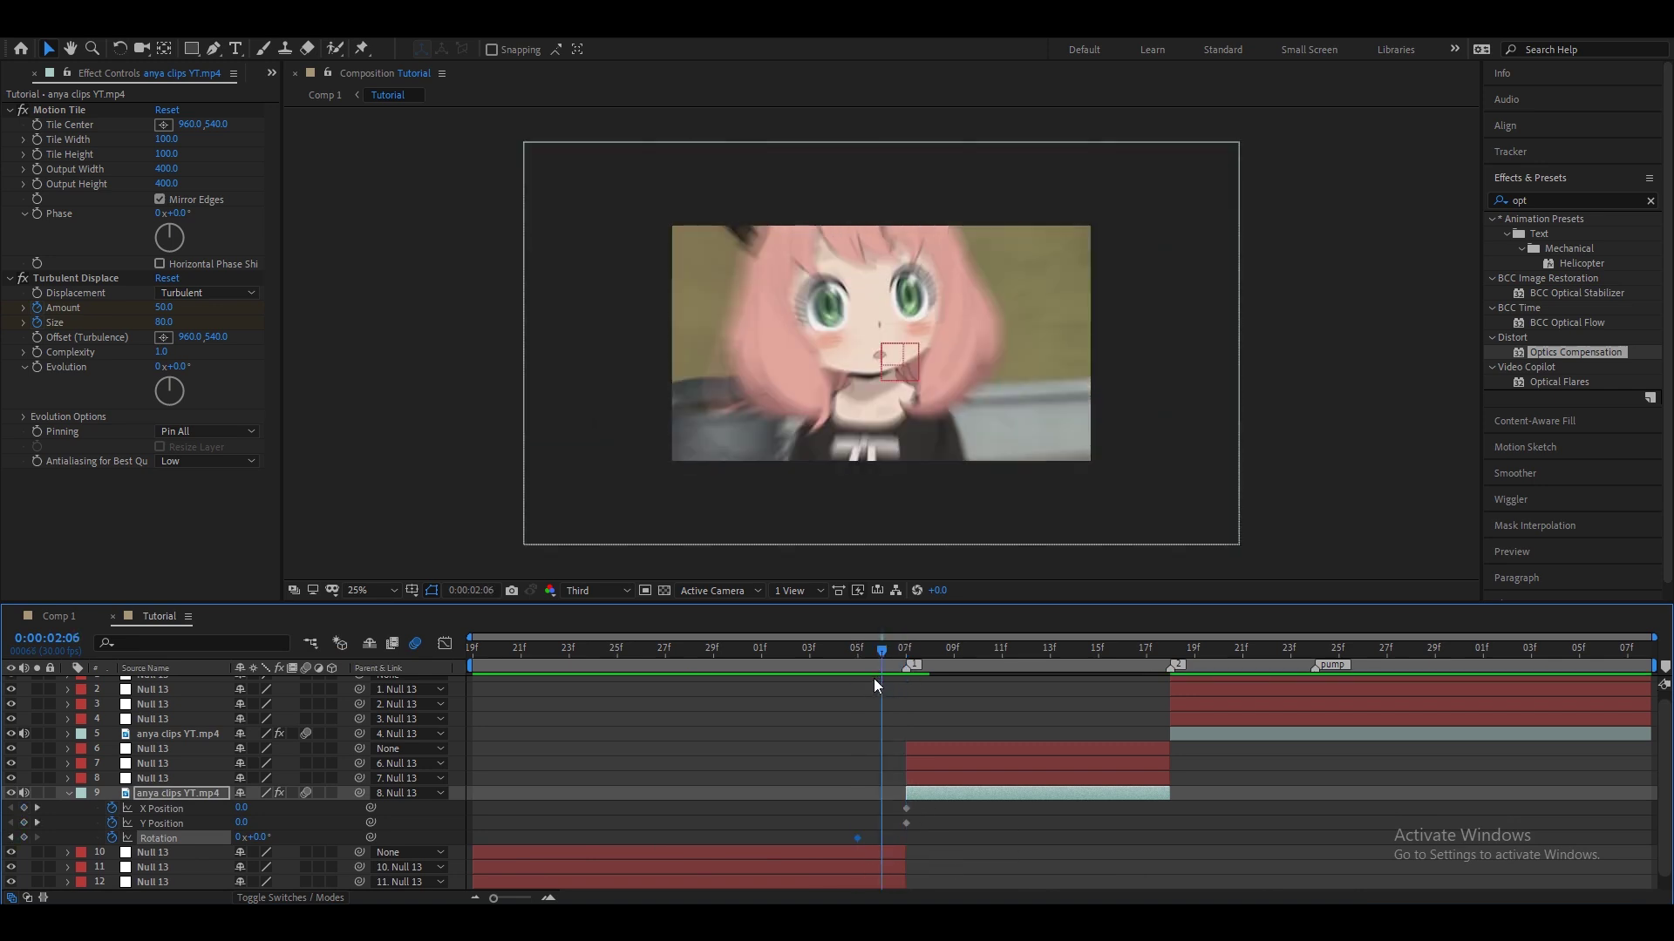
pyautogui.click(835, 842)
pyautogui.moveTo(918, 662); pyautogui.dragTo(959, 694)
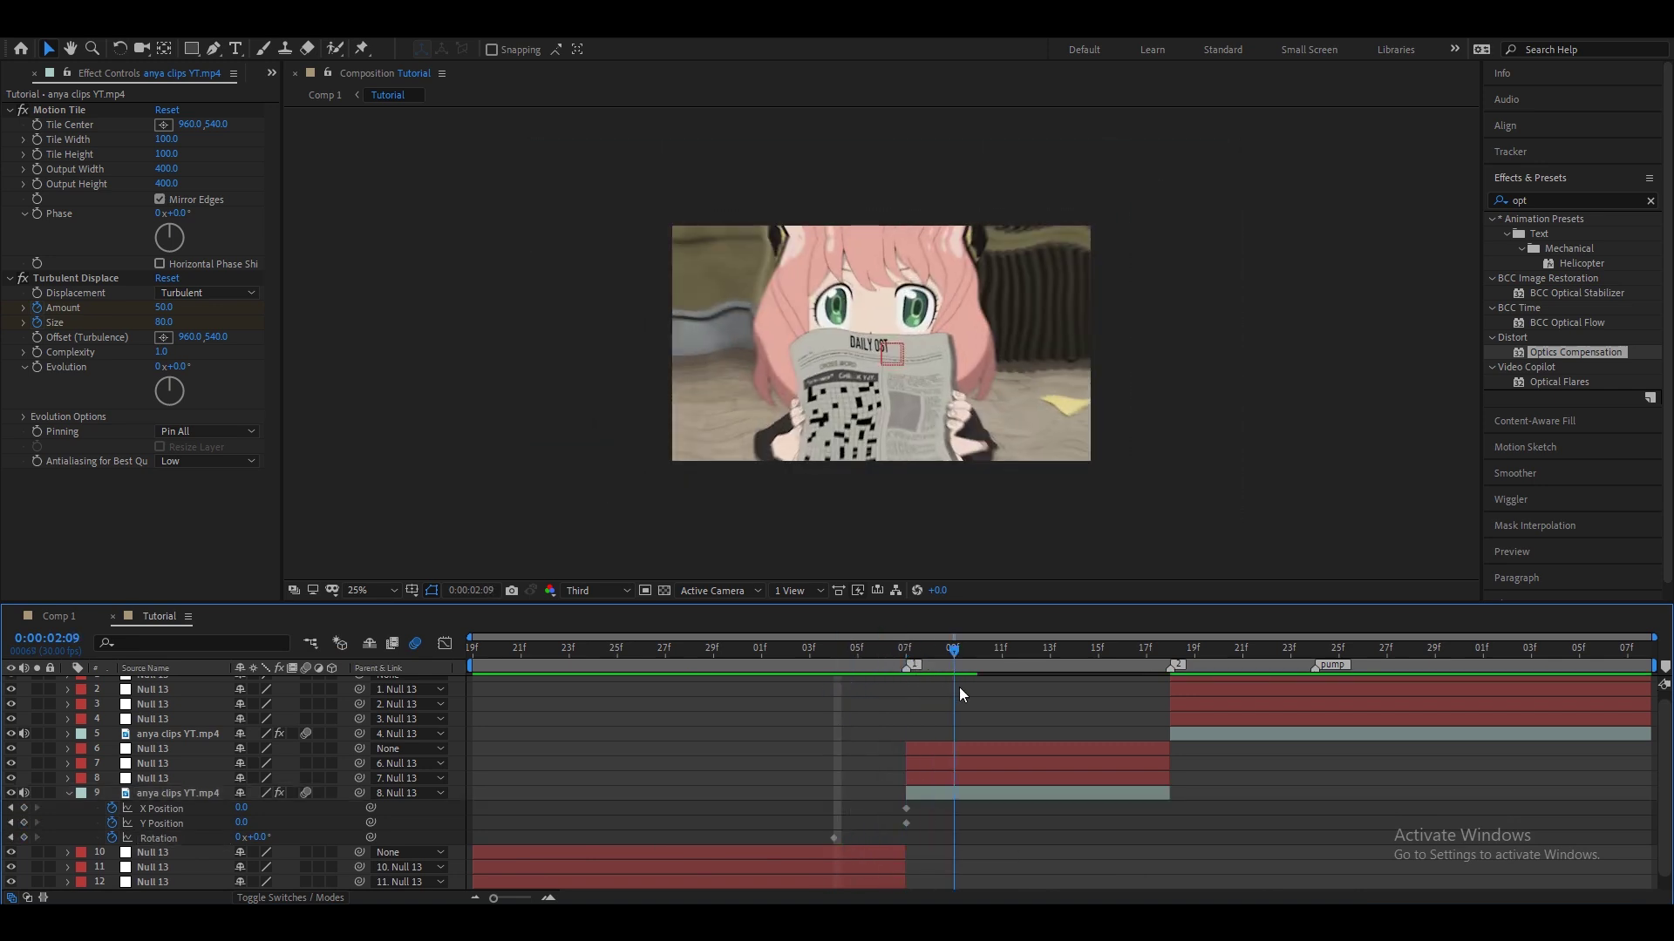
pyautogui.moveTo(924, 800)
pyautogui.mouseDown()
pyautogui.moveTo(901, 833)
pyautogui.moveTo(978, 823)
pyautogui.mouseUp()
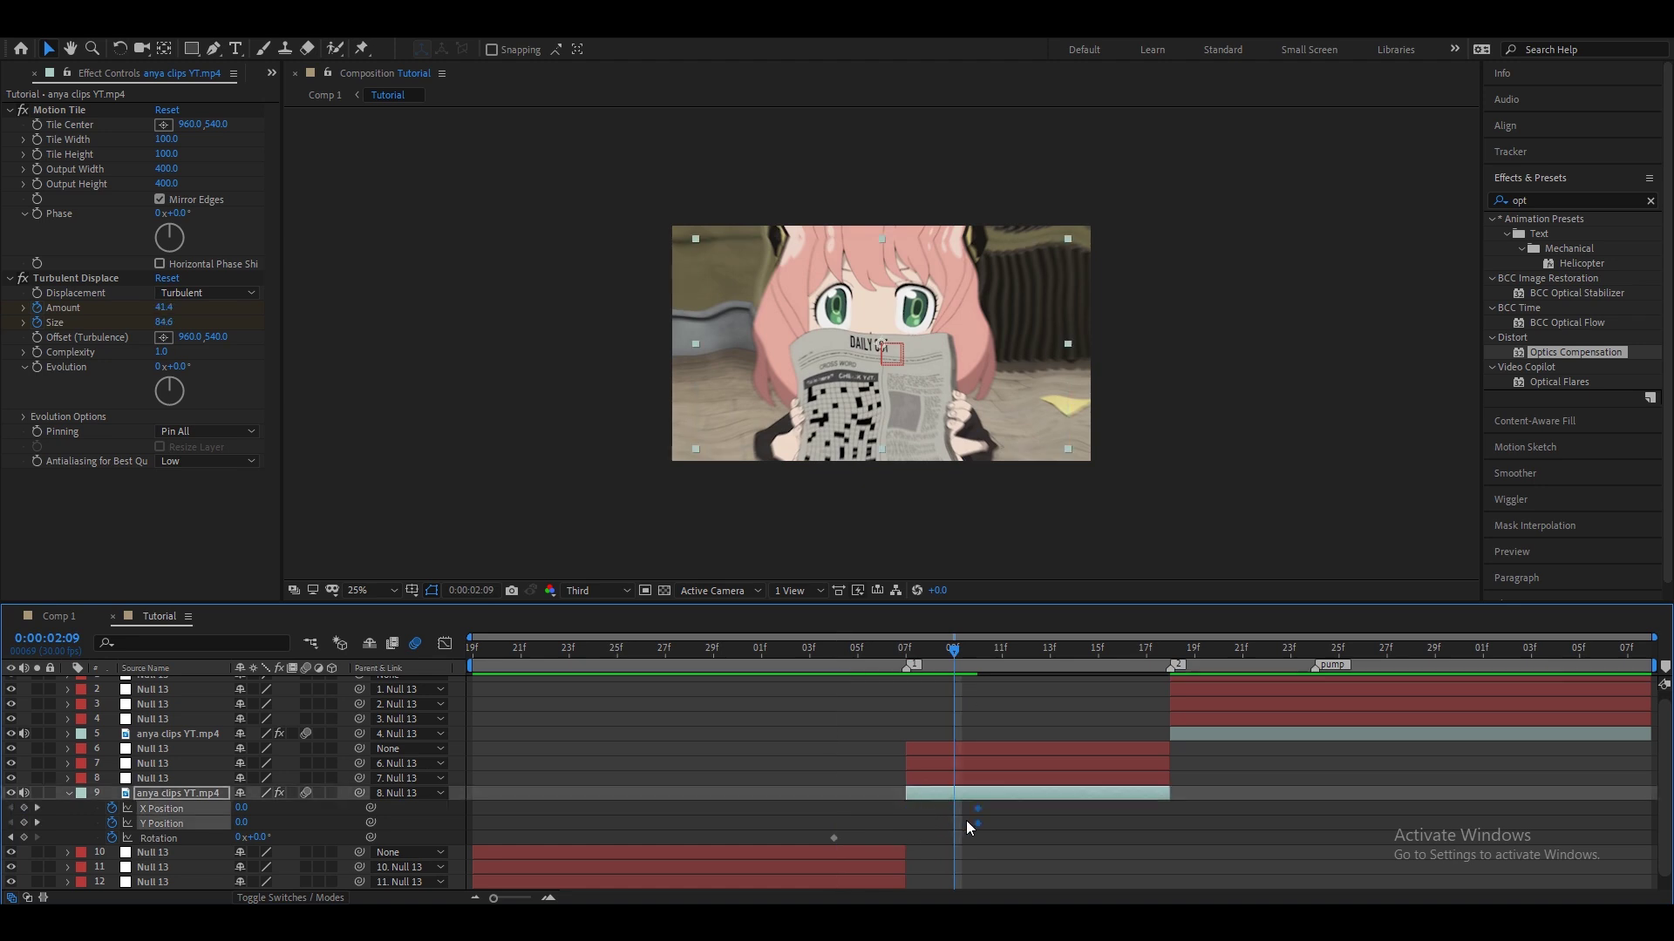
pyautogui.click(1003, 654)
pyautogui.moveTo(1003, 659); pyautogui.dragTo(1238, 686)
# Step: Add X/Y Position keyframes at 17f and 21f and a Rotation keyframe at 22f
pyautogui.click(23, 837)
pyautogui.click(24, 808)
pyautogui.click(24, 823)
pyautogui.click(23, 808)
pyautogui.click(24, 823)
pyautogui.press('pagedown')
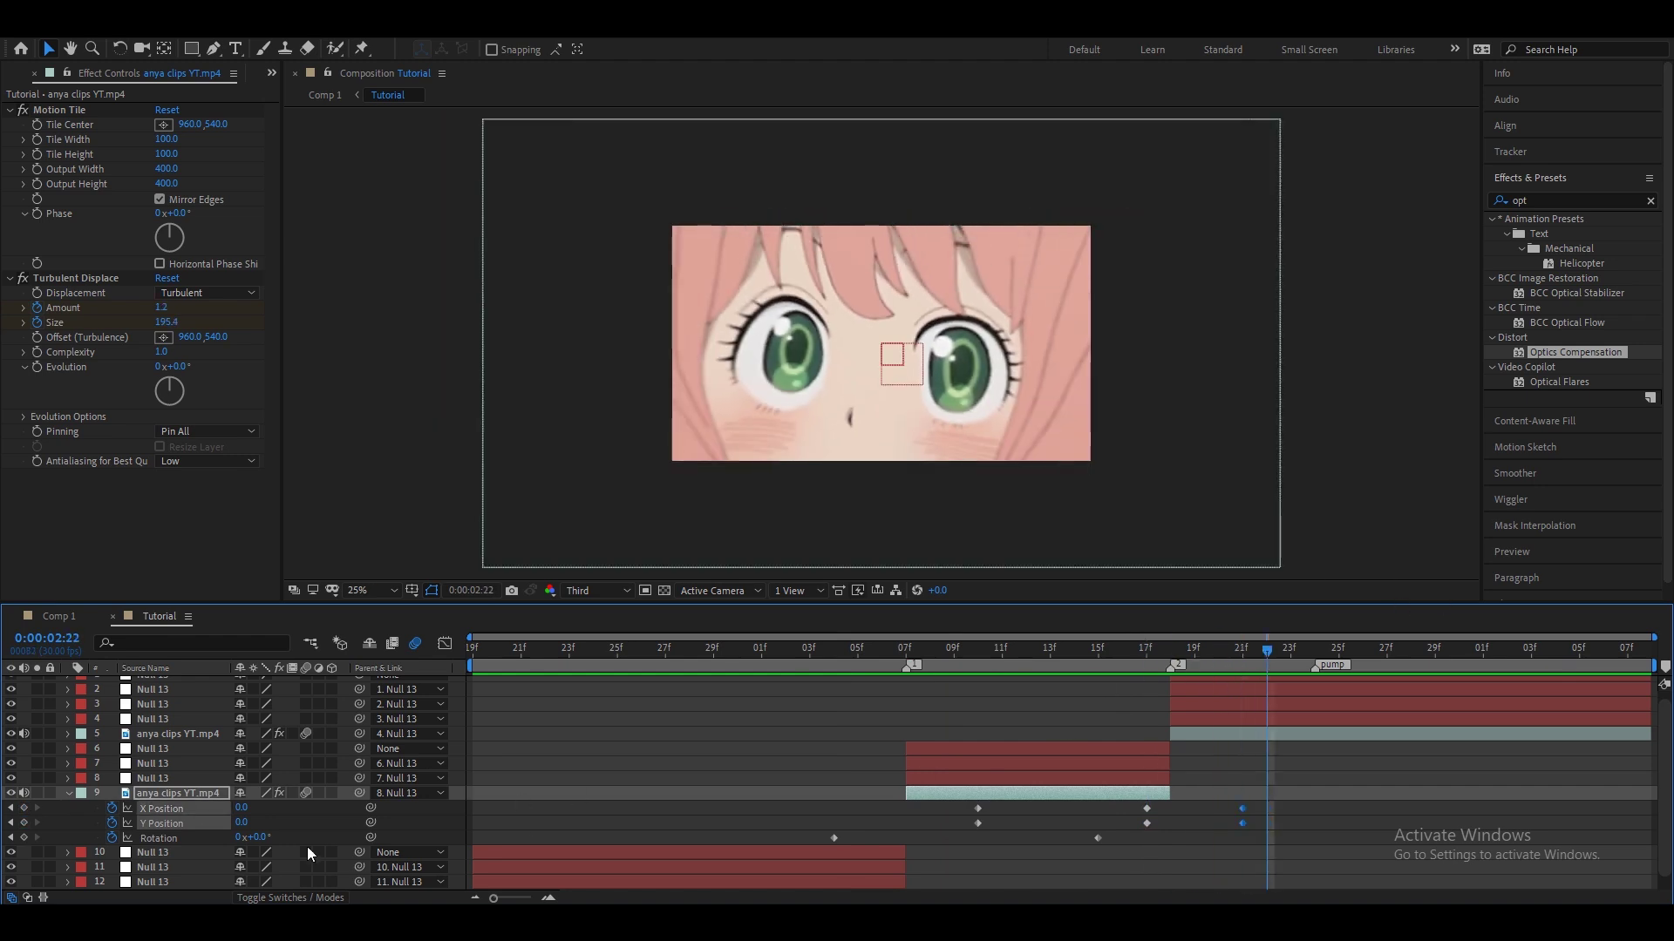
pyautogui.click(23, 838)
# Step: Set X Position 100 at 10f, then X and Y Position 0 at 17f
pyautogui.click(976, 872)
pyautogui.moveTo(1055, 650); pyautogui.dragTo(977, 650)
pyautogui.click(244, 808)
pyautogui.write('100')
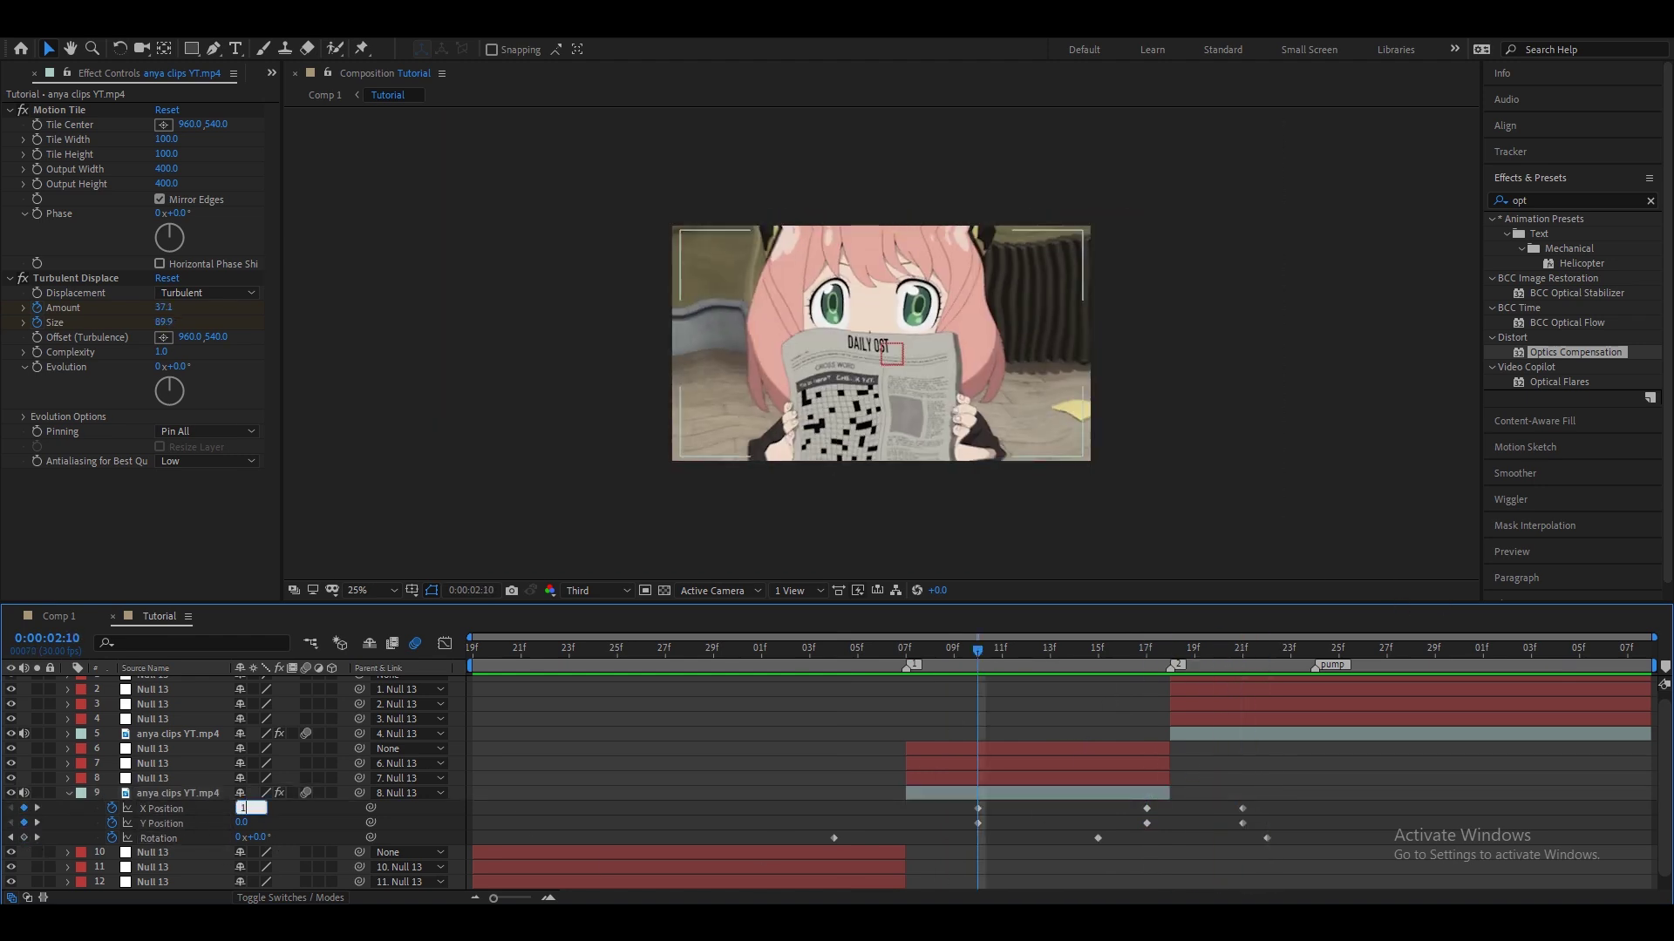
pyautogui.press('Return')
pyautogui.press('k')
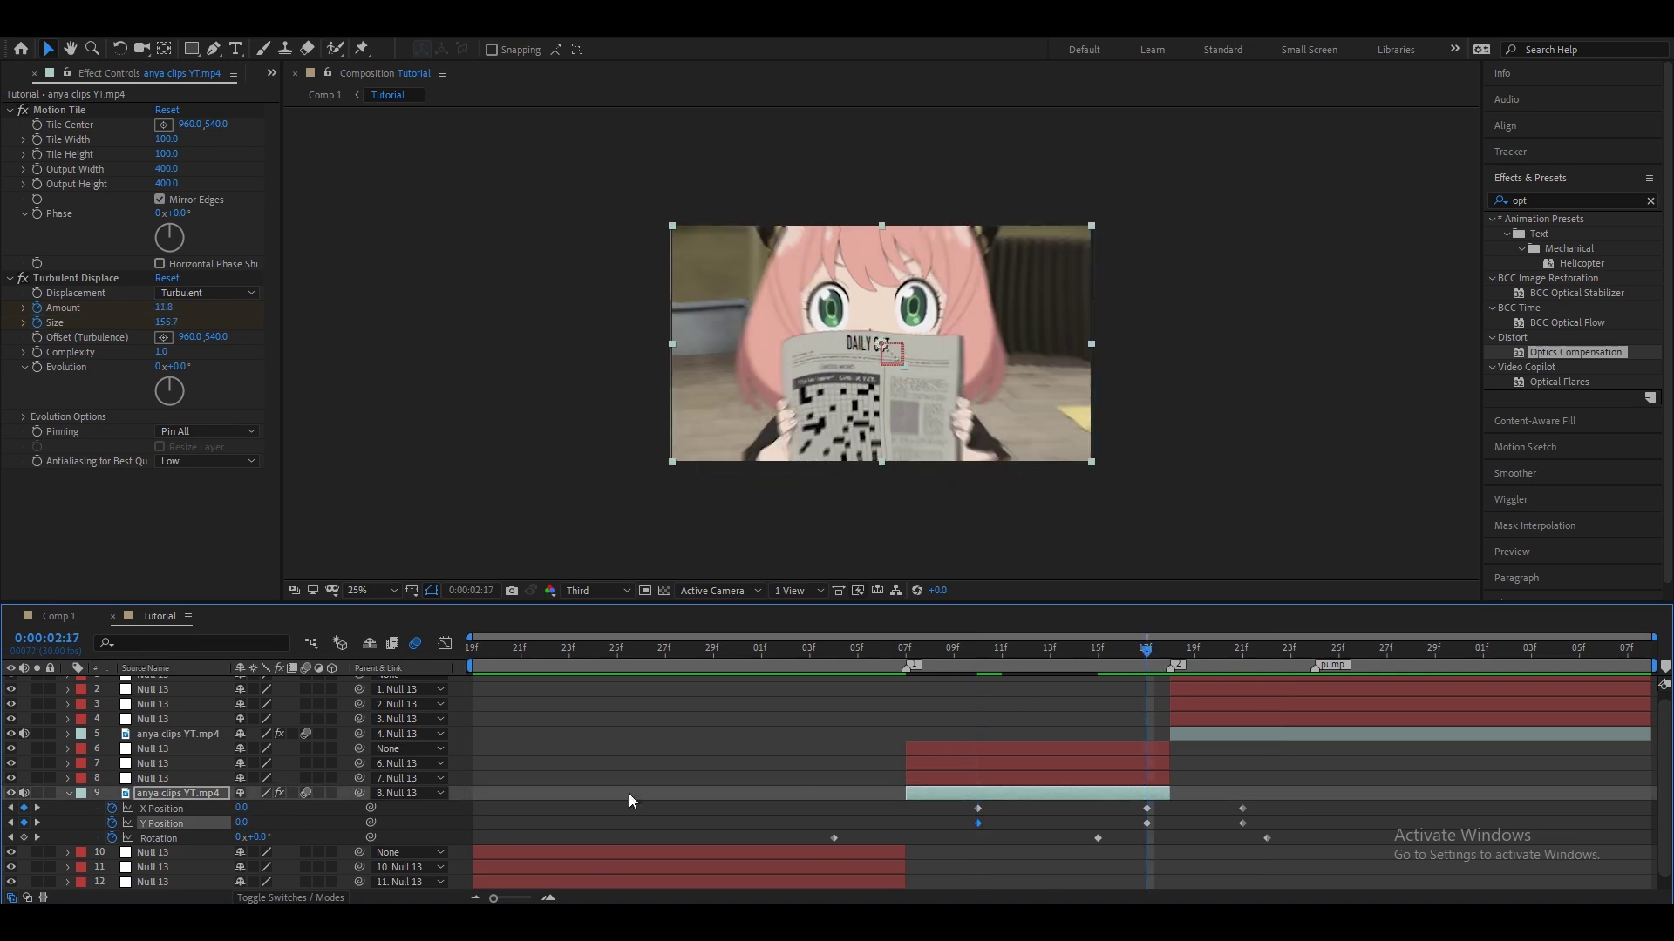
pyautogui.click(243, 808)
pyautogui.write('0')
pyautogui.press('Tab')
pyautogui.write('0')
pyautogui.press('Return')
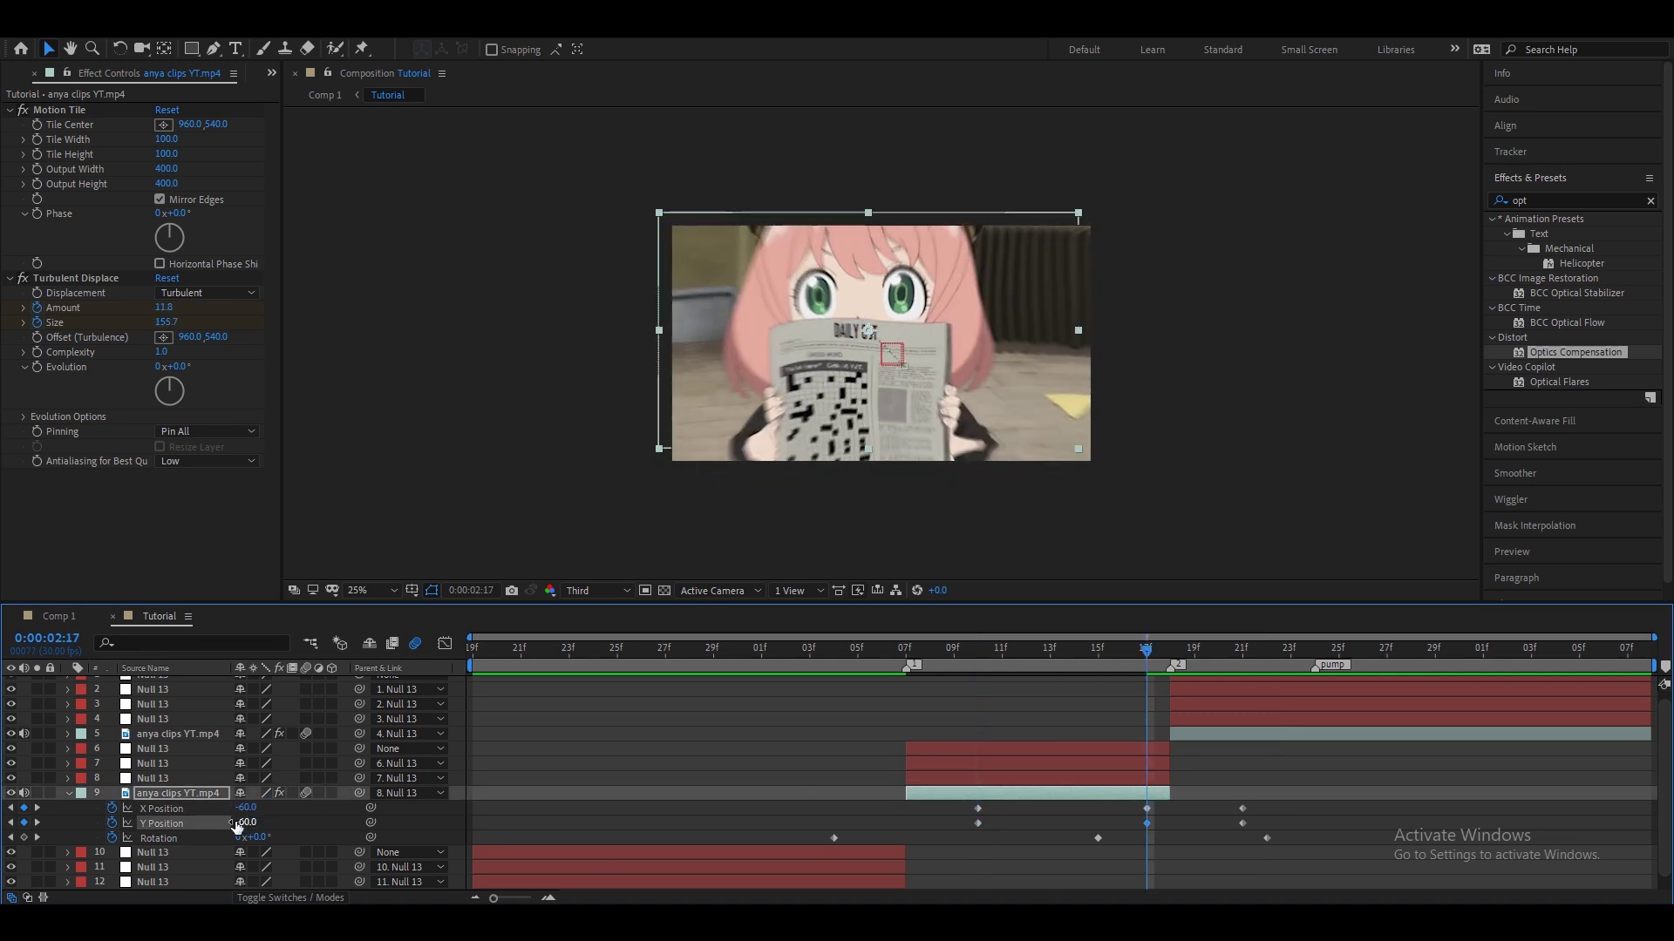
# Step: Set X and Y Position to 100 at the 21f keyframe
pyautogui.press('k')
pyautogui.click(250, 809)
pyautogui.write('100')
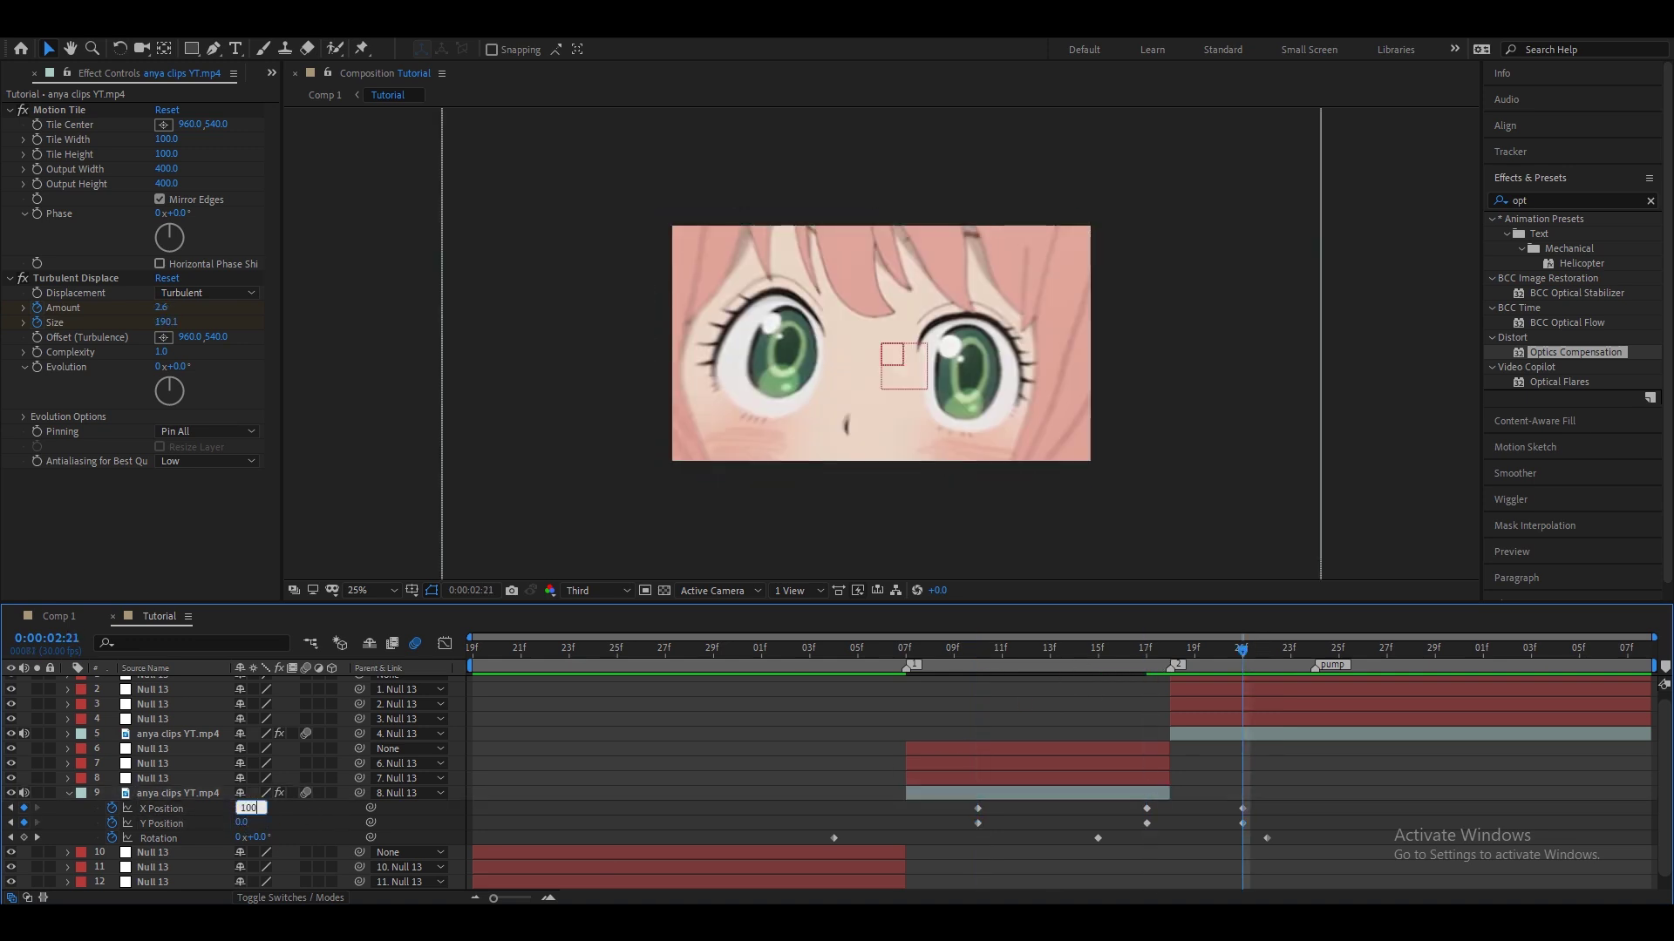
pyautogui.press('Tab')
pyautogui.write('100')
pyautogui.press('Return')
# Step: Set Rotation to 4° at 15f and -4° at 22f
pyautogui.click(834, 650)
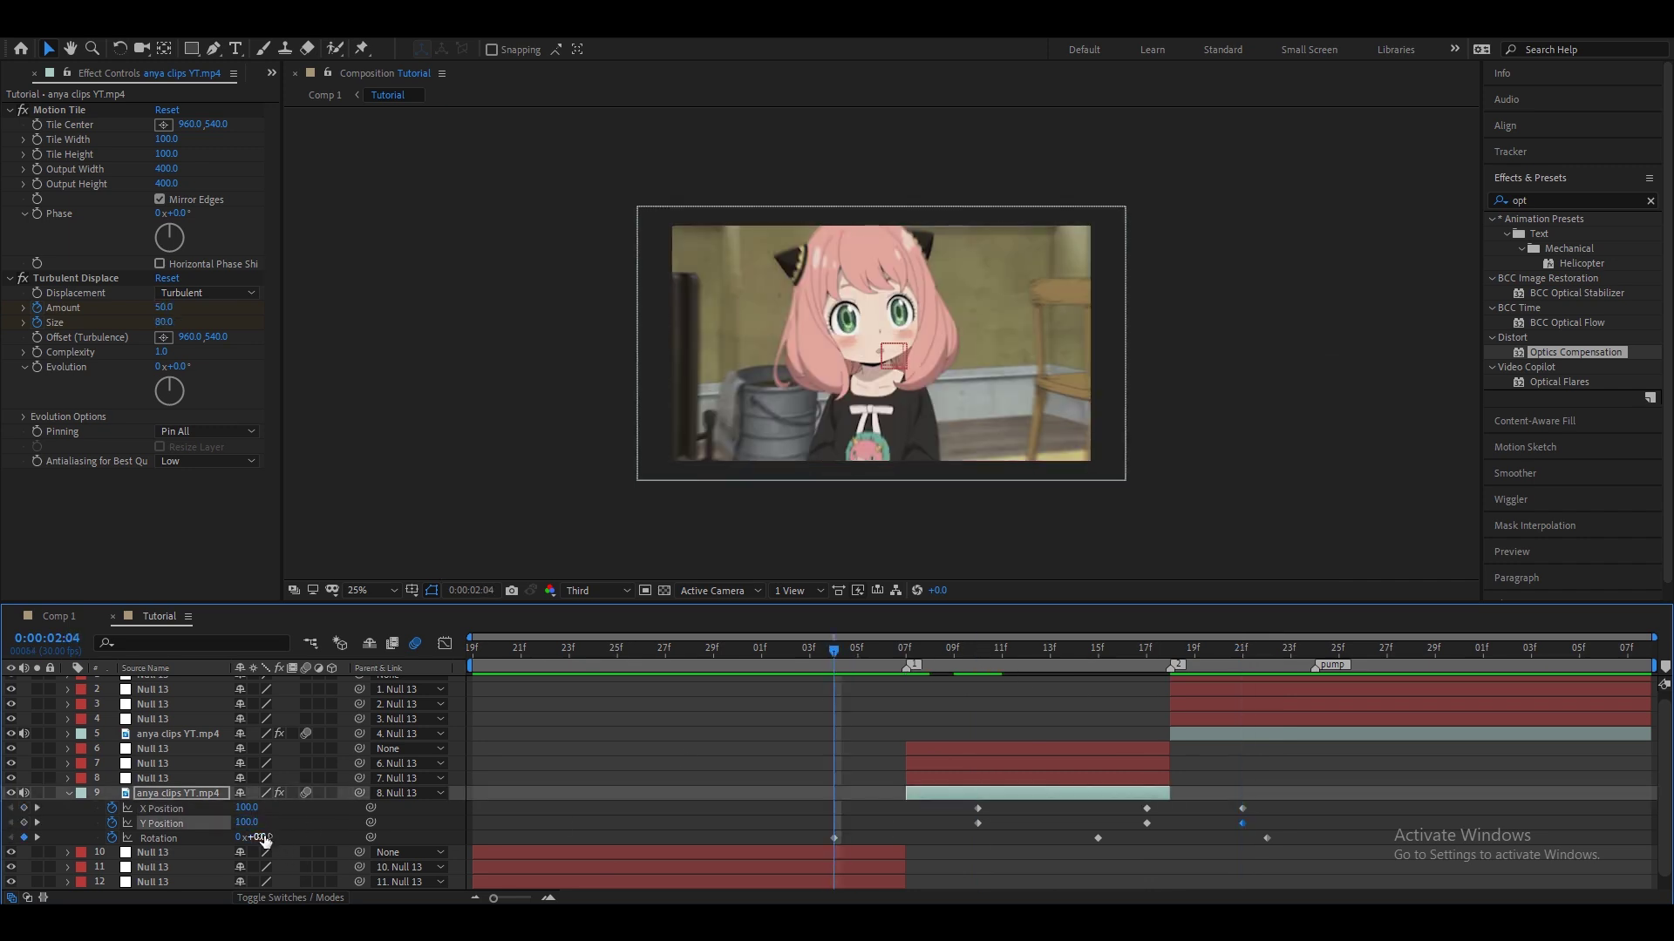
pyautogui.click(477, 798)
pyautogui.click(1096, 649)
pyautogui.click(262, 838)
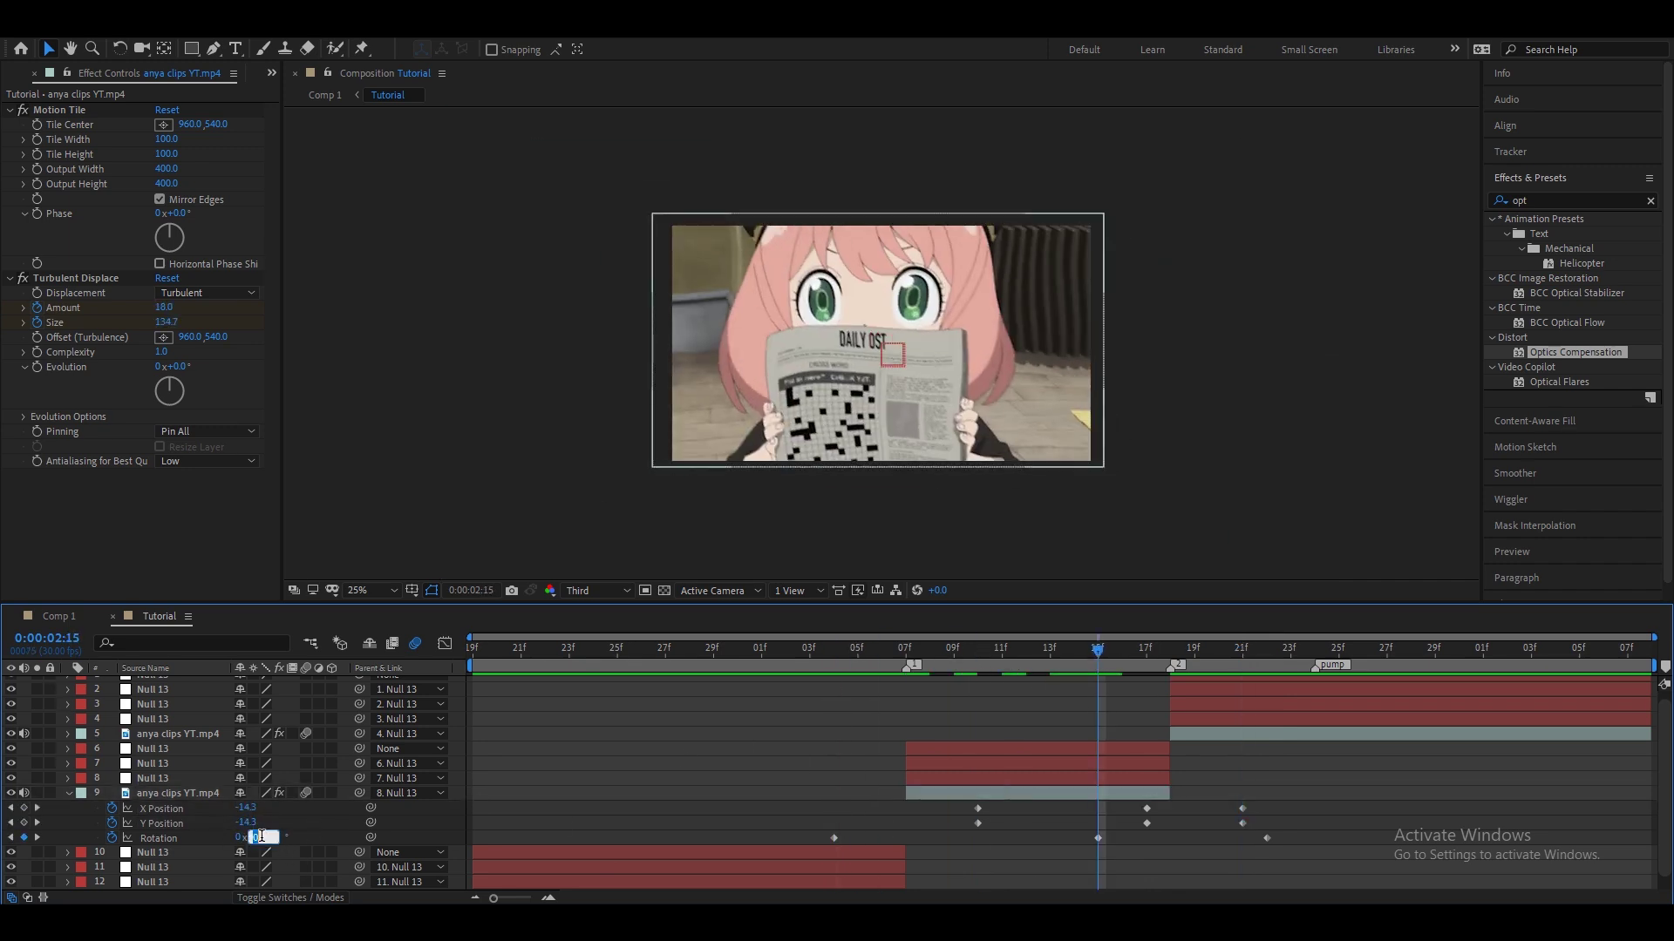
pyautogui.write('4')
pyautogui.press('Return')
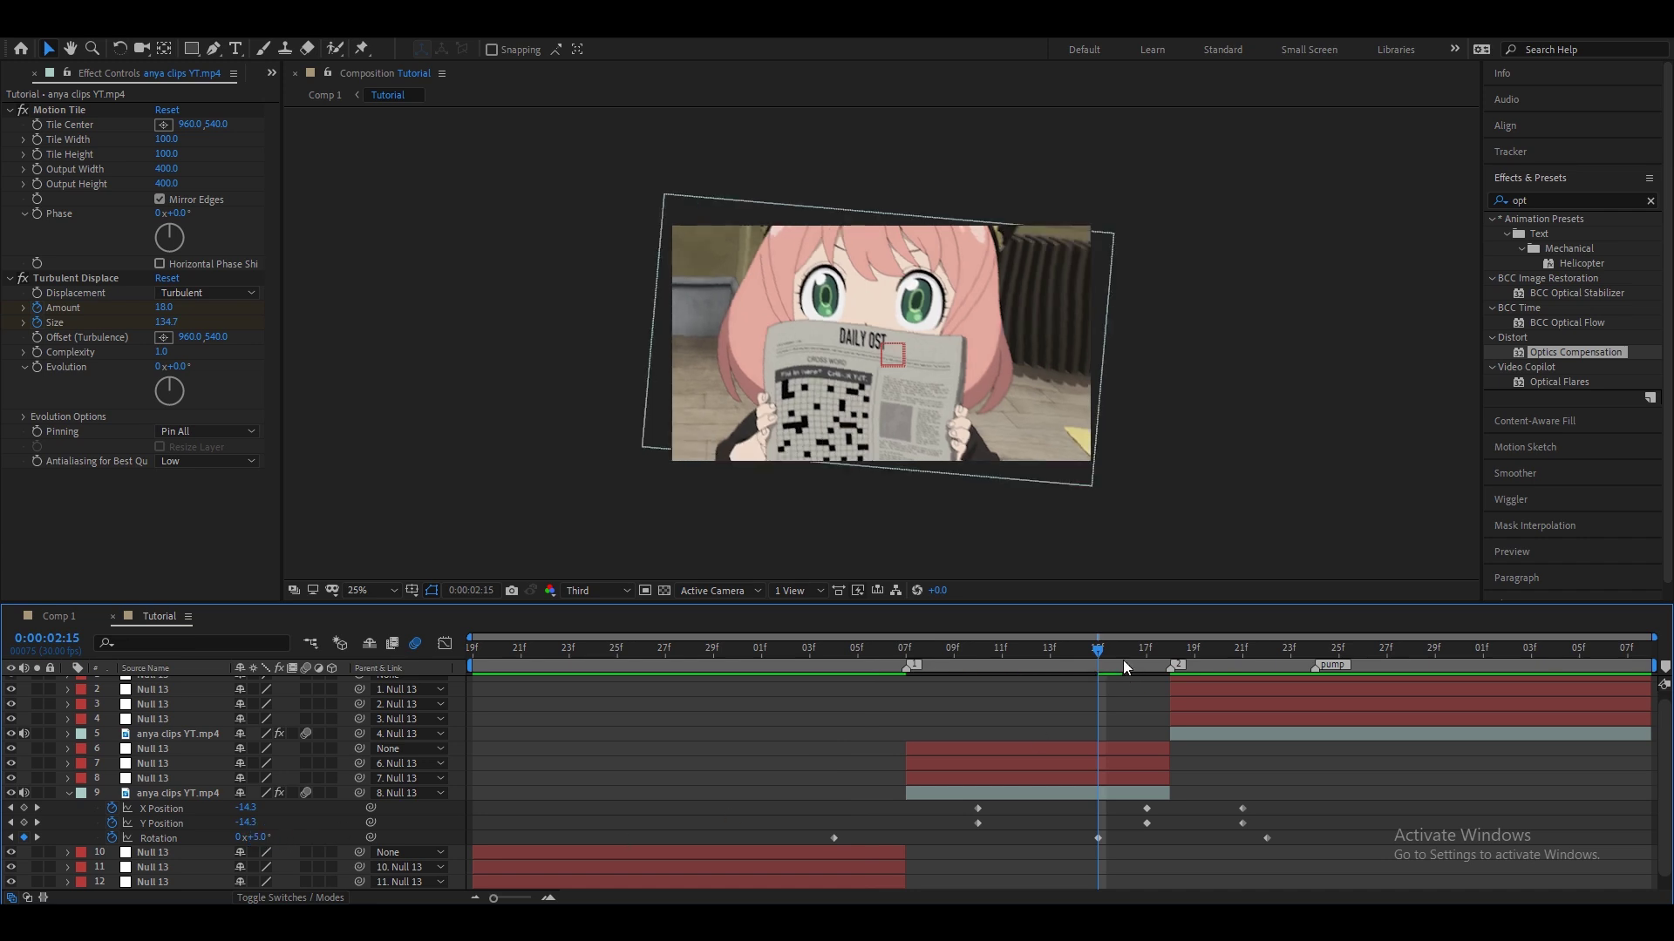
pyautogui.press('k')
pyautogui.click(261, 837)
pyautogui.write('-4')
pyautogui.press('Return')
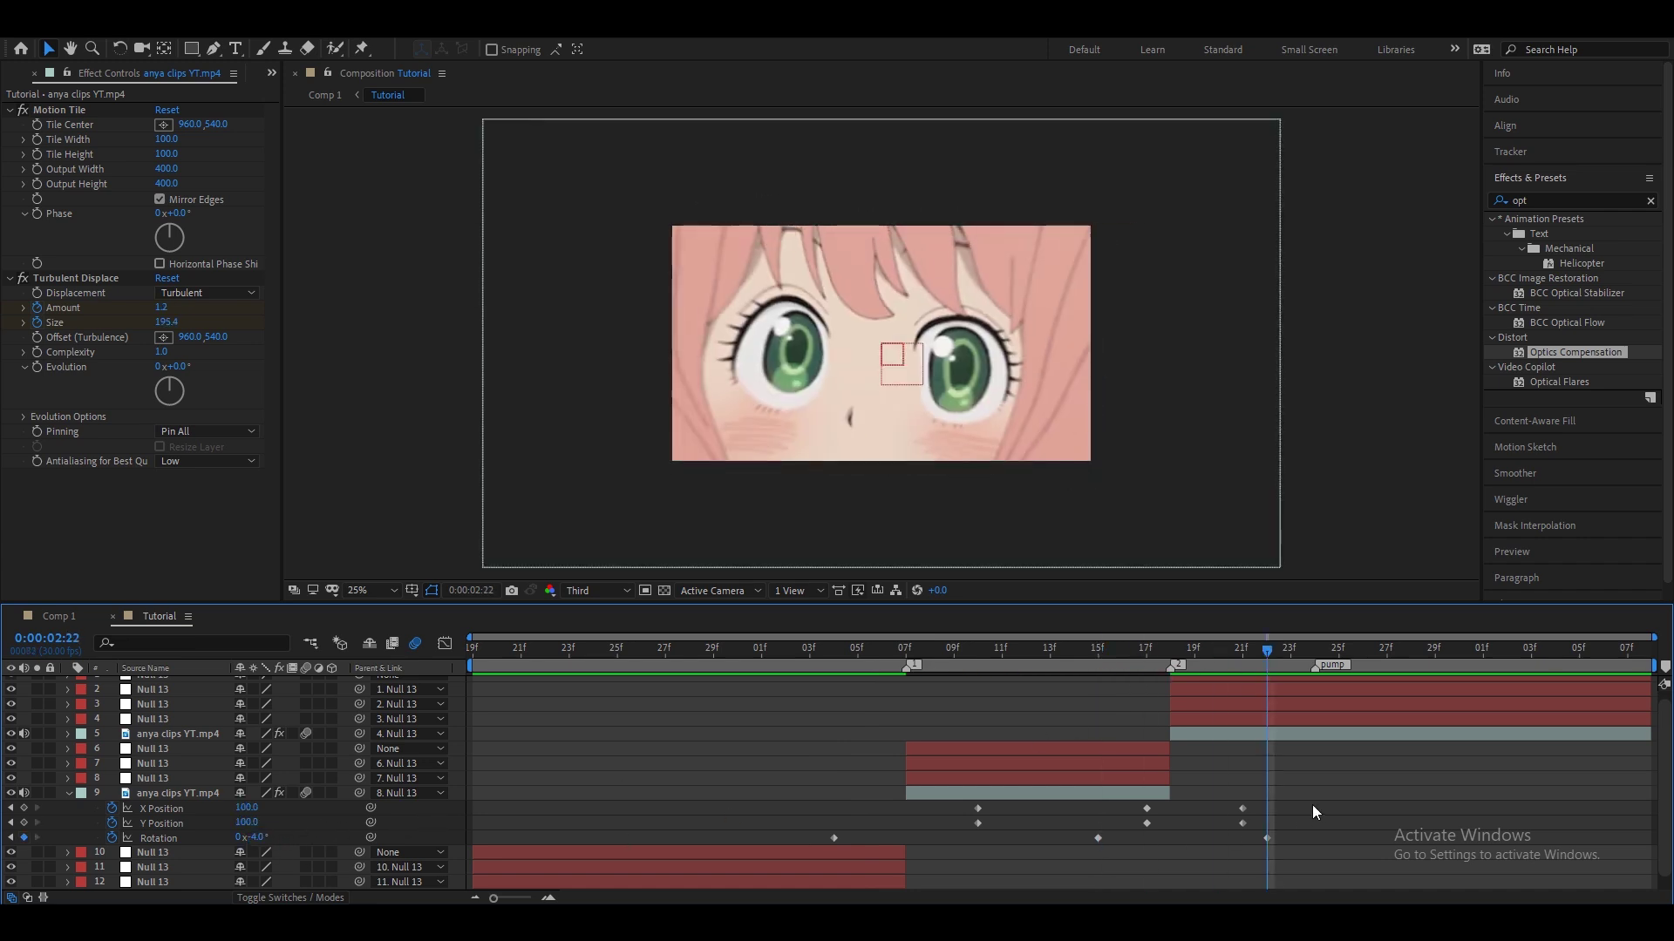
# Step: Select and copy all of the clip's position and rotation shake keyframes
pyautogui.moveTo(1317, 803); pyautogui.dragTo(792, 863)
pyautogui.click(872, 650)
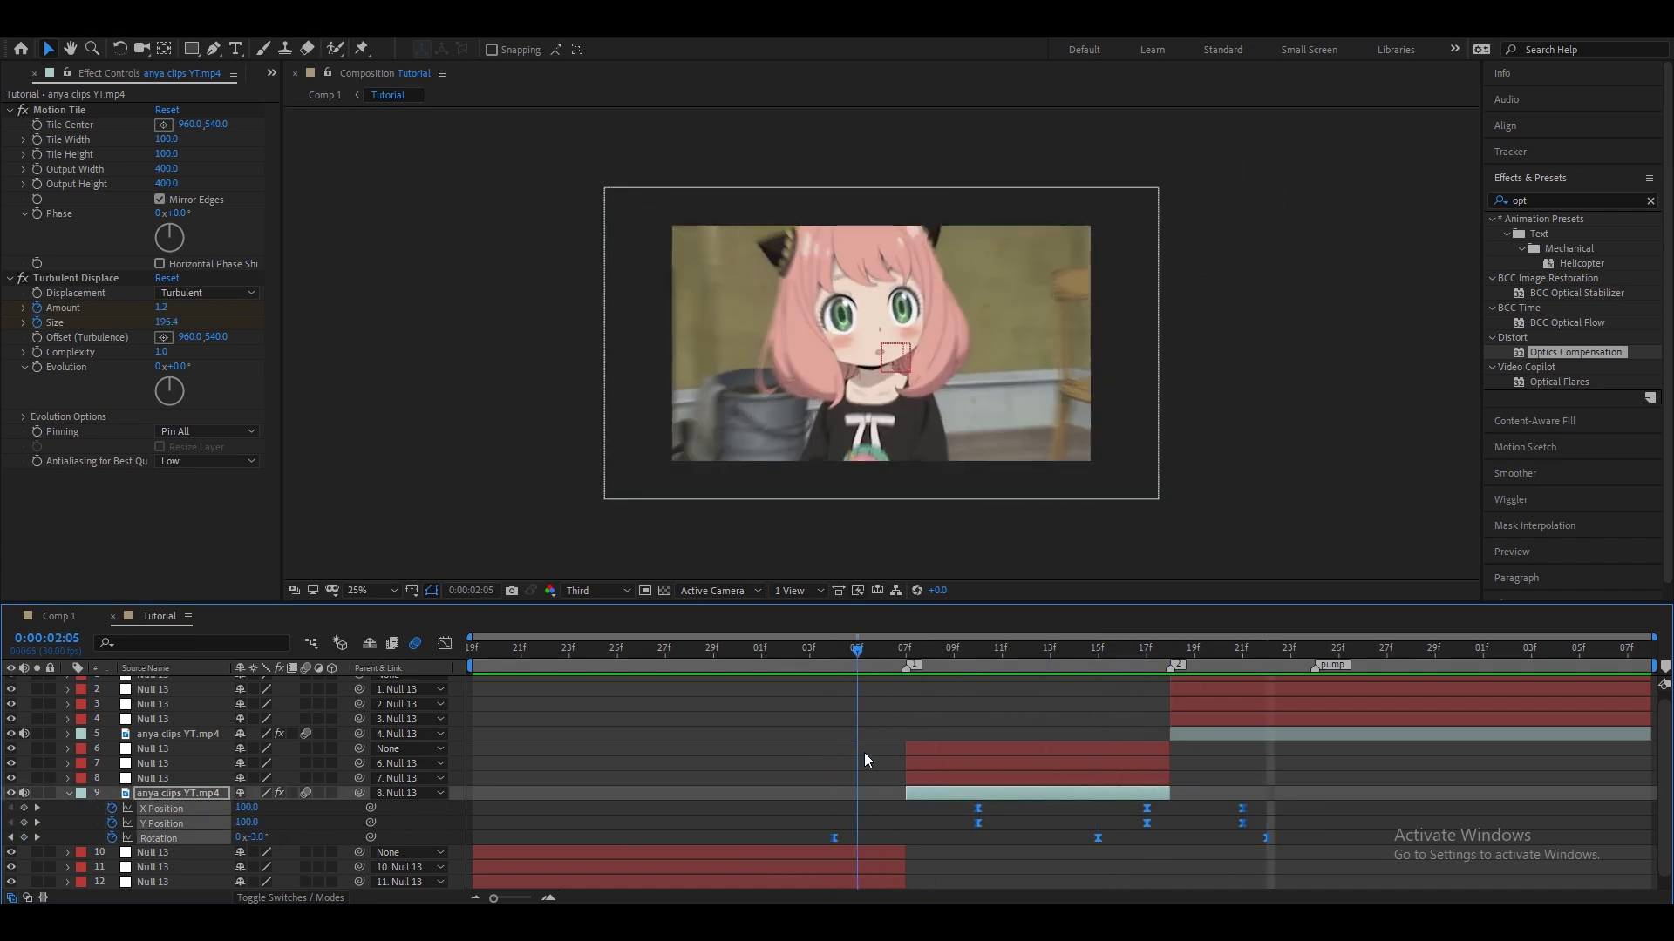
pyautogui.scroll(-1, 767, 803)
pyautogui.hotkey('ctrl', 'c')
pyautogui.press('Home')
# Step: Paste the shake keyframes onto the first anya clip, stretch them across more of the clip, and preview
pyautogui.click(553, 874)
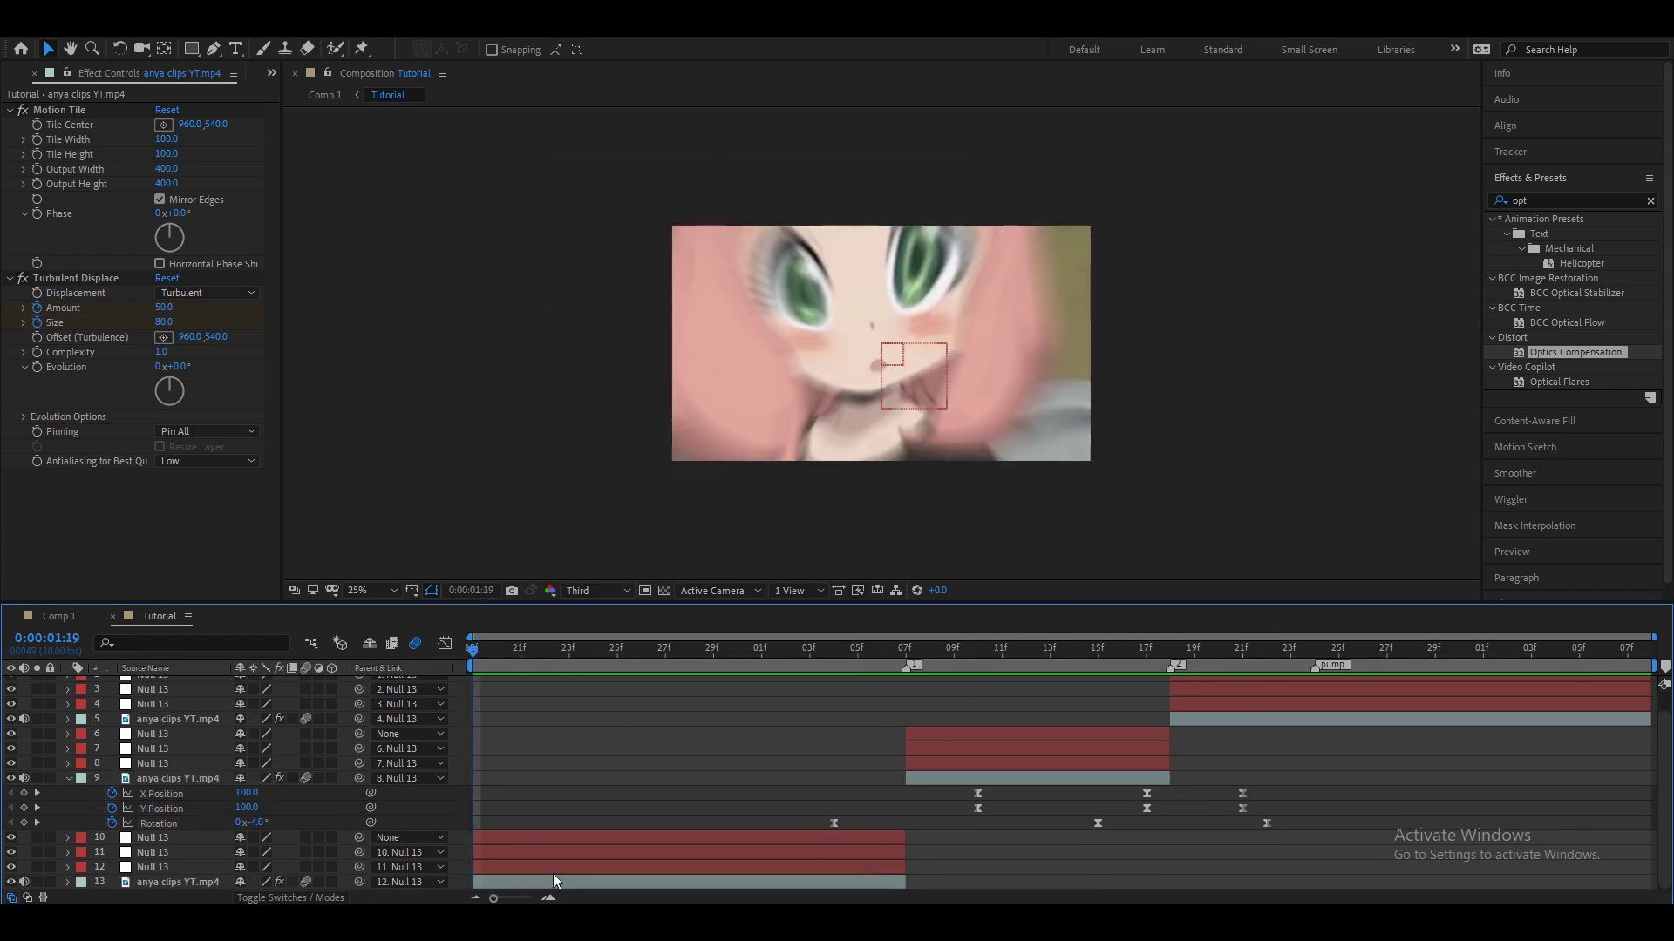
pyautogui.hotkey('ctrl', 'v')
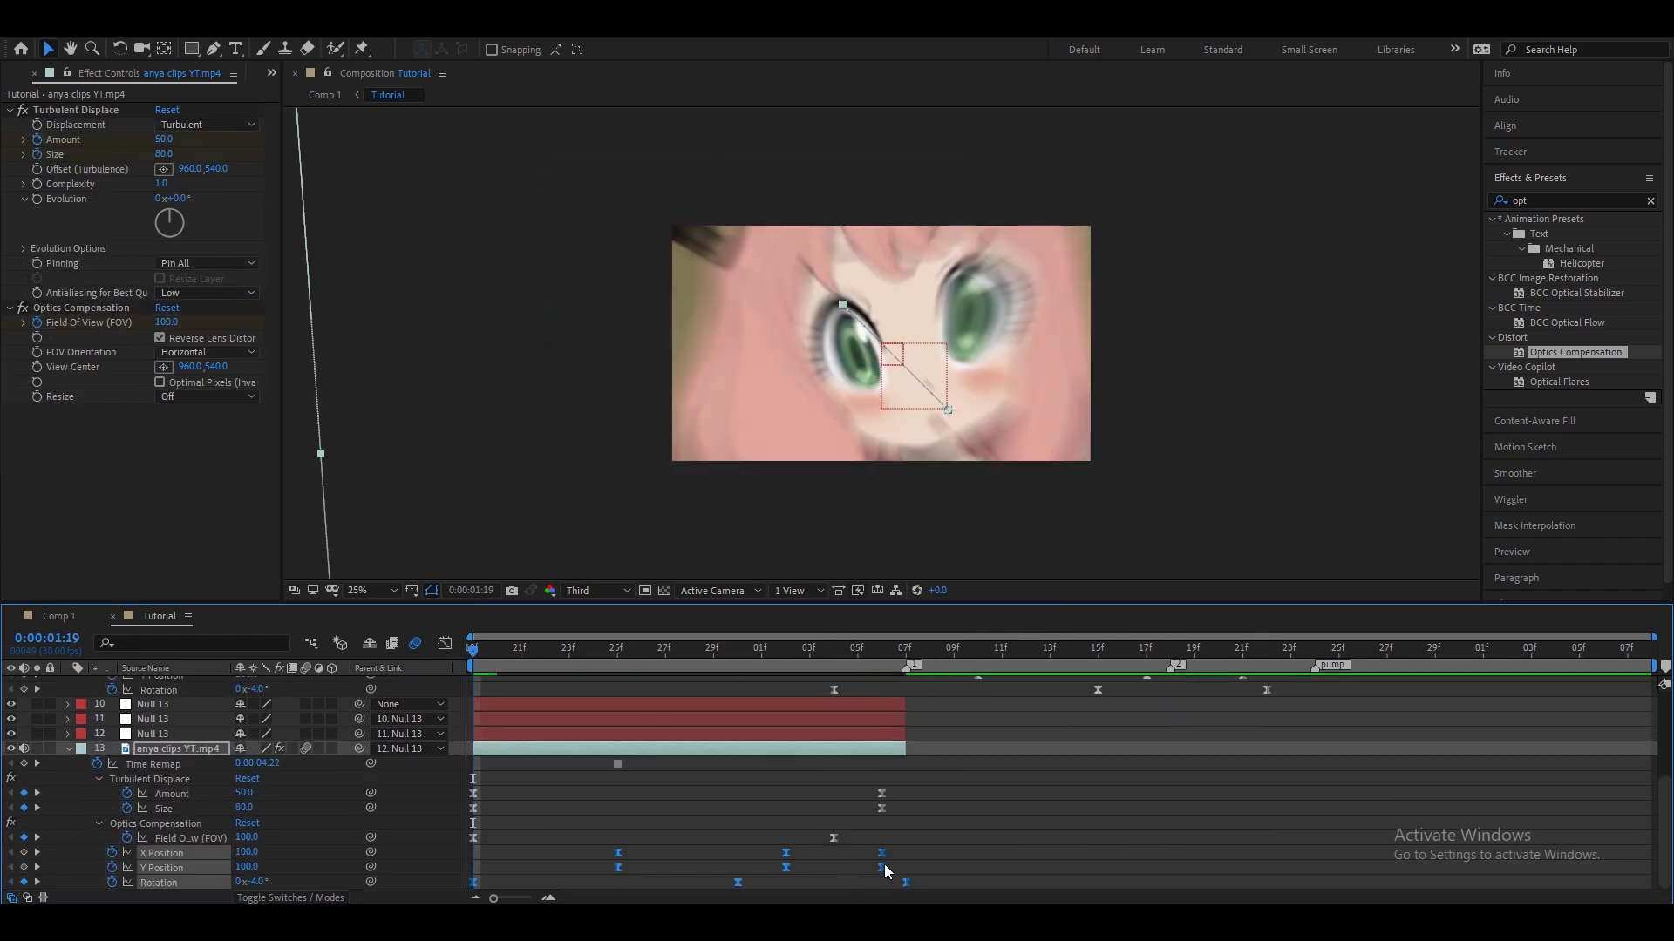
pyautogui.keyDown('alt'); pyautogui.moveTo(881, 867); pyautogui.dragTo(1024, 886); pyautogui.keyUp('alt')
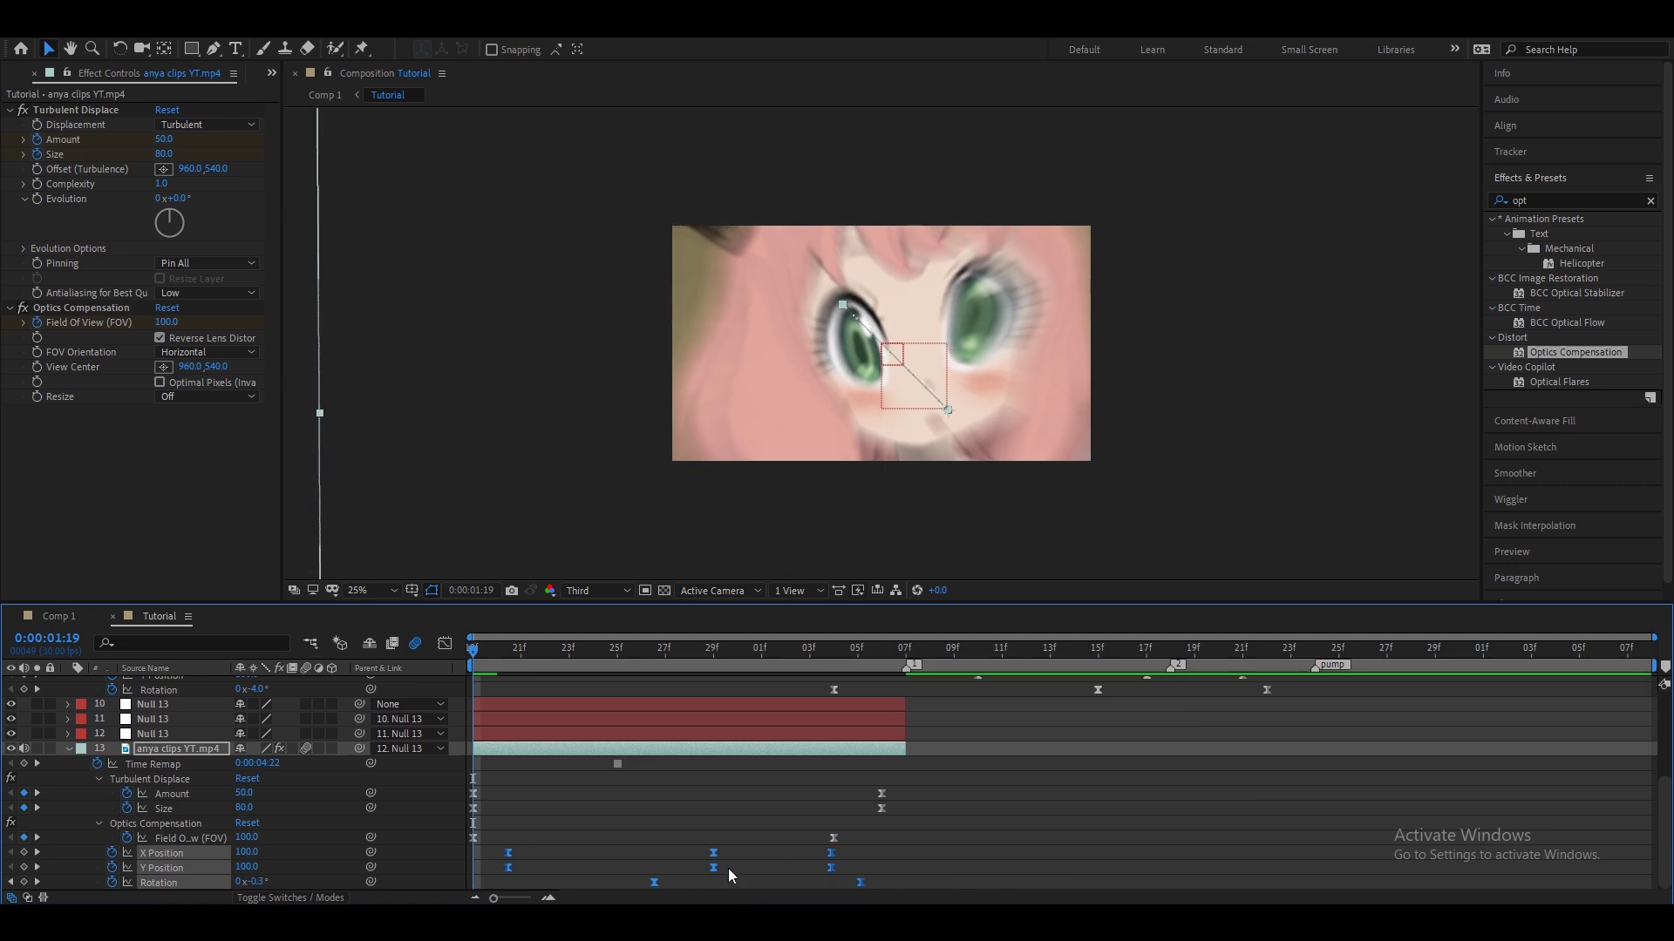
pyautogui.press('space')
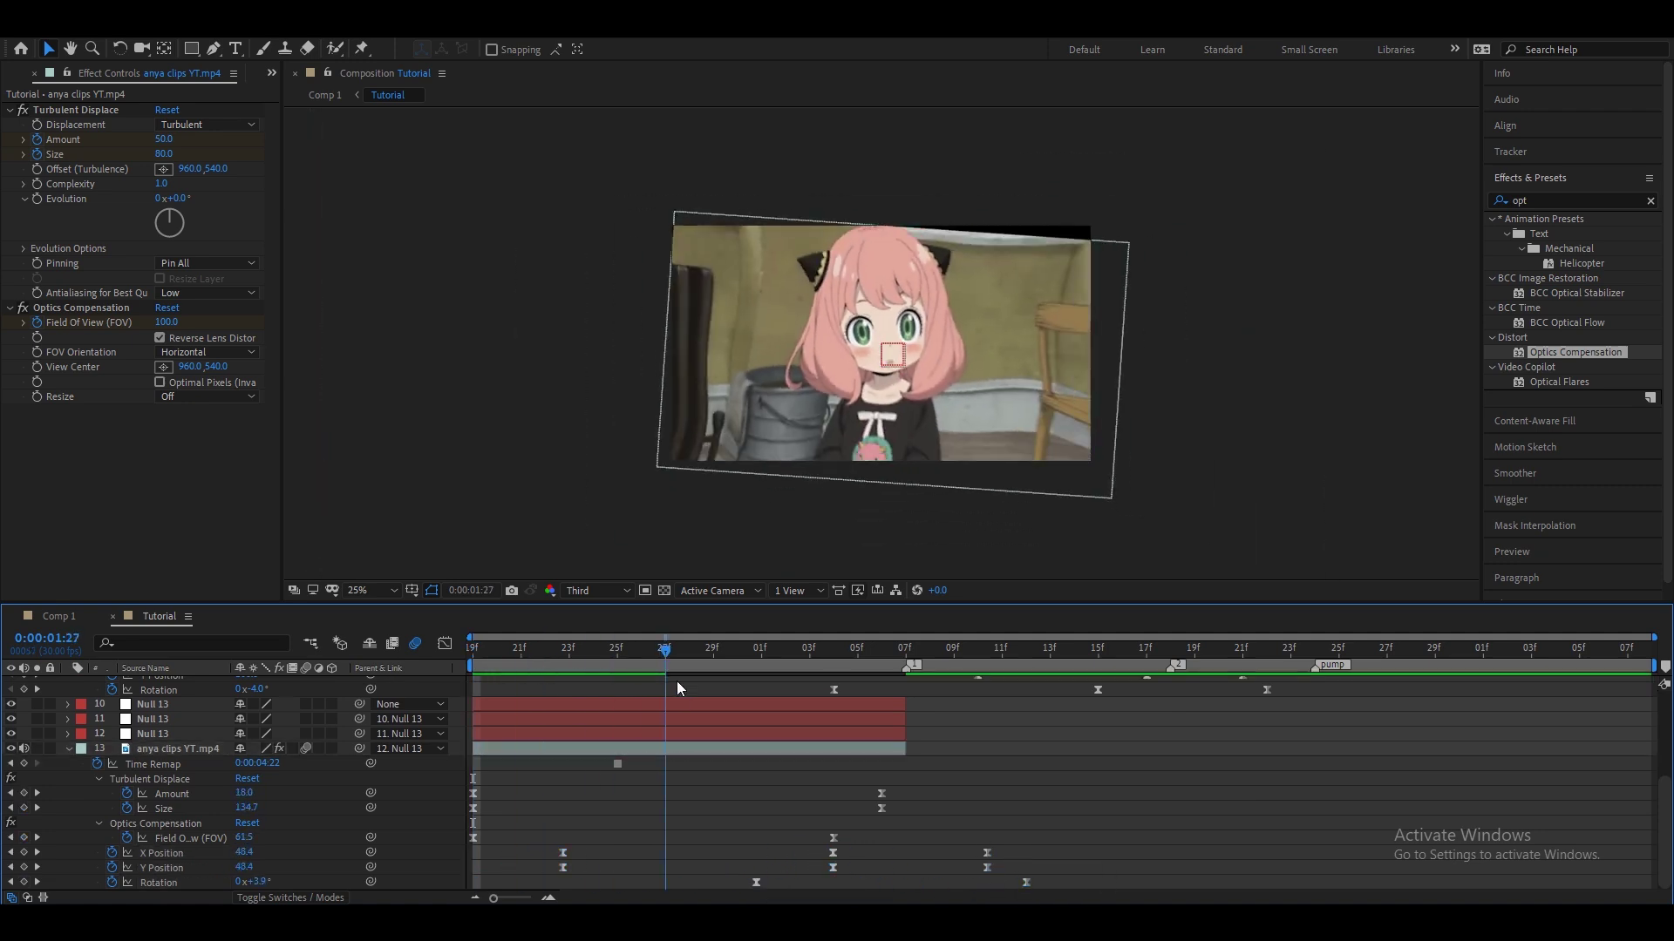
# Step: At 02:18, paste the shake keyframes onto the last anya clip and compress them in time
pyautogui.scroll(5, 1250, 756)
pyautogui.click(1174, 654)
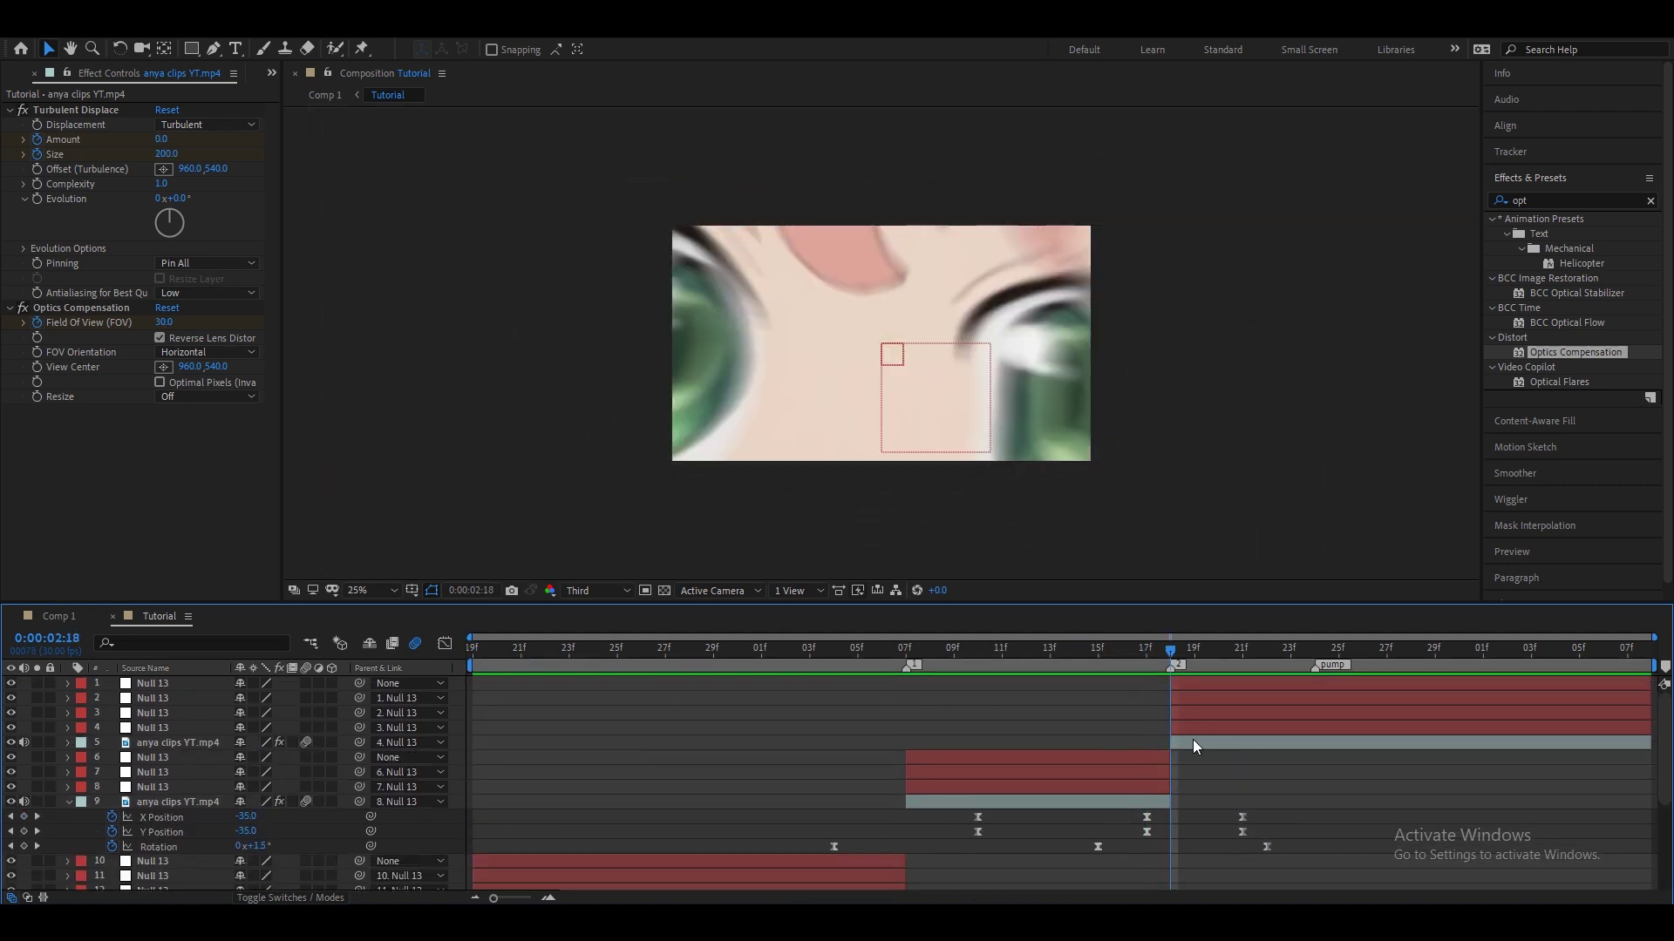
pyautogui.click(1192, 740)
pyautogui.press('u')
pyautogui.moveTo(1315, 861)
pyautogui.keyDown('alt'); pyautogui.mouseDown()
pyautogui.moveTo(1220, 861)
pyautogui.moveTo(1250, 861)
pyautogui.mouseUp(); pyautogui.keyUp('alt')
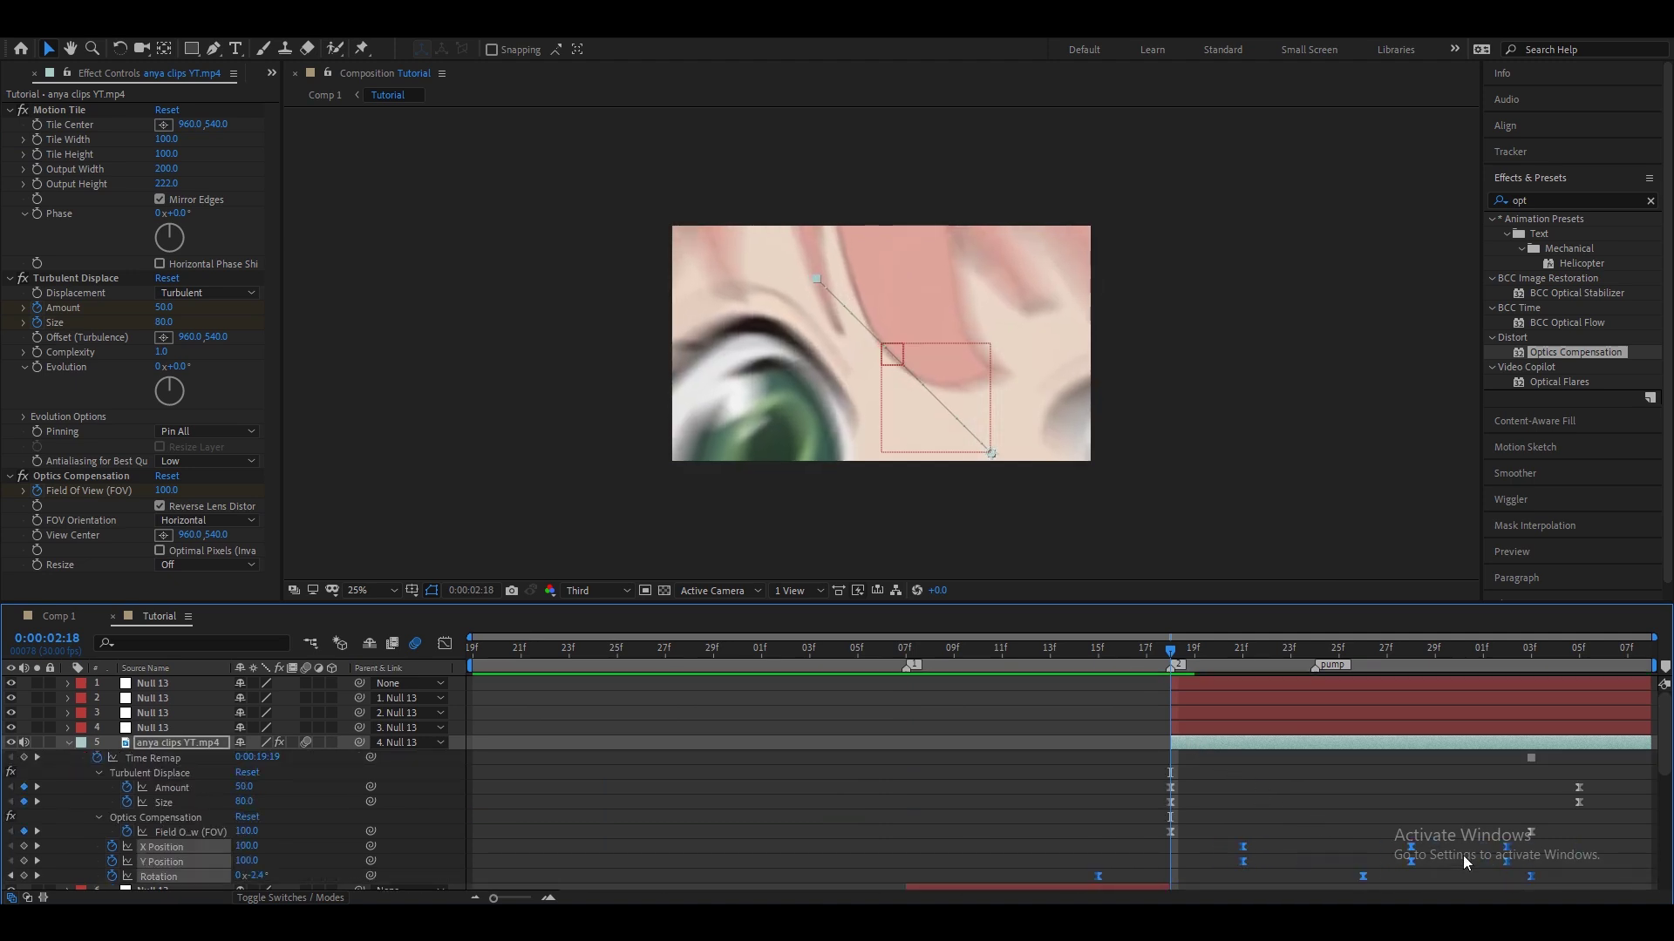
pyautogui.hscroll(-5, 1090, 832)
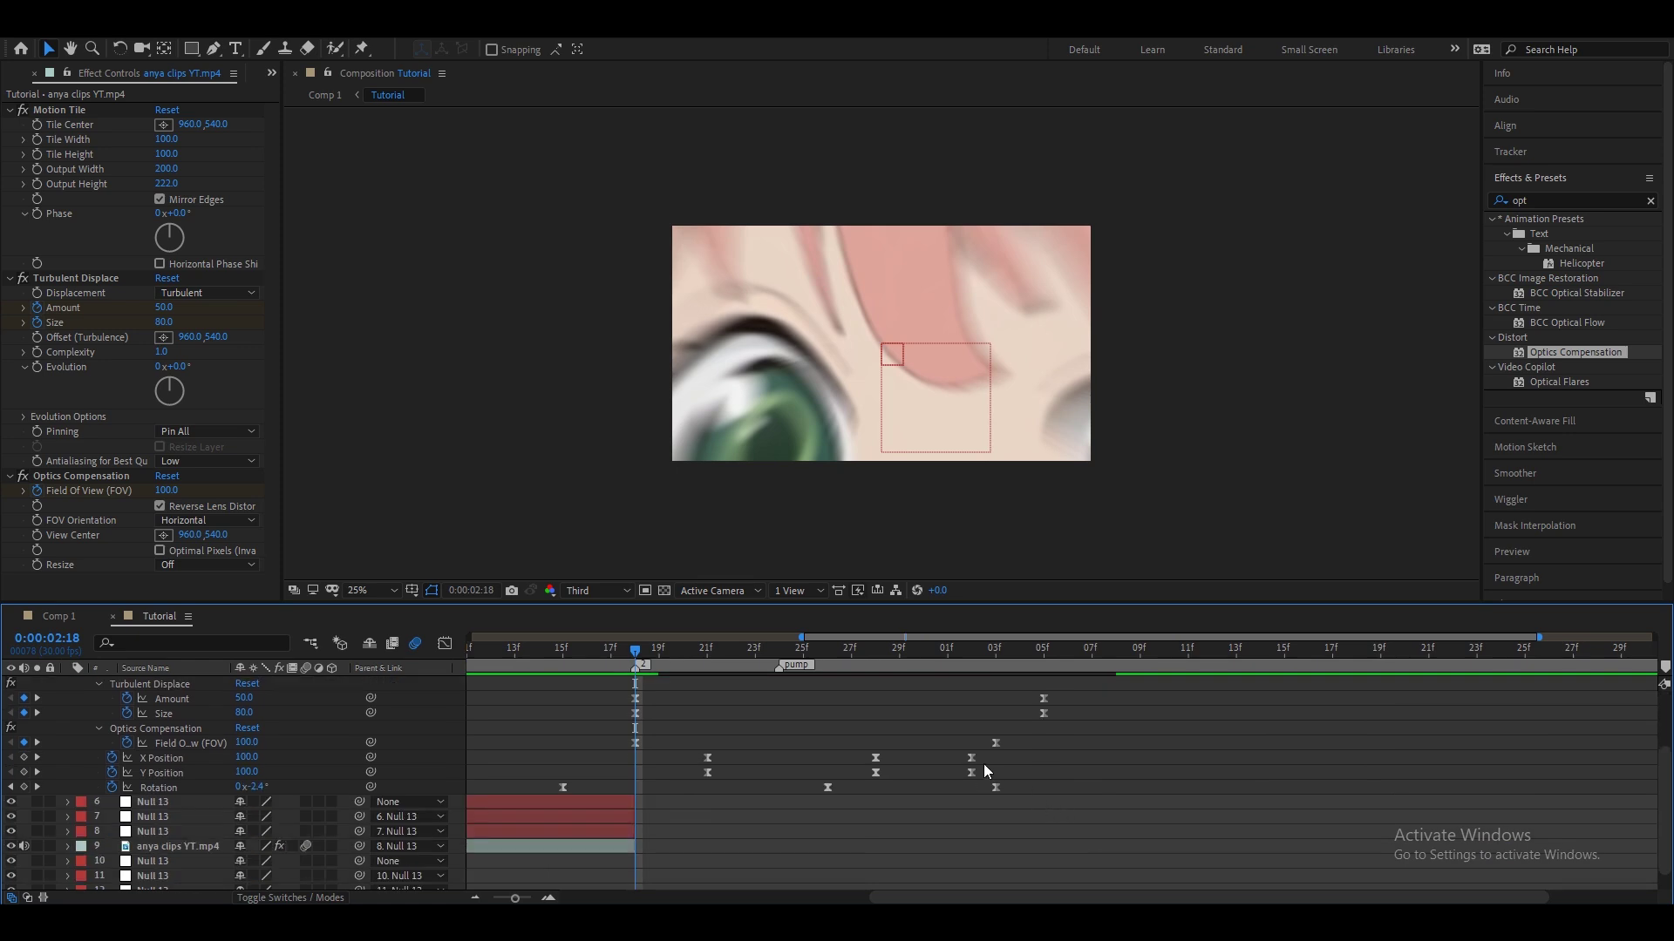
pyautogui.scroll(-1, 983, 763)
# Step: On the last anya clip, push the later Position and Rotation keyframes one frame later, then preview
pyautogui.click(881, 697)
pyautogui.press('p')
pyautogui.hotkey('shift', 'r')
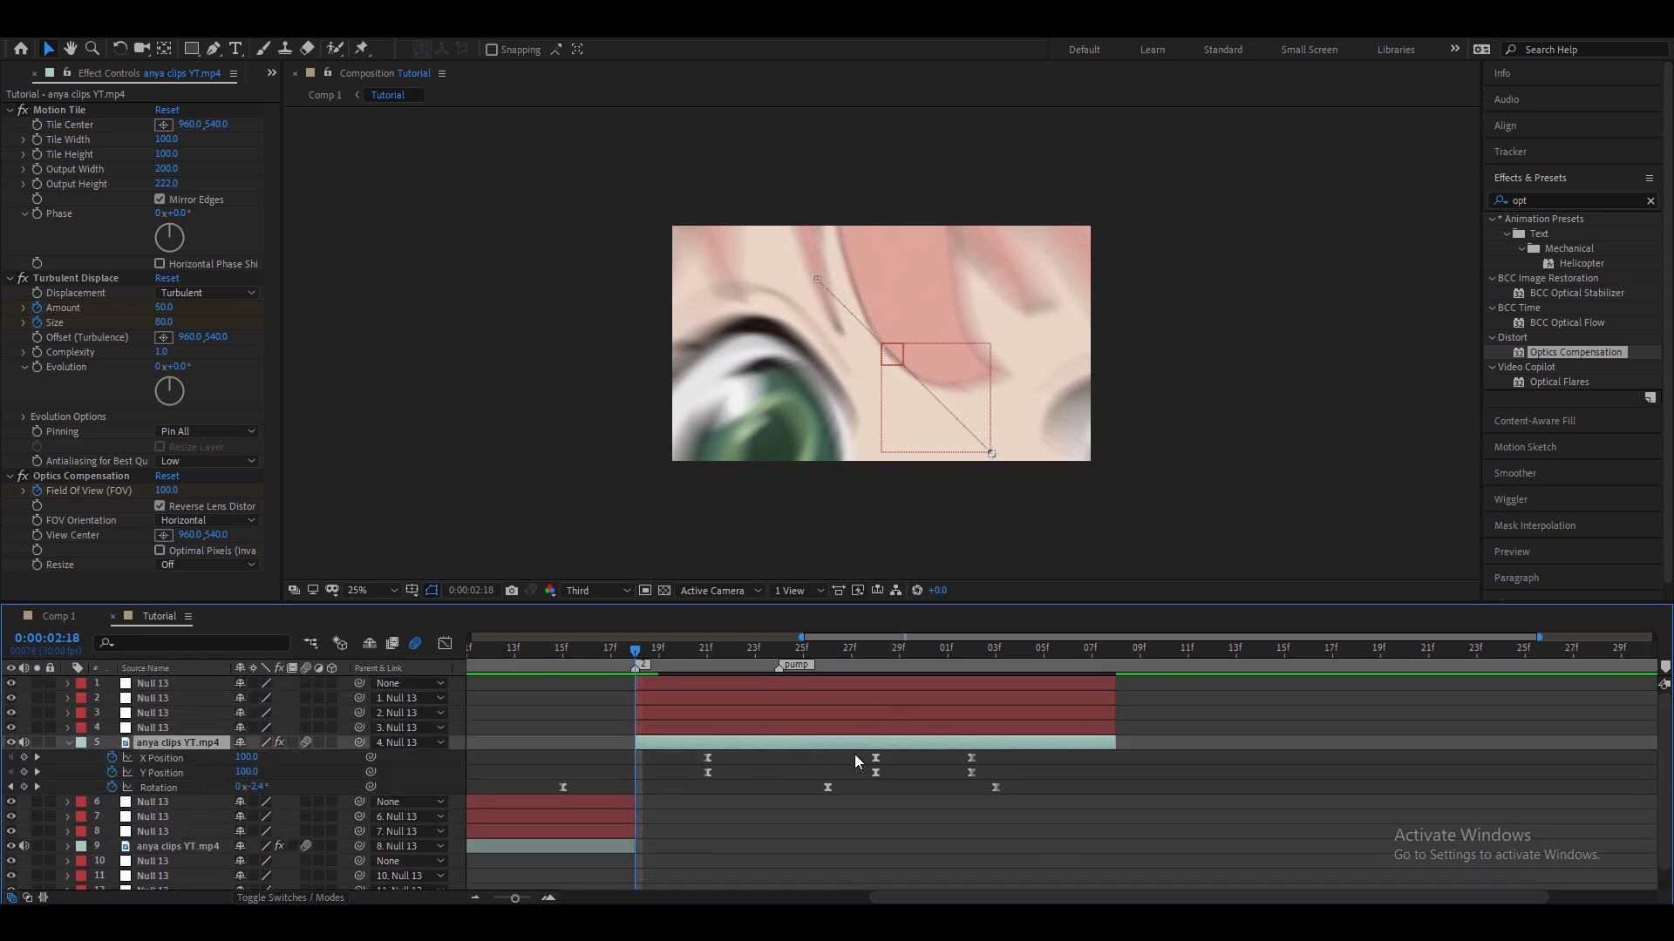
pyautogui.moveTo(800, 751)
pyautogui.mouseDown()
pyautogui.moveTo(1002, 797)
pyautogui.moveTo(1188, 760)
pyautogui.mouseUp()
pyautogui.click(770, 781)
pyautogui.press('k')
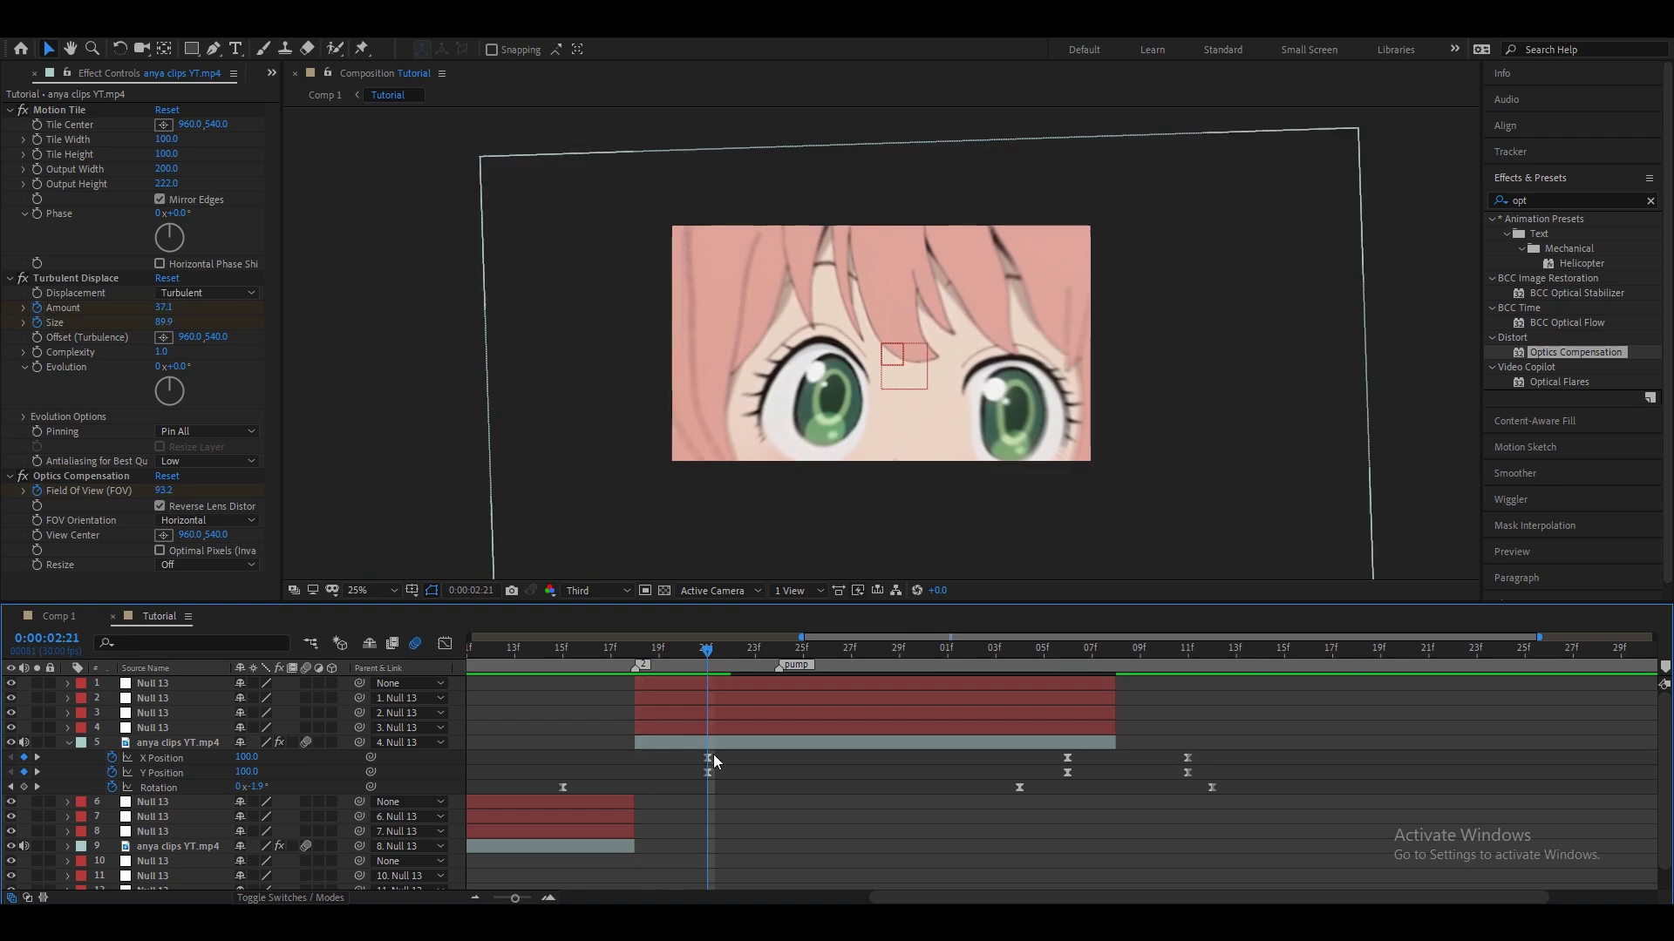
pyautogui.press('space')
pyautogui.press('space')
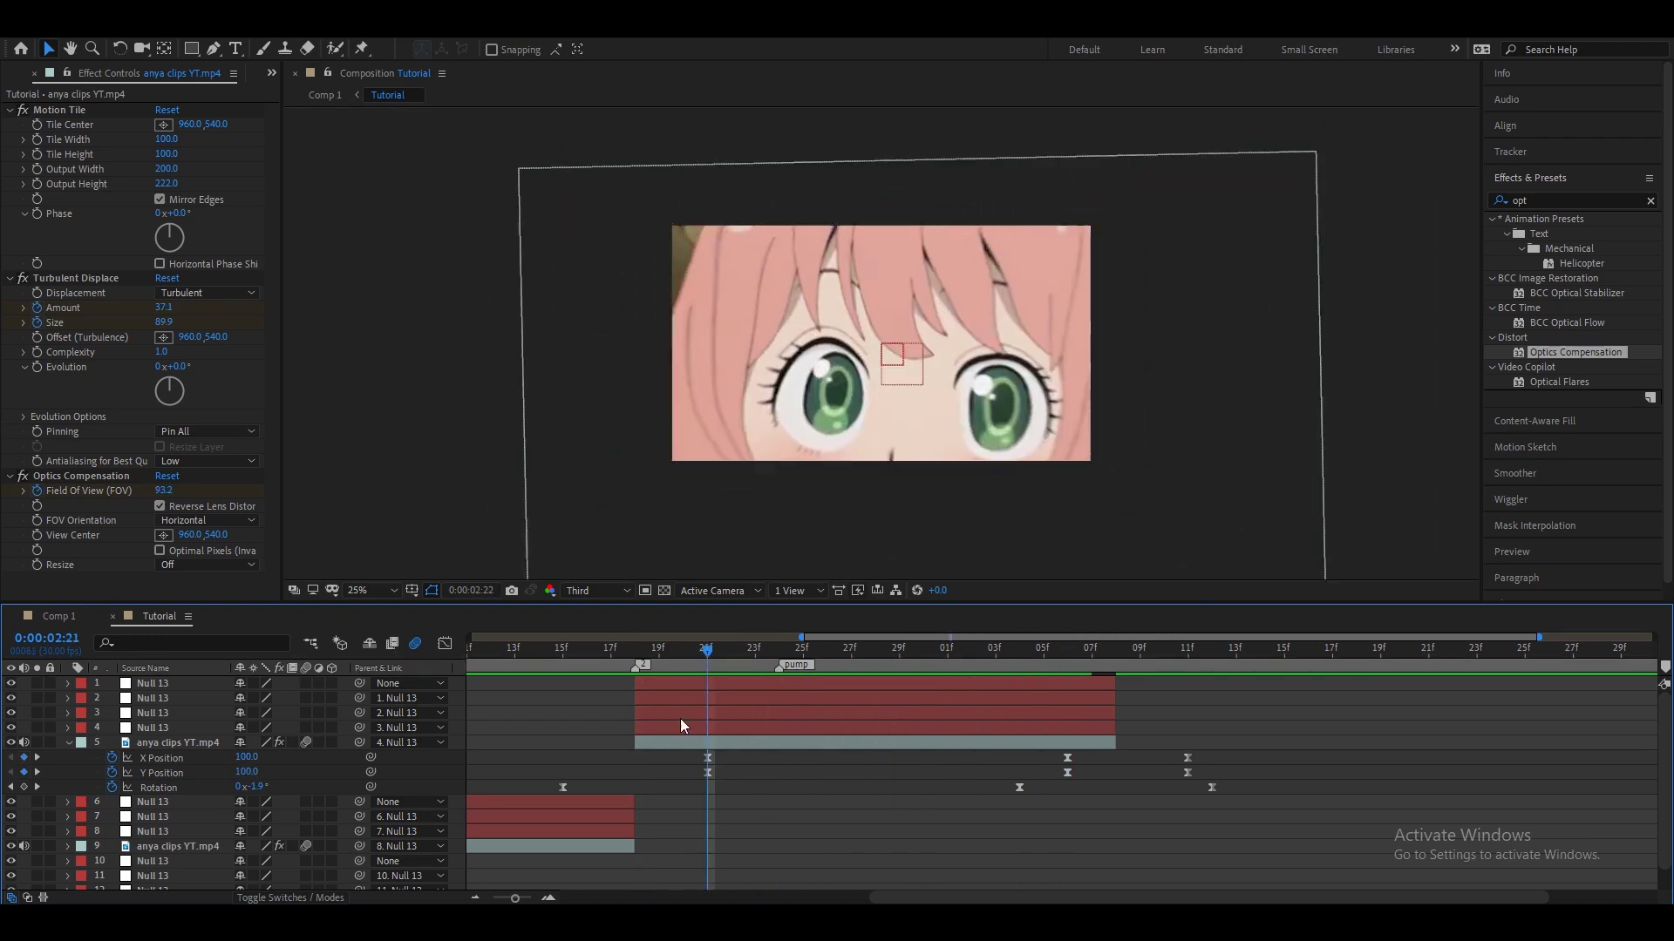
pyautogui.press('space')
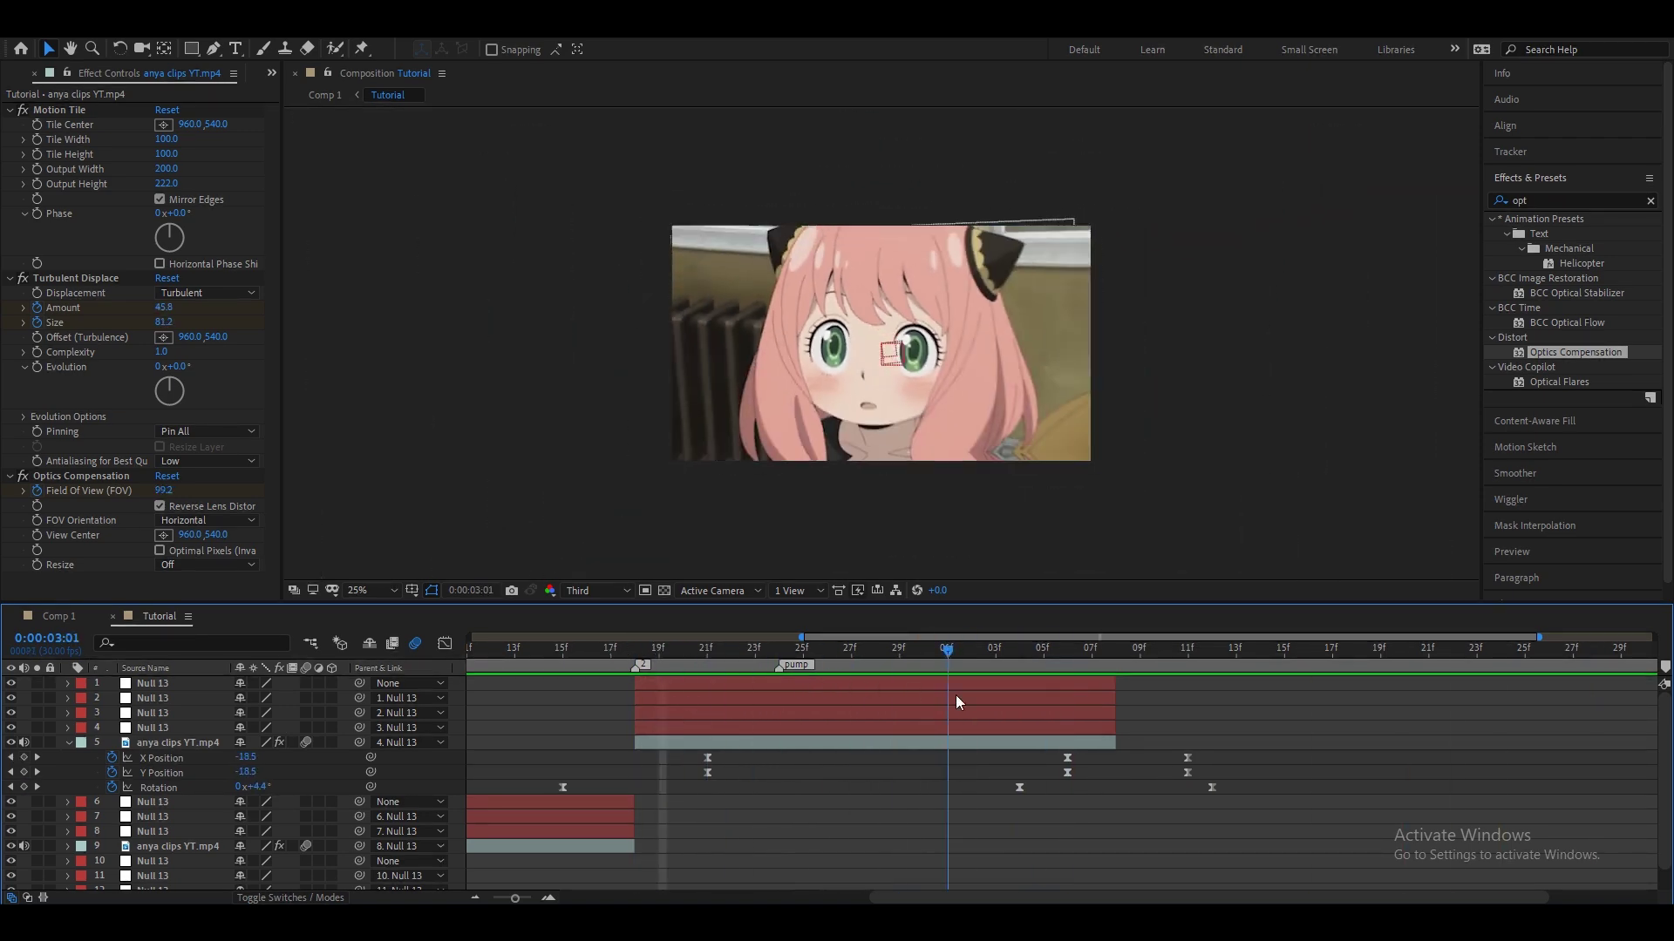